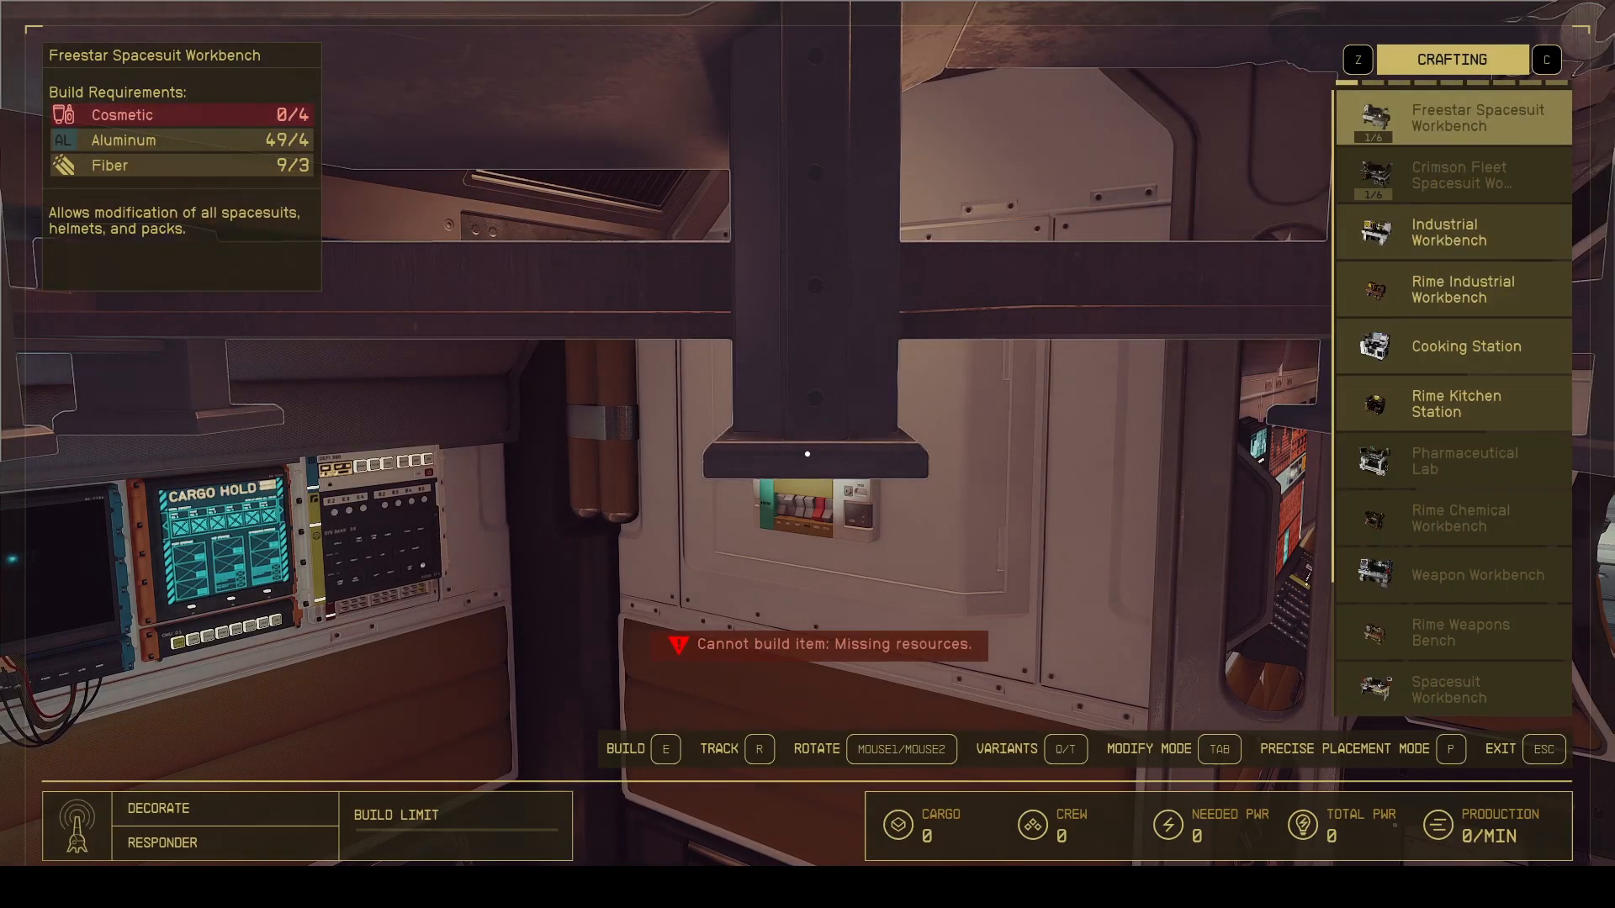
# Examine the Freestar Spacesuit Workbench placement preview among the ship's crafting build options.
pyautogui.press('w')
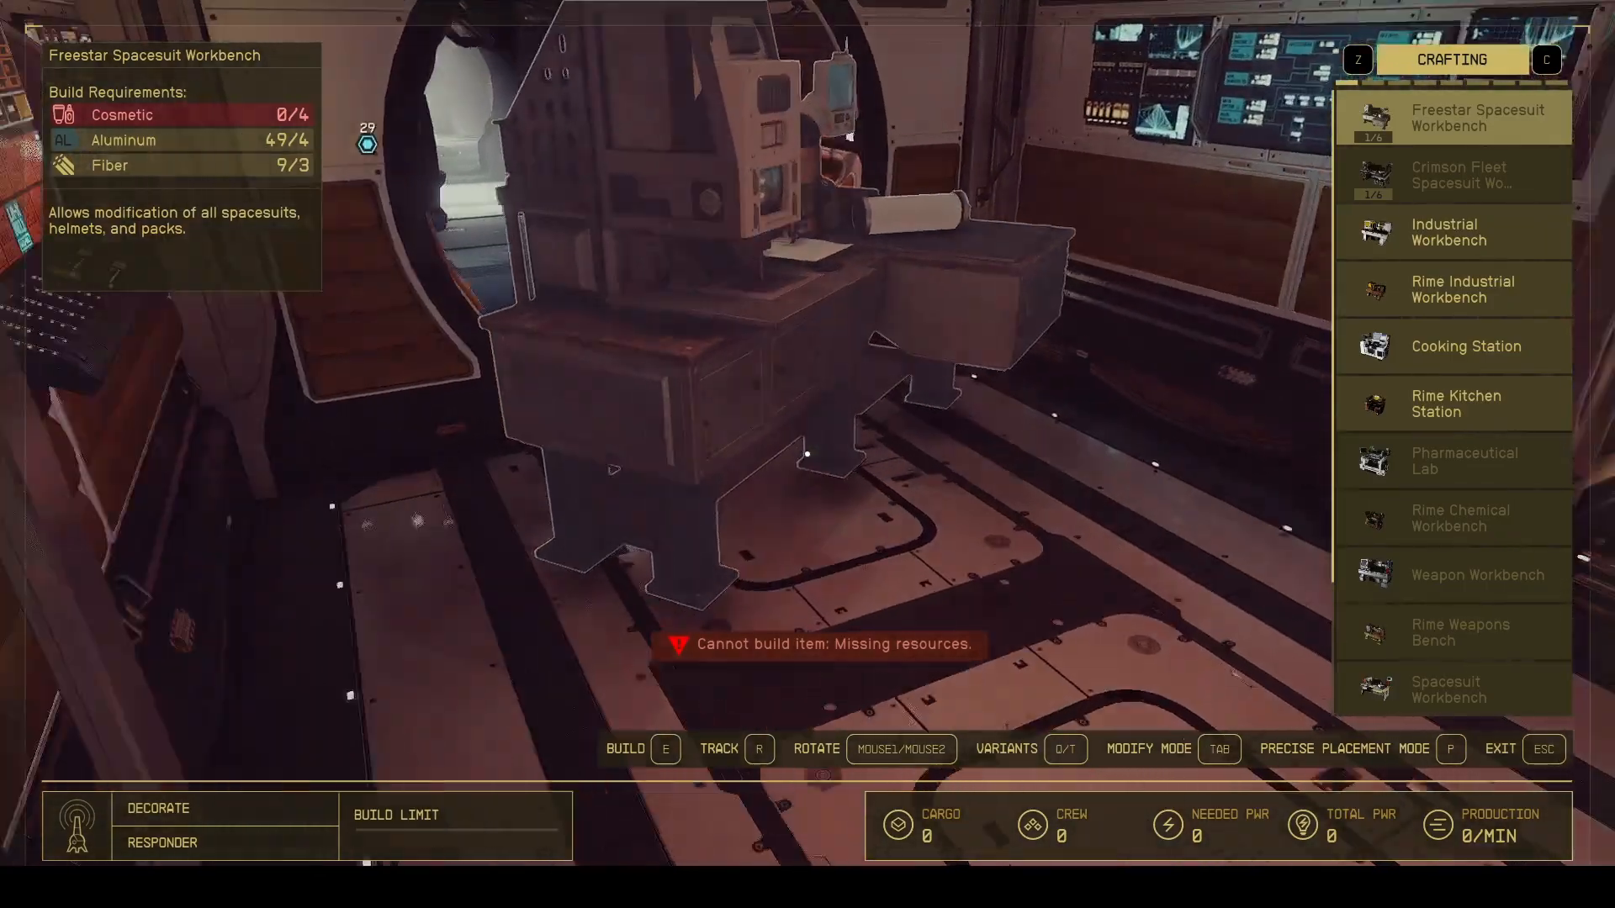
pyautogui.press('Down')
pyautogui.press('Down')
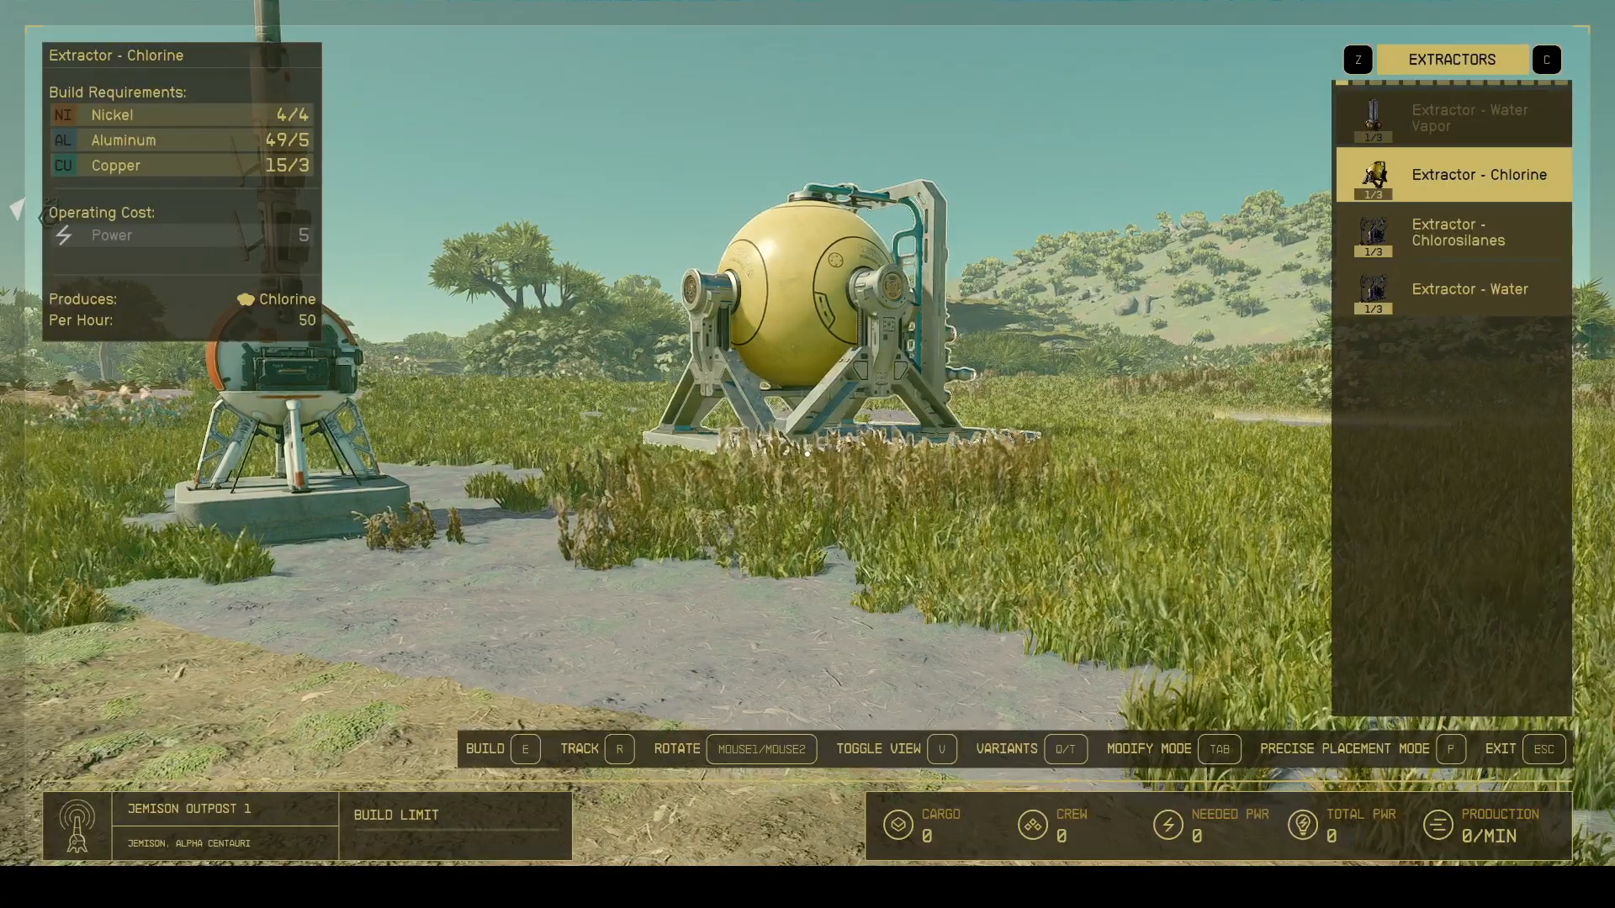
# Look through the outpost build previews for the Chlorine extractor, Solar Array, Liquid storage and Outpost Airlock.
pyautogui.press('w')
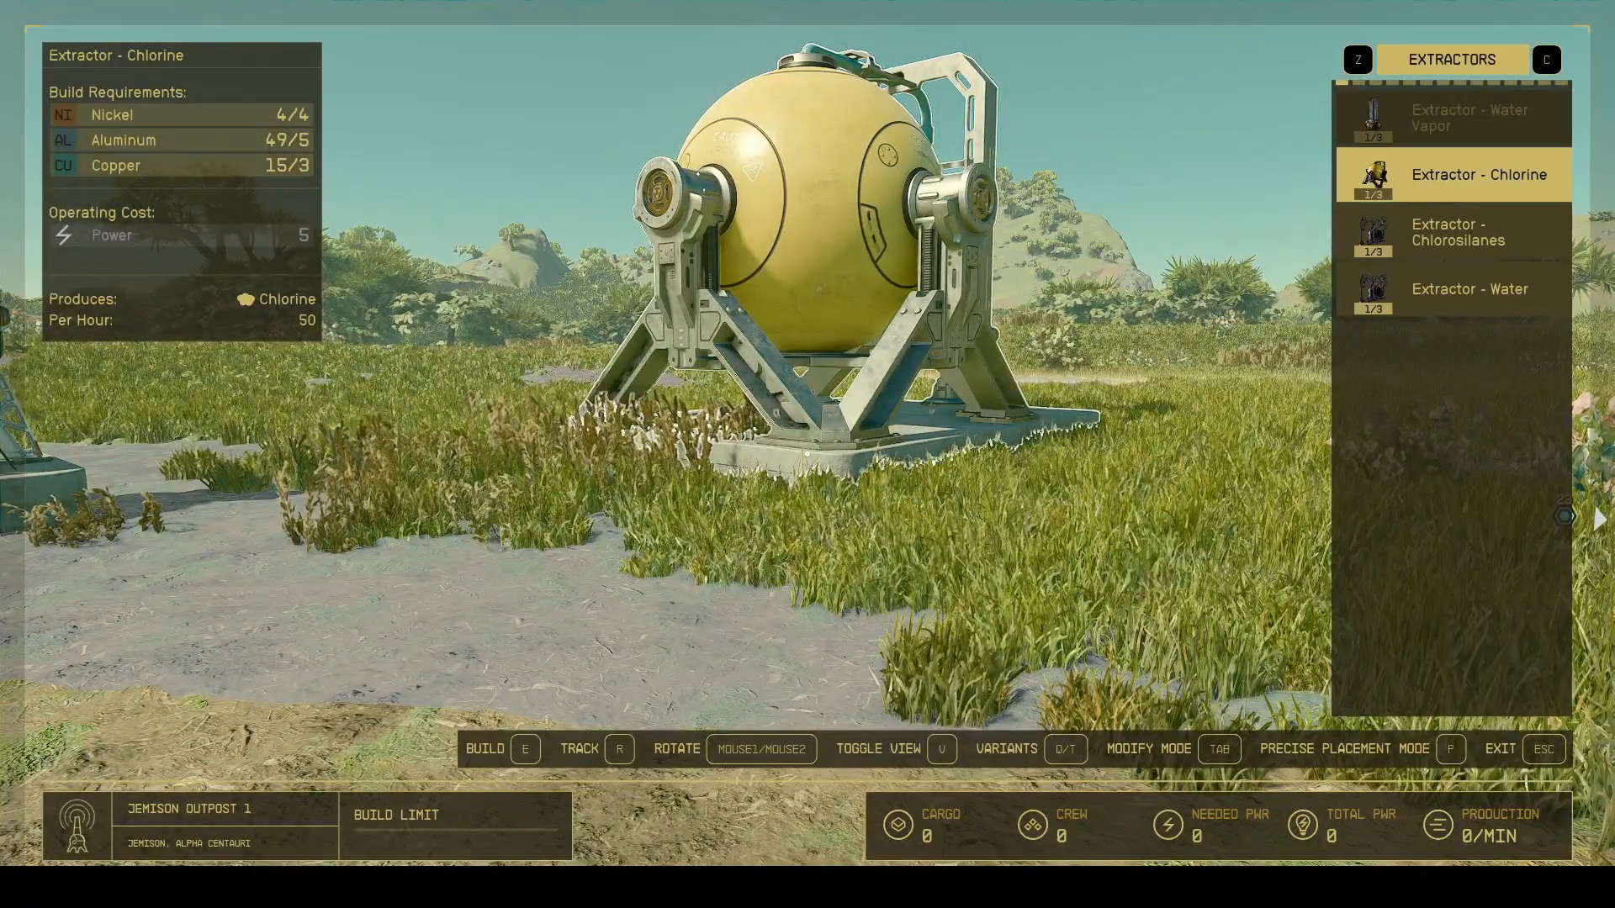
pyautogui.press('c')
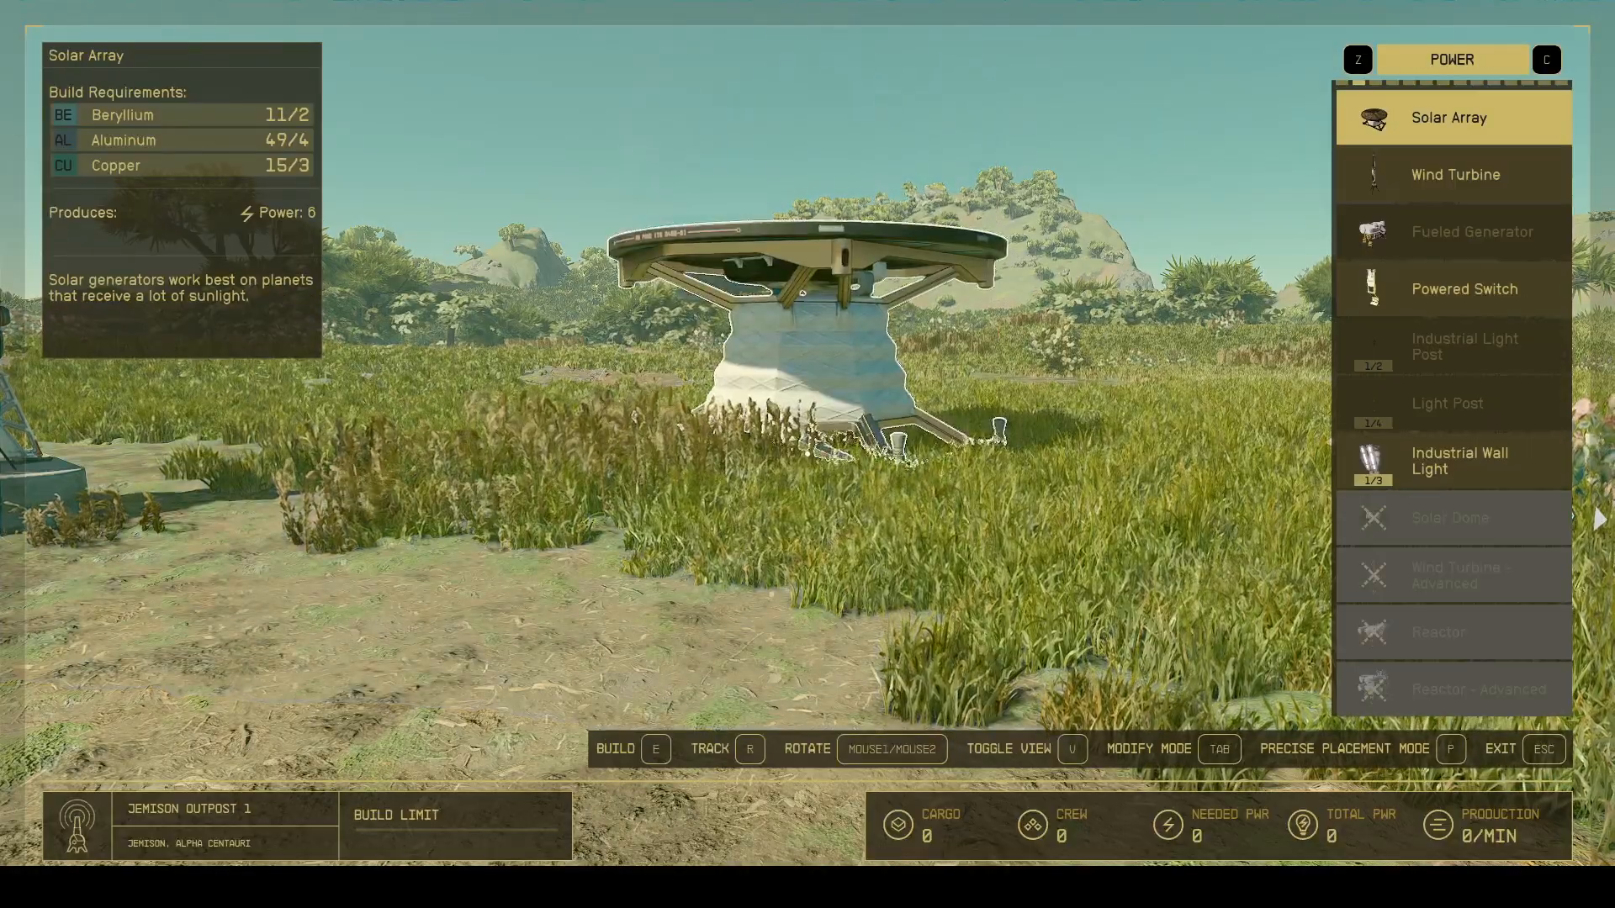
pyautogui.press('c')
pyautogui.scroll(-2, 807, 454)
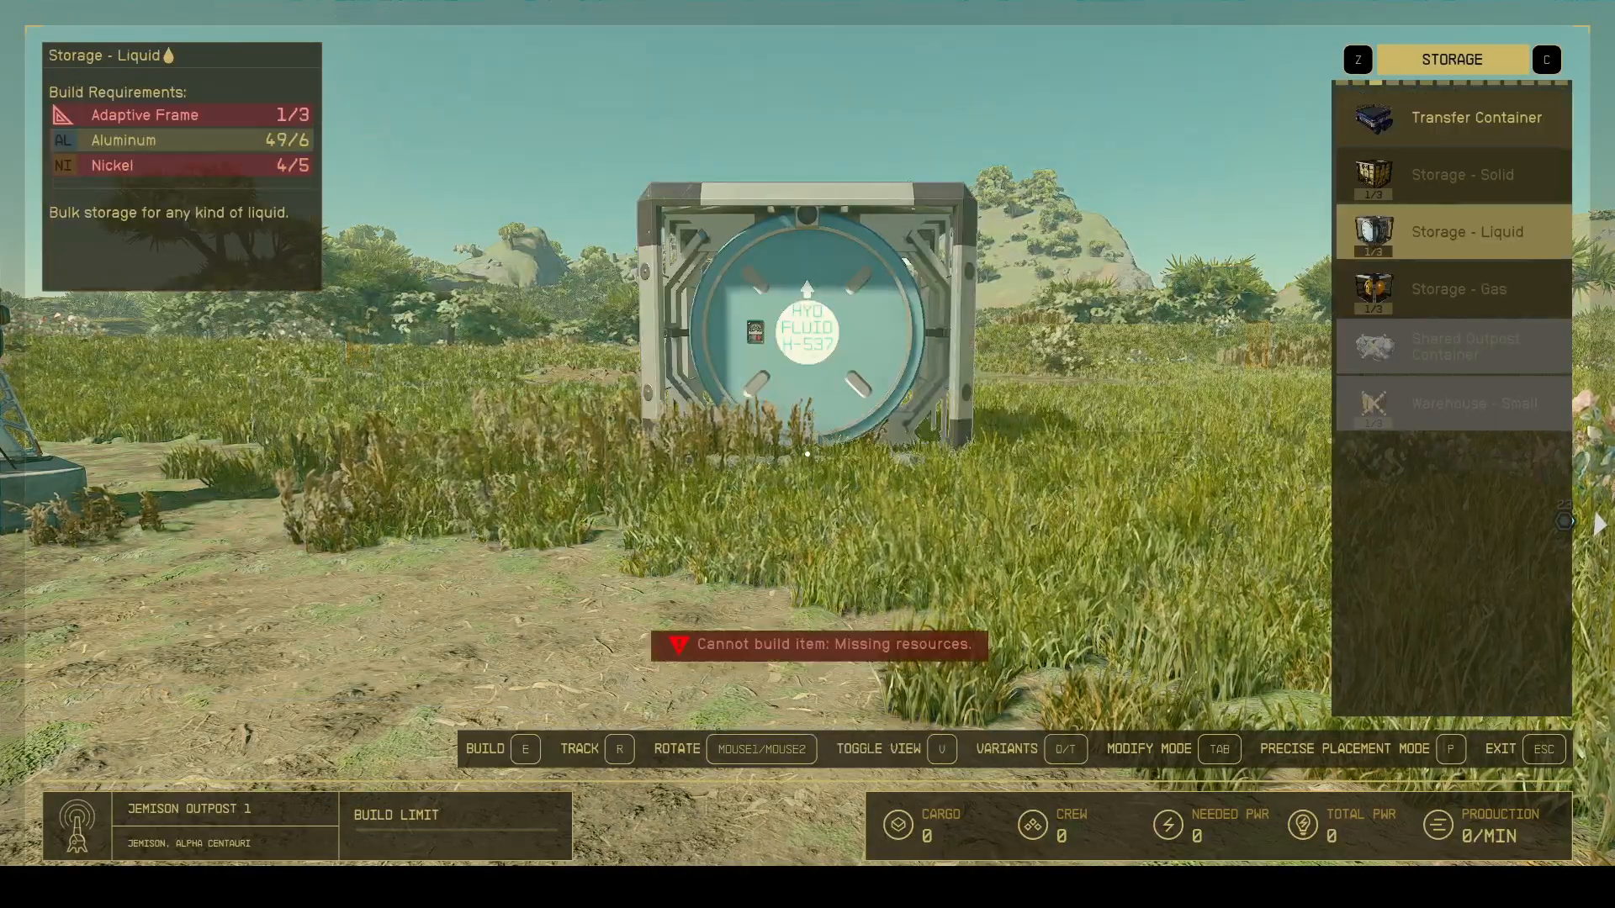
pyautogui.scroll(2, 807, 454)
pyautogui.press('c')
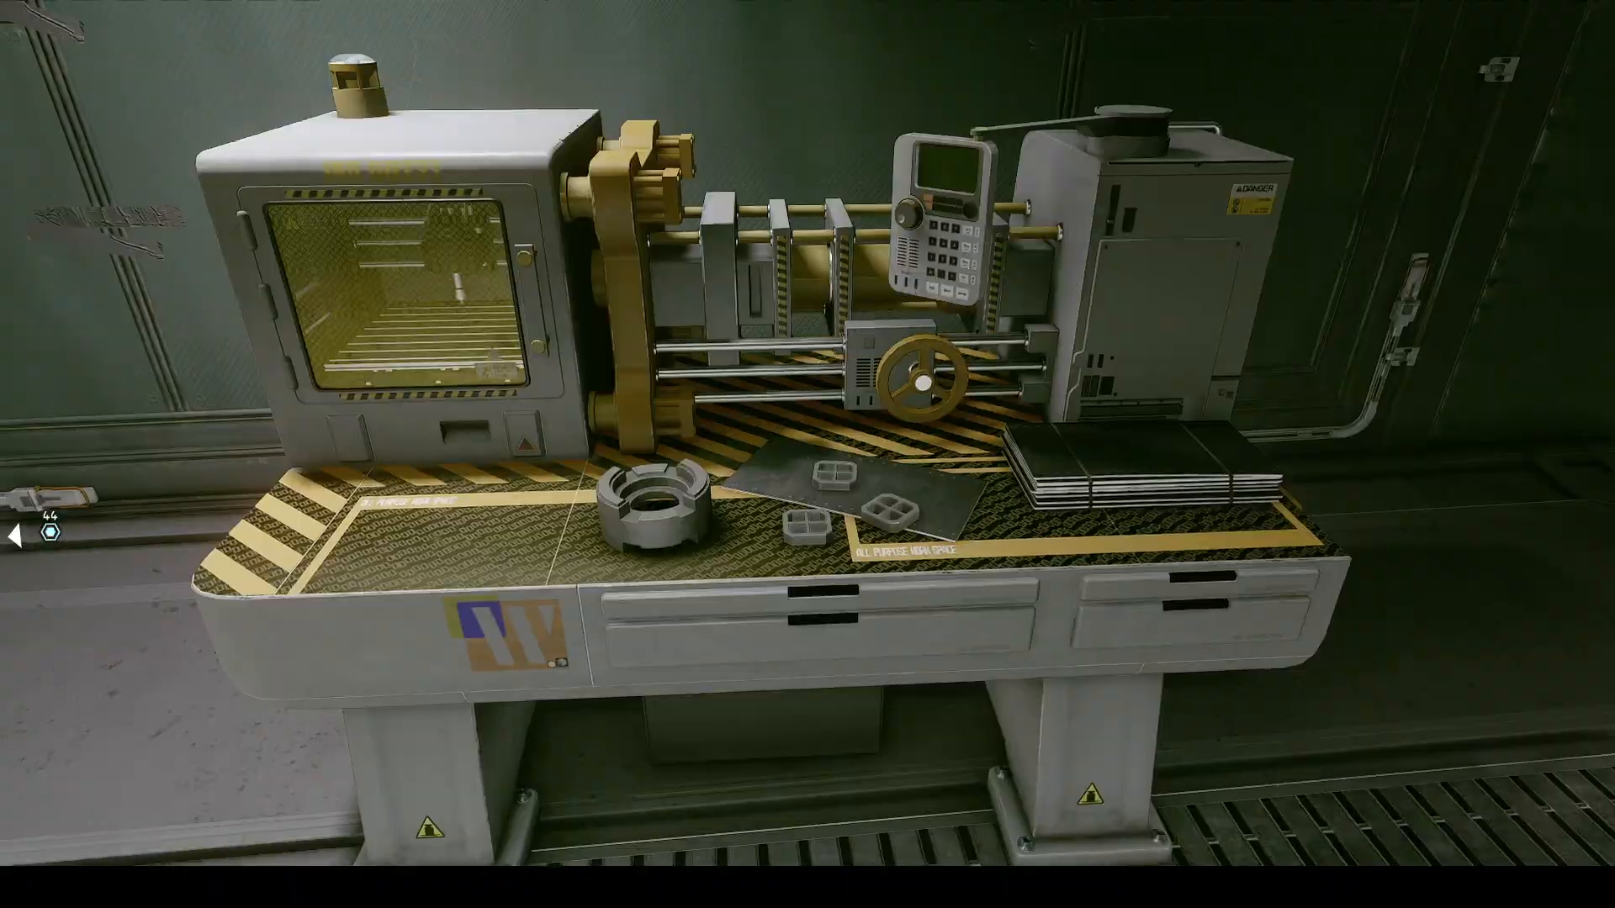
# Use the Industrial Workbench to view the Austenitic Manifold preview, leaving it without crafting.
pyautogui.press('e')
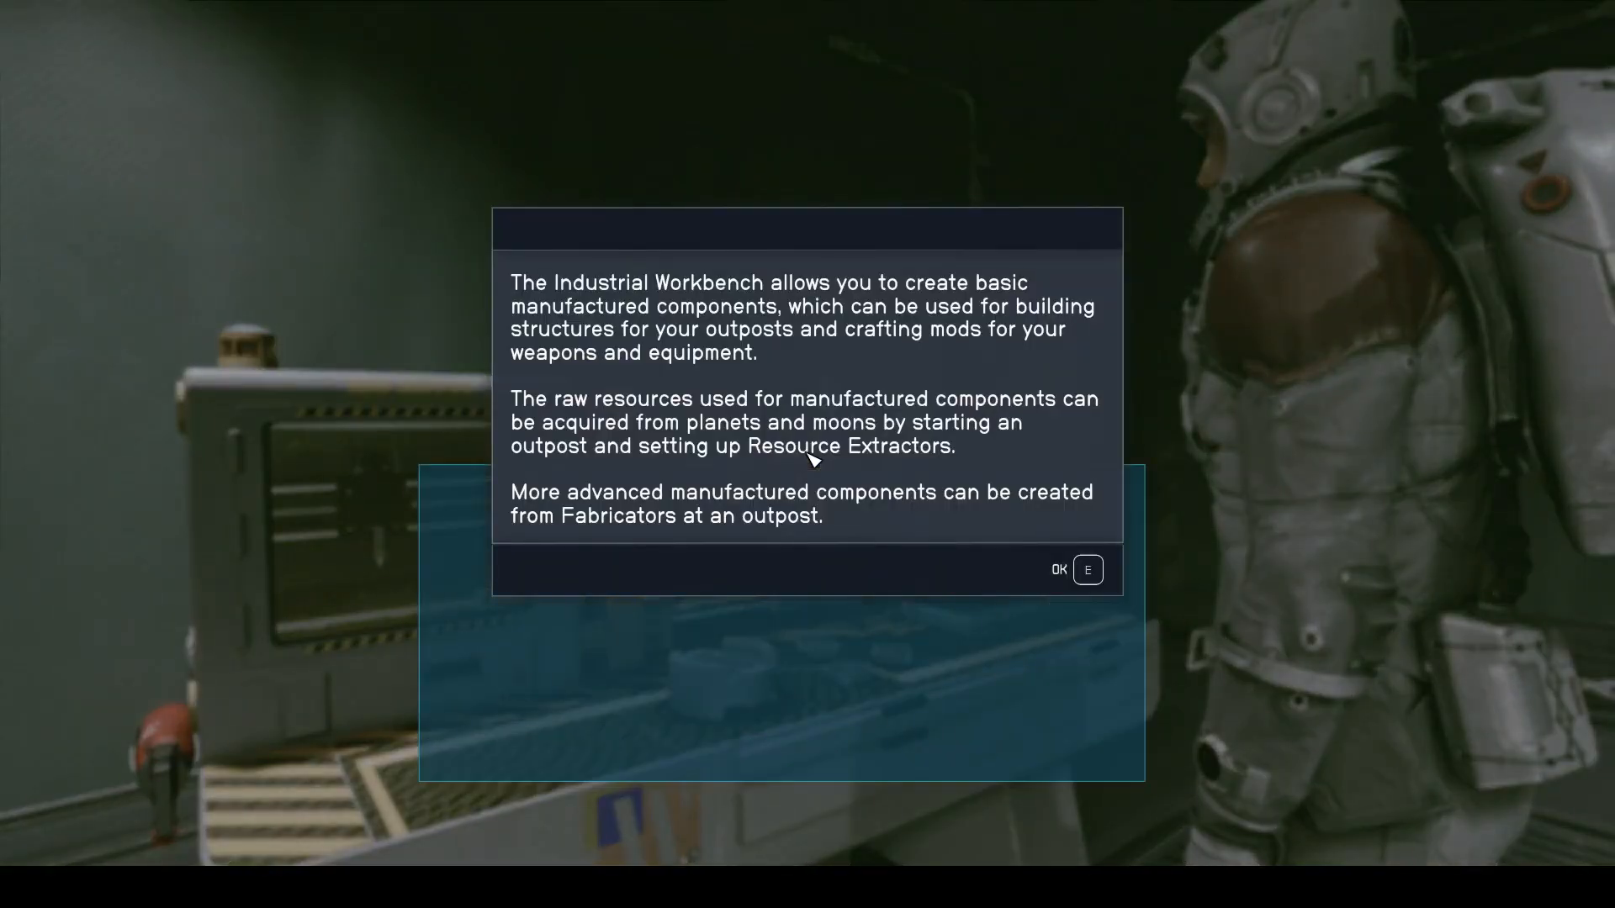
pyautogui.press('e')
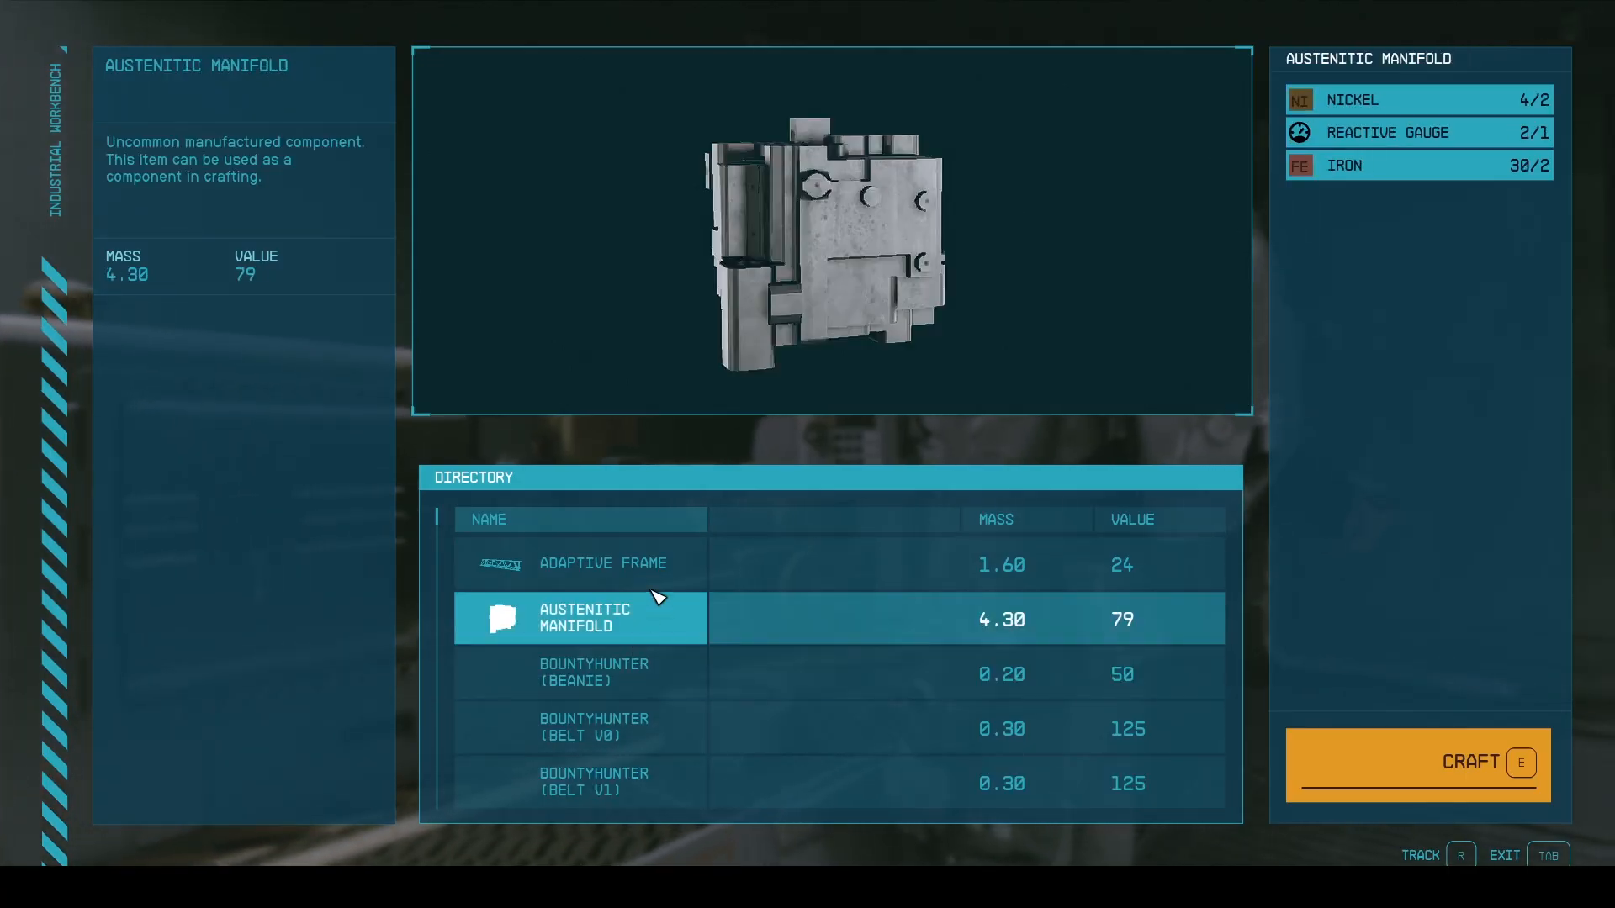
pyautogui.press('Tab')
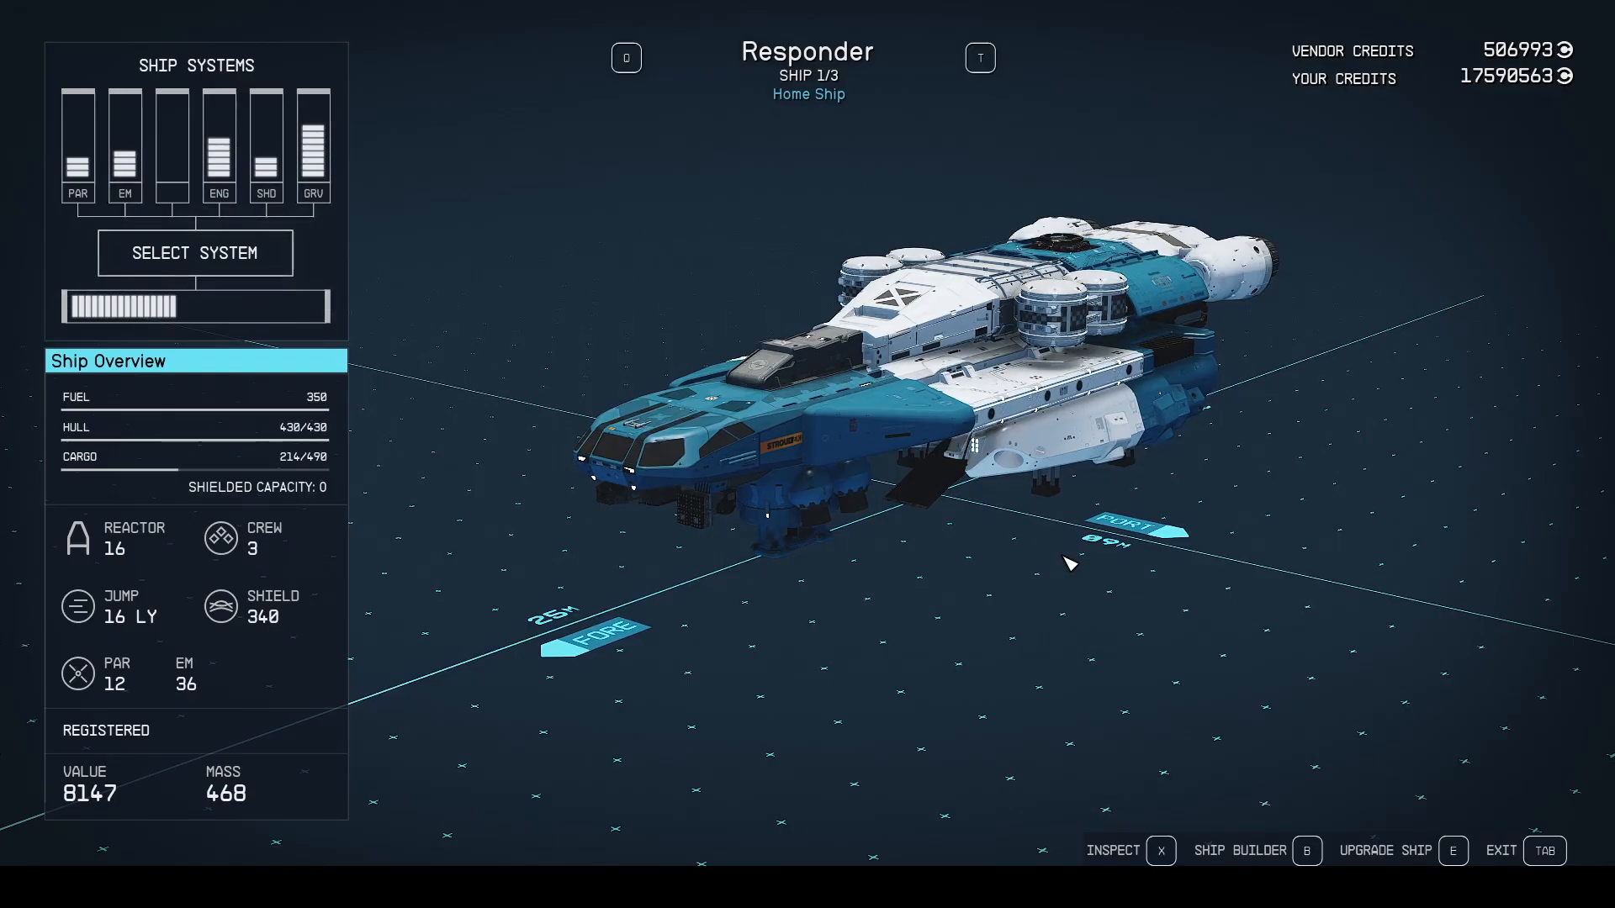
# Open the Responder in the ship builder and view the Helios 100 Grav Drive among the addable modules.
pyautogui.press('b')
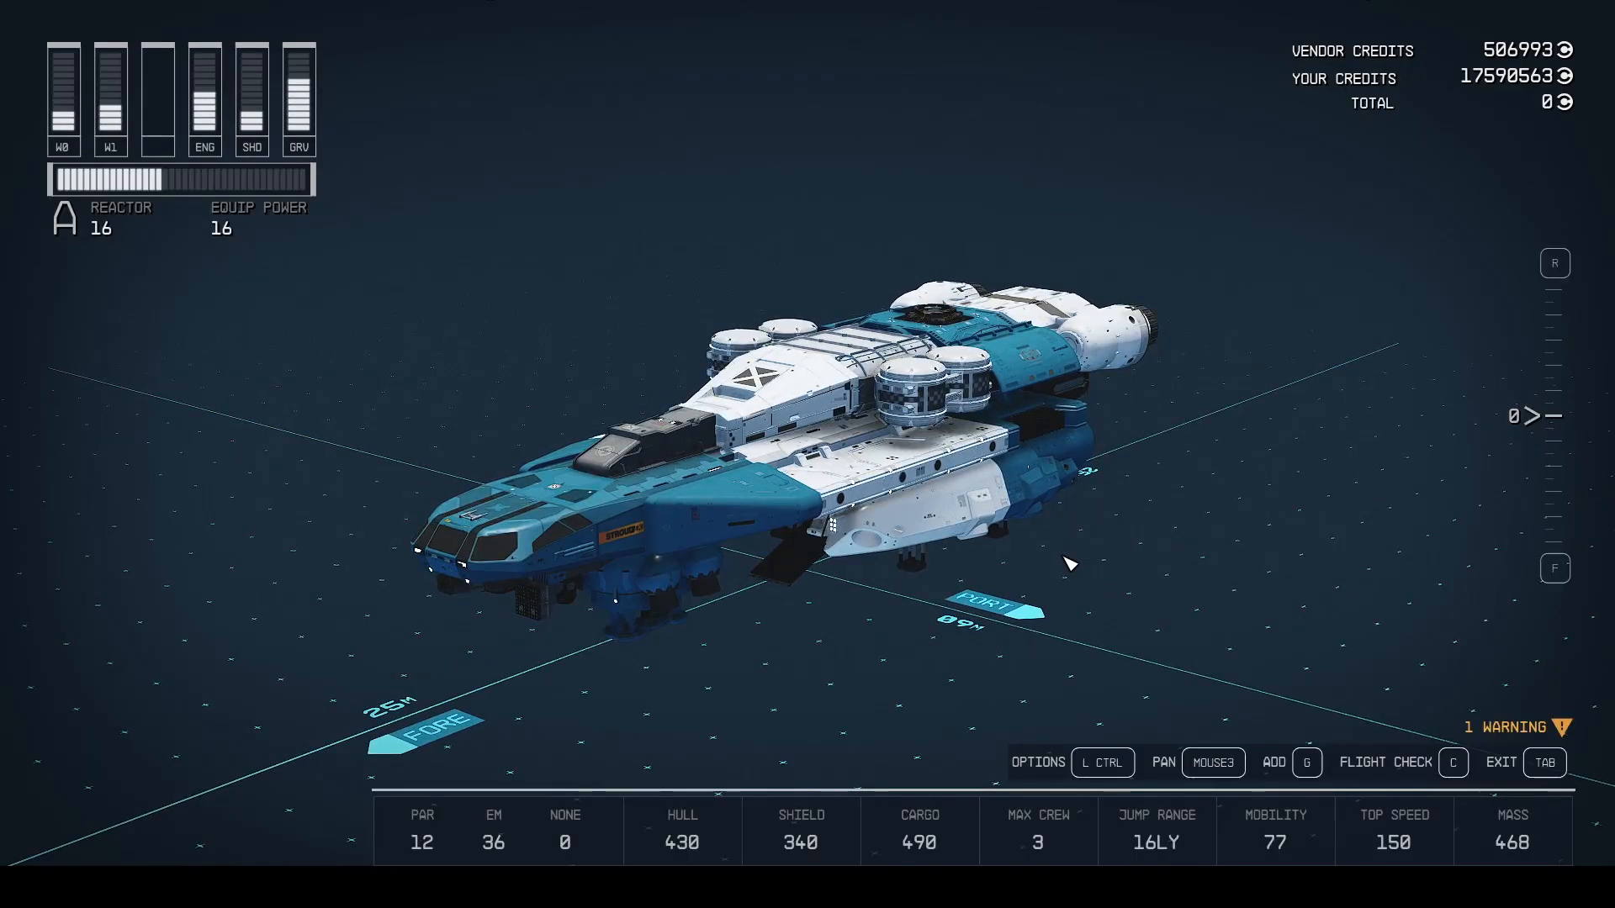
pyautogui.moveTo(1125, 588); pyautogui.dragTo(1045, 652, button='right')
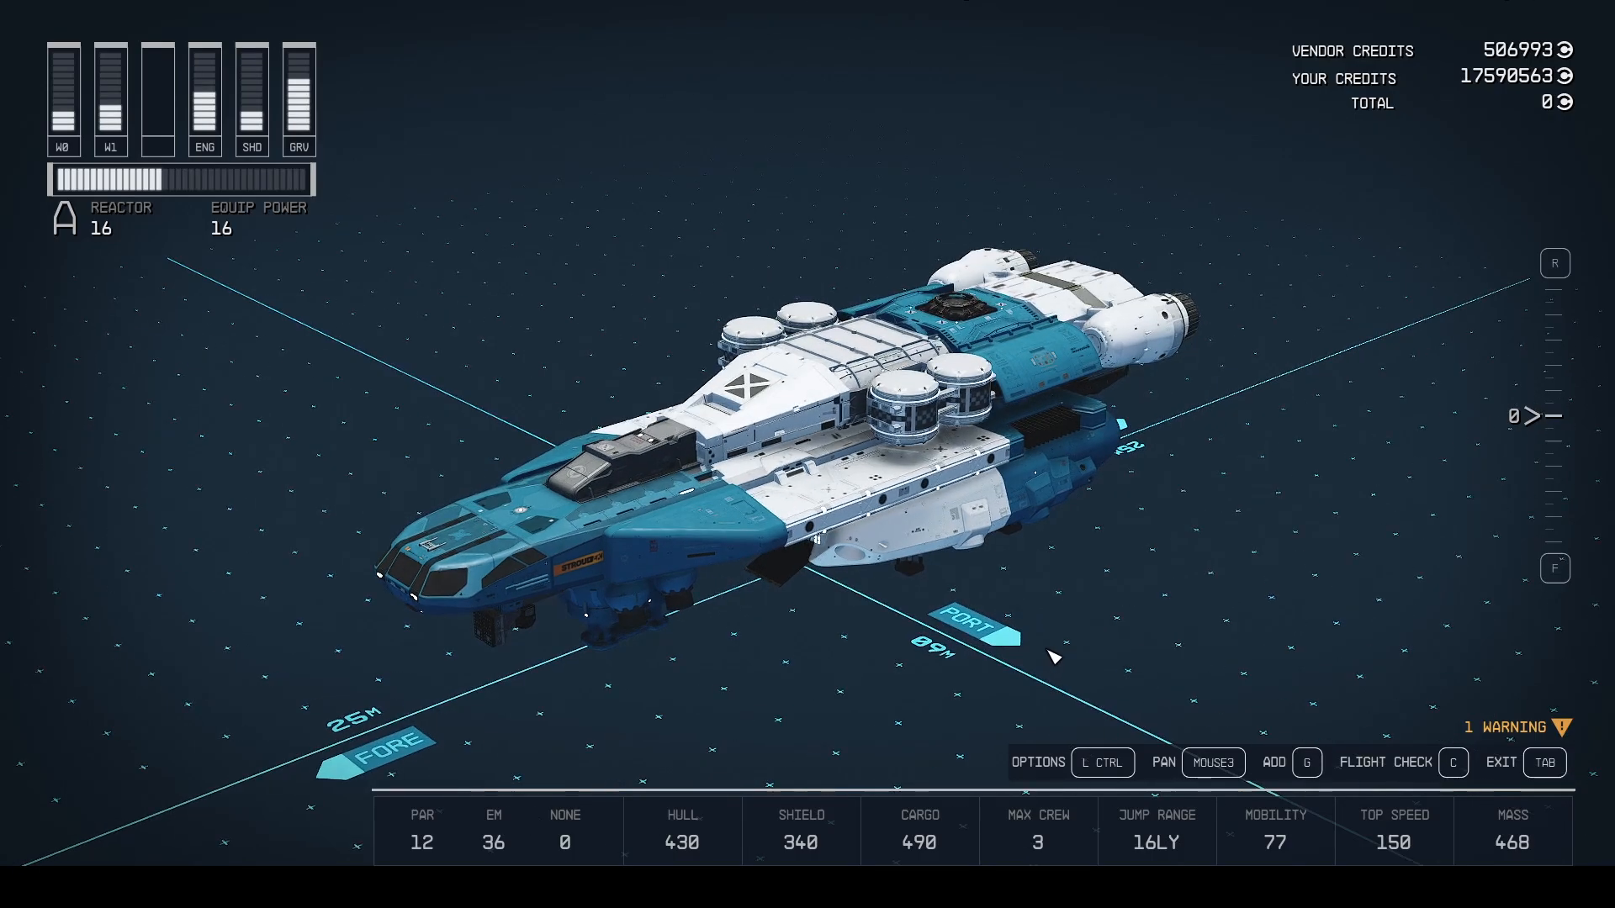
pyautogui.press('g')
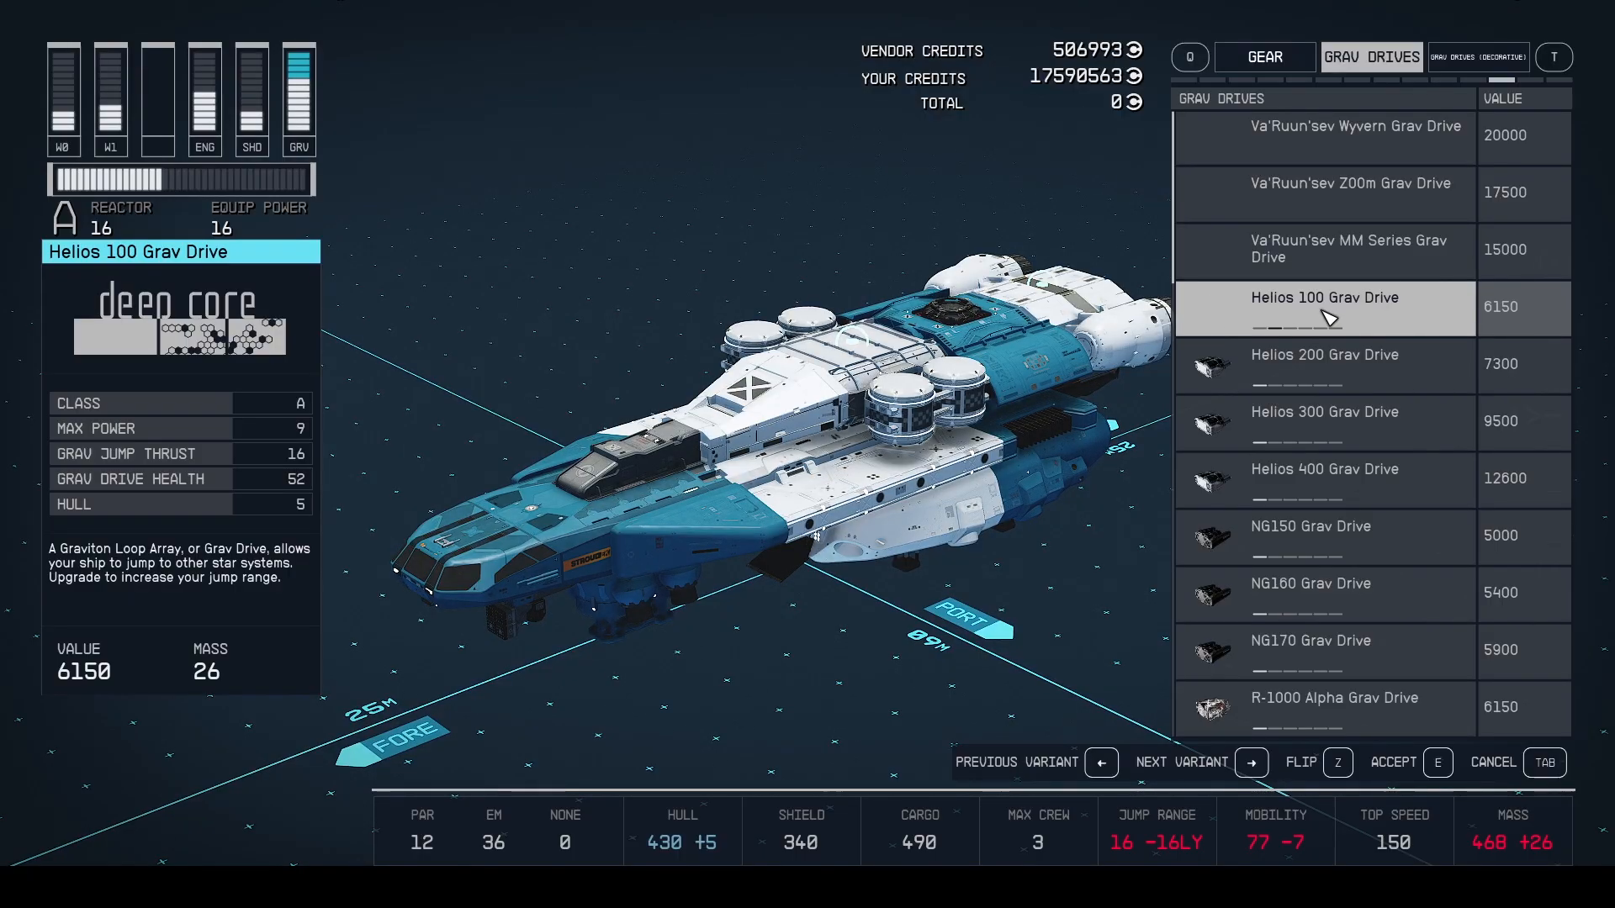
pyautogui.press('t')
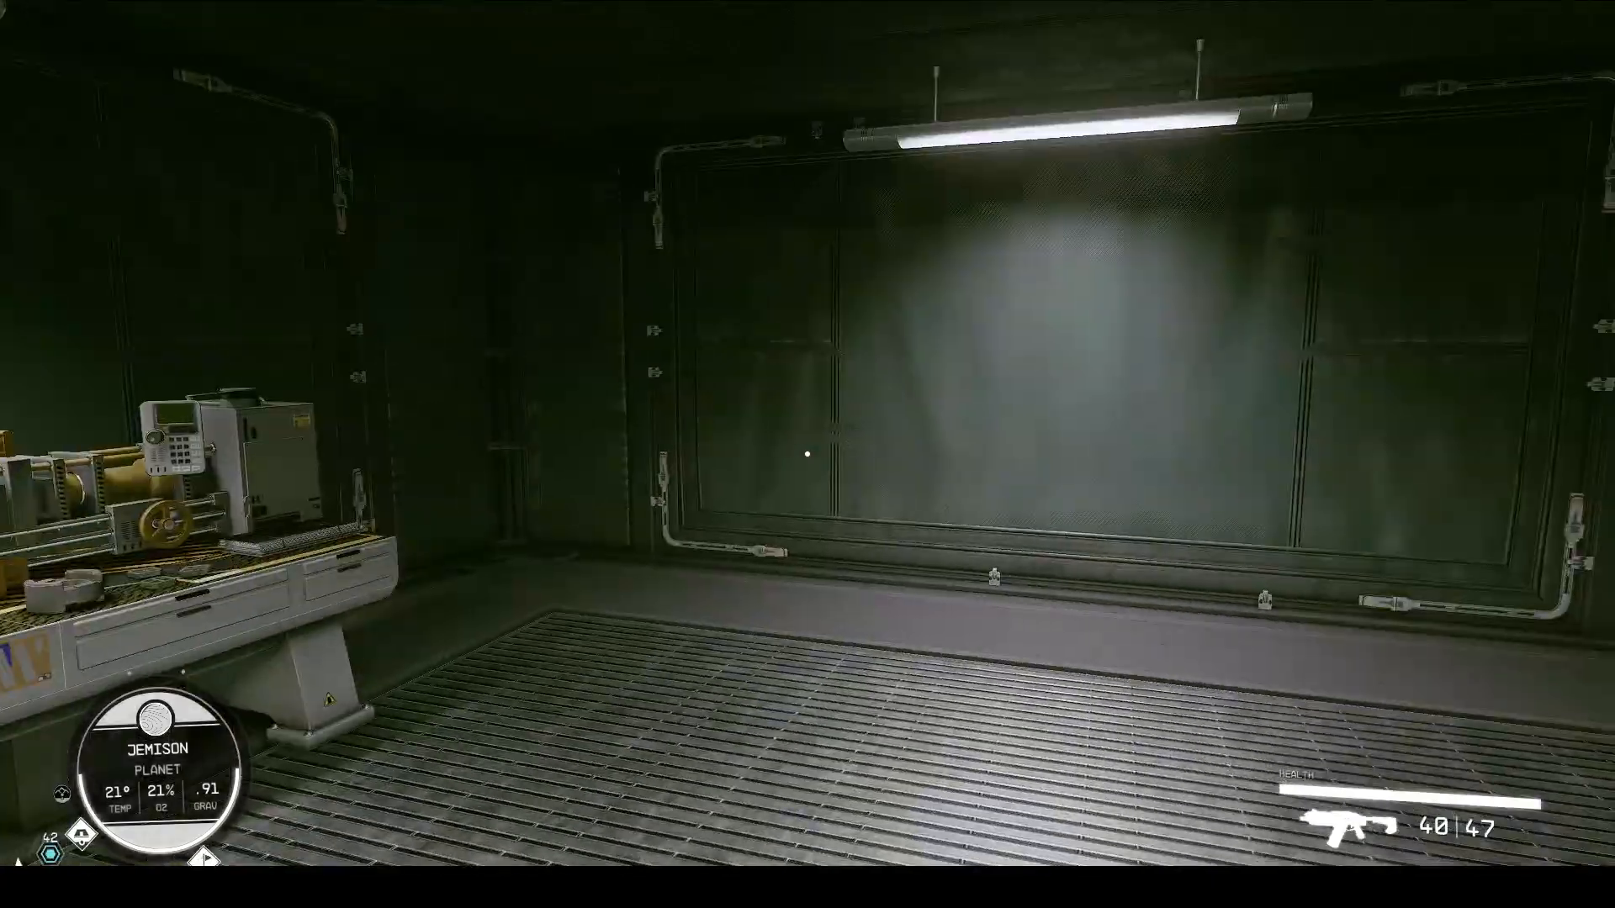
# Open the character's inventory and examine the Berserker Modified Maelstrom's 3D preview.
pyautogui.press('Tab')
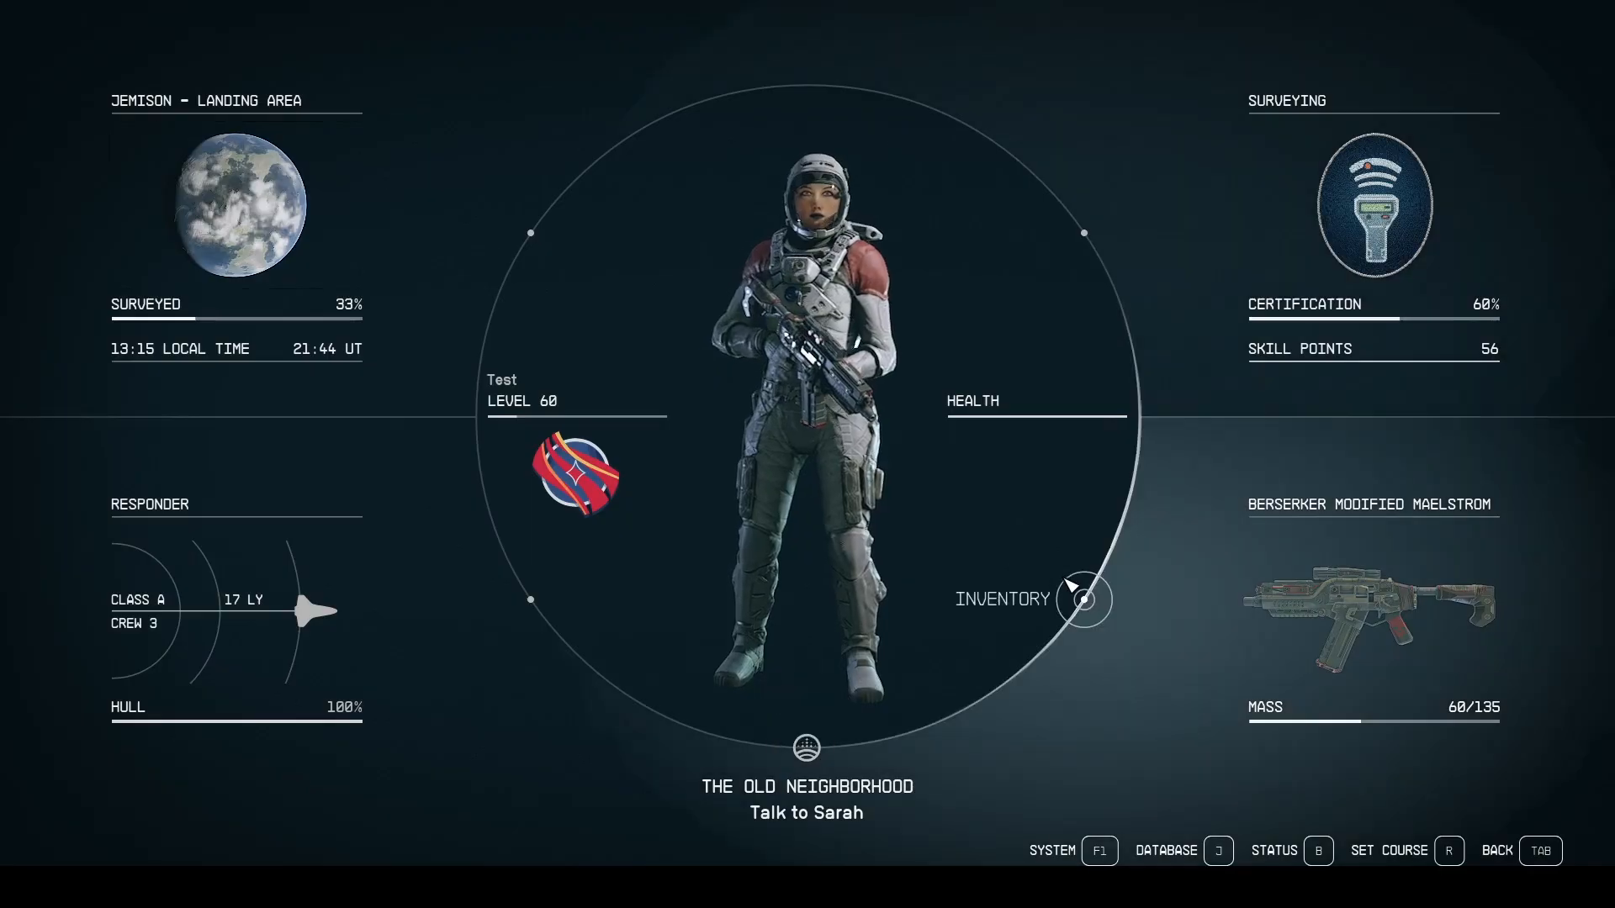
pyautogui.click(1077, 590)
pyautogui.moveTo(799, 482)
pyautogui.mouseDown()
pyautogui.moveTo(1051, 482)
pyautogui.moveTo(774, 482)
pyautogui.moveTo(790, 723)
pyautogui.moveTo(799, 496)
pyautogui.moveTo(858, 482)
pyautogui.moveTo(774, 482)
pyautogui.moveTo(803, 482)
pyautogui.mouseUp()
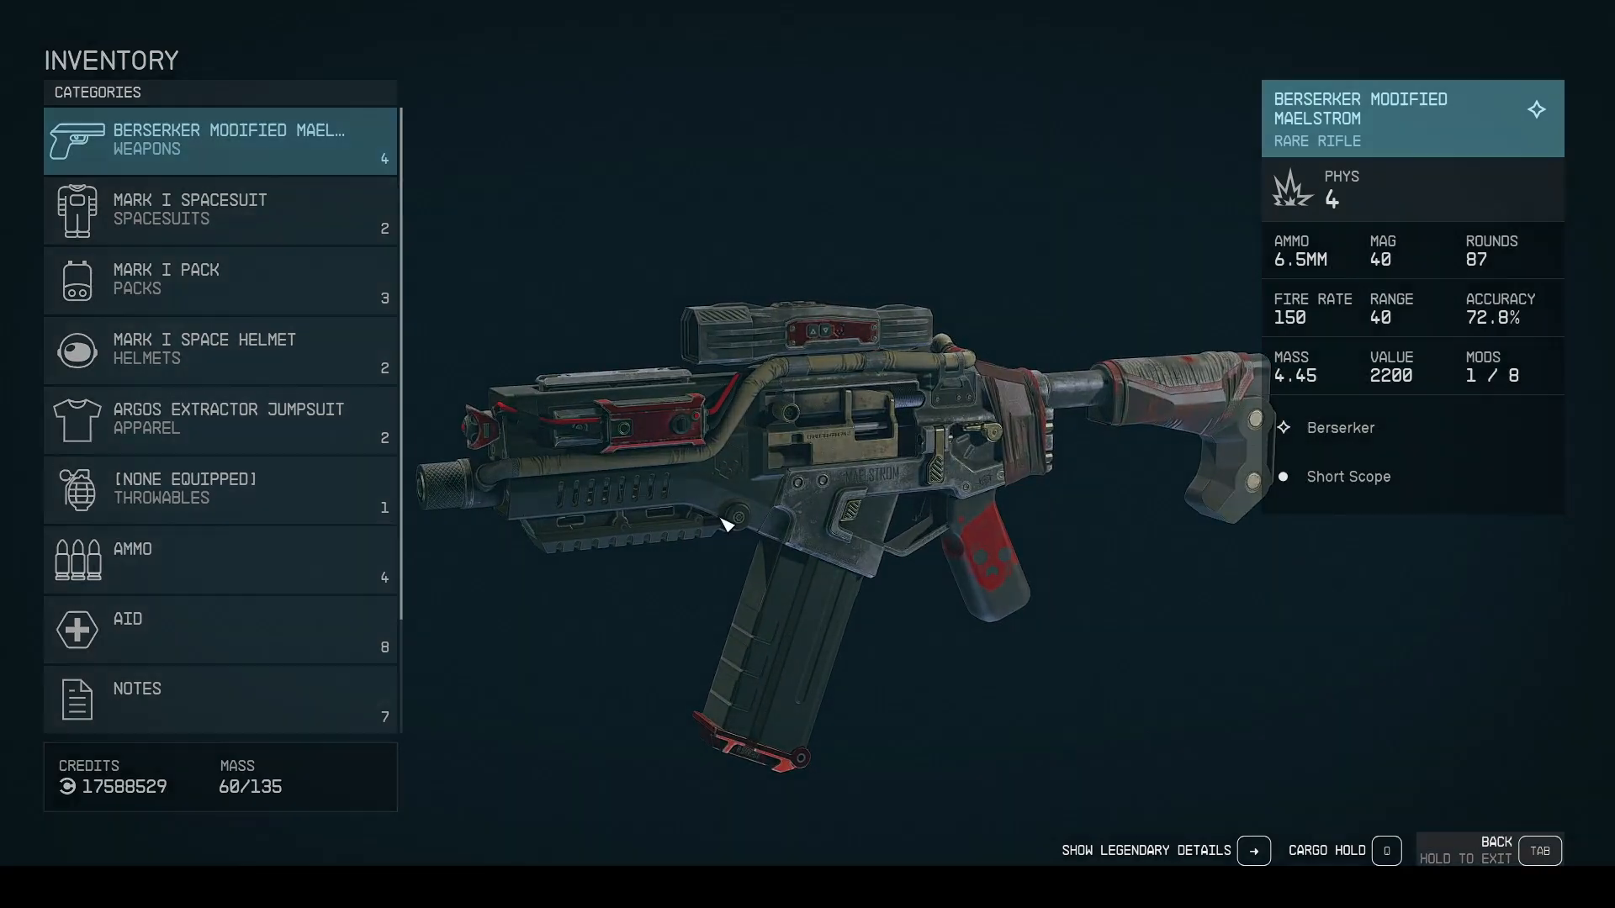
pyautogui.press('Tab')
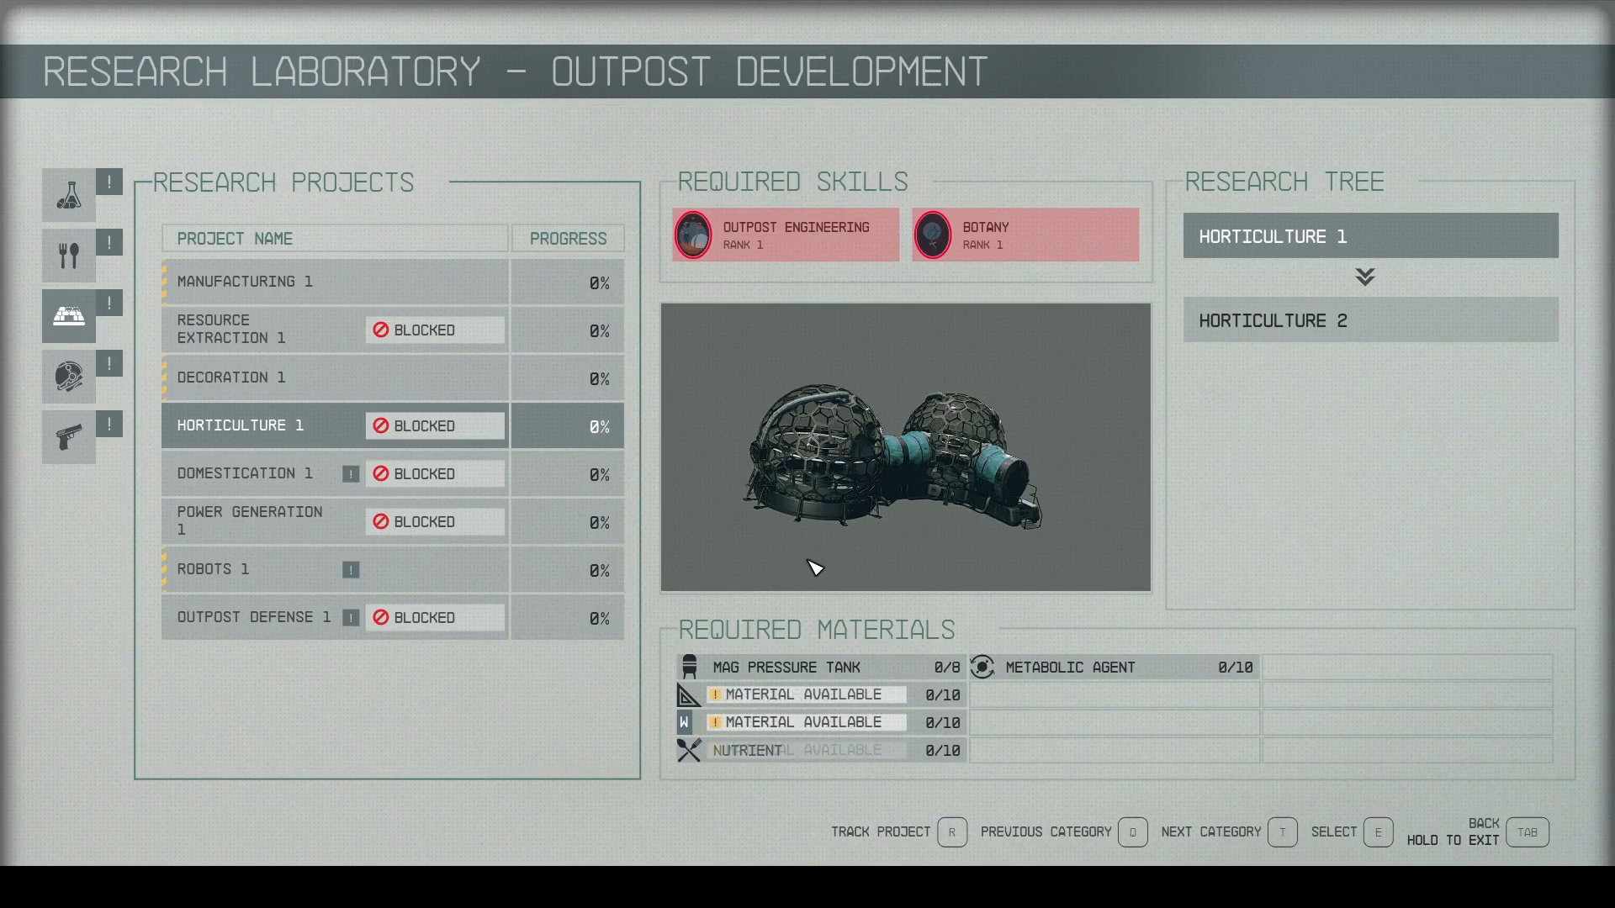
# Compare the previews of the Outpost Development research projects, including Domestication 1, Decoration 1, Horticulture 1 and Manufacturing 1.
pyautogui.moveTo(545, 487)
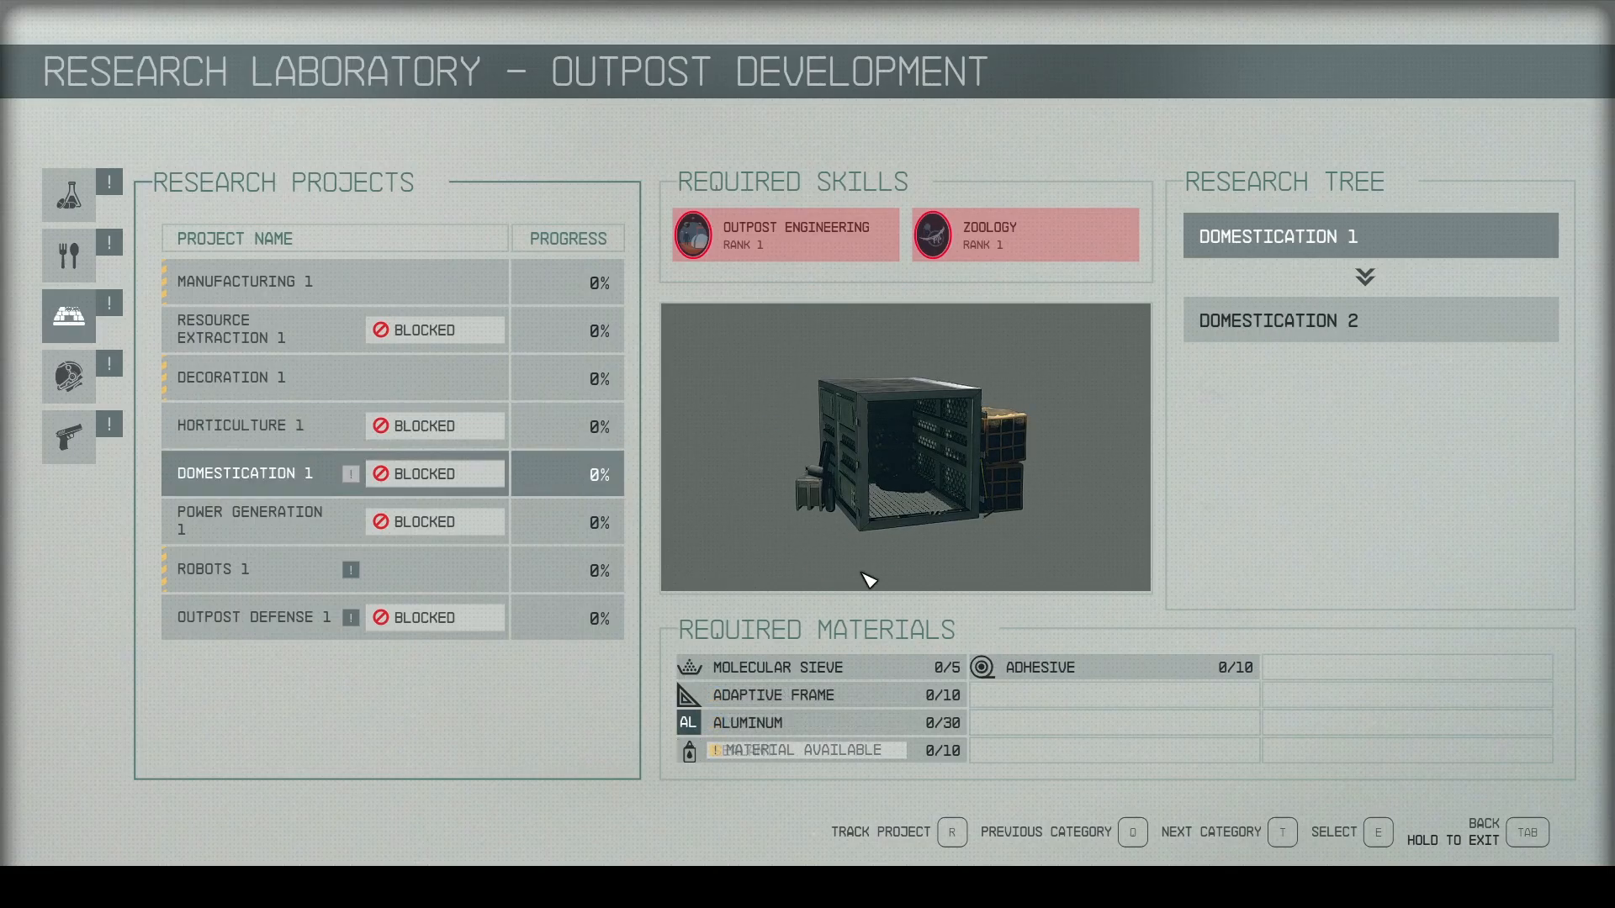
pyautogui.moveTo(404, 375)
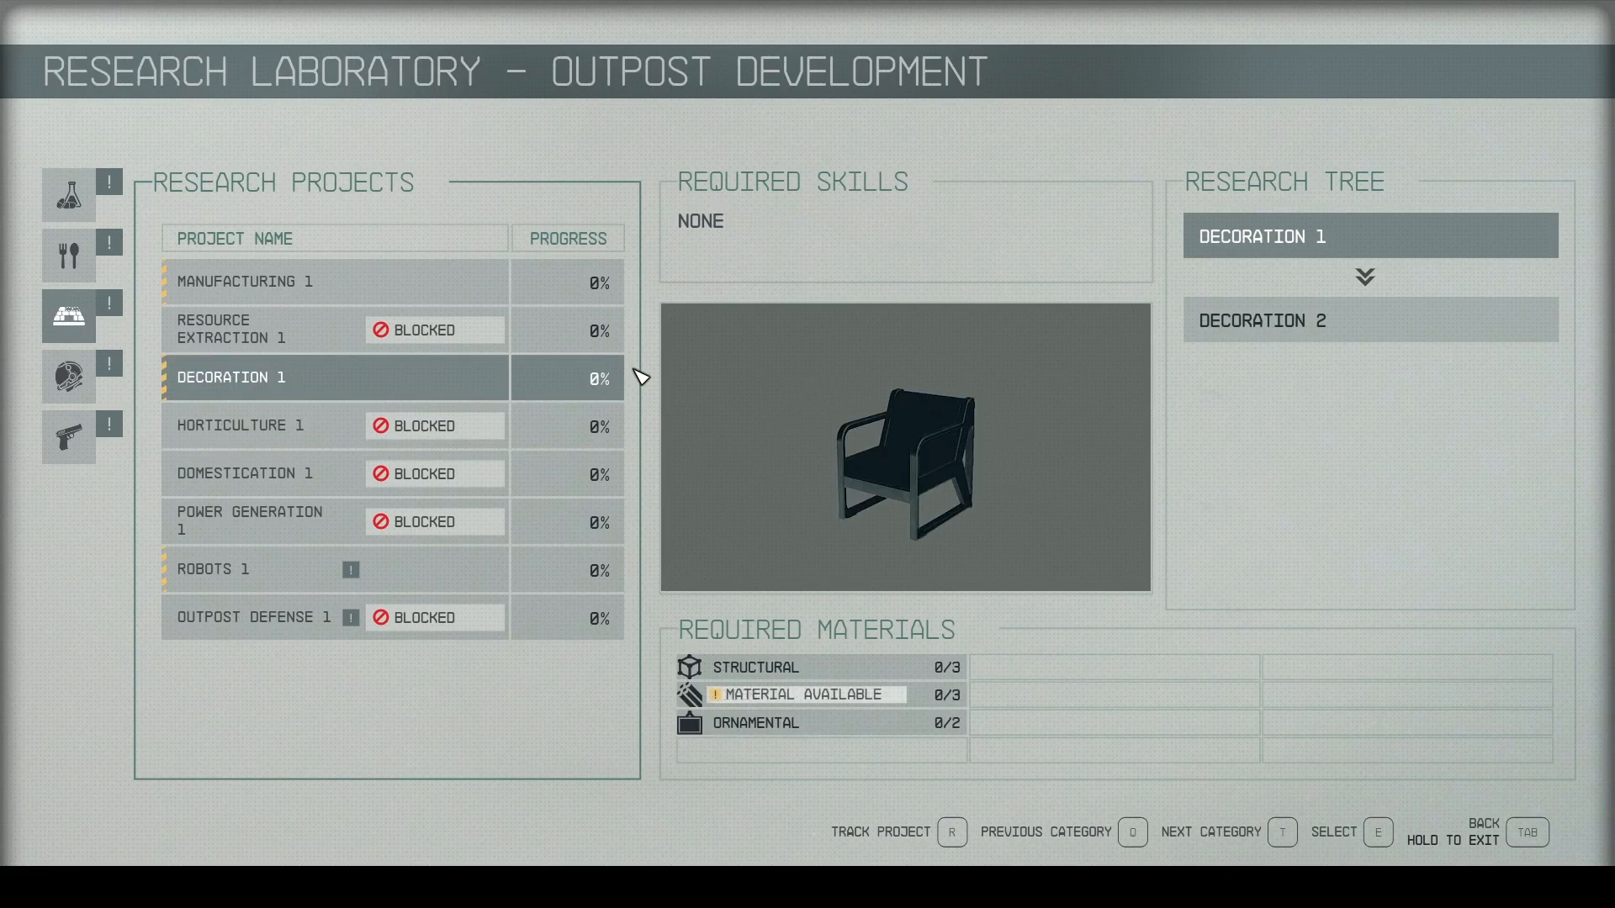
pyautogui.moveTo(461, 432)
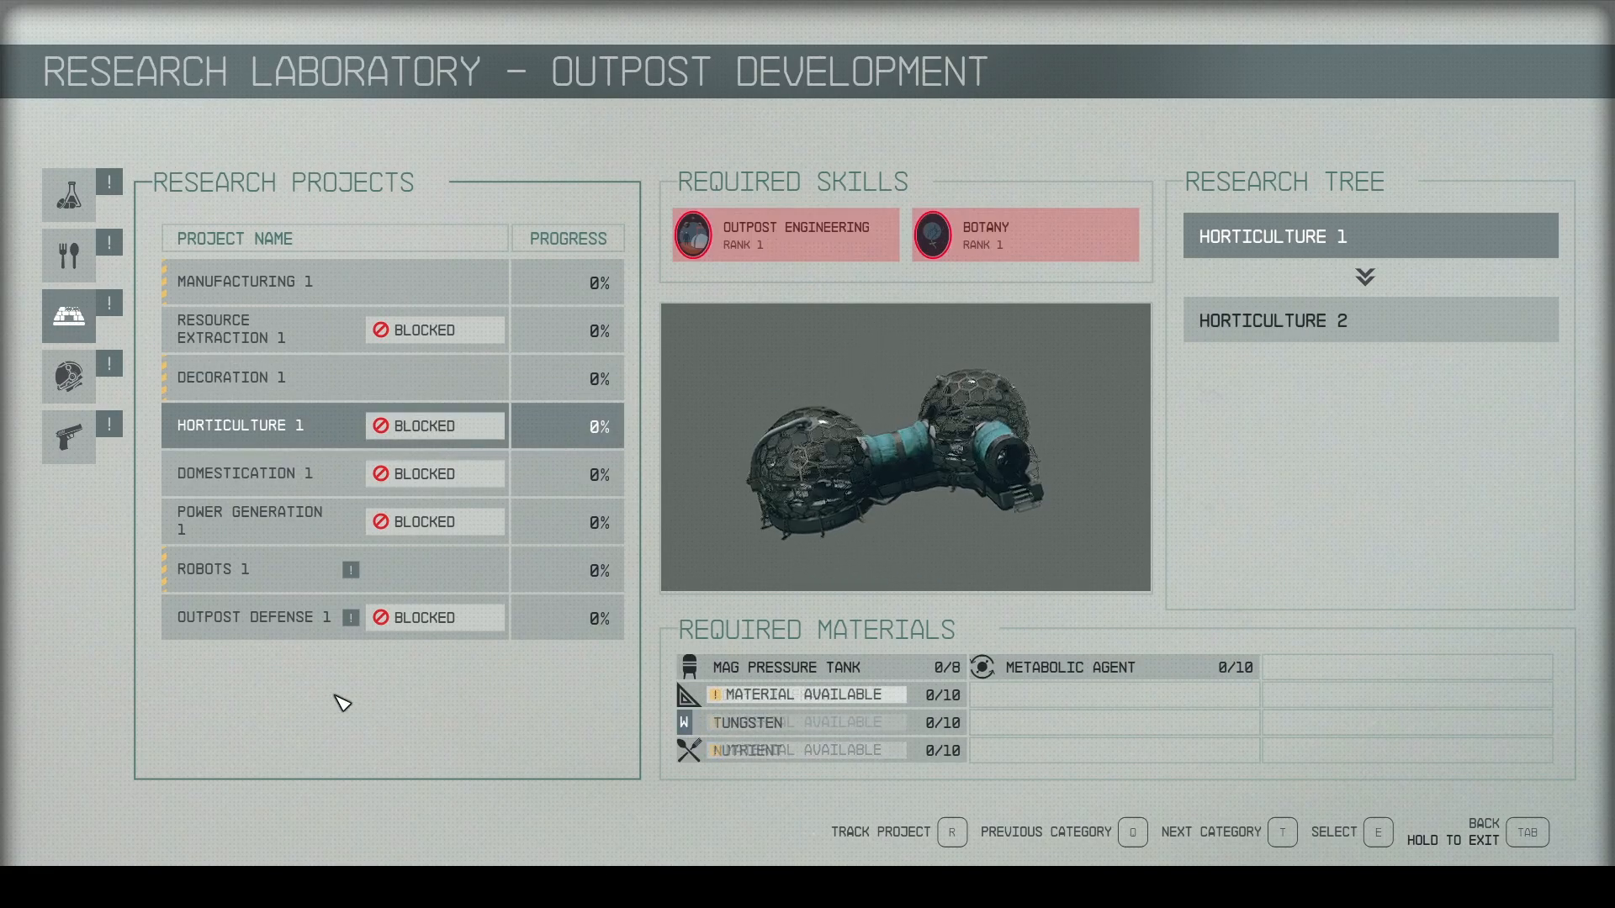
pyautogui.moveTo(452, 301)
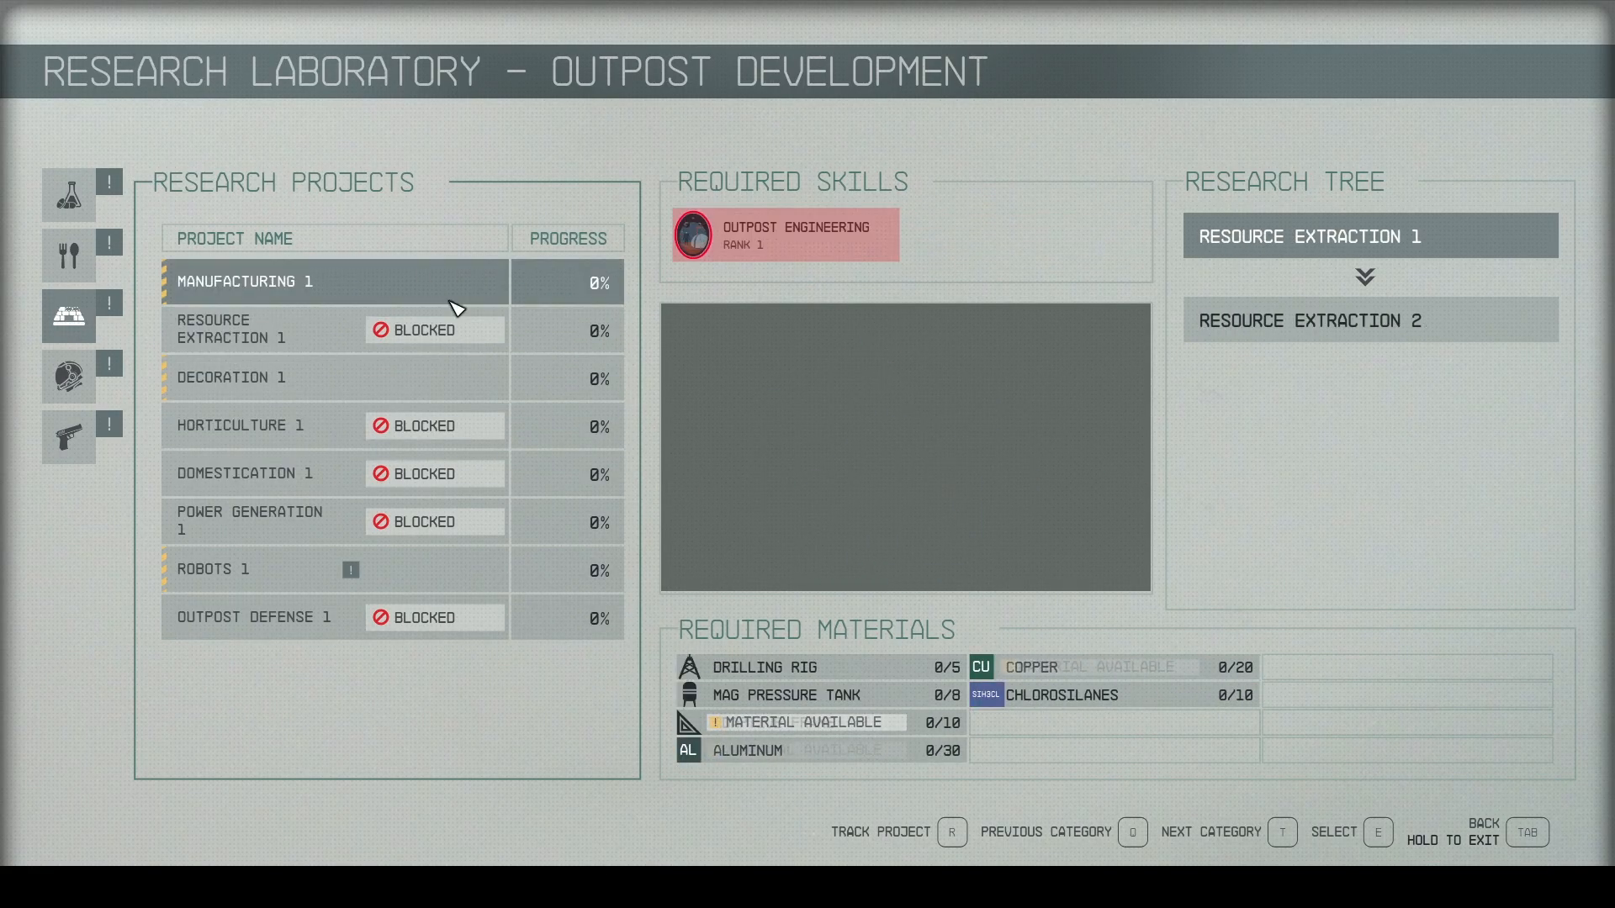
pyautogui.moveTo(446, 618)
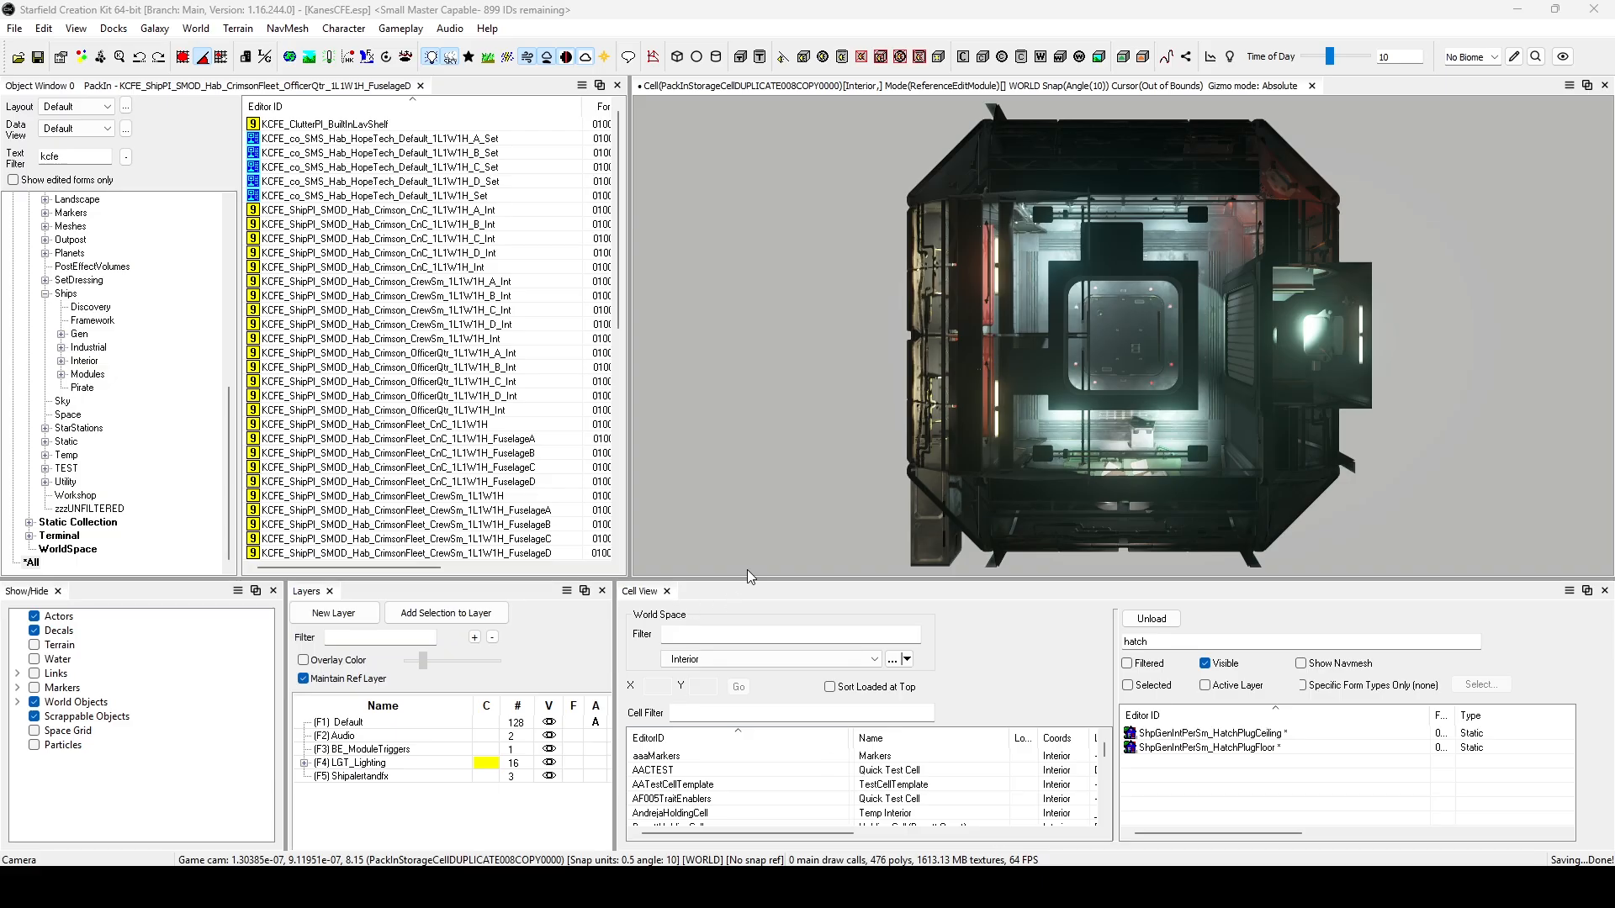
# In Starfield Creation Kit, open the pack-in KCFE_ShipPI_SMOD_Hab_Crimson_OfficerQtr_1L1W1H_C_Int for editing and move its dialog clear of the screen edge.
pyautogui.click(392, 385)
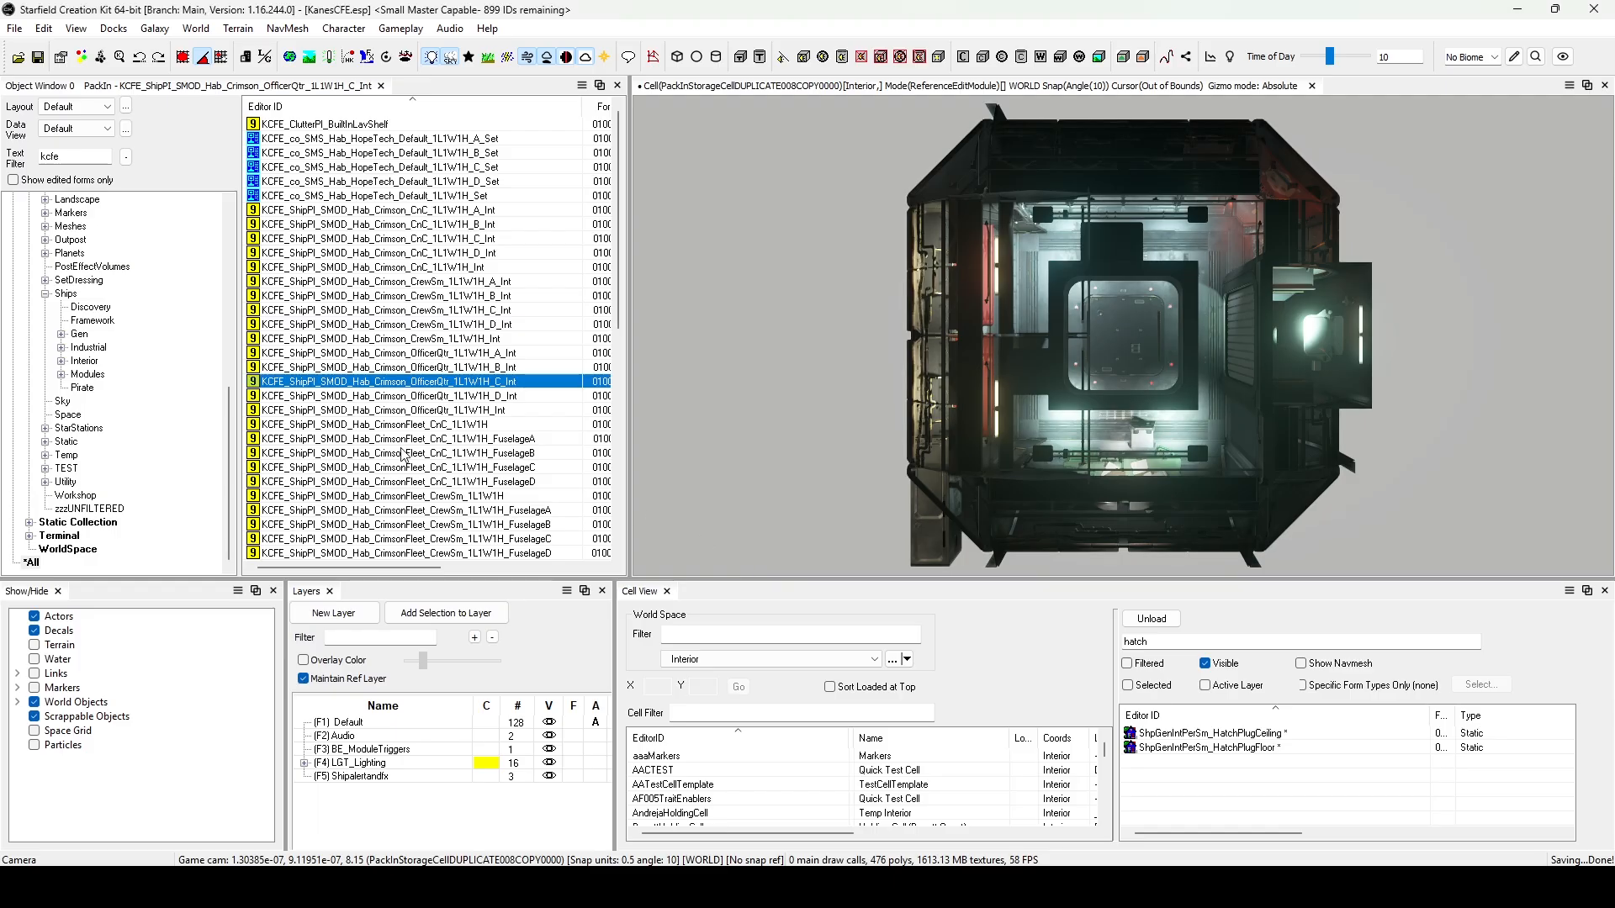
pyautogui.scroll(-9, 404, 454)
pyautogui.scroll(9, 402, 454)
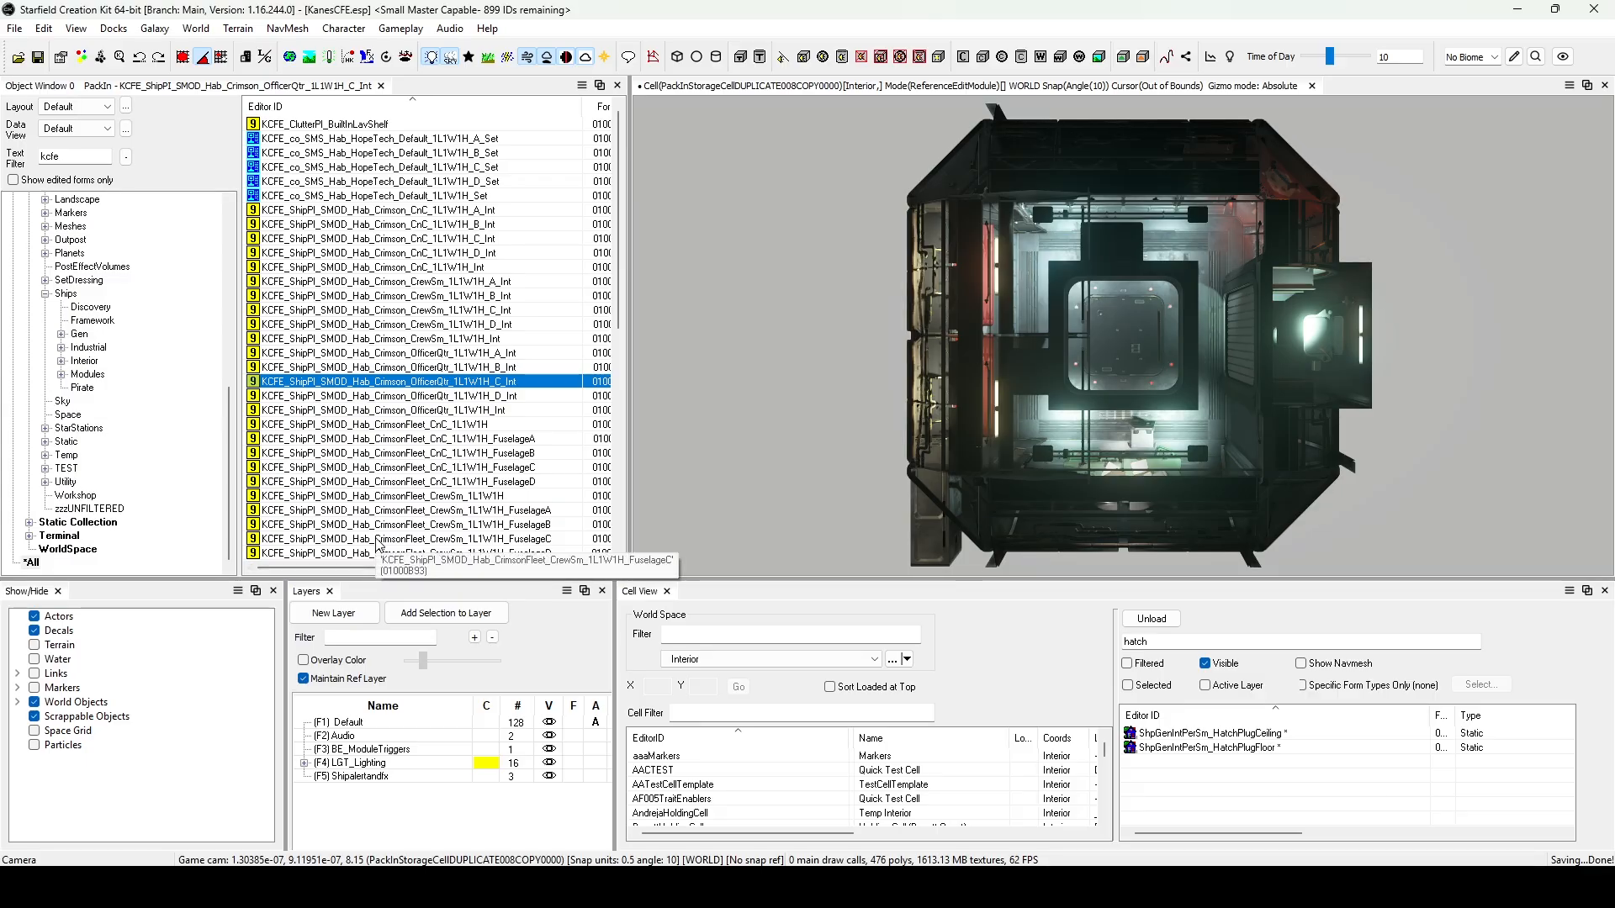
pyautogui.doubleClick(492, 382)
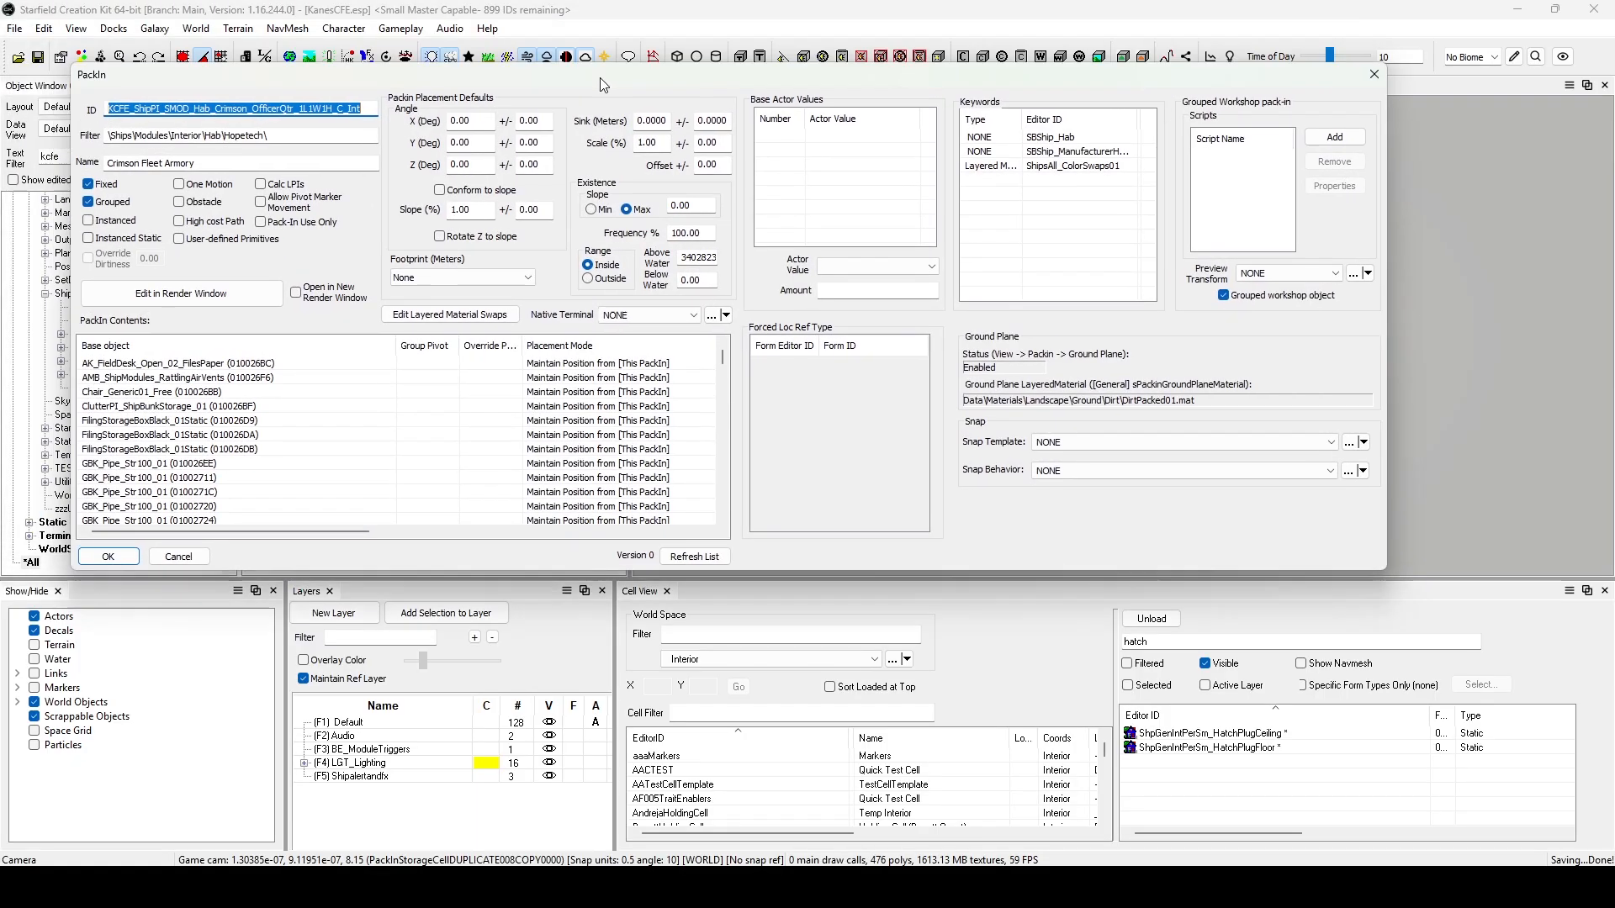
pyautogui.moveTo(599, 78); pyautogui.dragTo(627, 164)
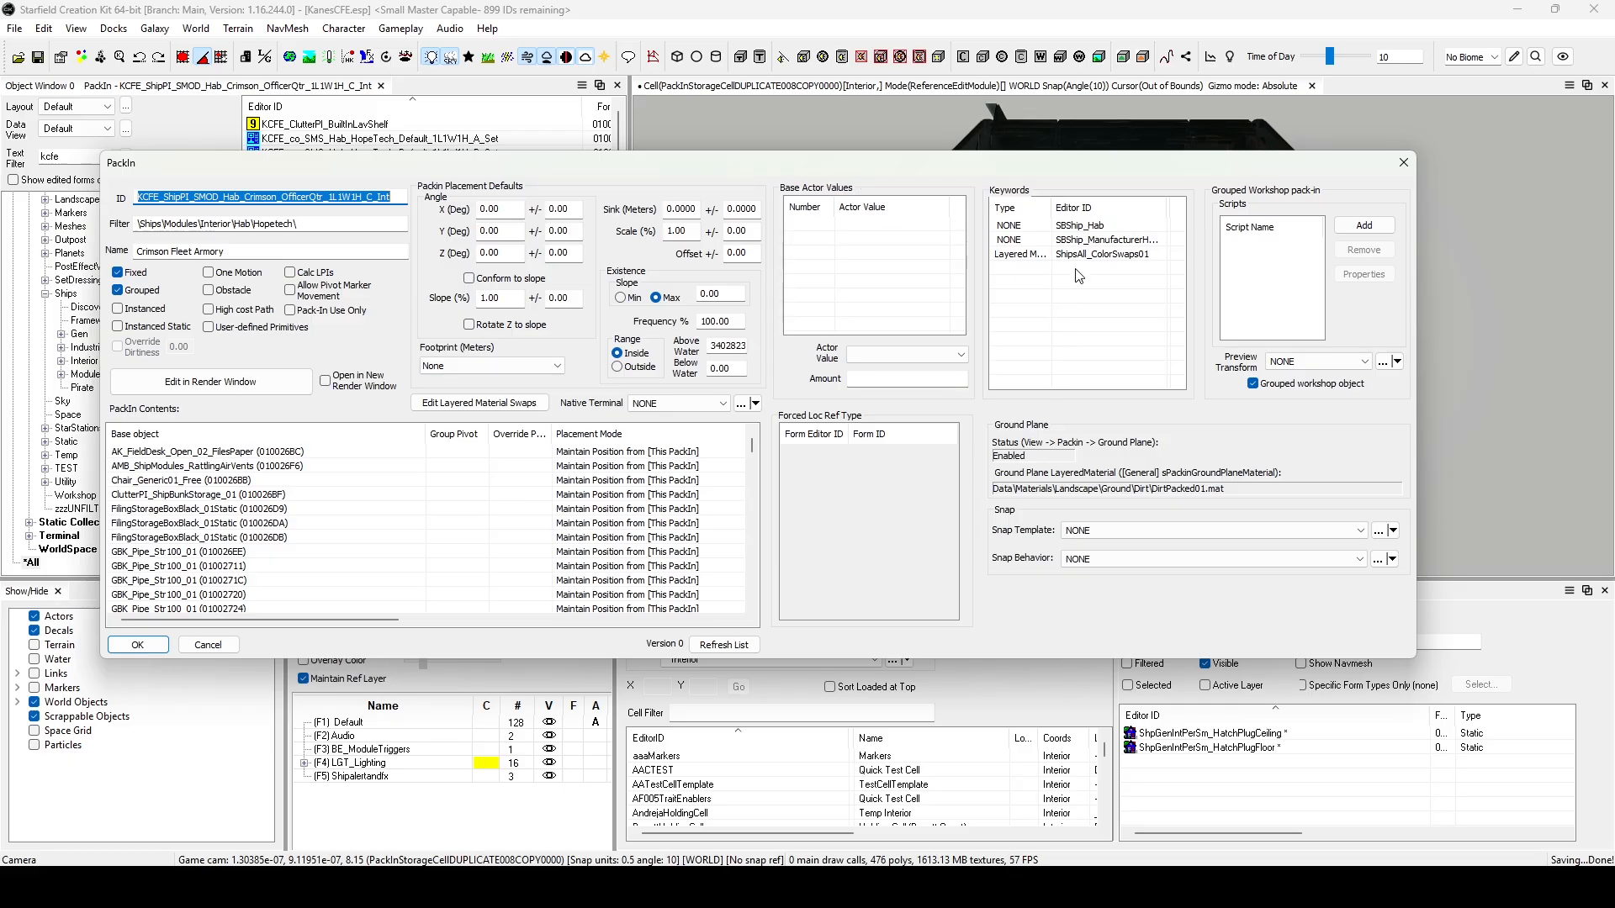
# Look through the inventory default transforms offered for the pack-in's Preview Transform, leaving it unchanged.
pyautogui.click(1367, 360)
pyautogui.scroll(-7, 1368, 604)
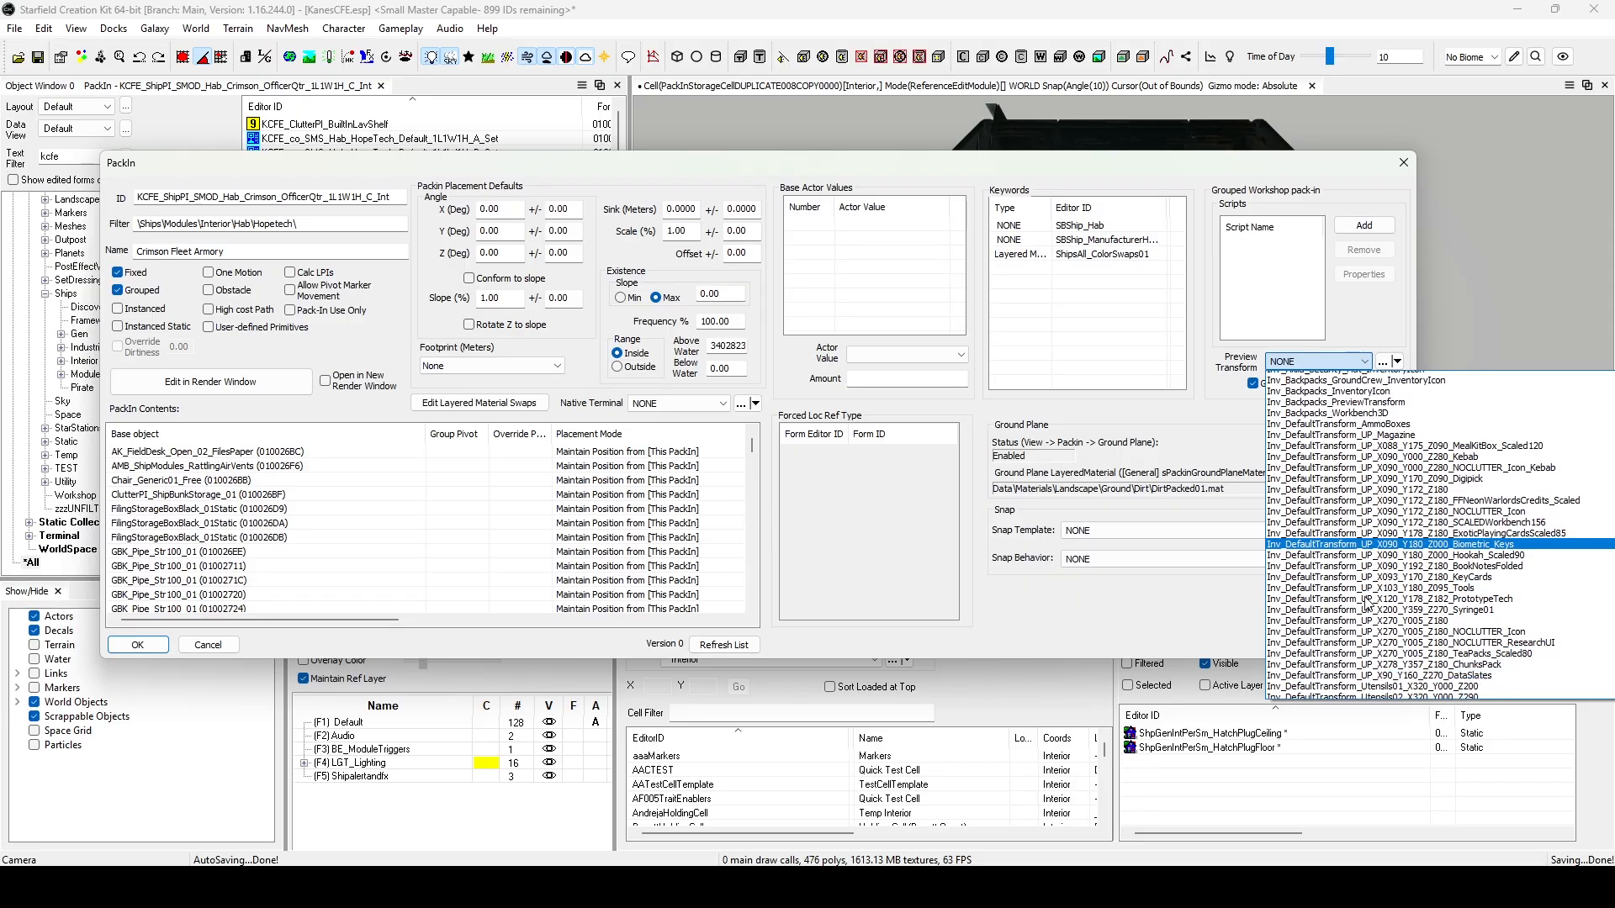
pyautogui.scroll(-15, 1367, 603)
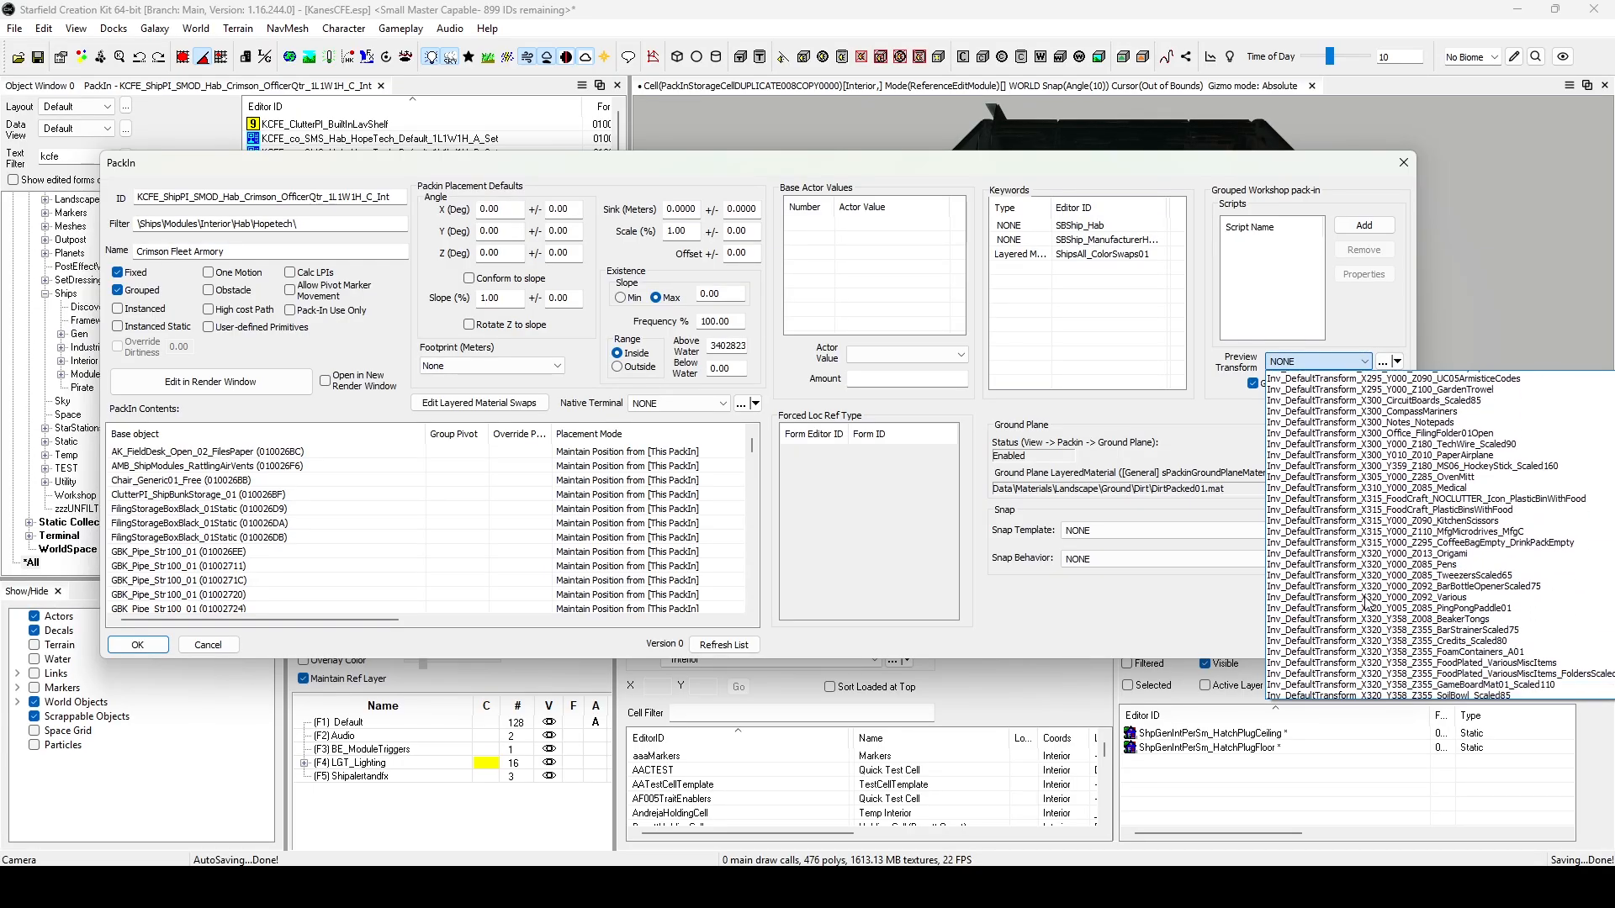
pyautogui.click(1188, 390)
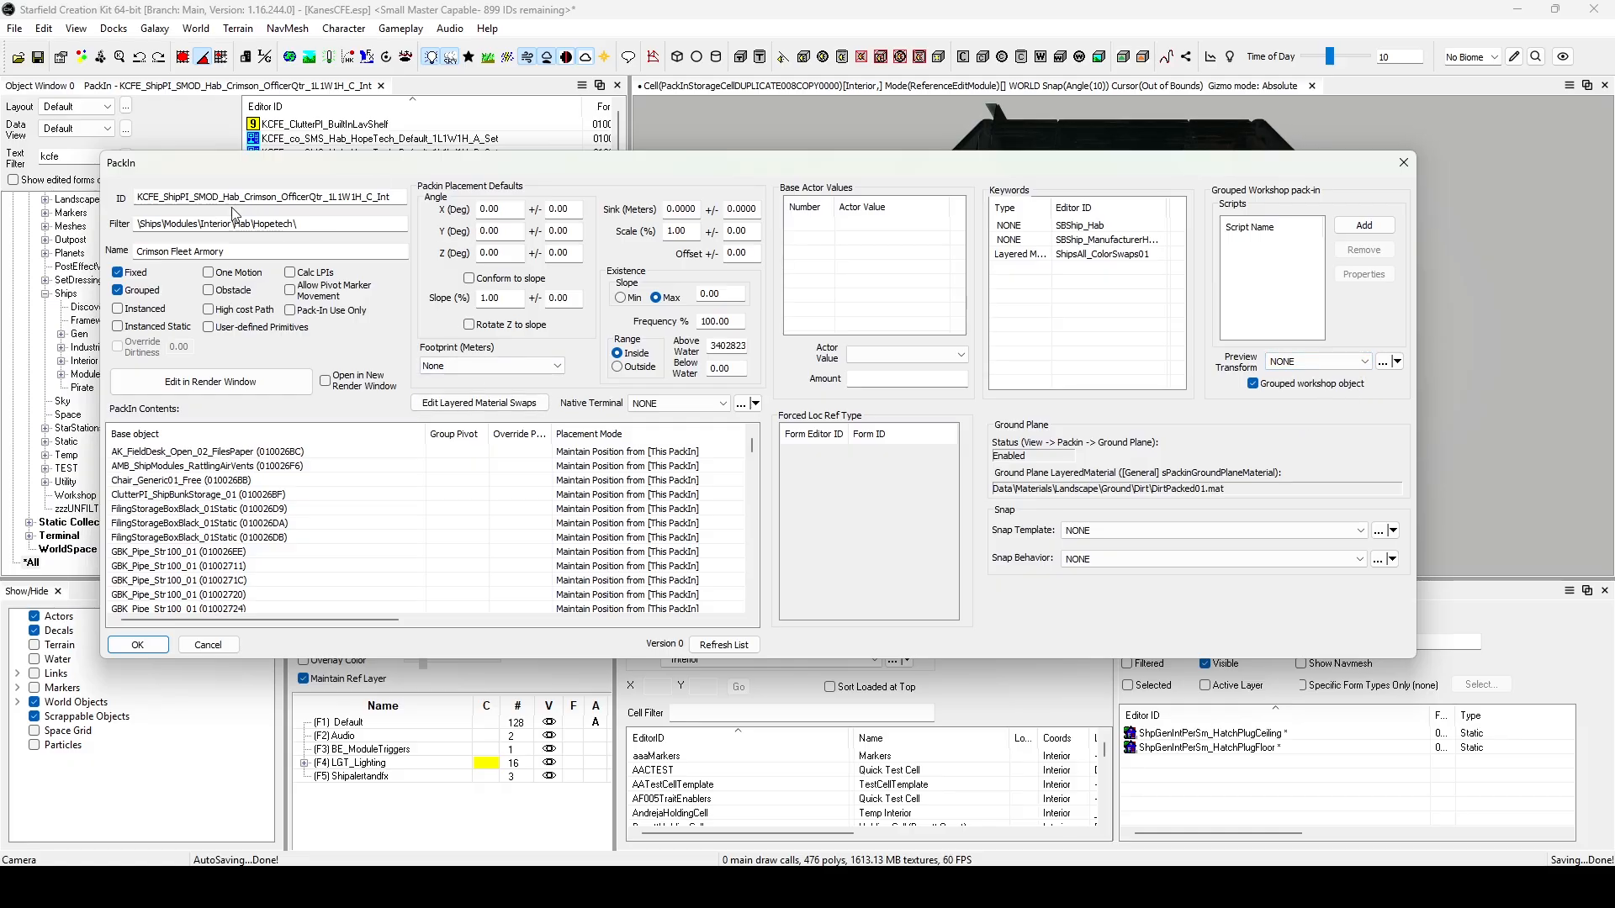
# Set the pack-in's Preview Transform to ShipTF_SMOD_Hab_1x1x1.
pyautogui.click(1318, 362)
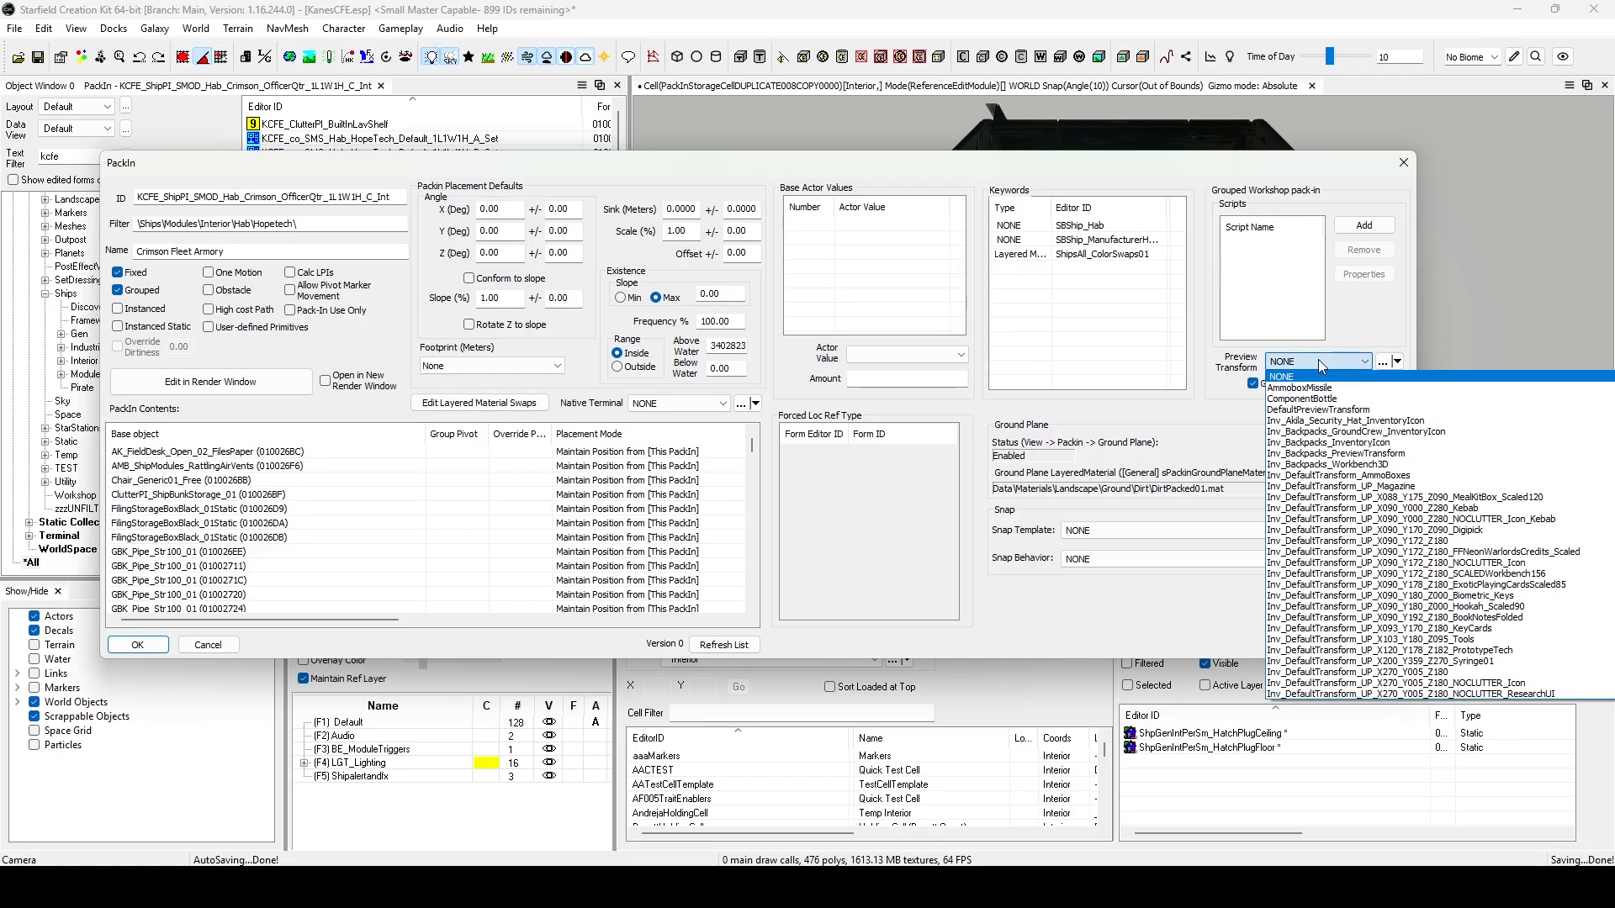
pyautogui.scroll(-10, 1319, 538)
pyautogui.scroll(-15, 1319, 547)
pyautogui.scroll(-15, 1319, 547)
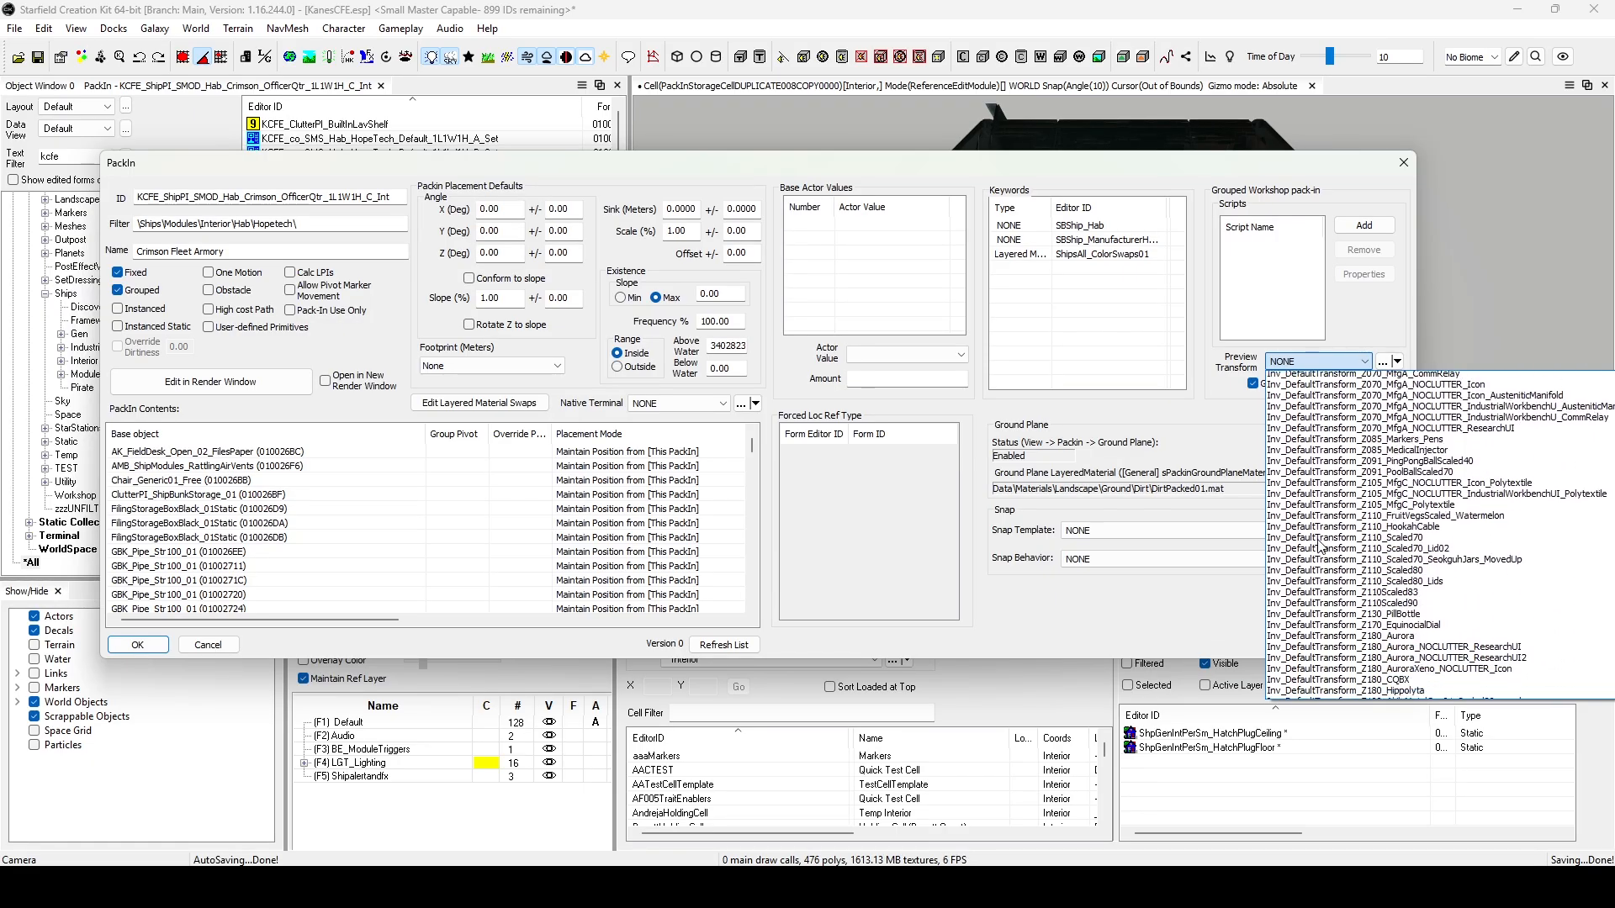
pyautogui.scroll(-15, 1319, 545)
pyautogui.scroll(-15, 1318, 547)
pyautogui.scroll(-15, 1318, 547)
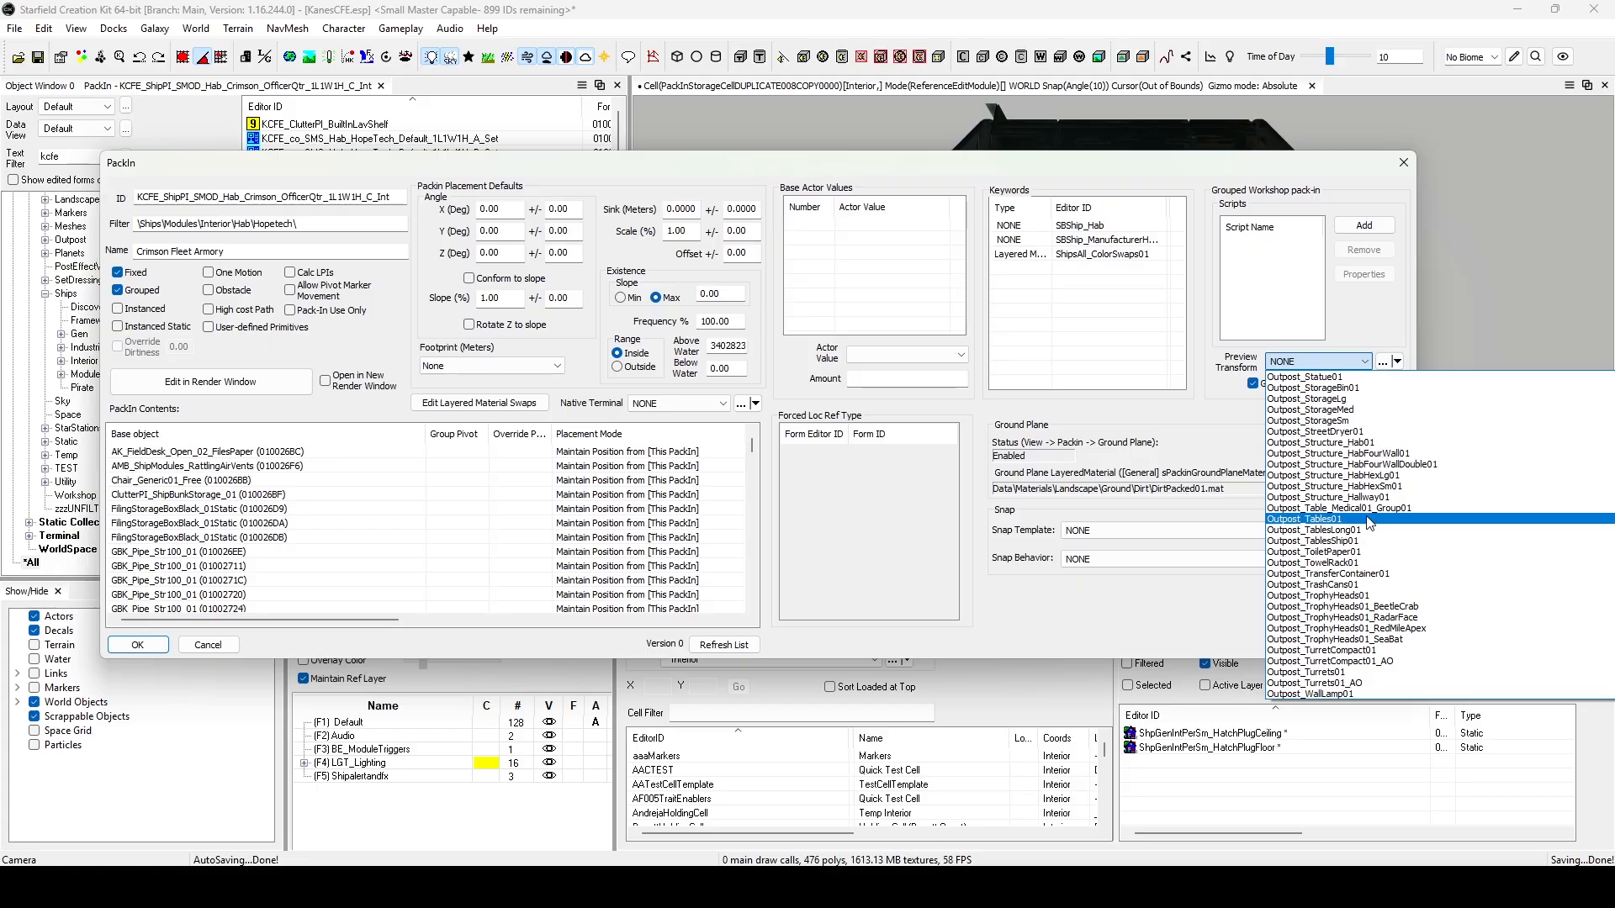
pyautogui.scroll(-10, 1368, 523)
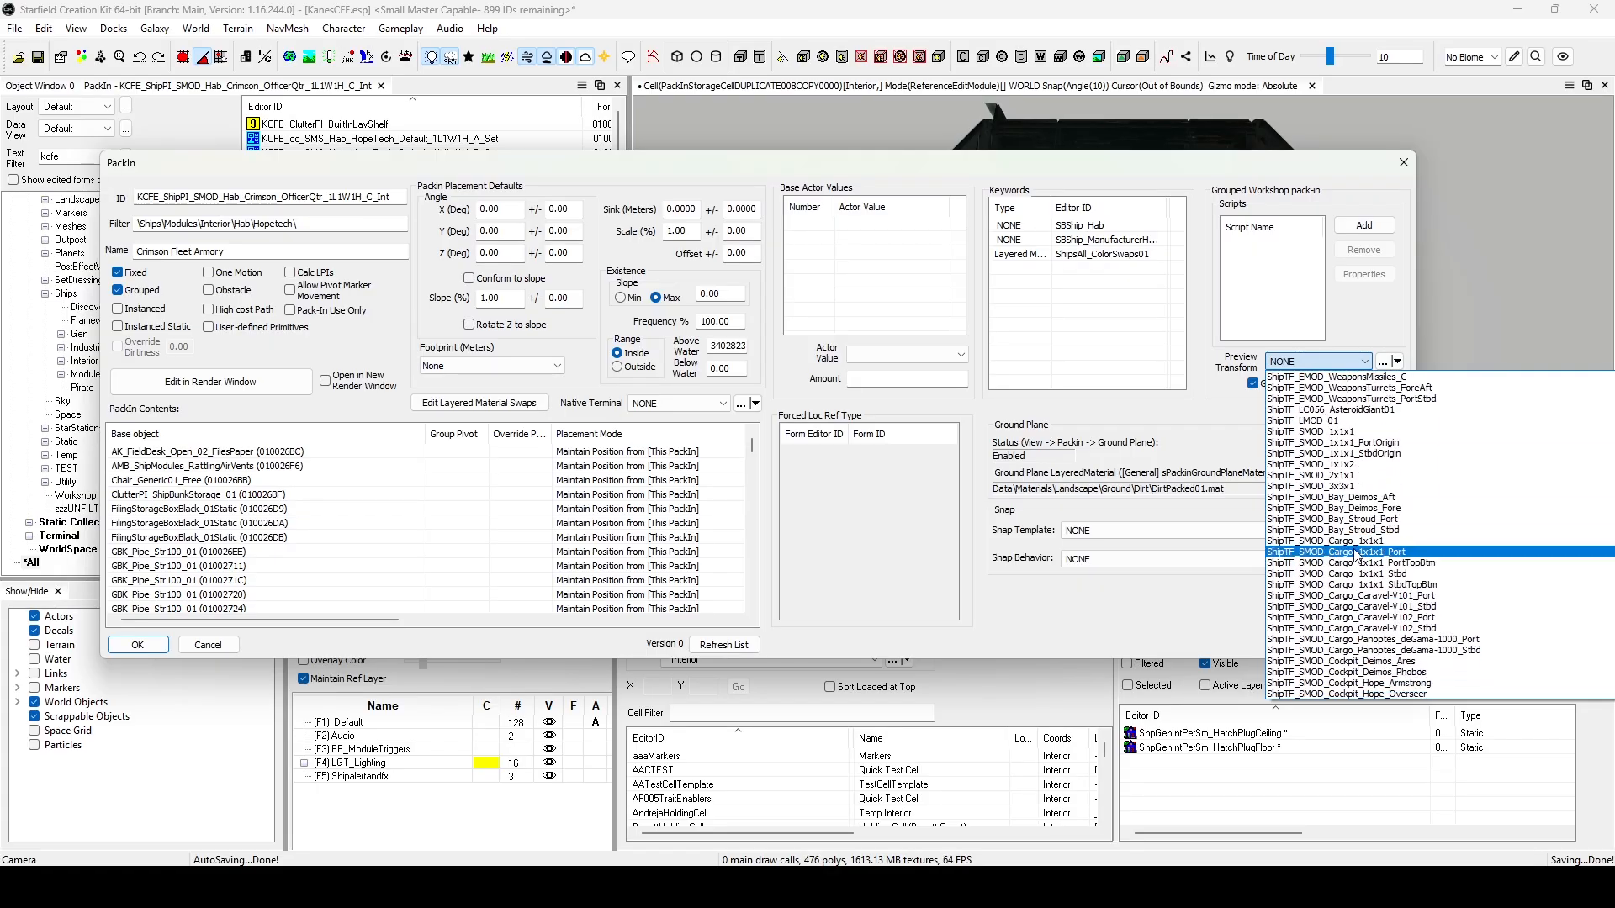
pyautogui.scroll(2, 1338, 611)
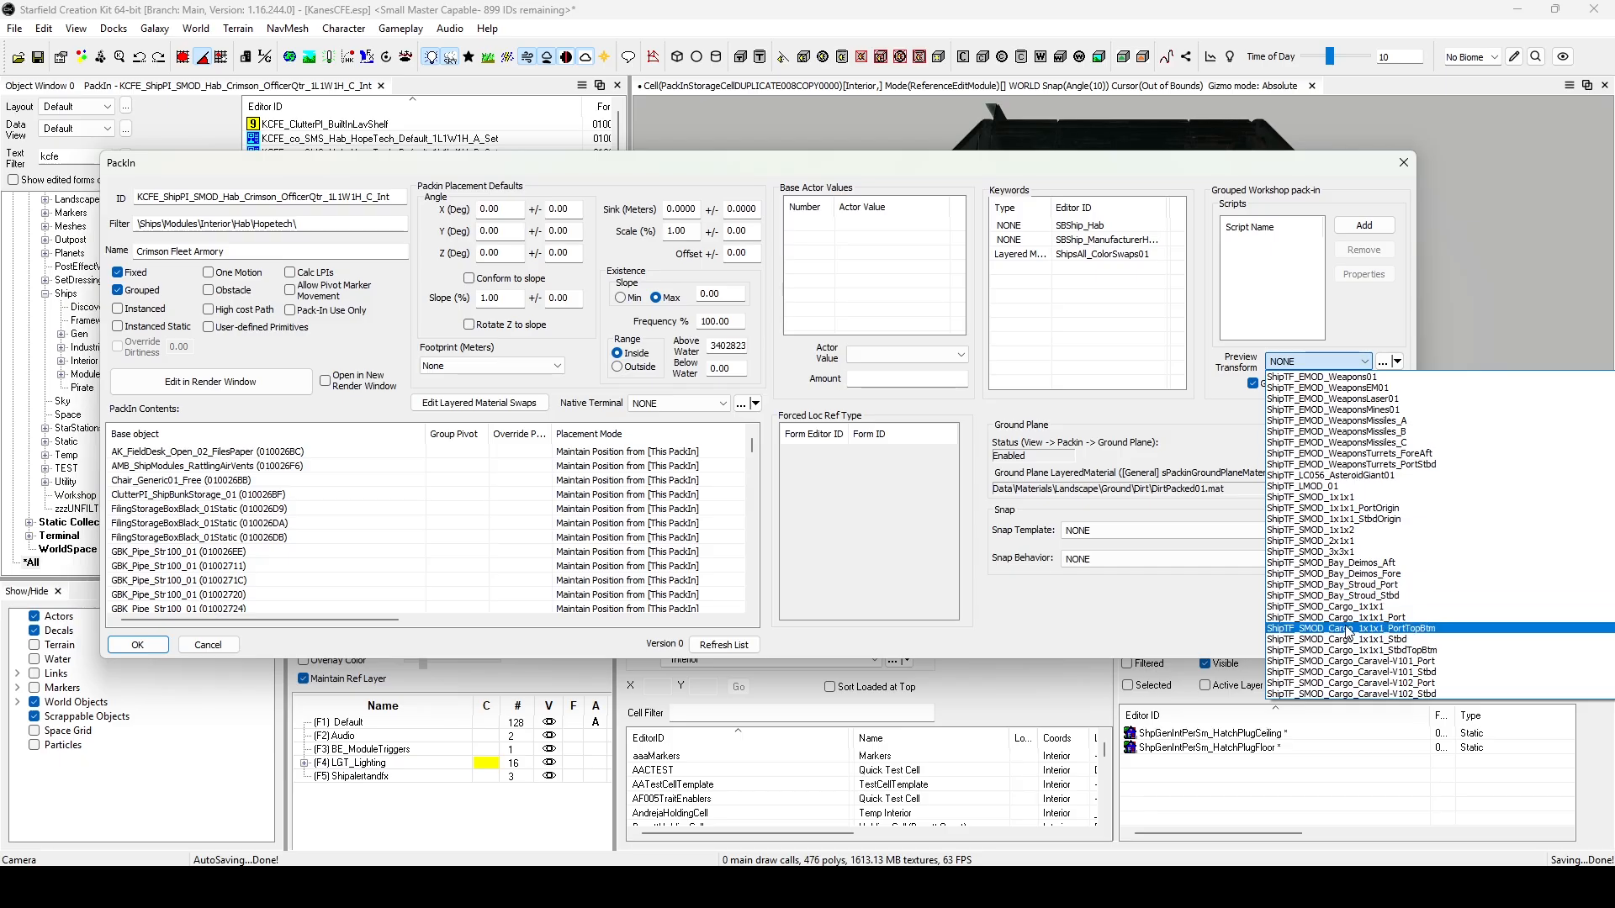
pyautogui.scroll(-7, 1410, 574)
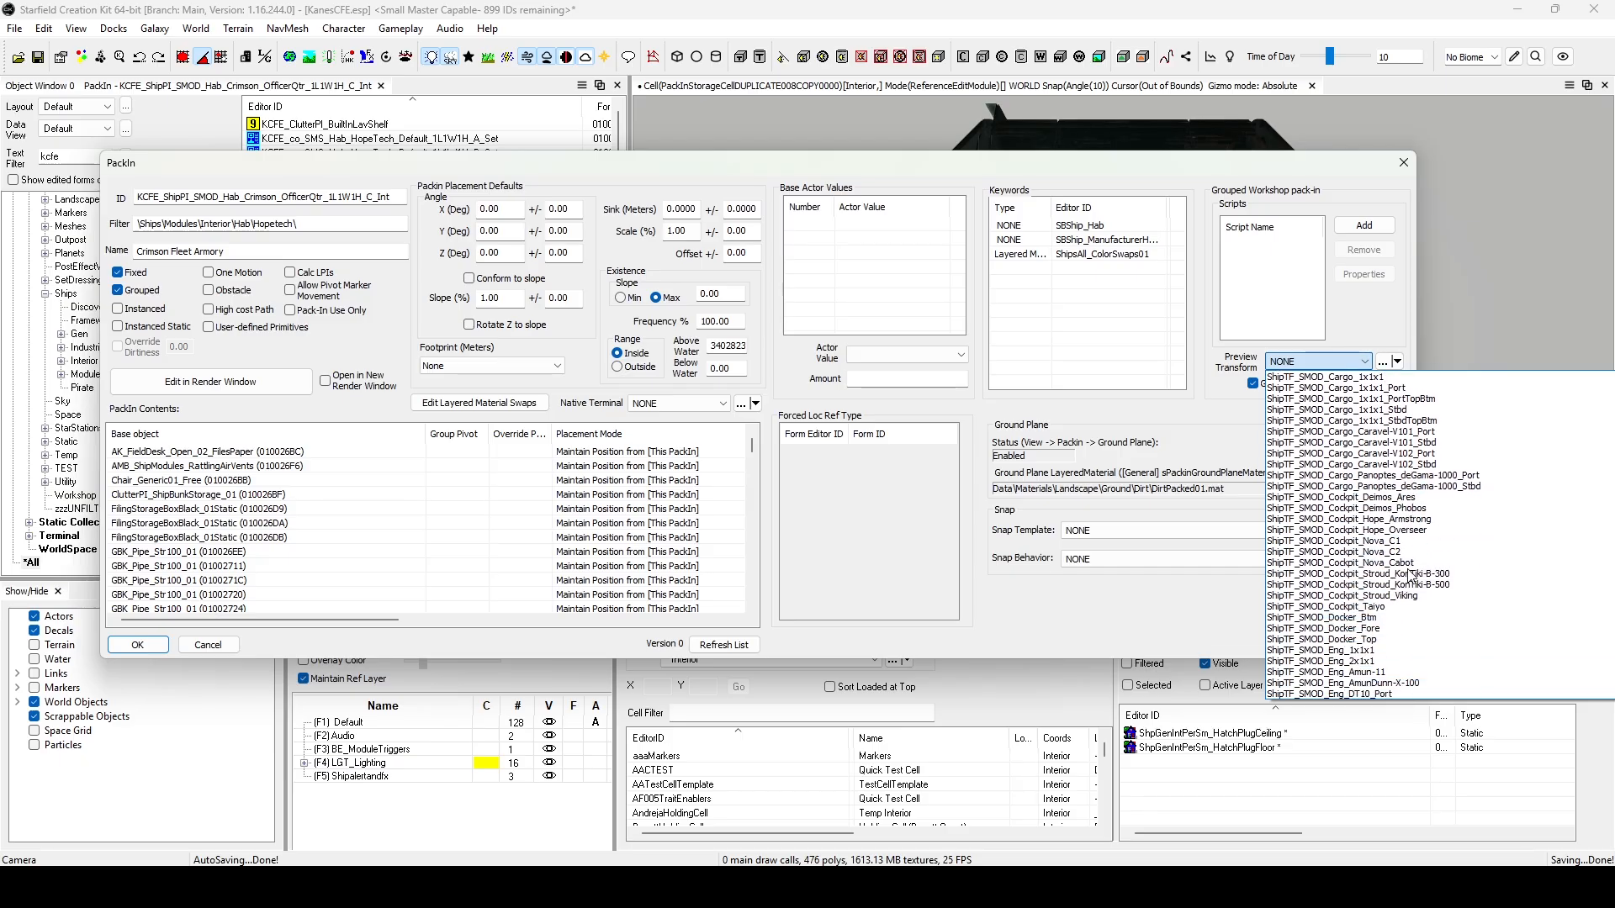
pyautogui.scroll(-5, 1409, 574)
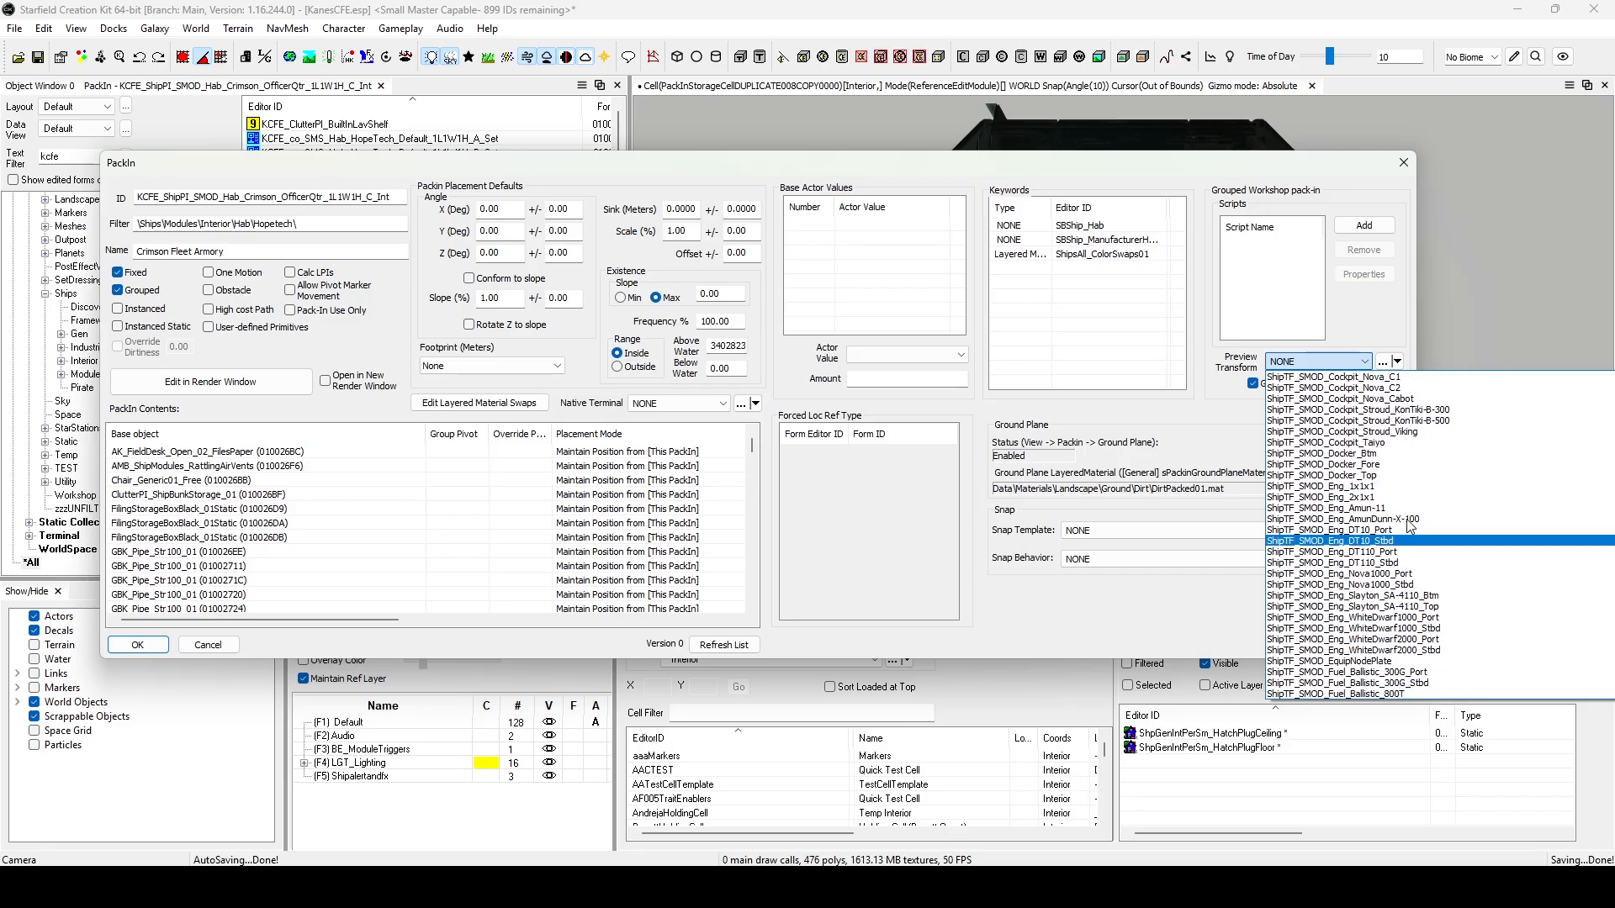
pyautogui.scroll(-8, 1385, 614)
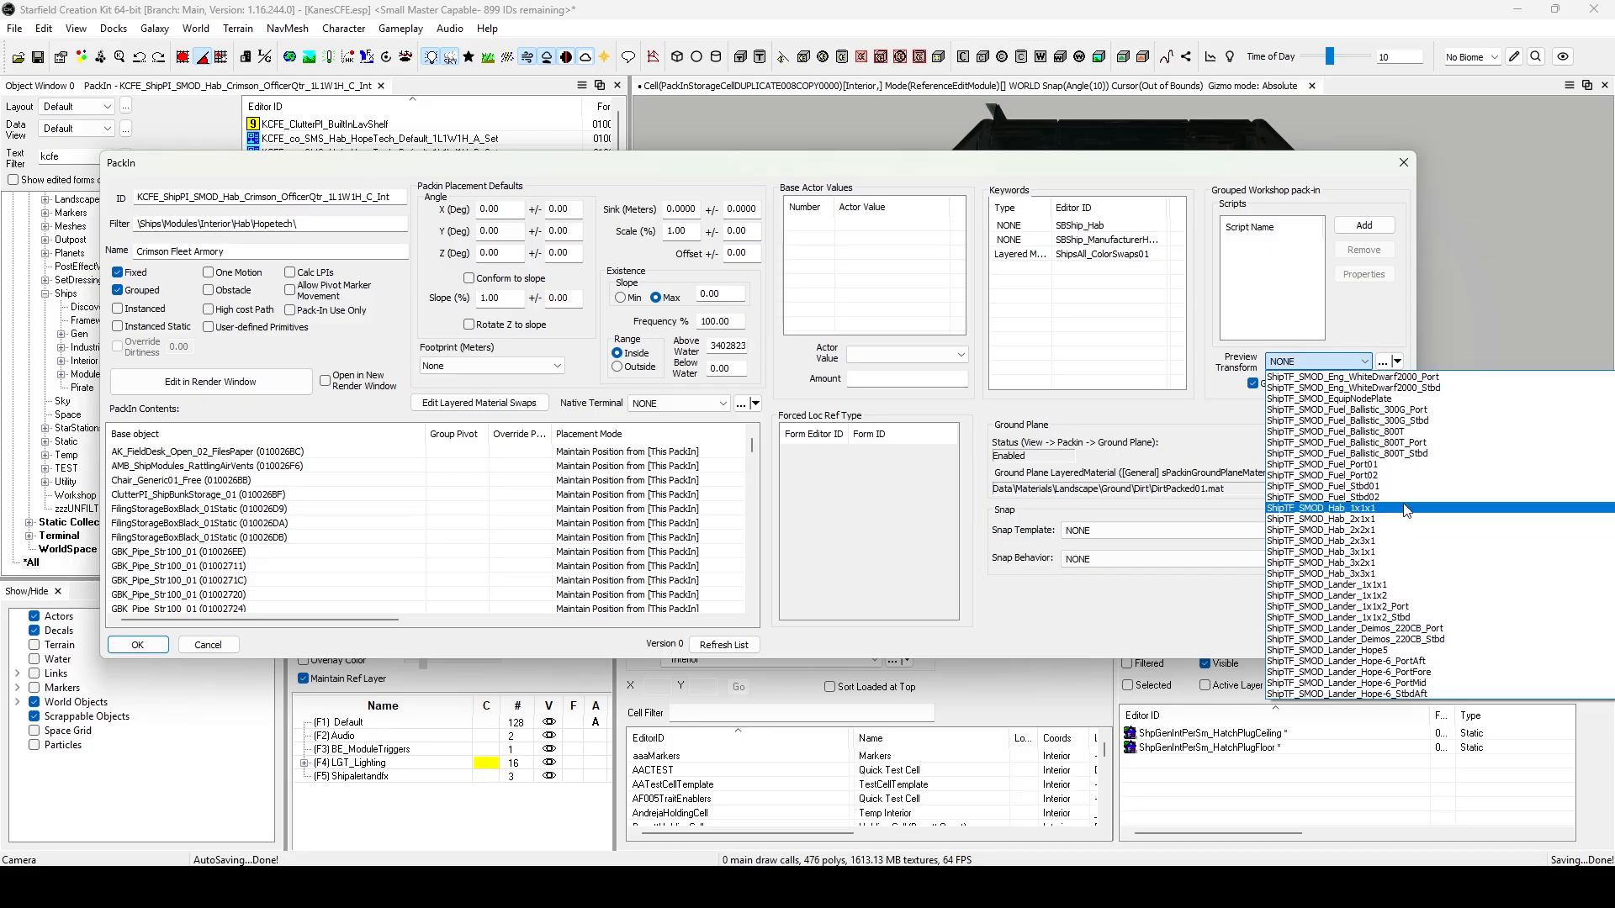
pyautogui.click(1403, 508)
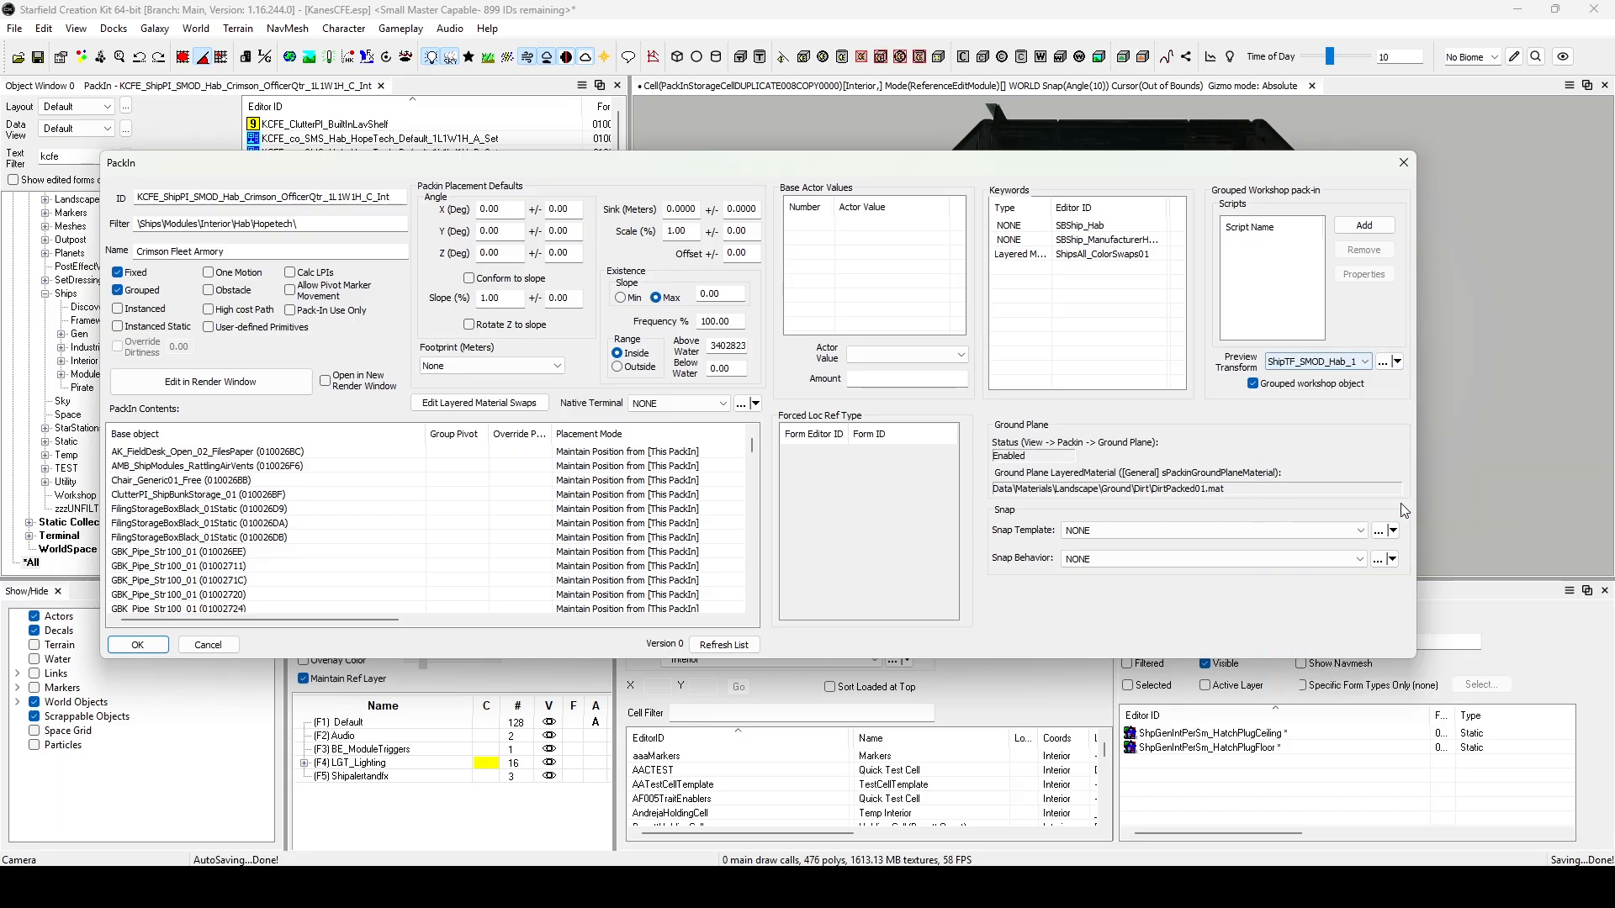
# Open the ShipTF_SMOD_Hab_1x1x1 transform and preview it on ShipPI_SMOD_Hab_Hope_1L1W1H_A from its use info.
pyautogui.click(1380, 361)
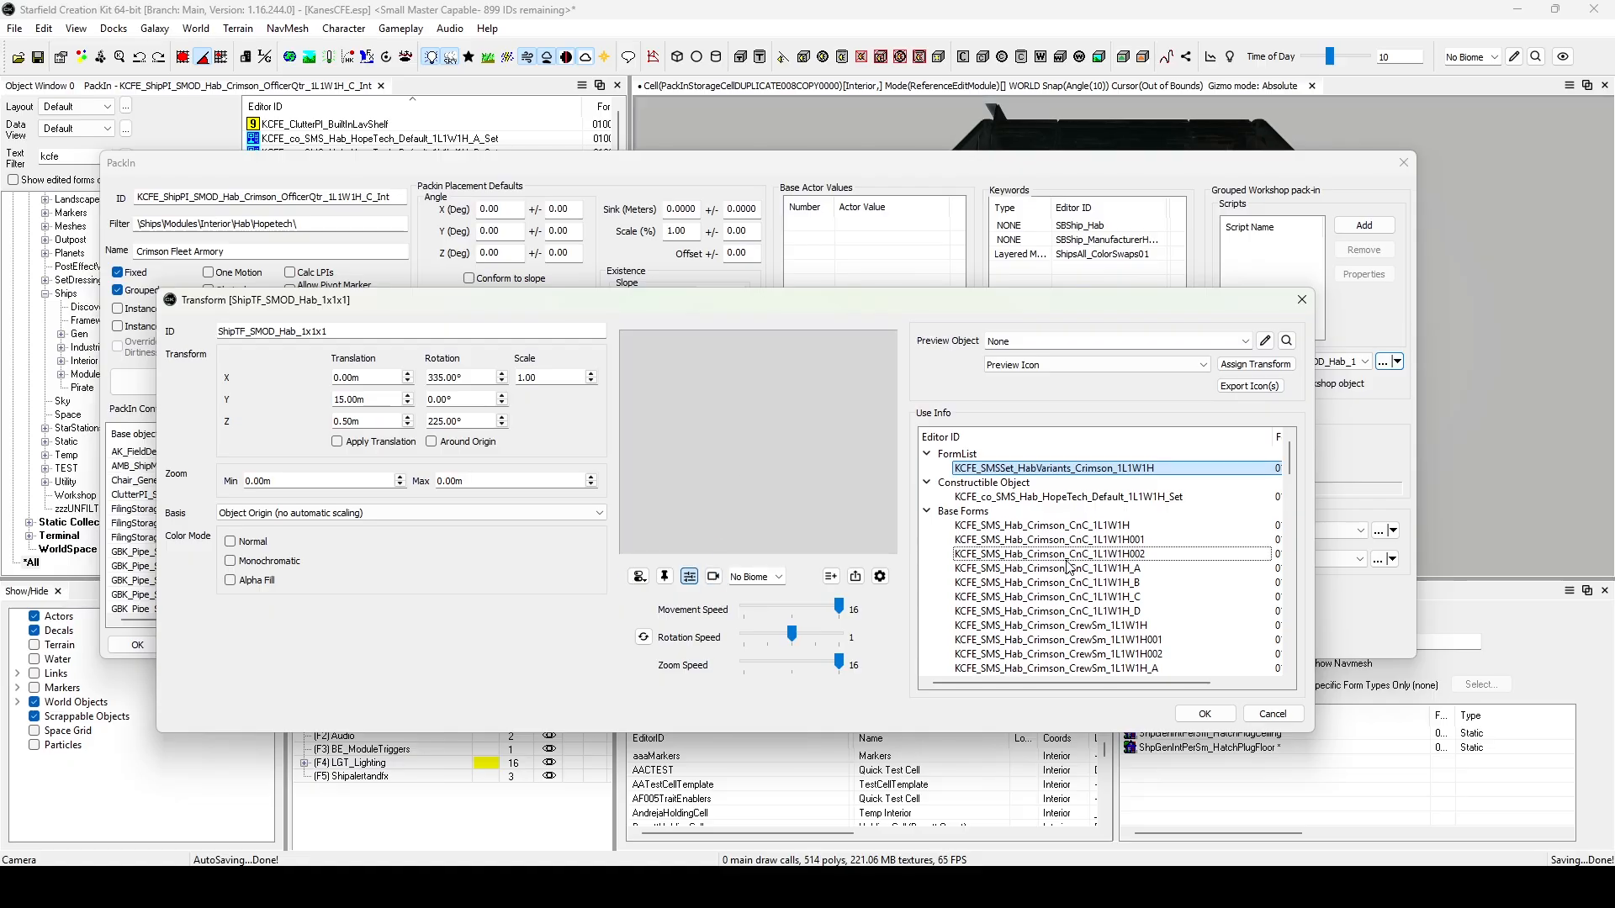
pyautogui.scroll(-6, 1065, 555)
pyautogui.scroll(-10, 1064, 542)
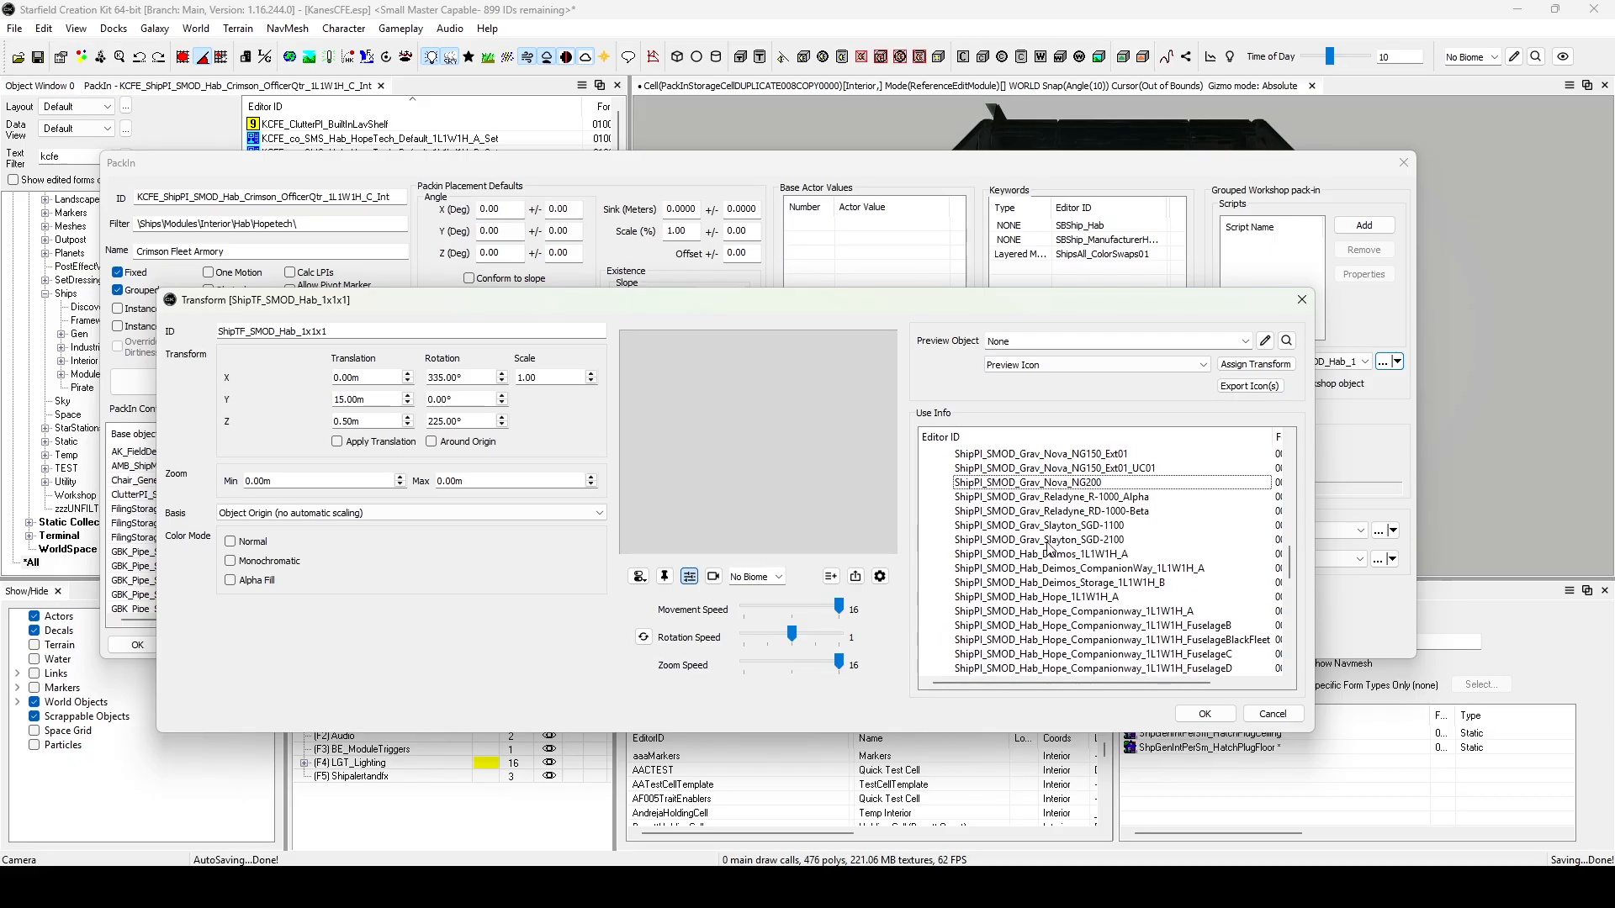
pyautogui.click(1030, 597)
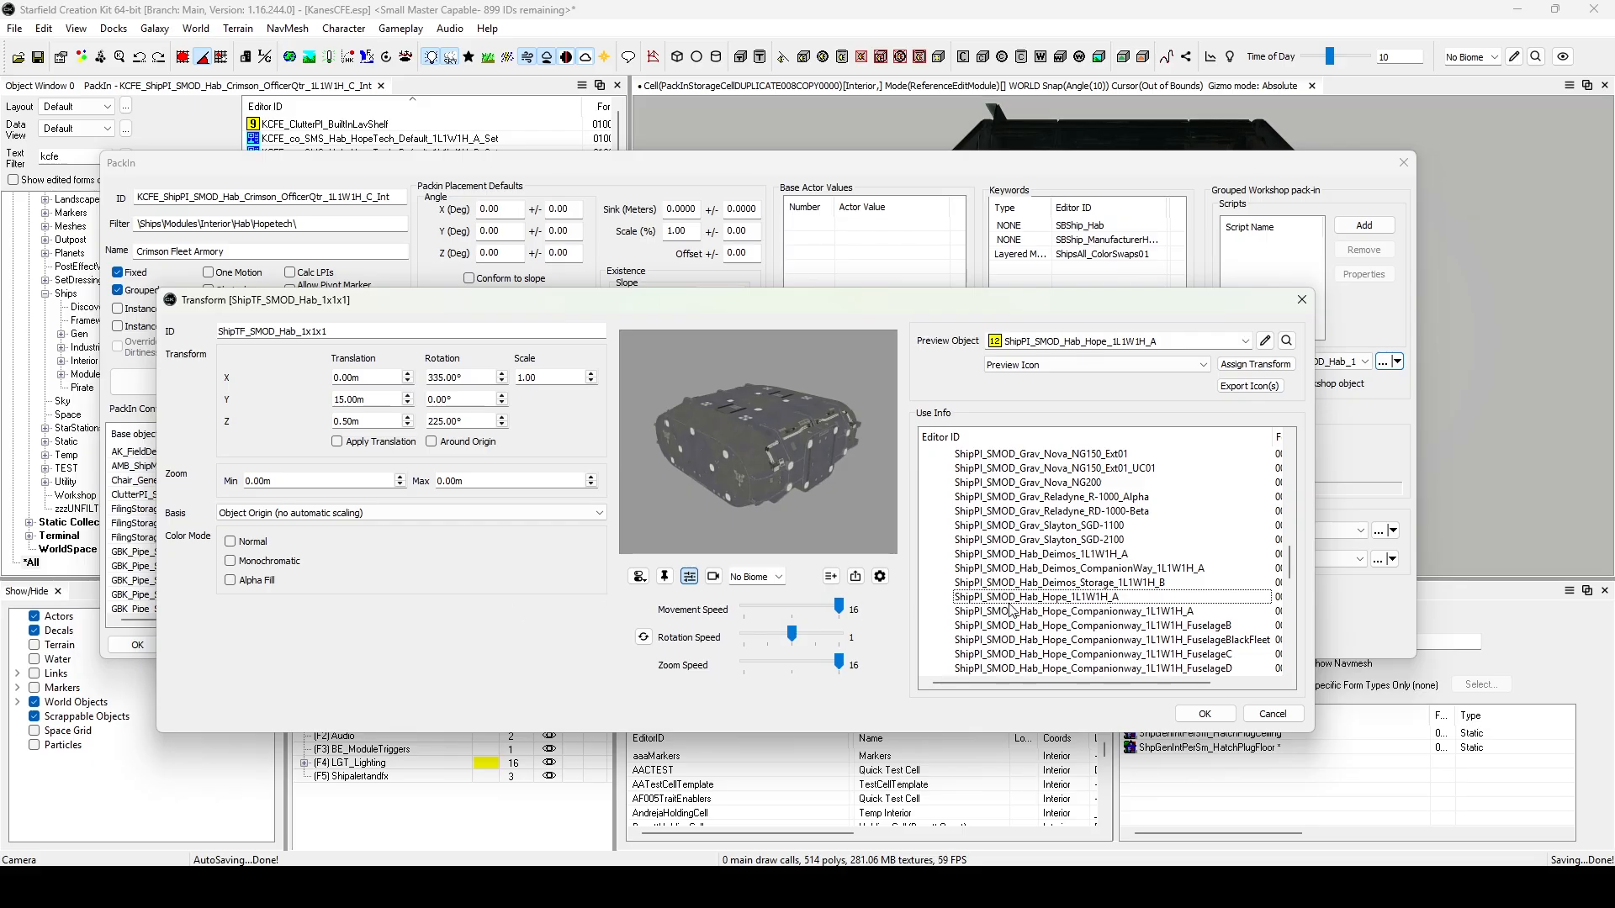
# Choose KCFE_ShipPI_SMOD_Hab_CrimsonFleet_CnC_1L1W1H as the transform's preview object.
pyautogui.scroll(15, 967, 589)
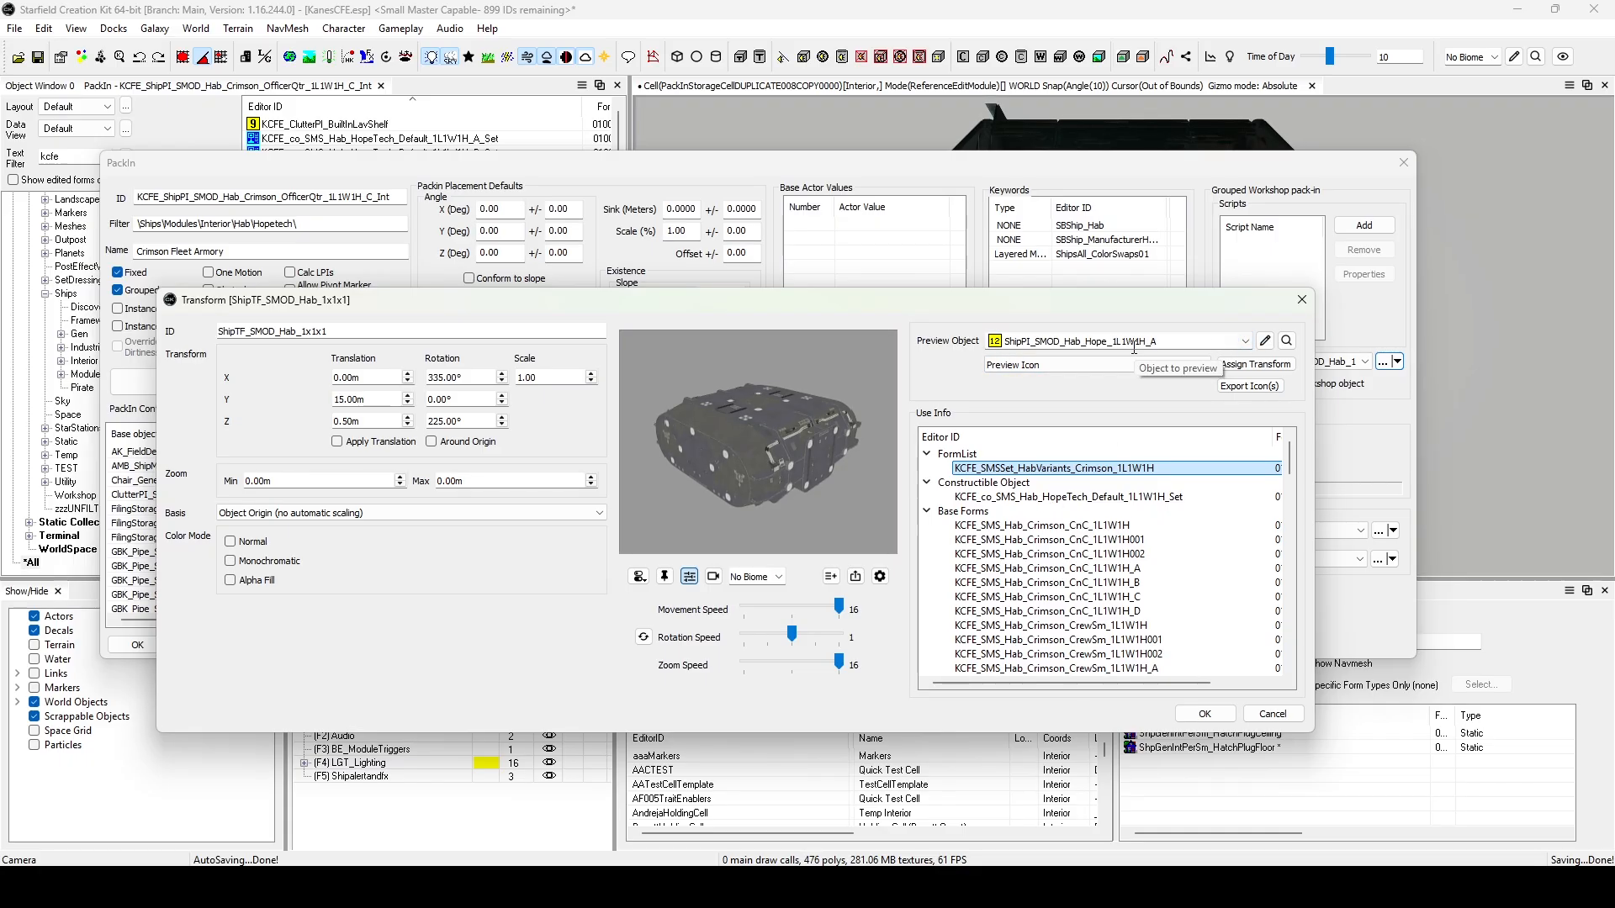
pyautogui.click(1245, 341)
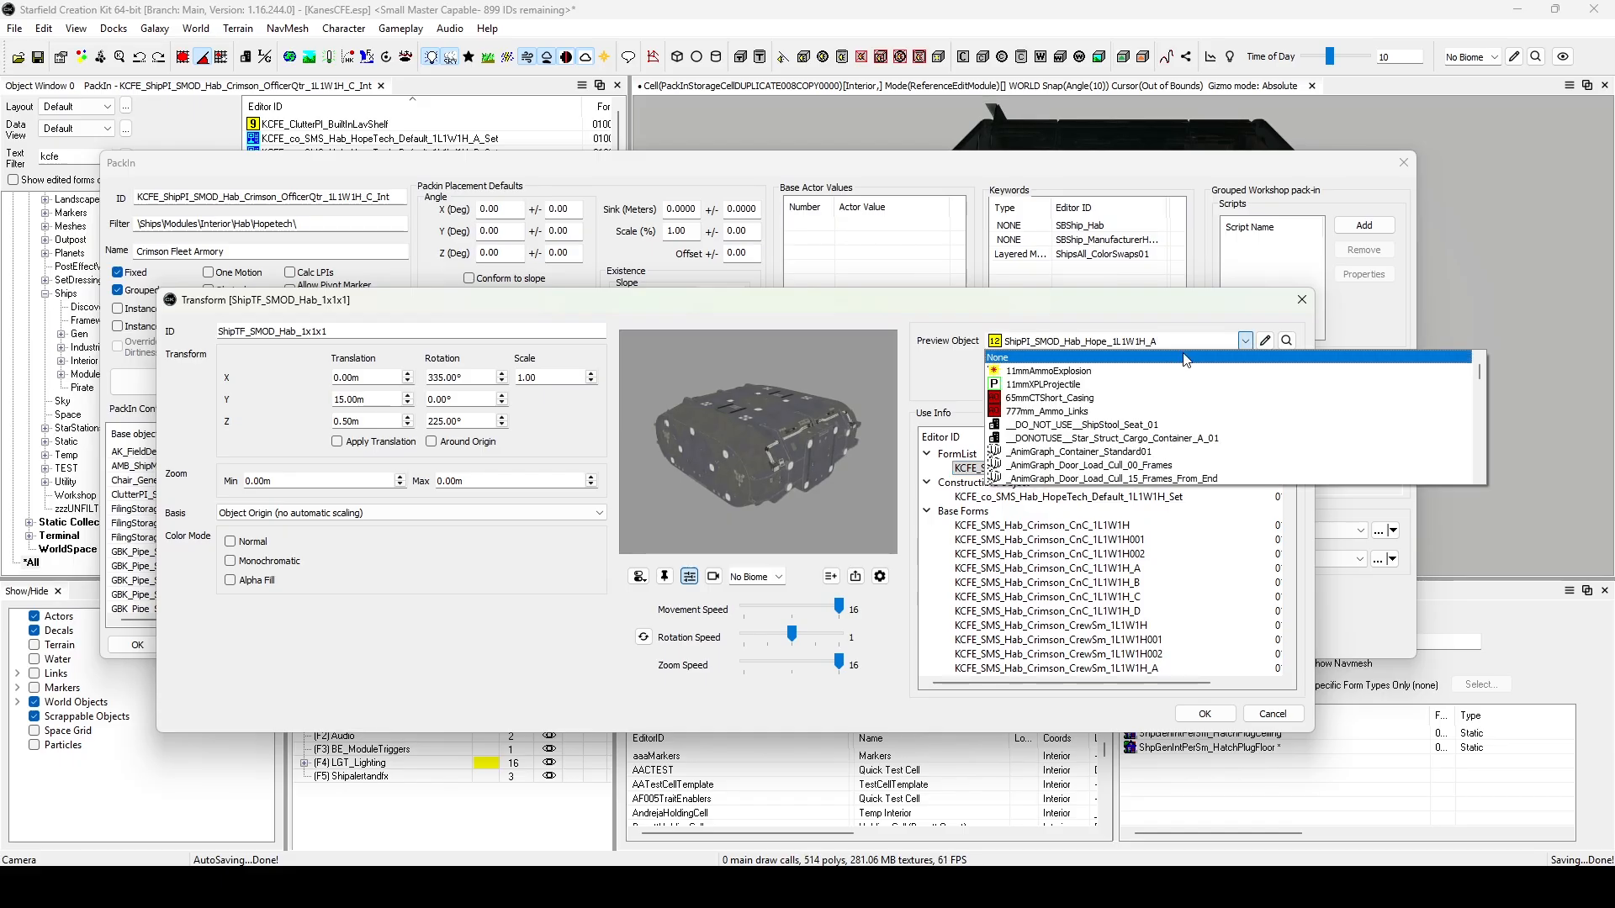
pyautogui.scroll(-15, 1184, 360)
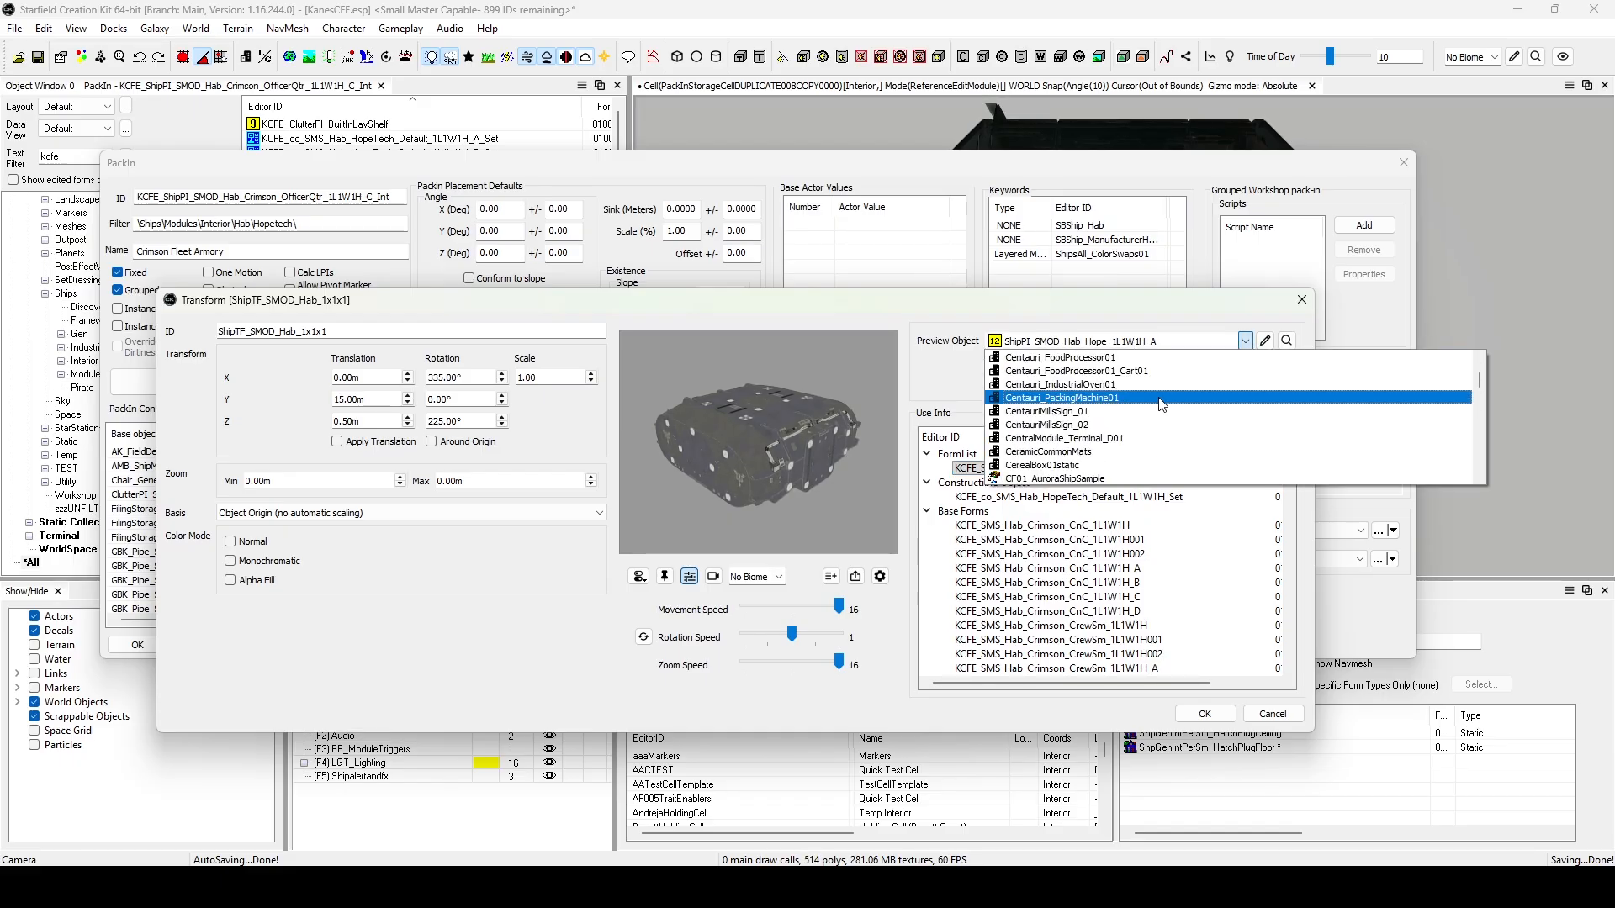
pyautogui.press('k')
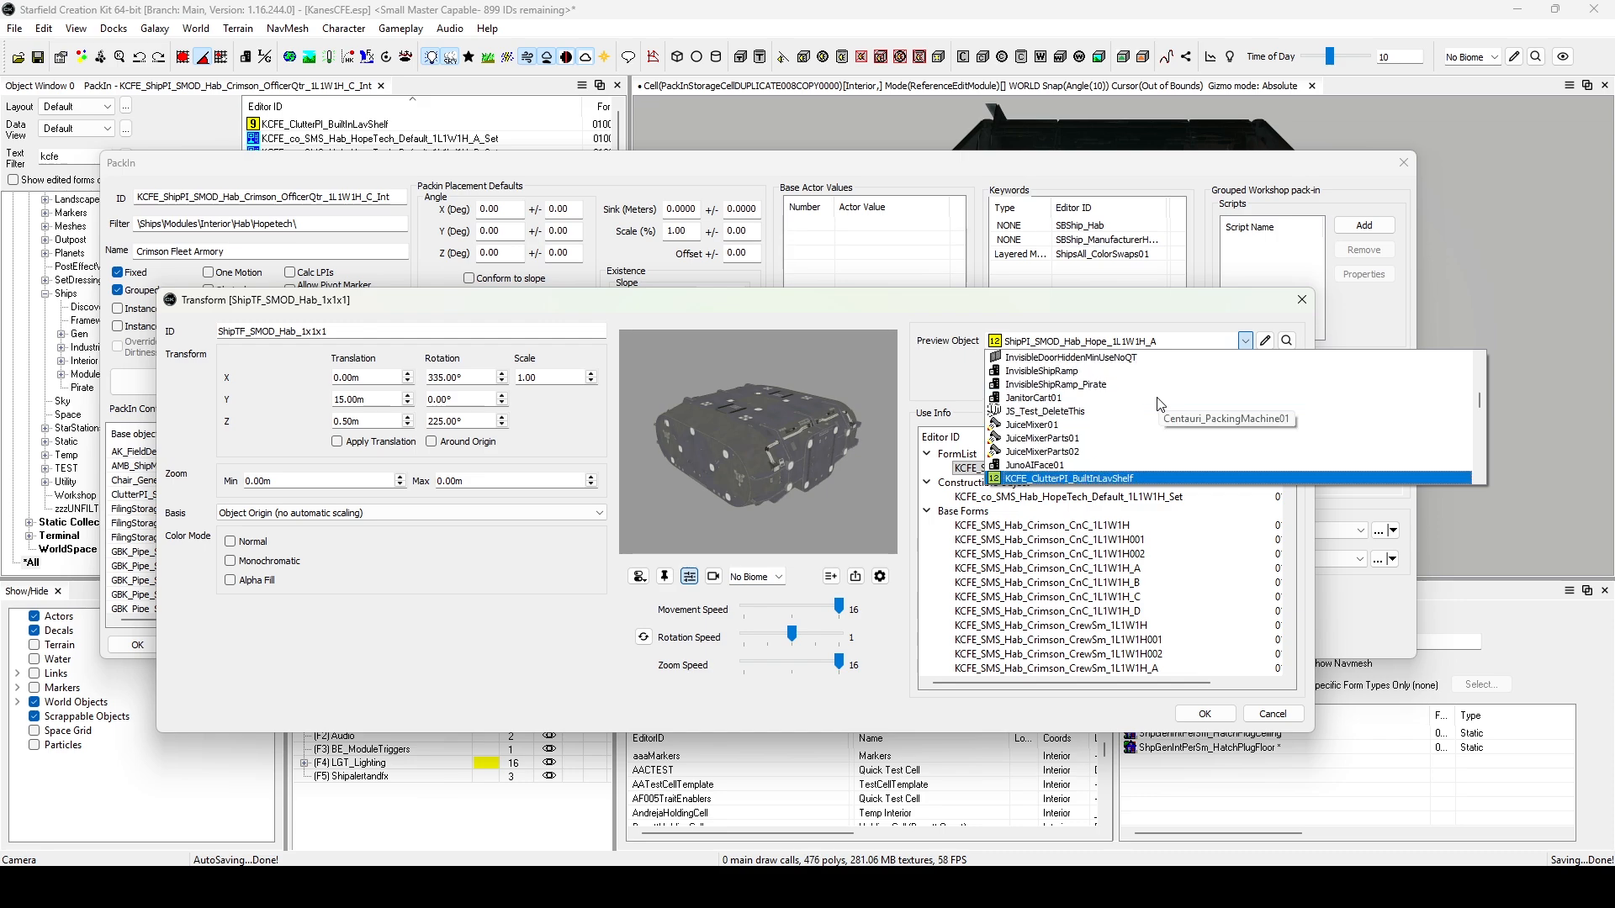
pyautogui.scroll(-2, 1157, 404)
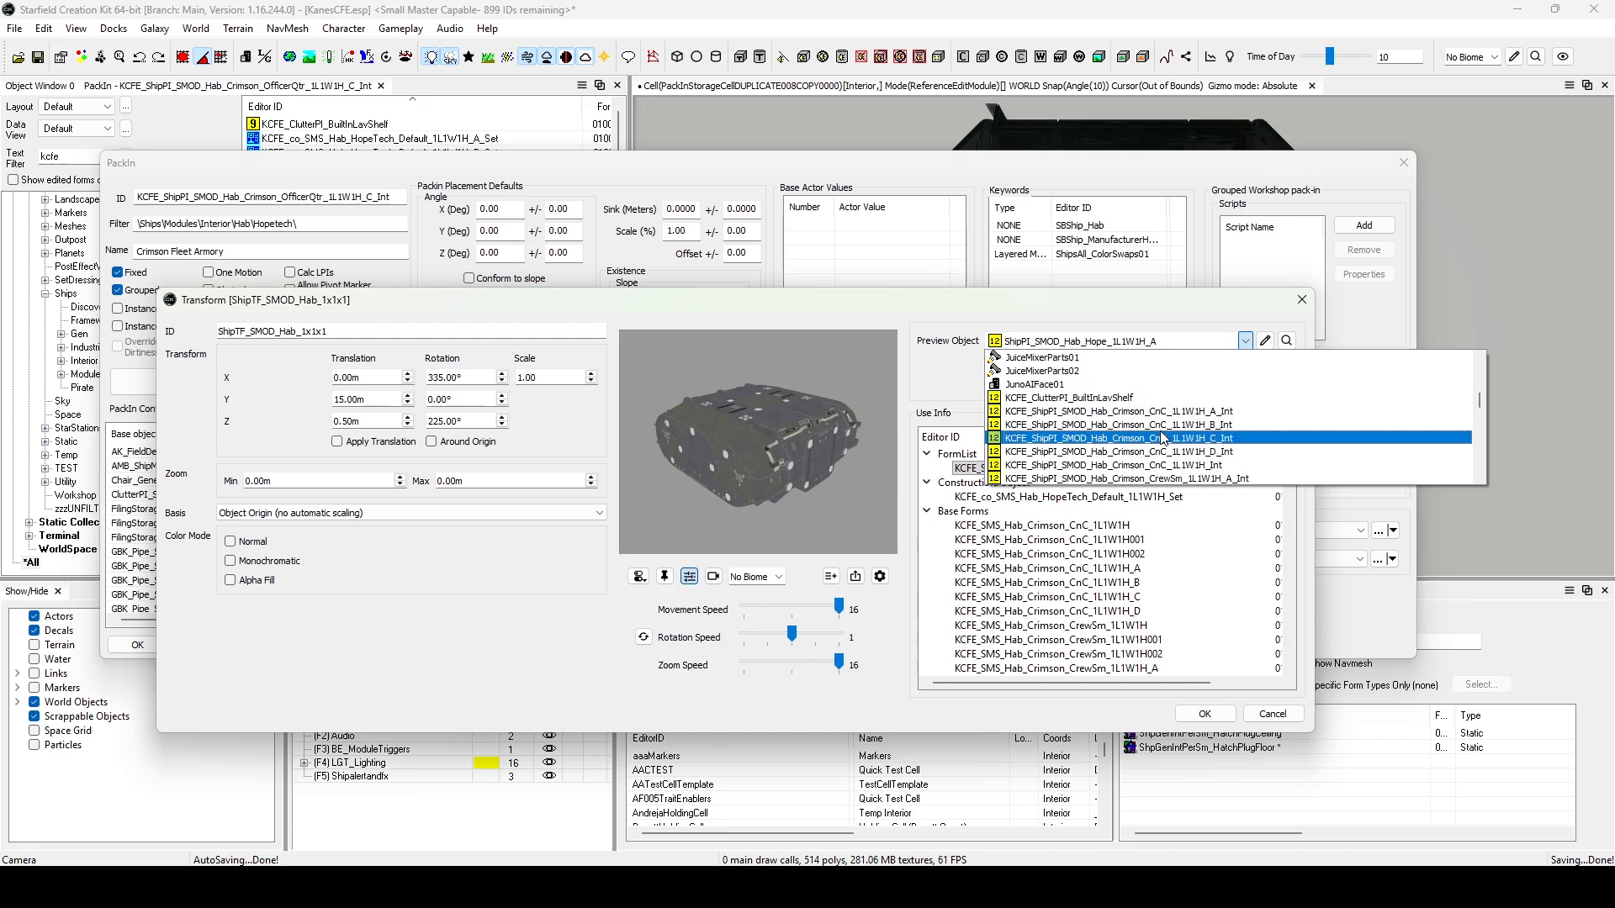
pyautogui.scroll(-1, 1167, 429)
pyautogui.scroll(-1, 1167, 431)
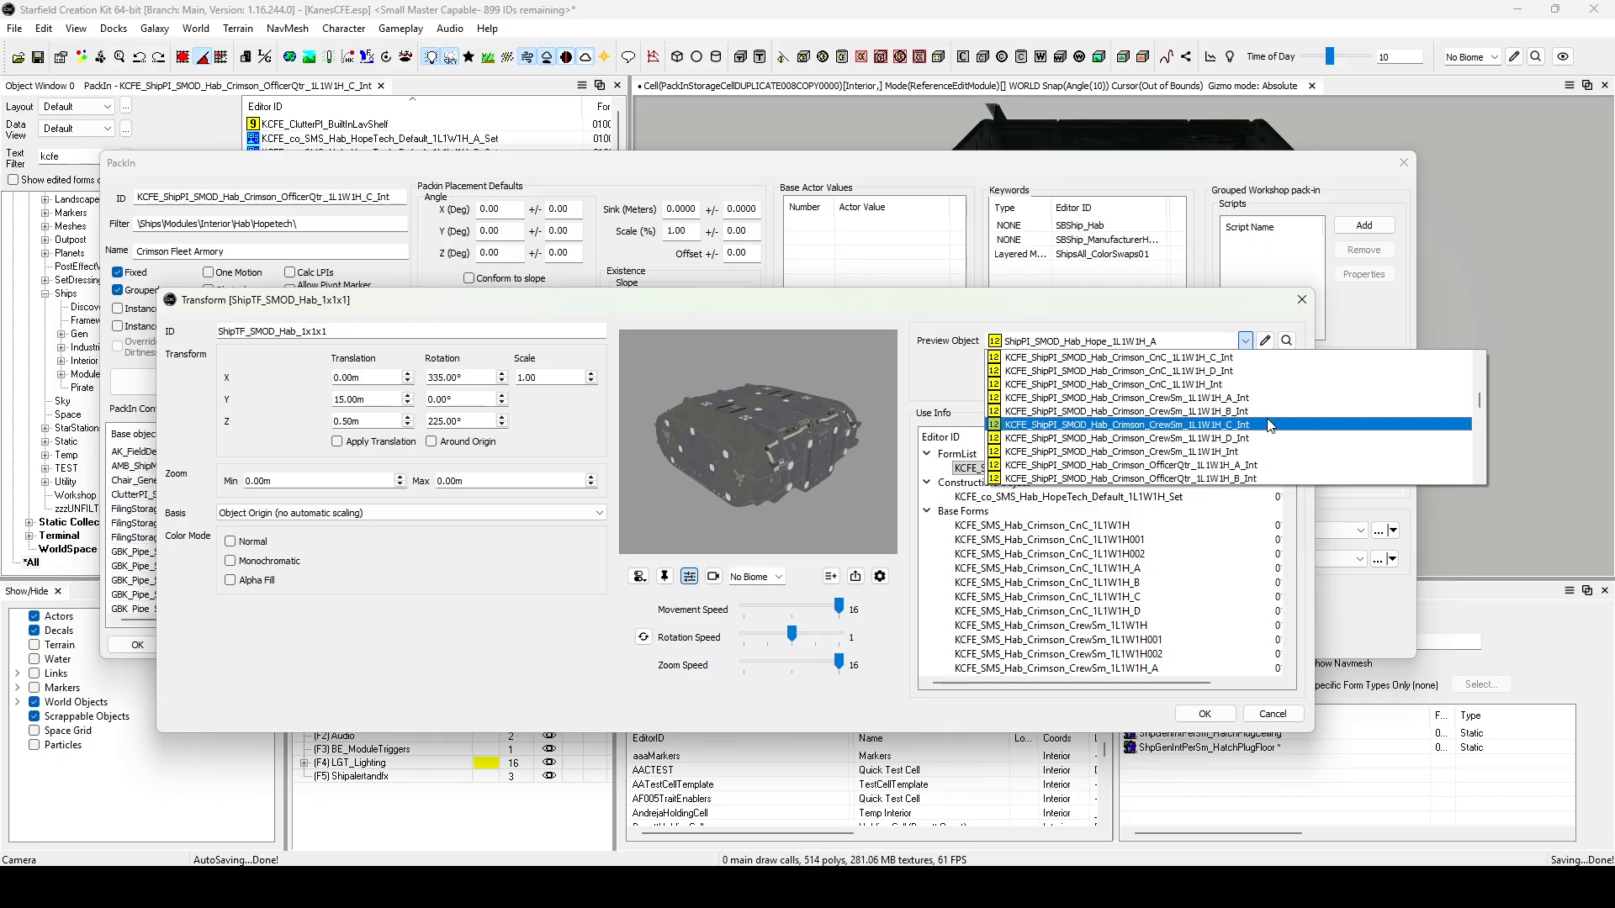
pyautogui.scroll(-4, 1256, 457)
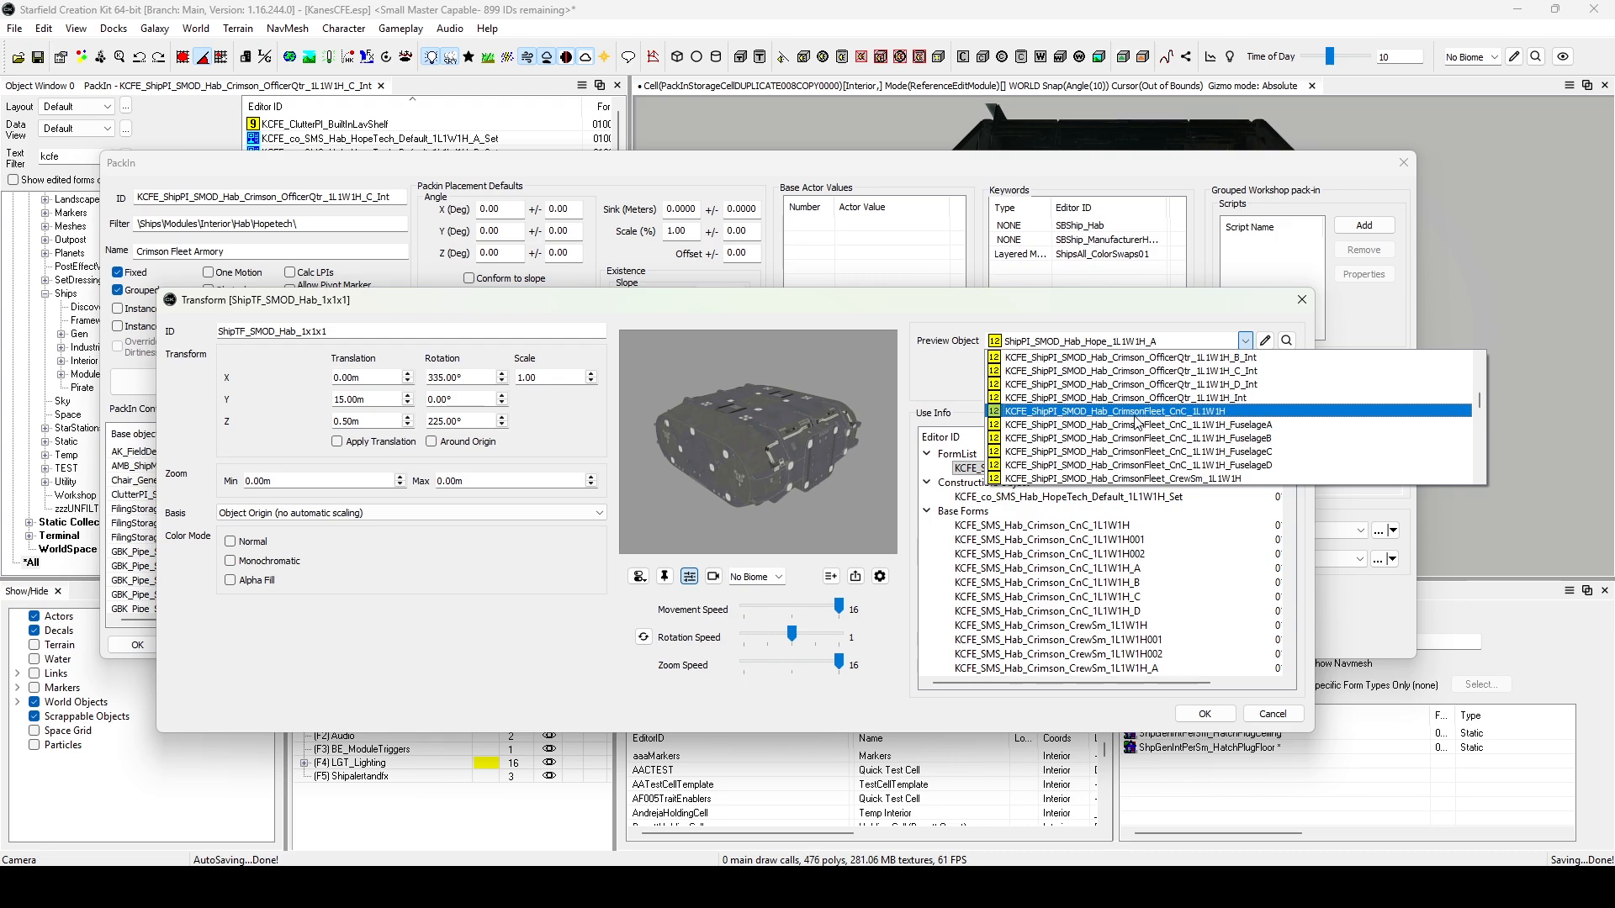
pyautogui.click(1118, 411)
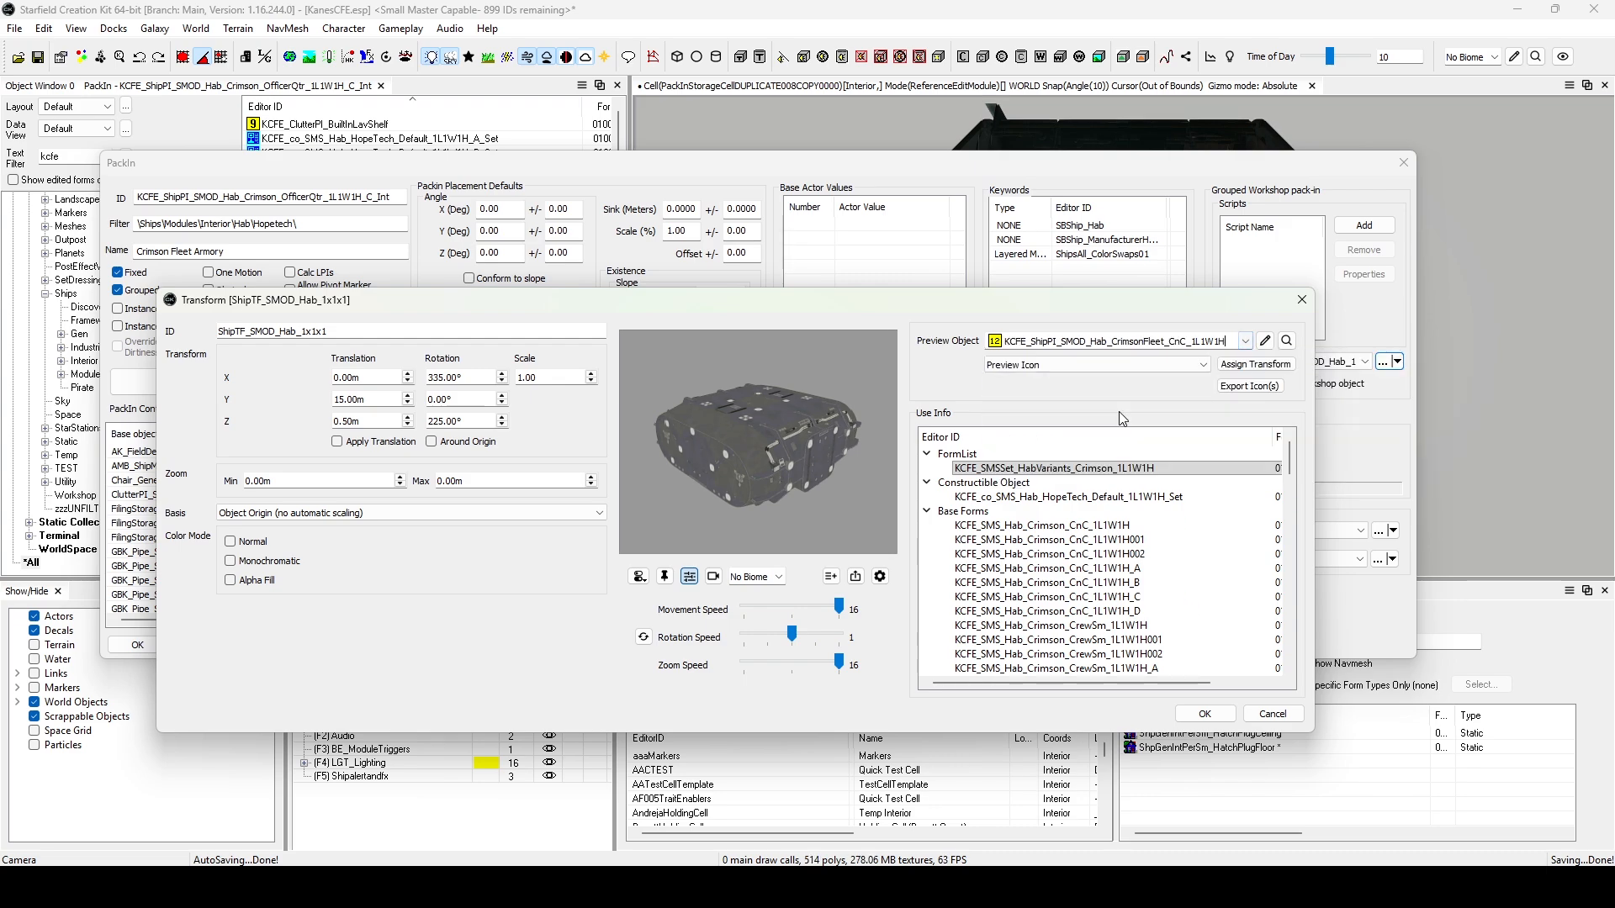
# Assign the transform to the CnC hab's Preview Icon and switch the assignment type to Ship Builer Icon.
pyautogui.click(1167, 369)
pyautogui.click(965, 357)
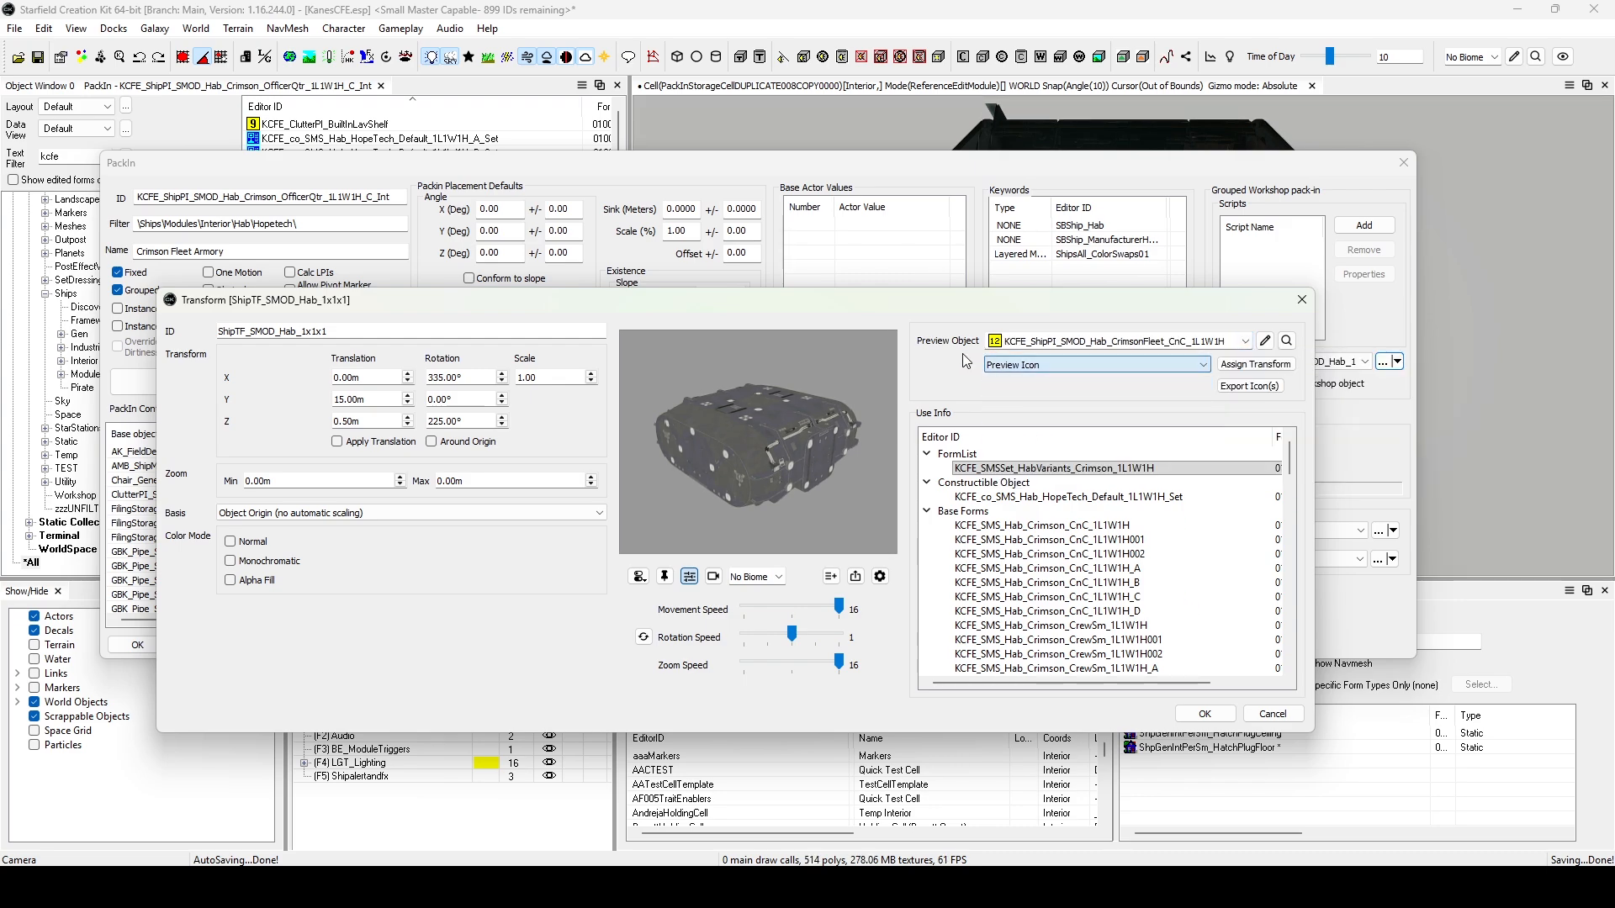
pyautogui.click(1240, 368)
pyautogui.click(1161, 366)
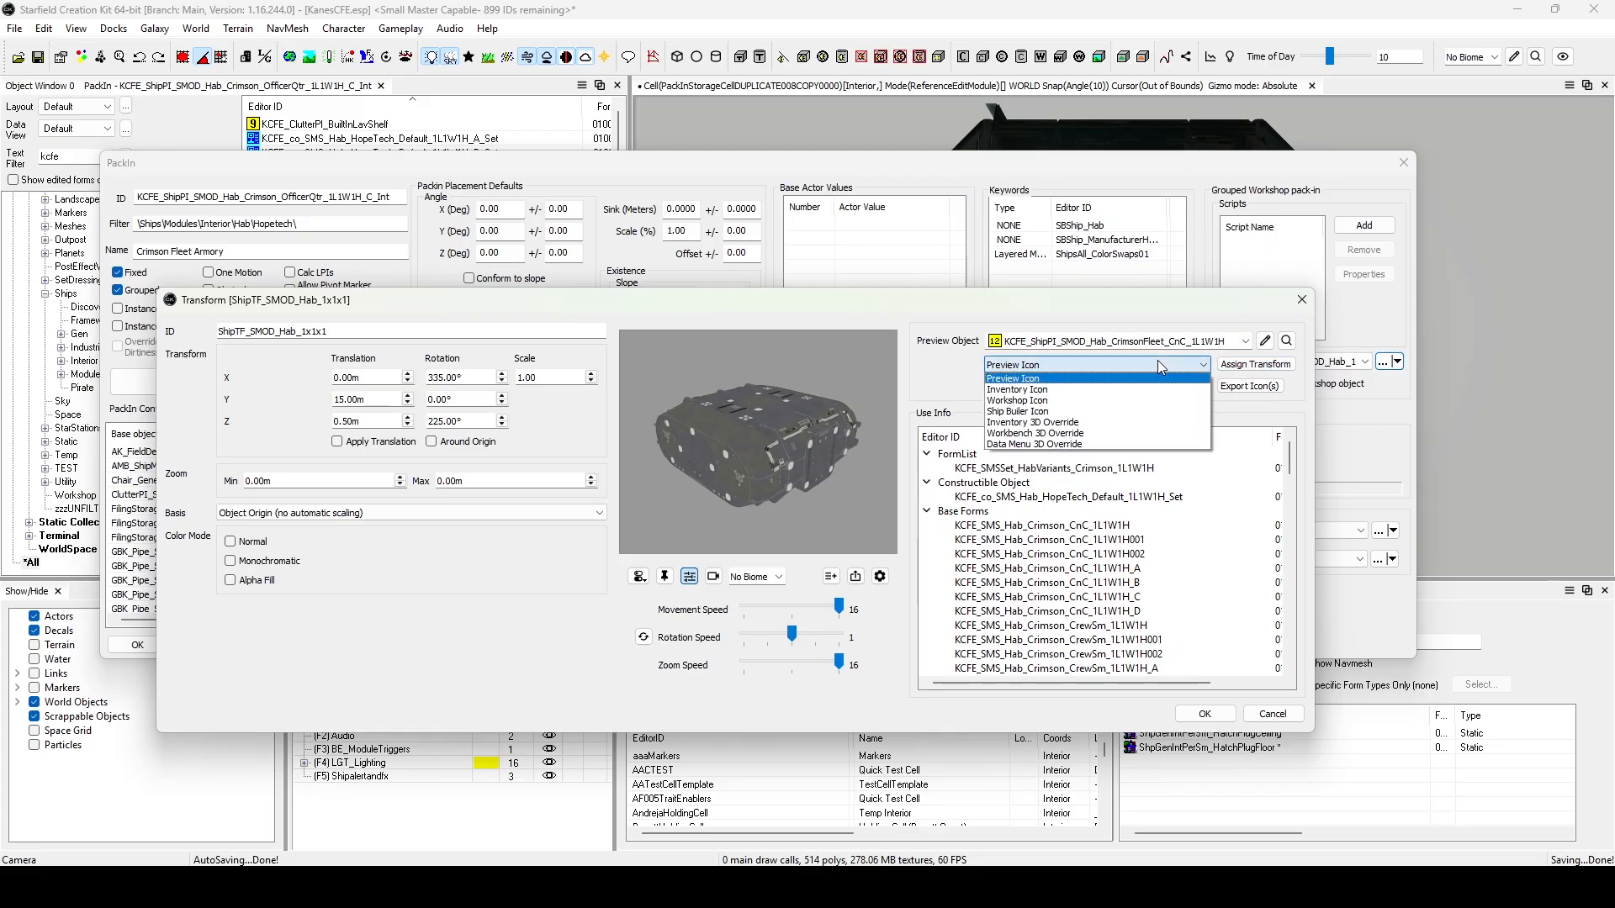
pyautogui.click(1056, 411)
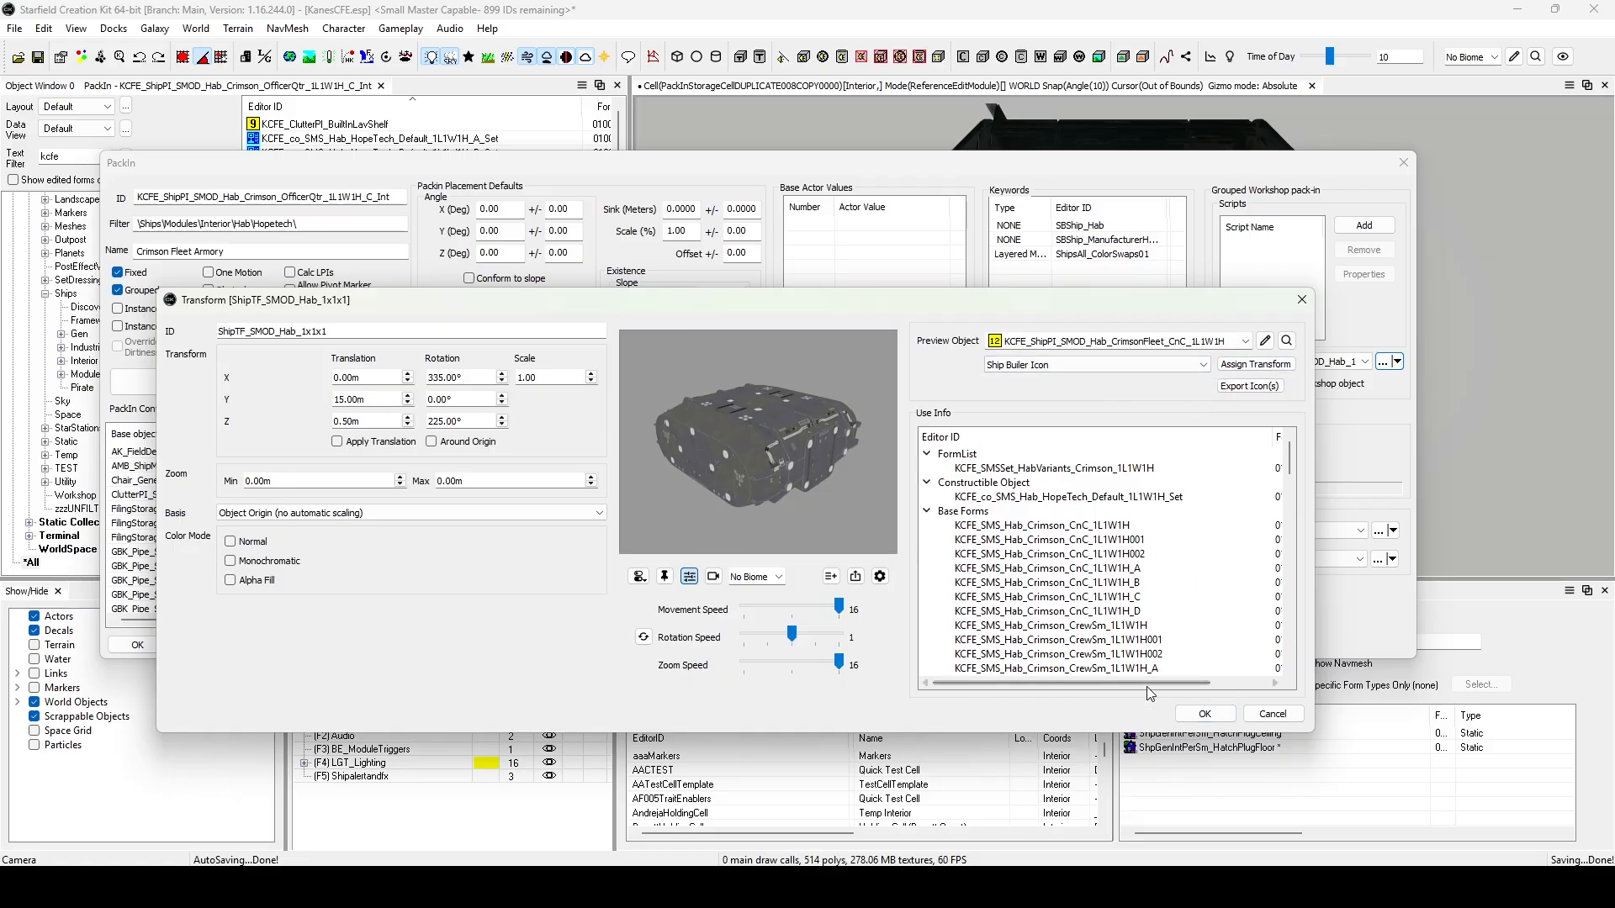
# Assign the transform to KCFE_ShipPI_SMOD_Hab_CrimsonFleet_CrewSm_1L1W1H for its Ship Builer Icon and Preview Icon.
pyautogui.click(1244, 341)
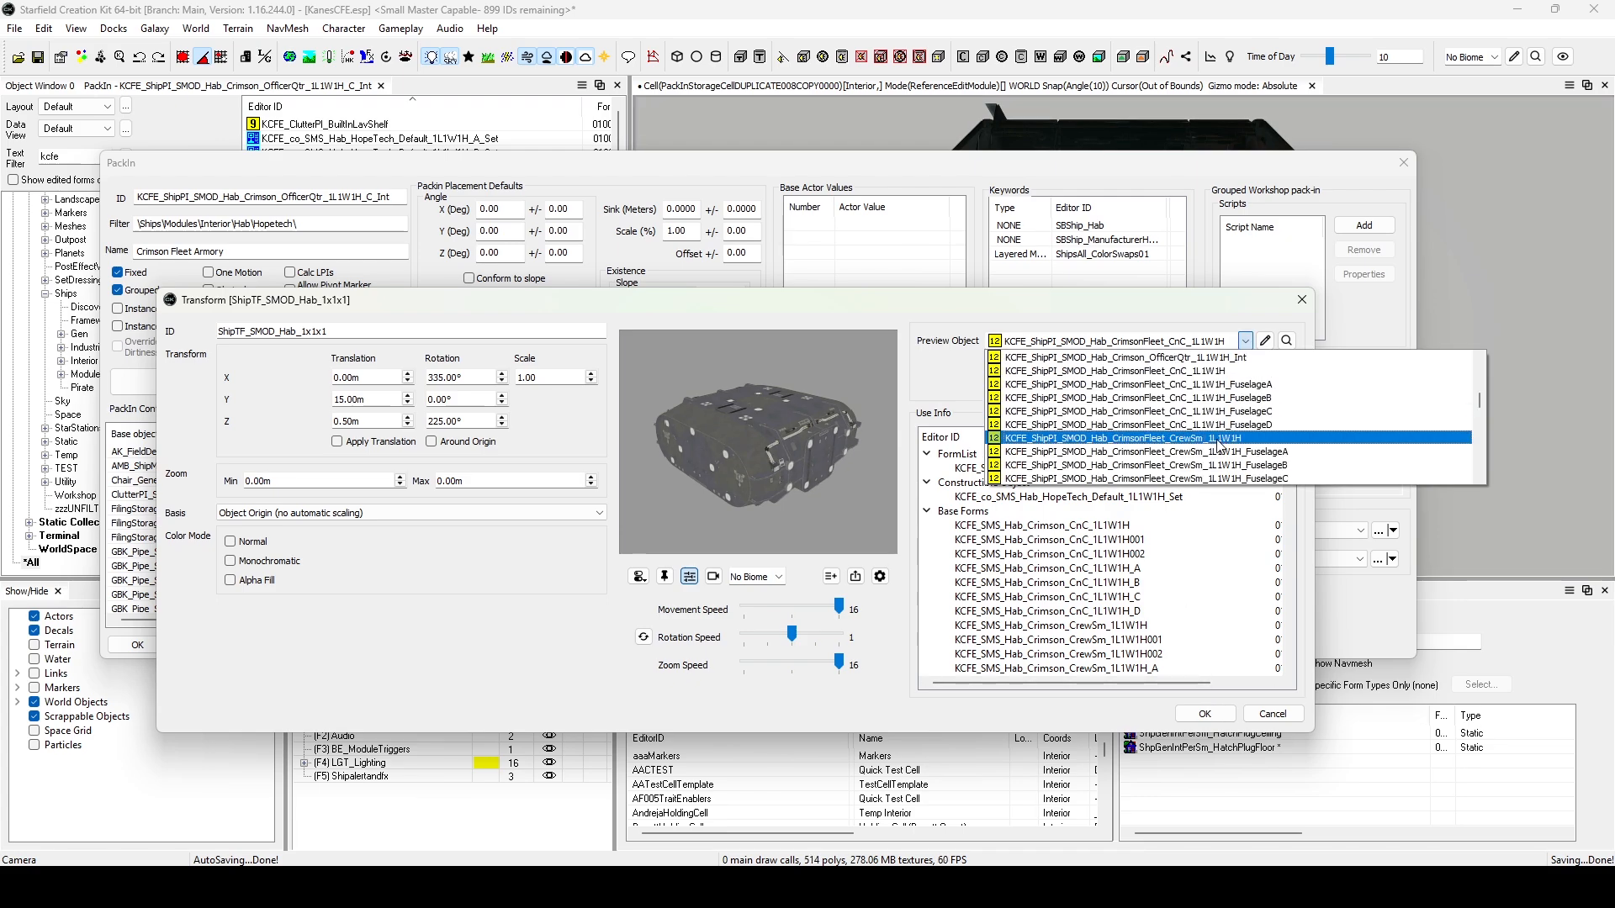
pyautogui.click(1211, 478)
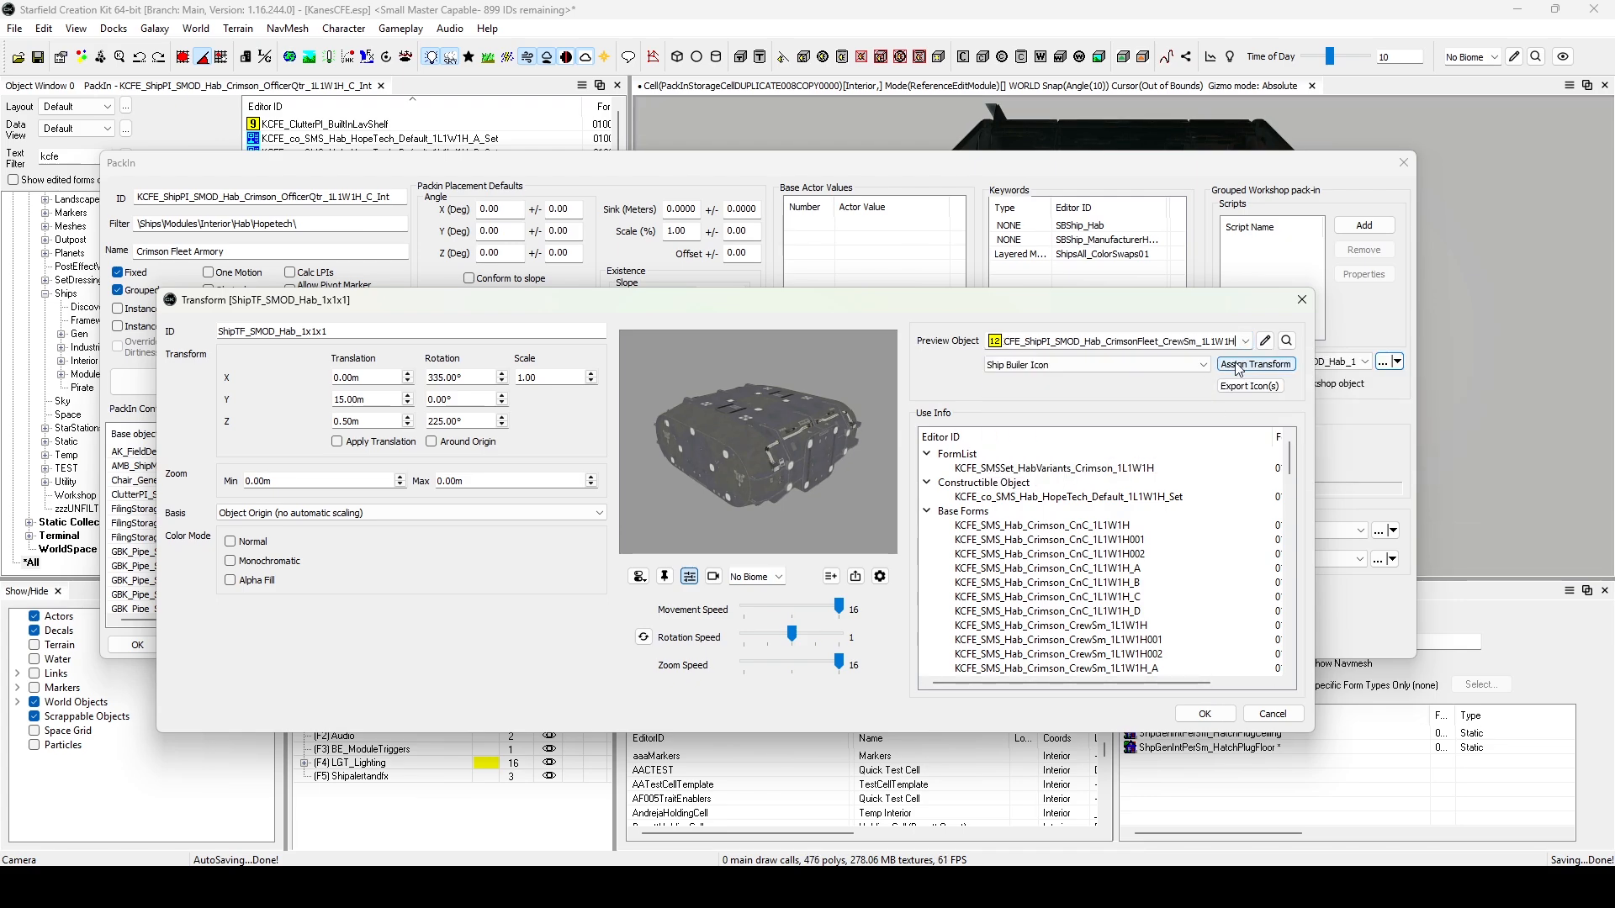
pyautogui.click(1172, 367)
pyautogui.click(1174, 378)
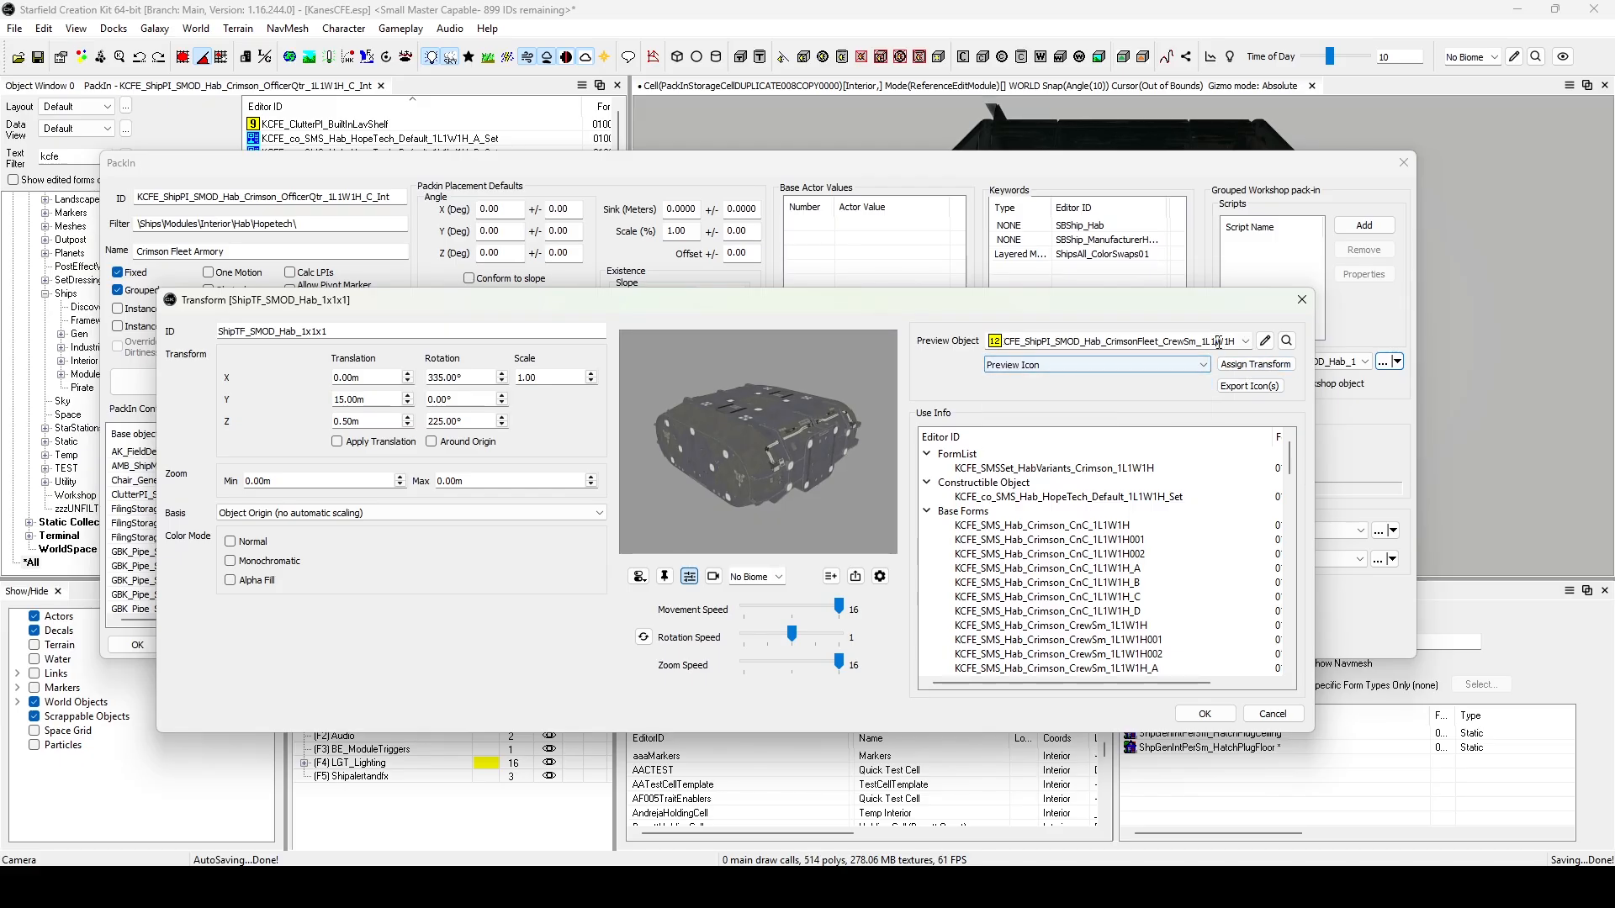
# Assign the transform to KCFE_ShipPI_SMOD_Hab_CrimsonFleet_OfficerQtr_1L1W1H for its Preview Icon and Ship Builer Icon, and check the transform's use info.
pyautogui.click(1246, 341)
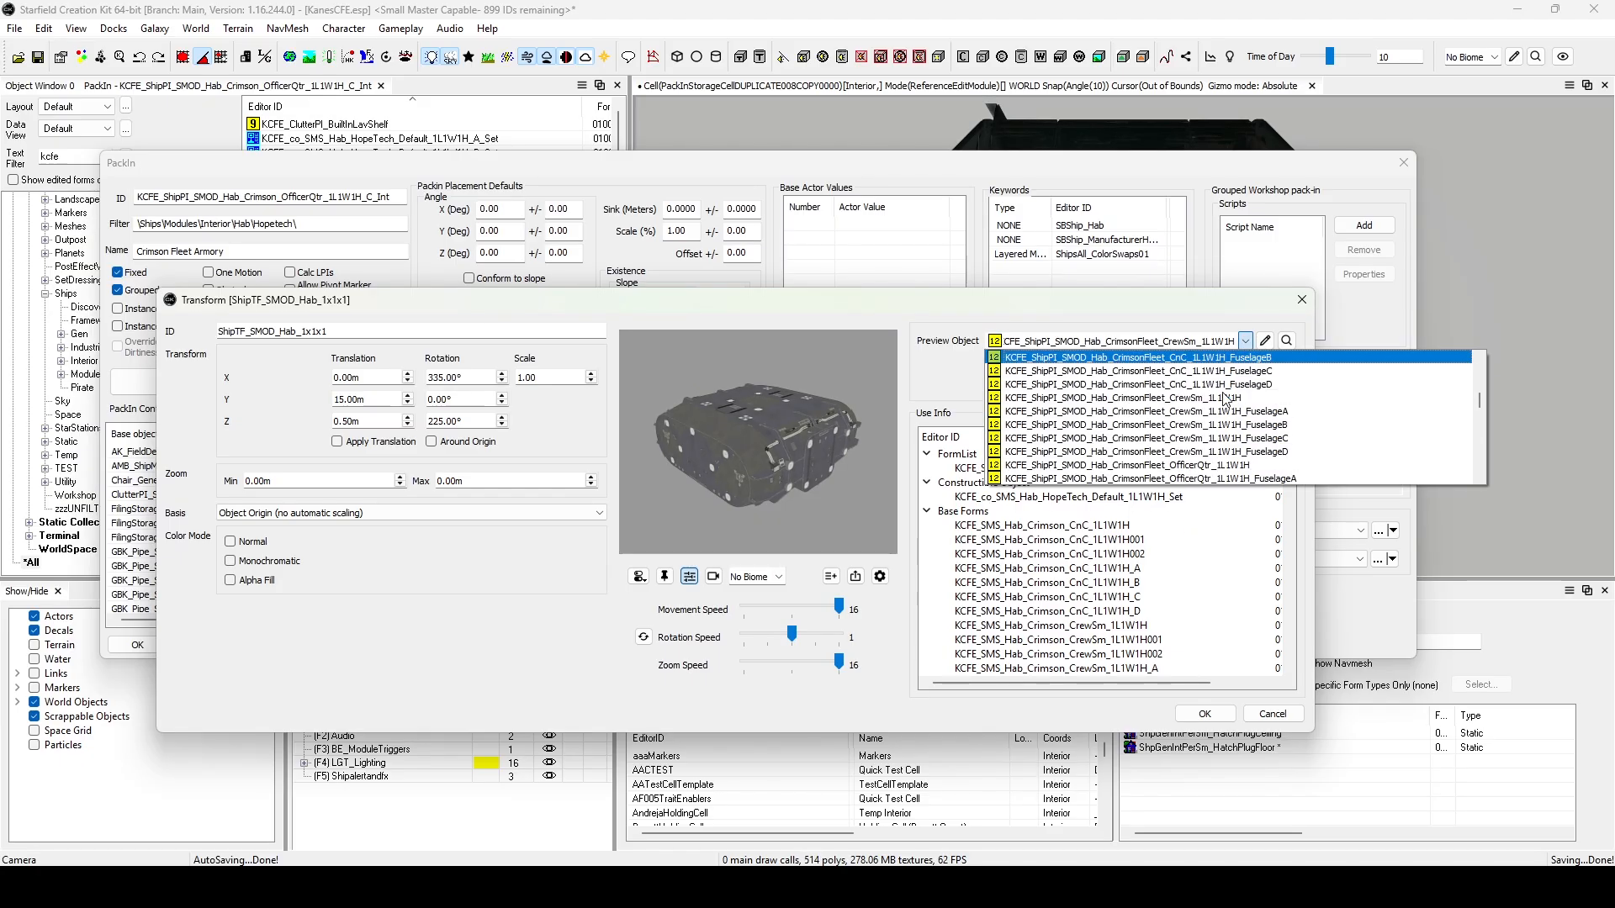
pyautogui.click(1210, 426)
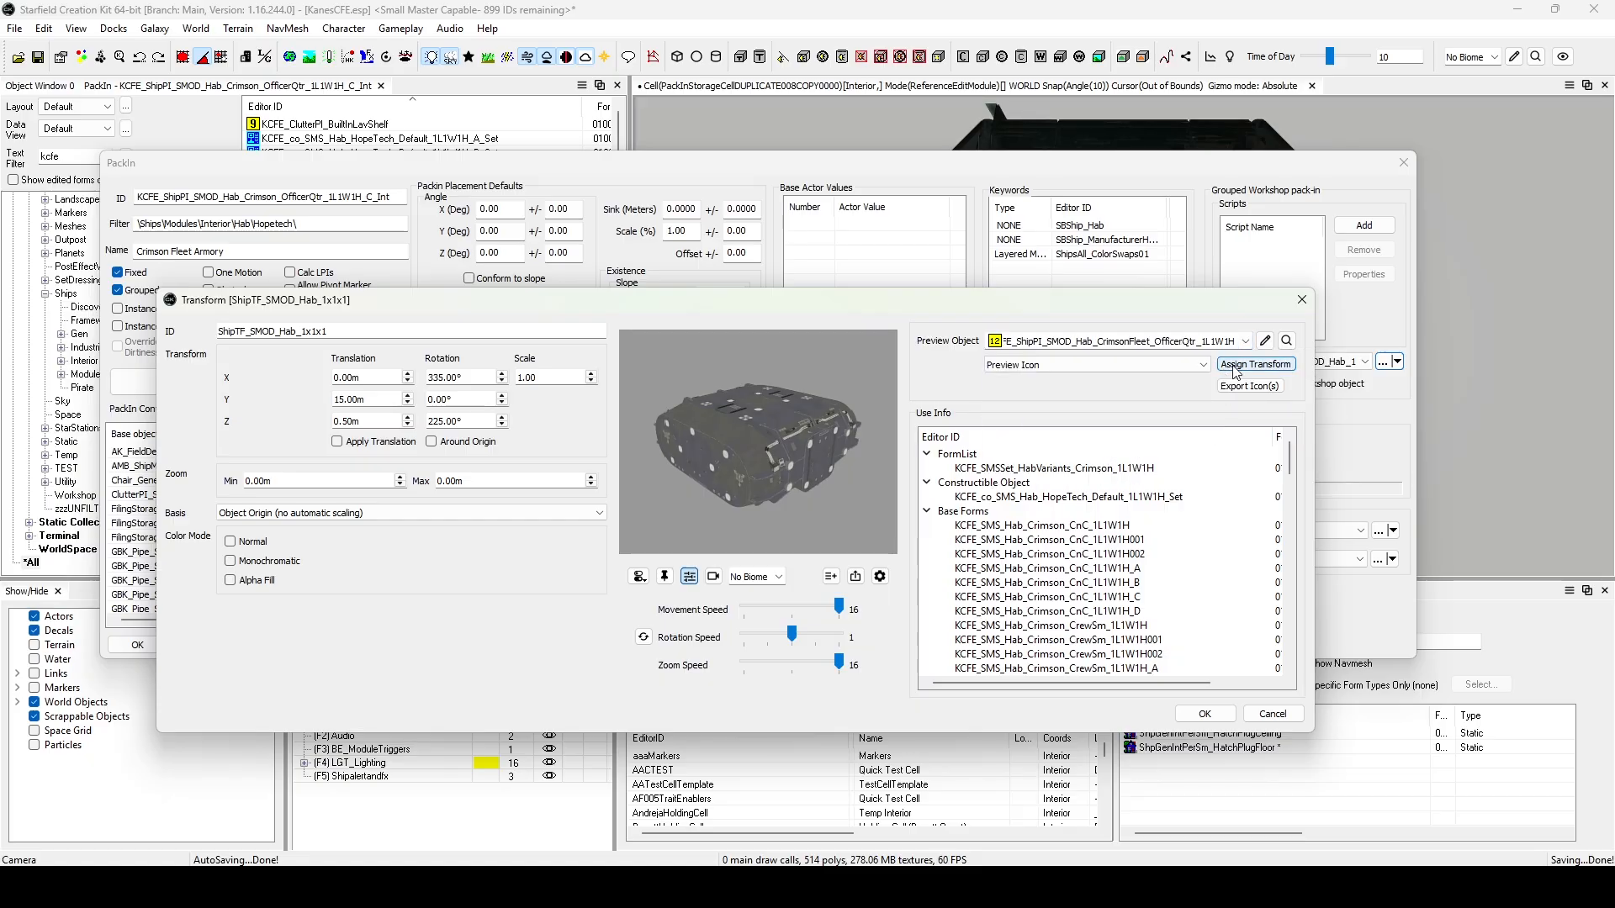
pyautogui.click(1194, 364)
pyautogui.click(1183, 404)
pyautogui.click(1245, 341)
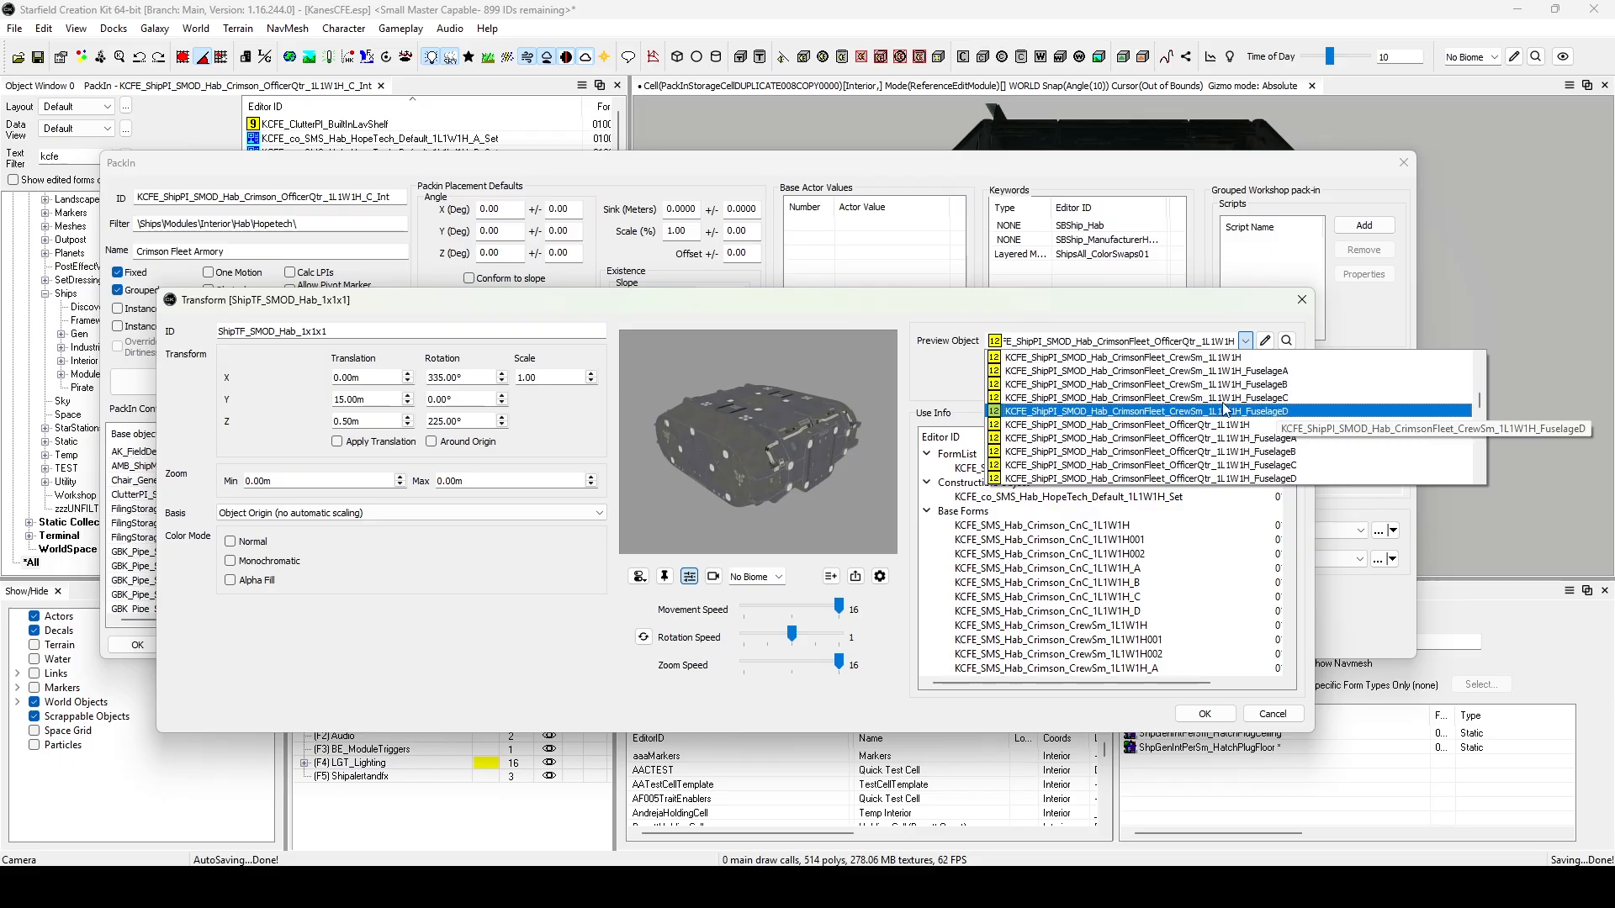
pyautogui.click(967, 377)
pyautogui.scroll(-10, 1006, 550)
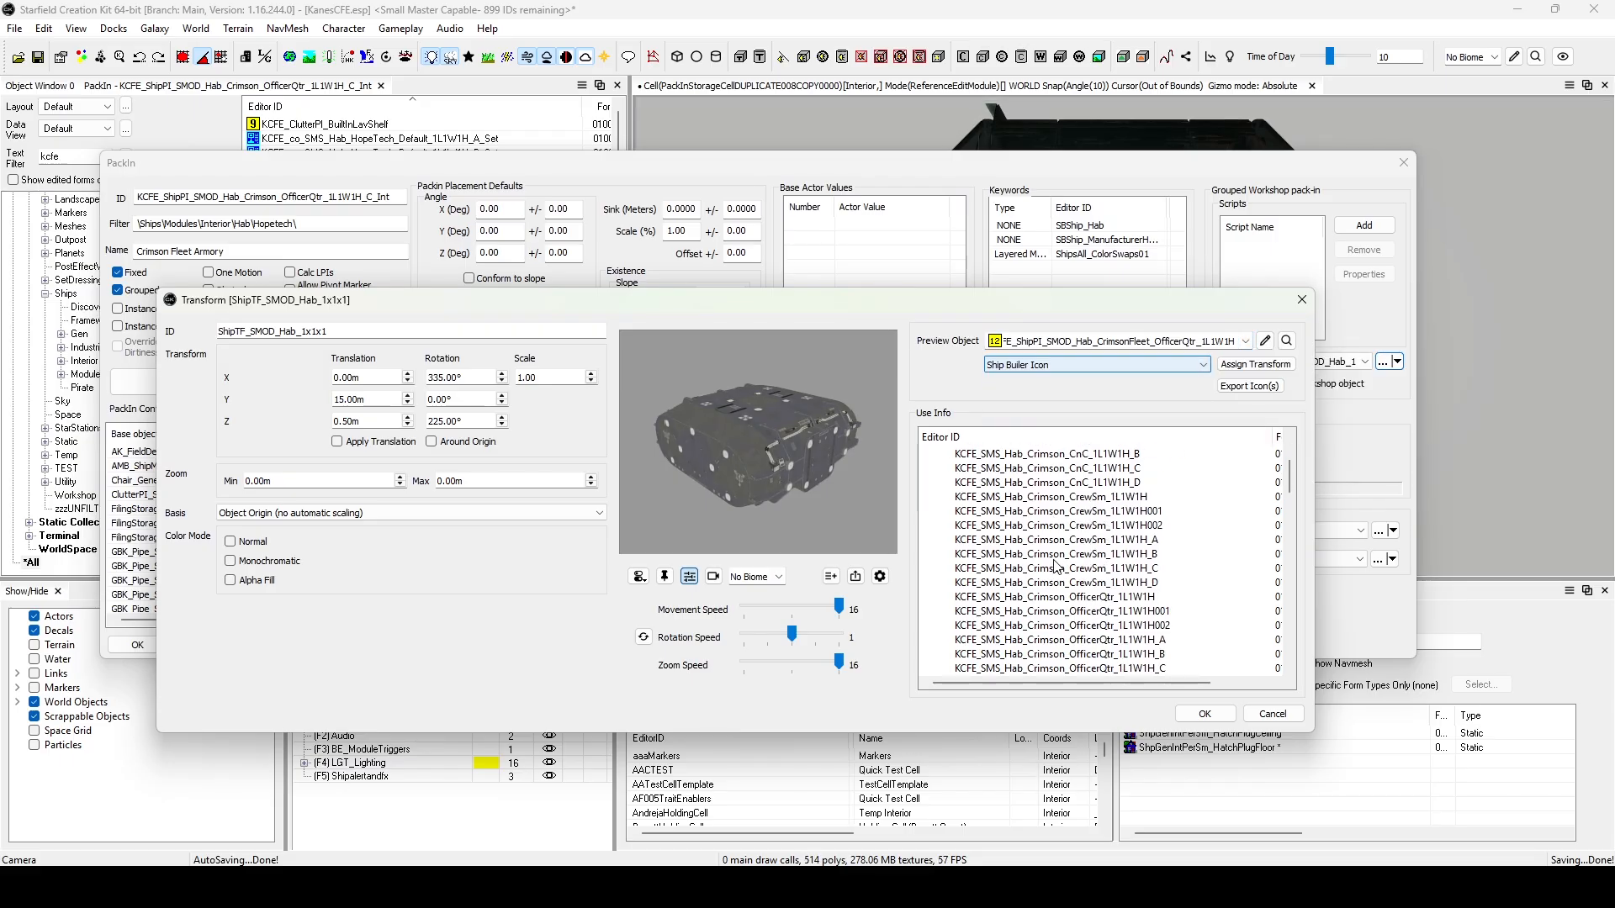
pyautogui.scroll(-10, 1007, 551)
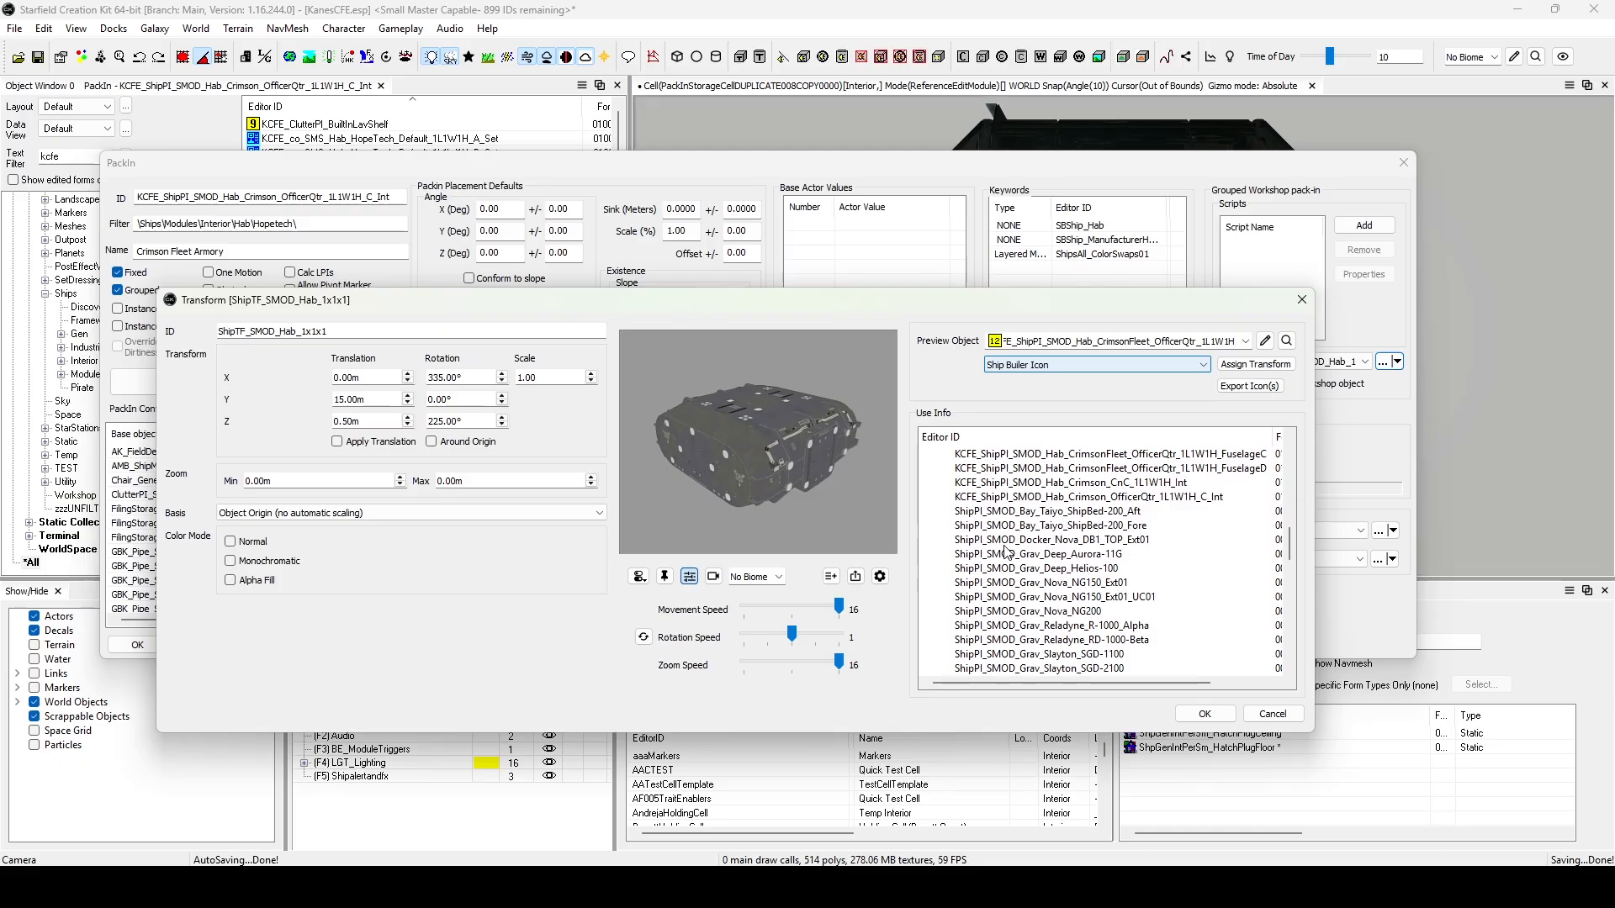
pyautogui.scroll(-3, 1007, 551)
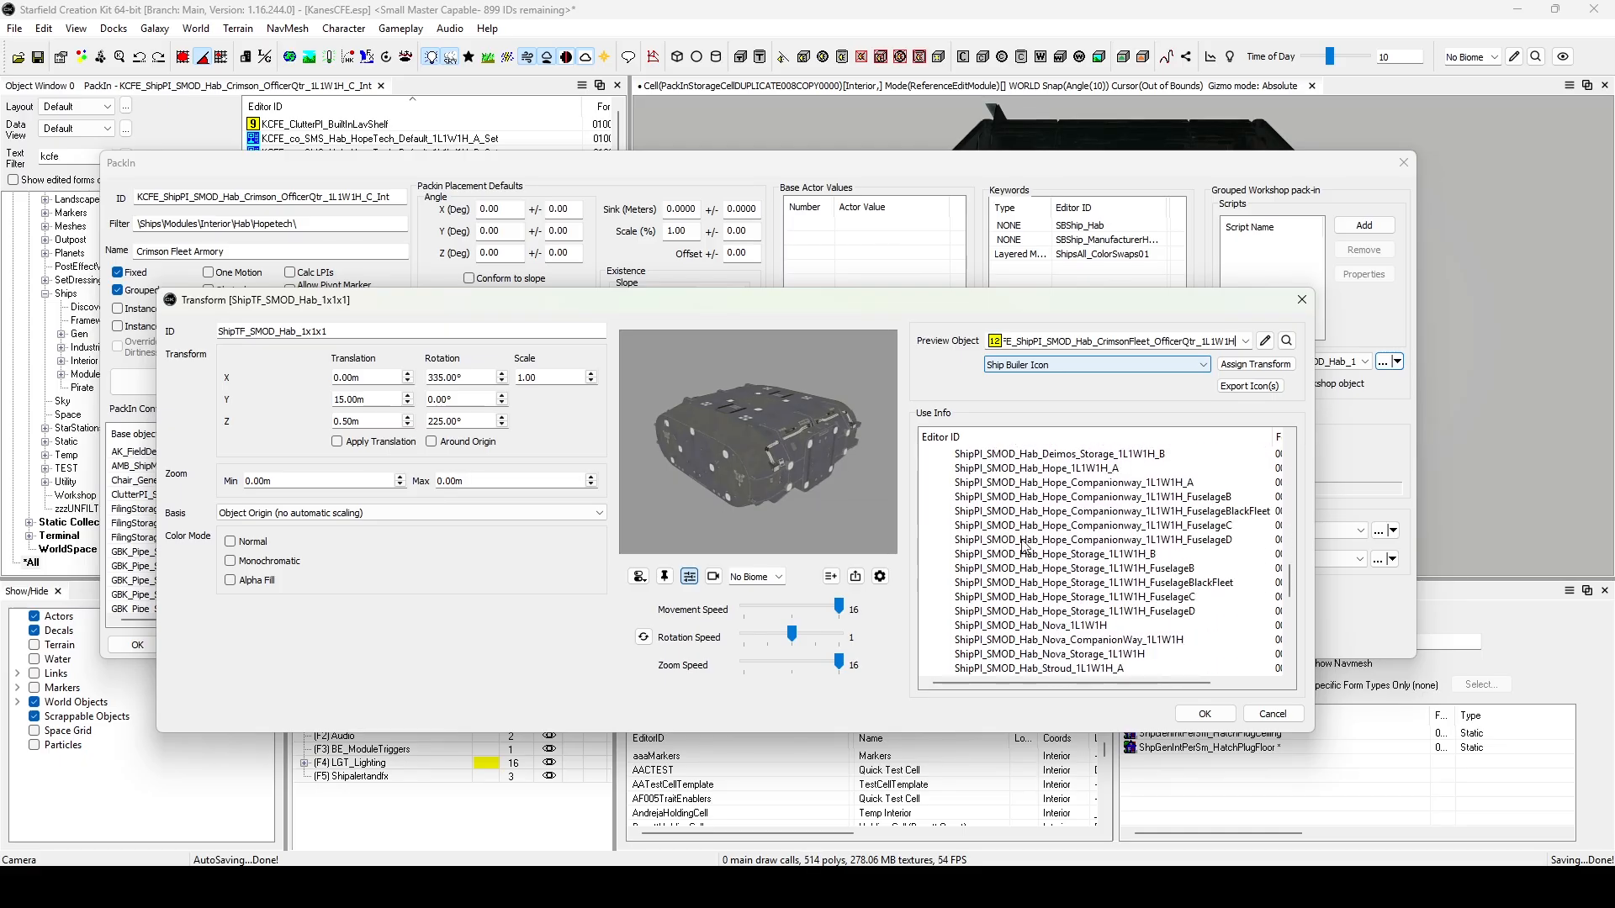
pyautogui.scroll(5, 1169, 555)
# Assign the transform to the fuselage variants of KCFE_ShipPI_SMOD_Hab_CrimsonFleet_CnC_1L1W1H for their Ship Builer Icon and Preview Icon.
pyautogui.click(1244, 341)
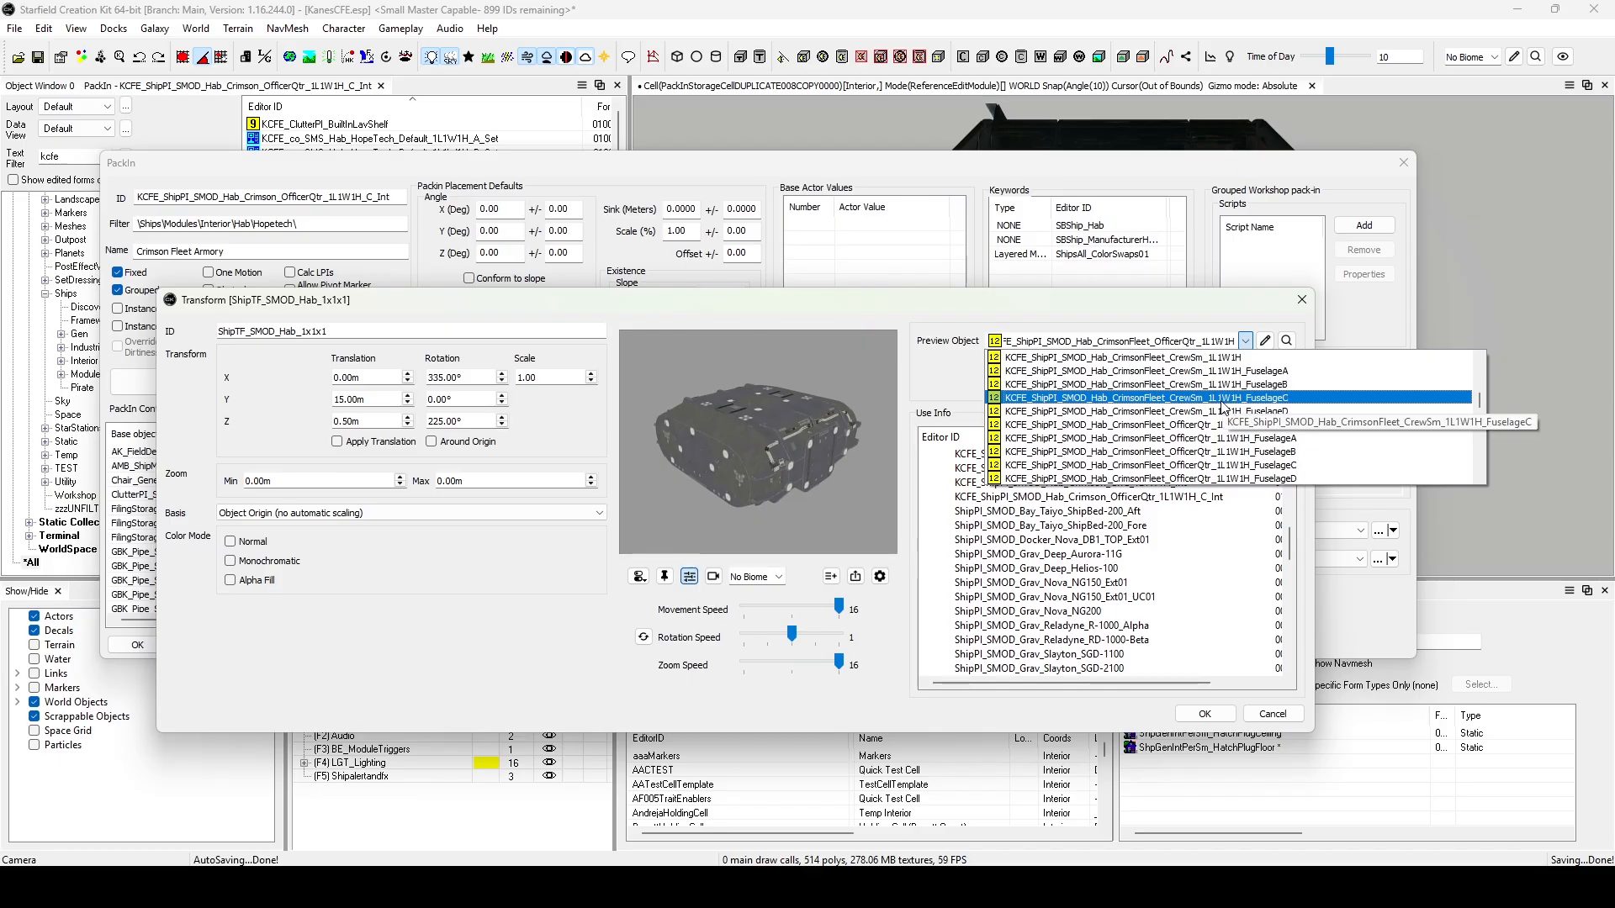
pyautogui.scroll(3, 1118, 446)
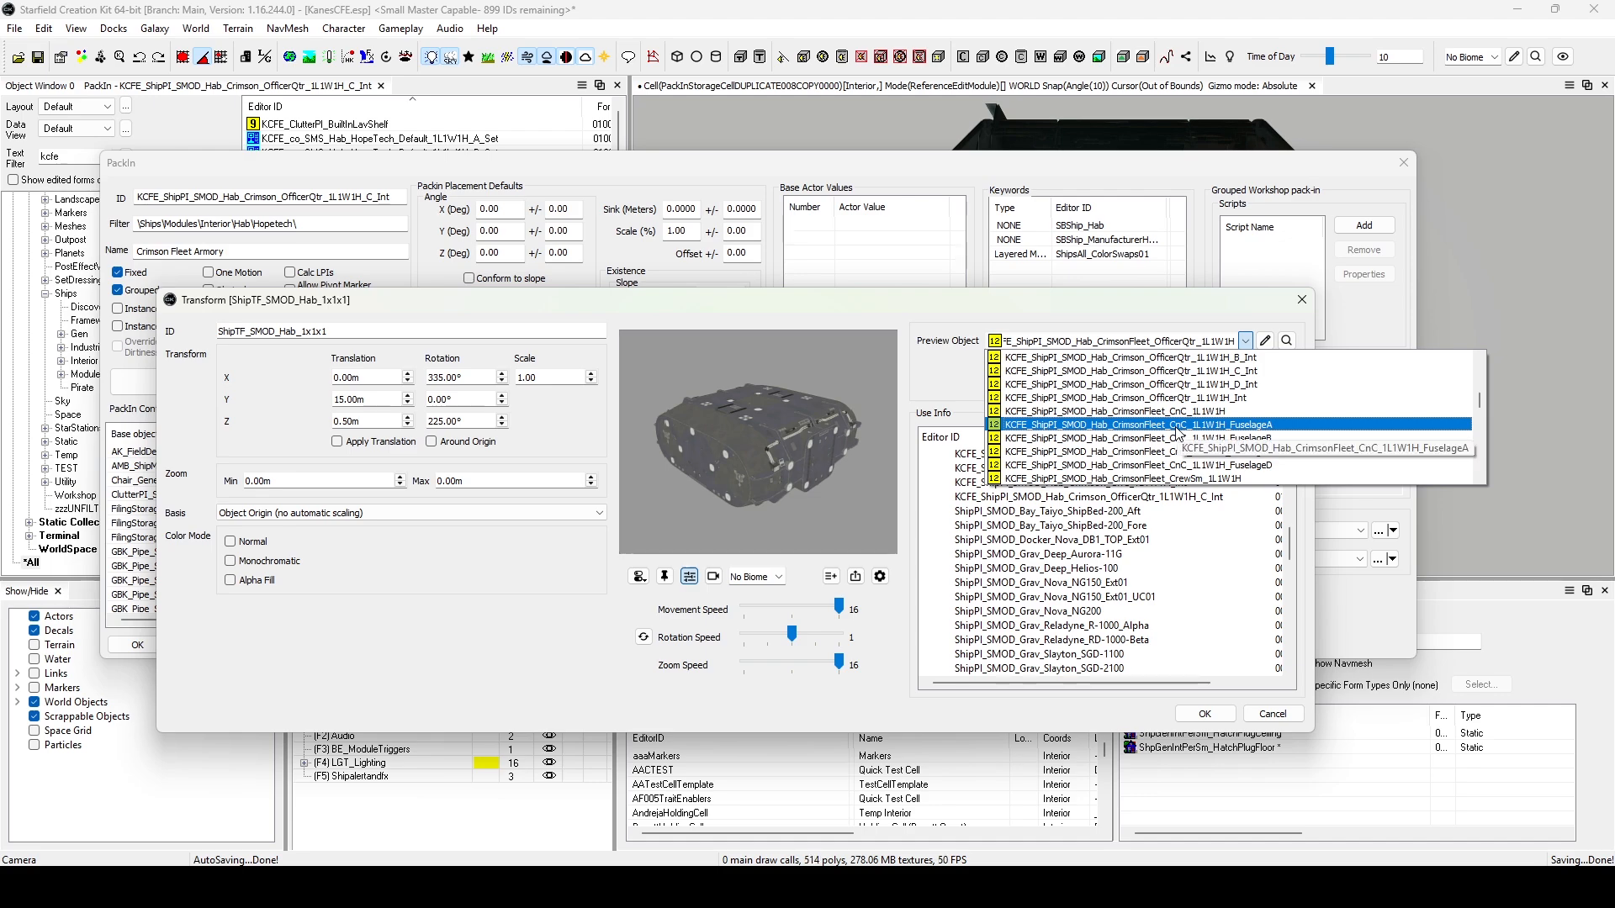
pyautogui.click(1177, 425)
pyautogui.click(1243, 369)
pyautogui.click(1244, 341)
pyautogui.click(1178, 426)
pyautogui.click(1186, 365)
pyautogui.click(1127, 425)
pyautogui.click(1242, 368)
pyautogui.click(1196, 366)
pyautogui.click(1172, 380)
pyautogui.click(1243, 369)
# Assign the transform to the CrimsonFleet_CrewSm_1L1W1H fuselage variants, through FuselageD, for their Ship Builer Icon and Preview Icon.
pyautogui.click(1245, 341)
pyautogui.click(1178, 426)
pyautogui.click(1188, 366)
pyautogui.click(1161, 423)
pyautogui.click(1243, 368)
pyautogui.click(1194, 366)
pyautogui.click(1172, 381)
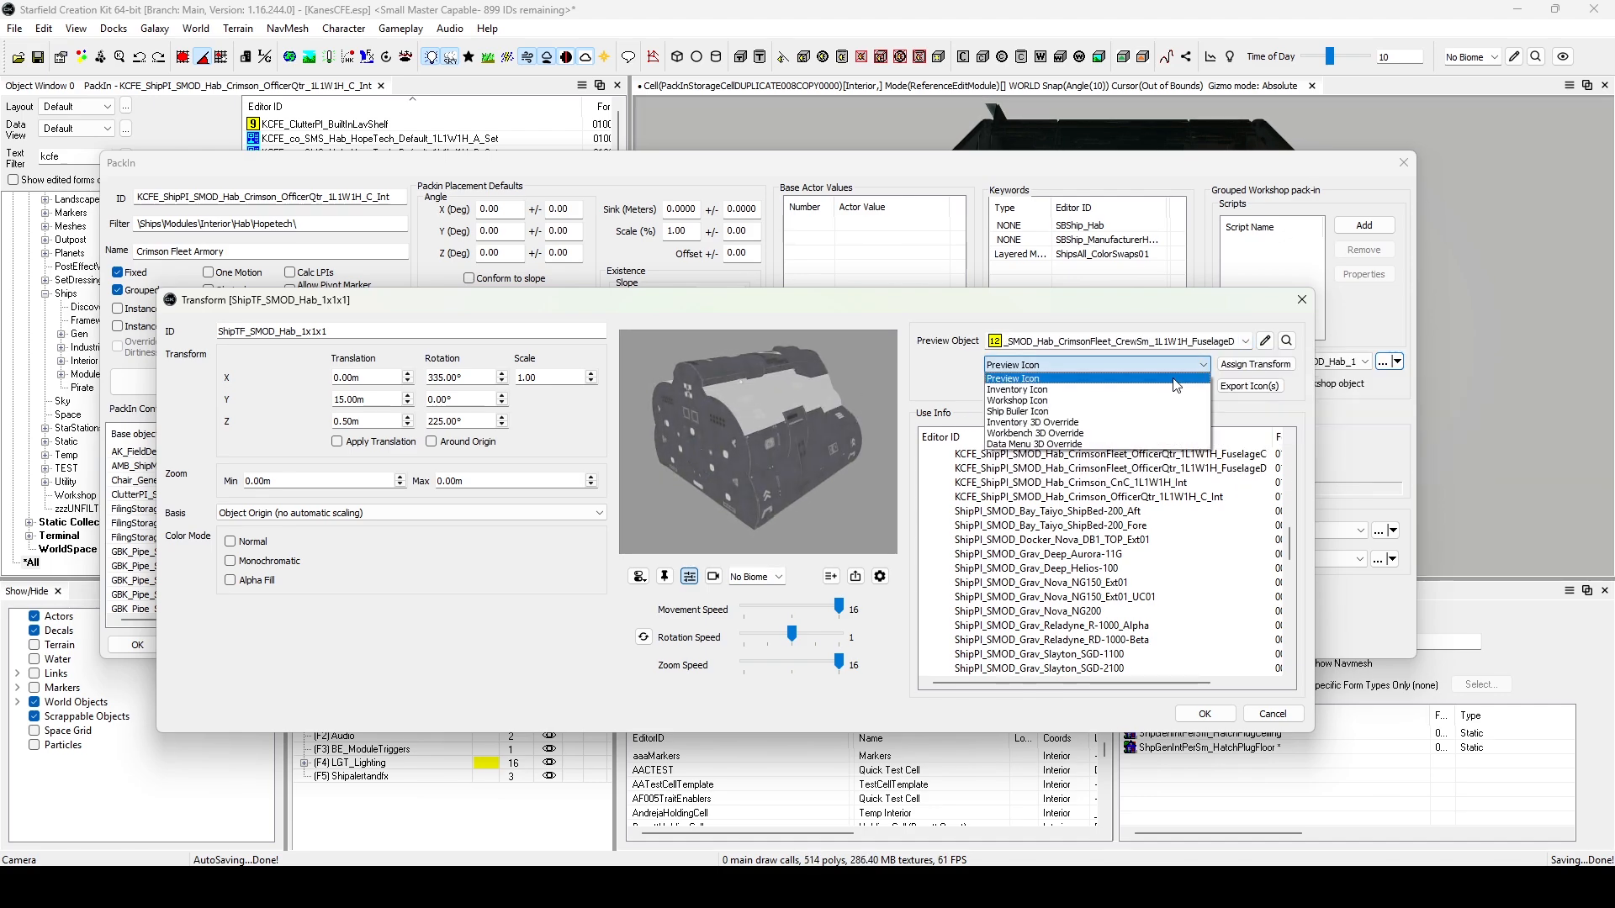
pyautogui.click(1245, 366)
# Assign the transform to the CrimsonFleet_OfficerQtr_1L1W1H fuselage variants, through FuselageD, for their Preview Icon and Ship Builer Icon.
pyautogui.click(1244, 341)
pyautogui.click(1194, 412)
pyautogui.click(1244, 342)
pyautogui.click(1194, 425)
pyautogui.click(1244, 342)
pyautogui.click(1194, 437)
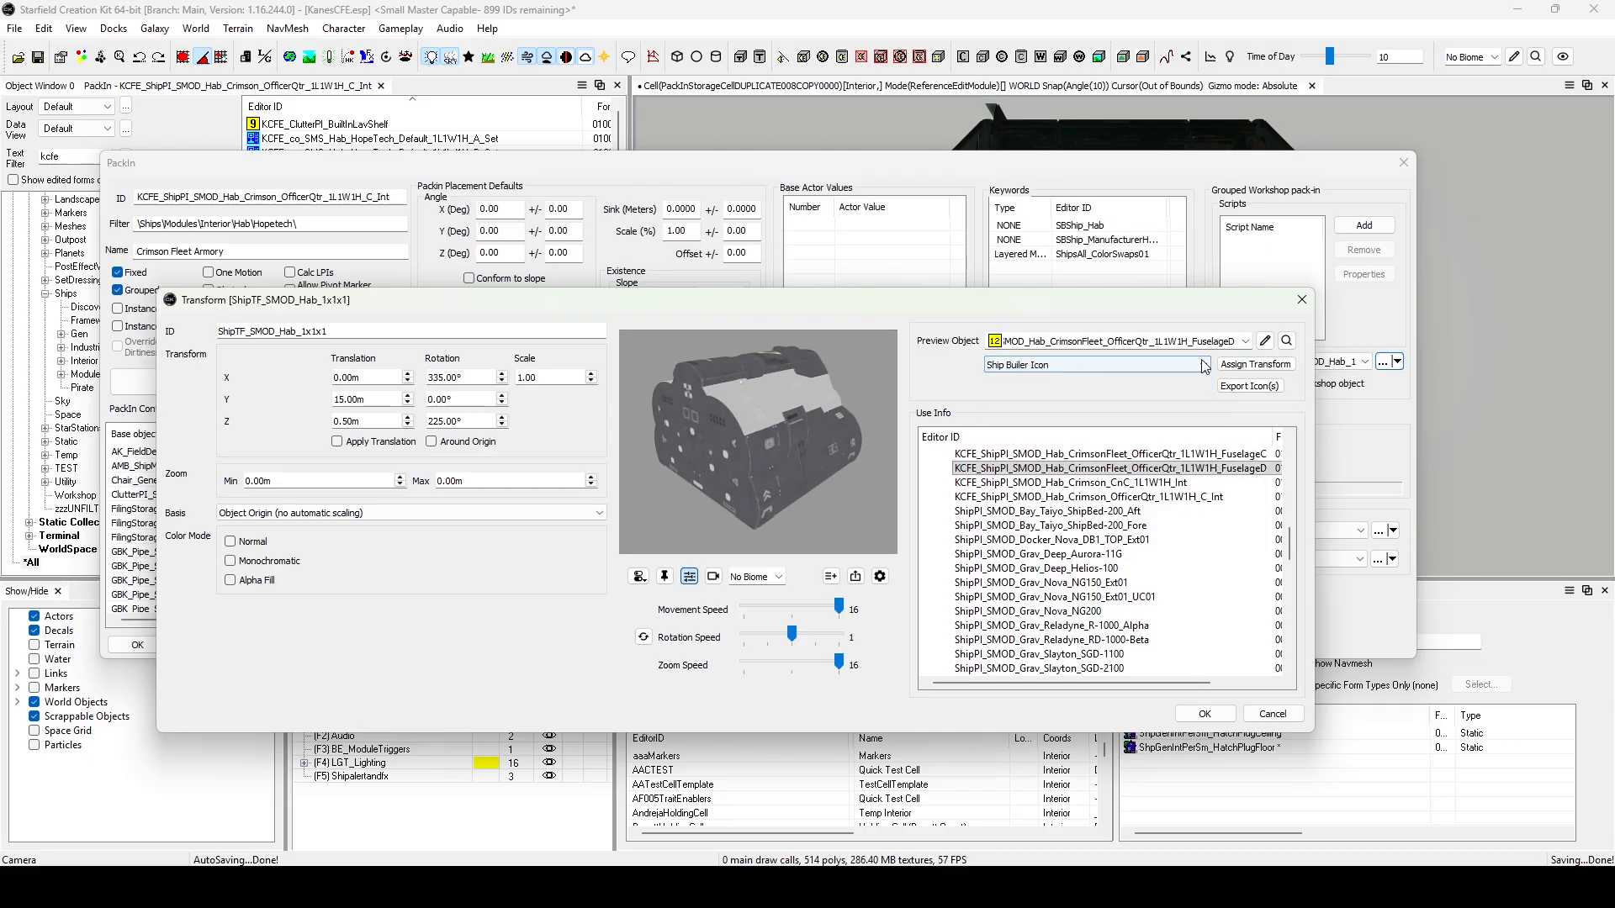
pyautogui.click(1245, 342)
pyautogui.click(1194, 437)
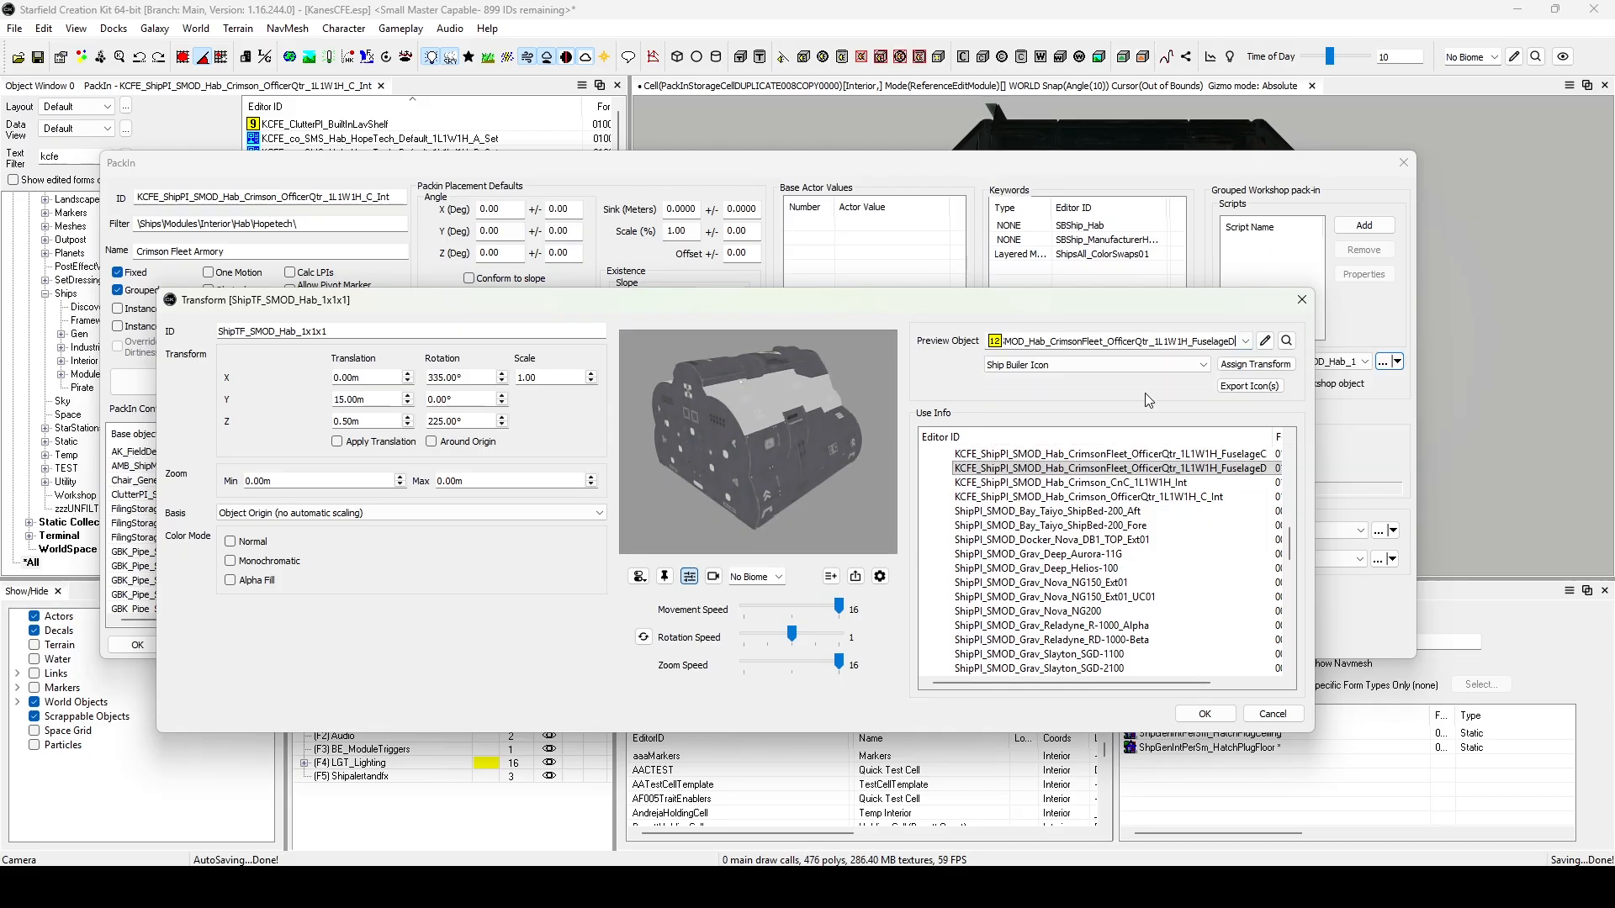
# Accept the transform and pack-in edits and save the plugin.
pyautogui.click(1204, 713)
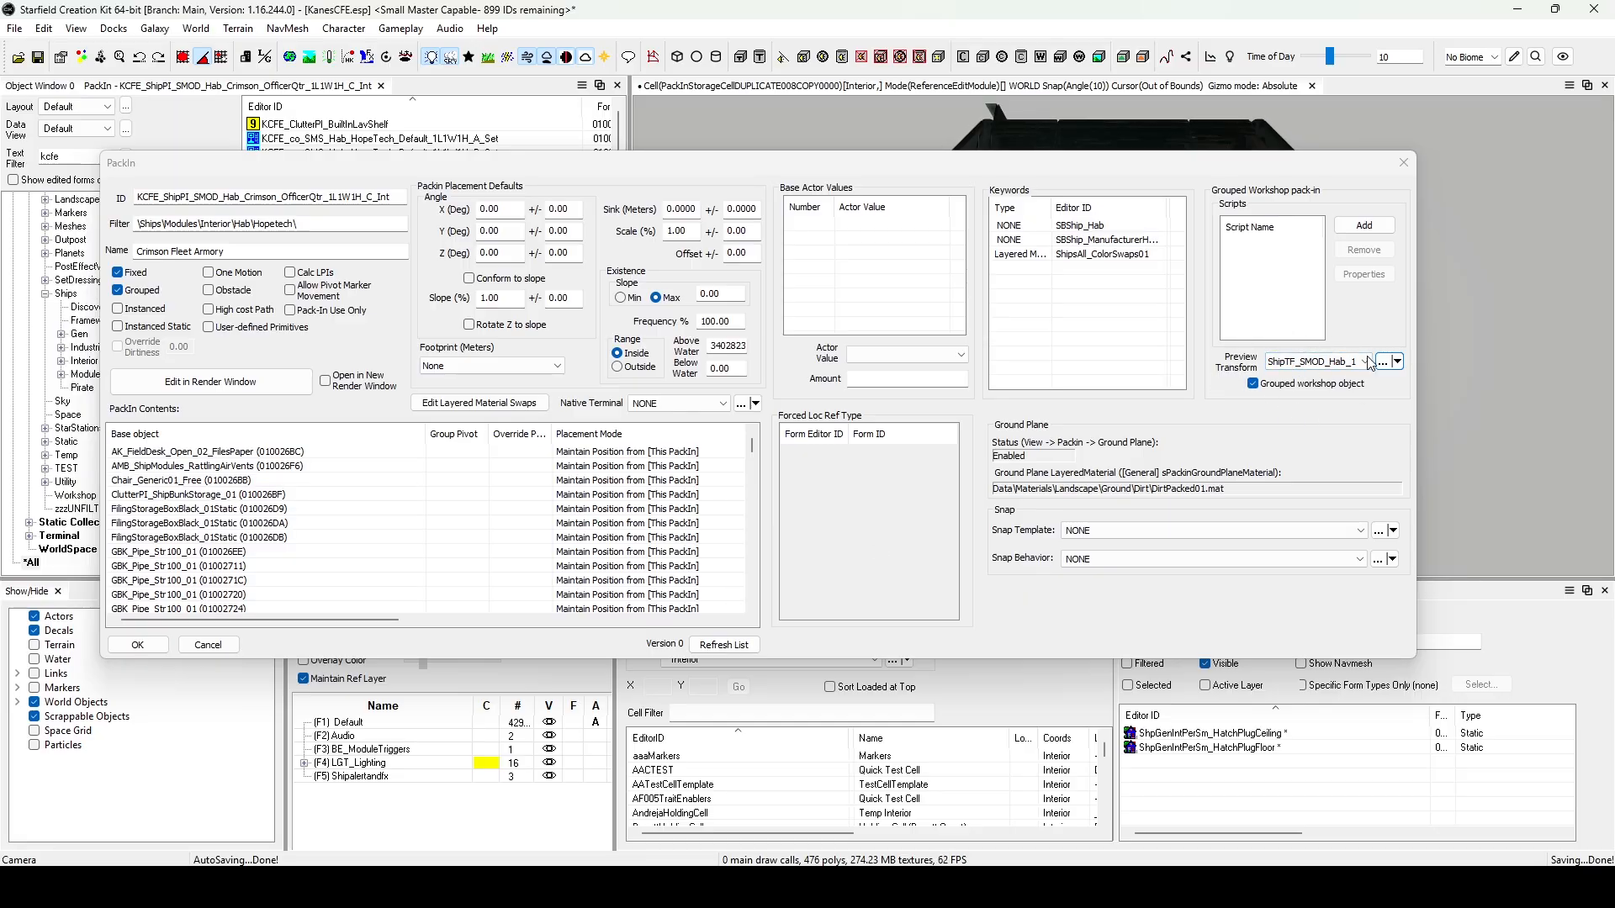
pyautogui.click(138, 645)
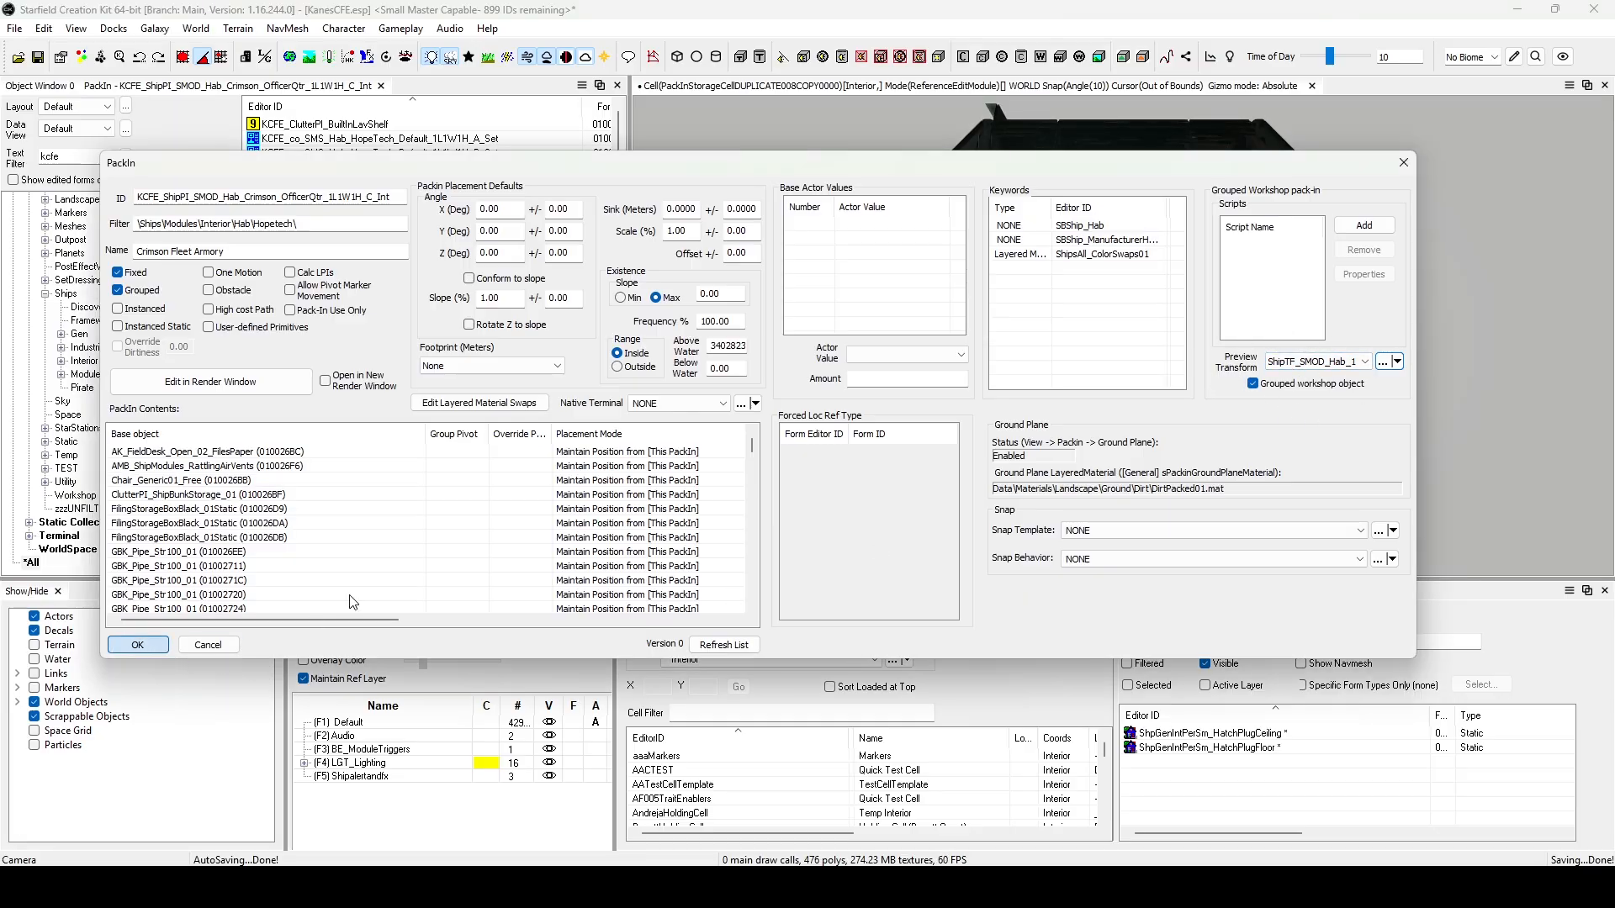
pyautogui.click(37, 57)
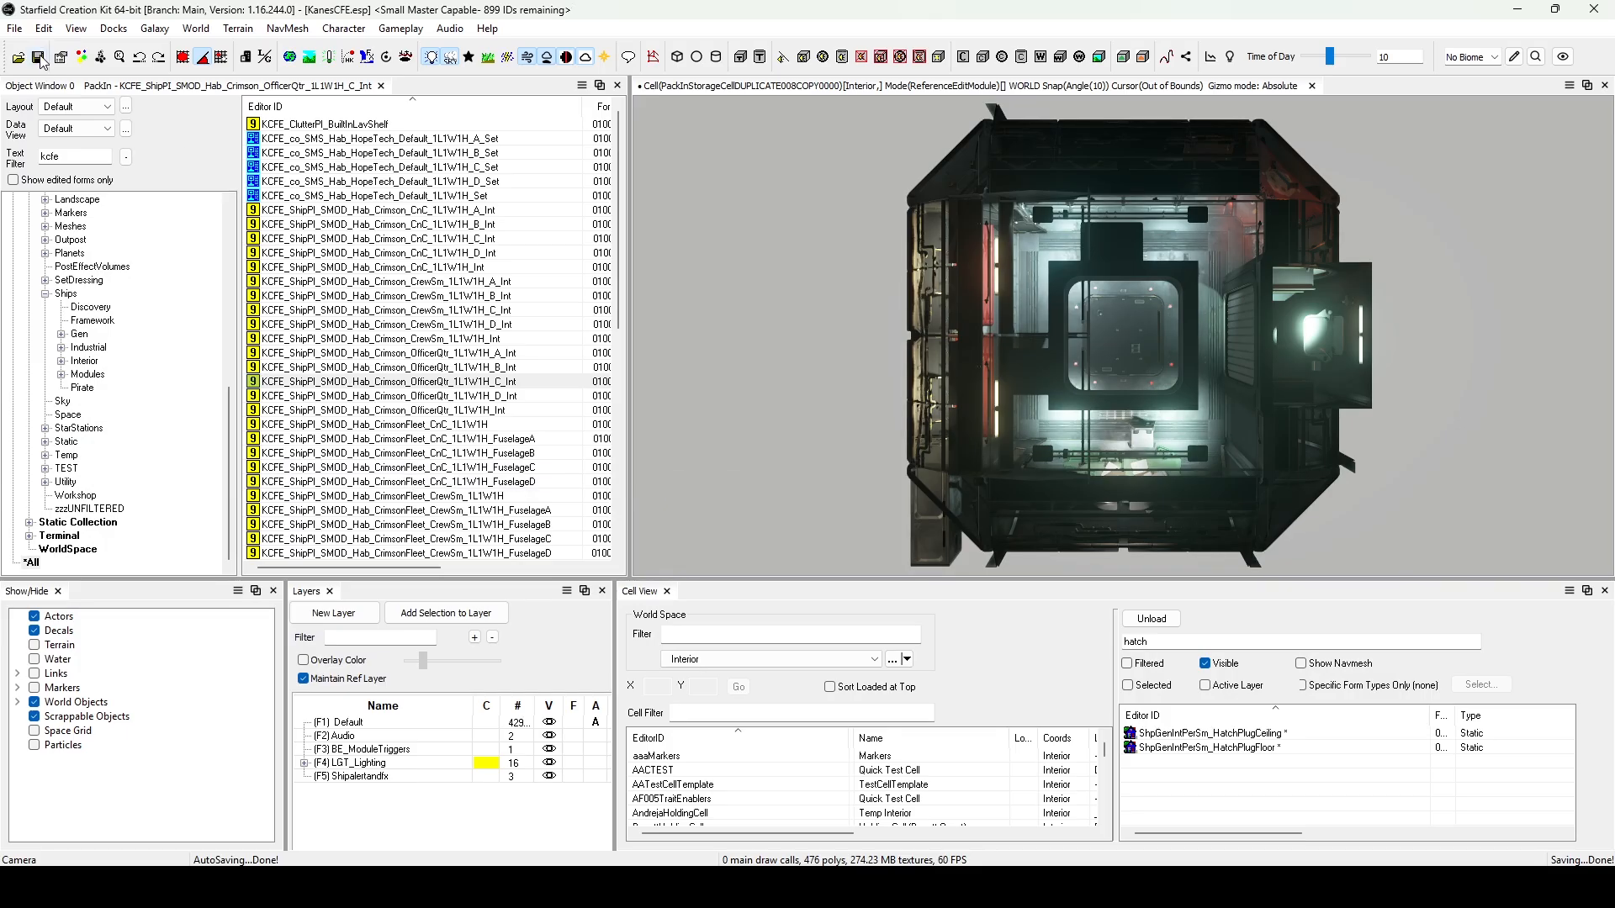
# Check the Preview Transform set on the FuselageA pack-ins of the CrimsonFleet CnC and CrewSm habs.
pyautogui.scroll(-1, 461, 439)
pyautogui.doubleClick(509, 396)
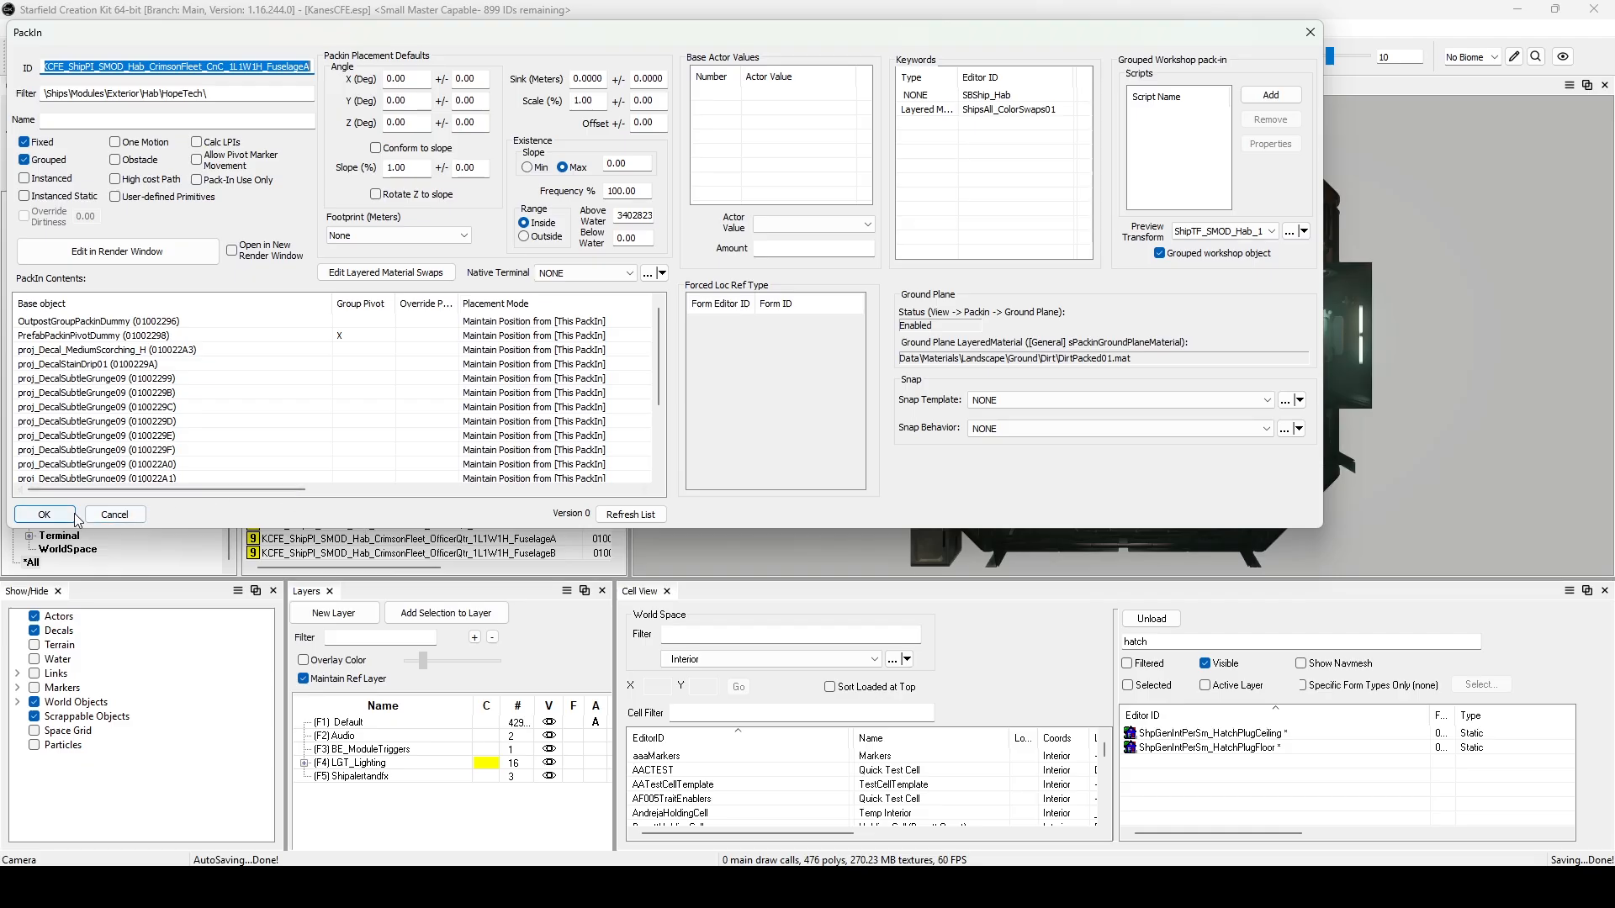
pyautogui.click(44, 515)
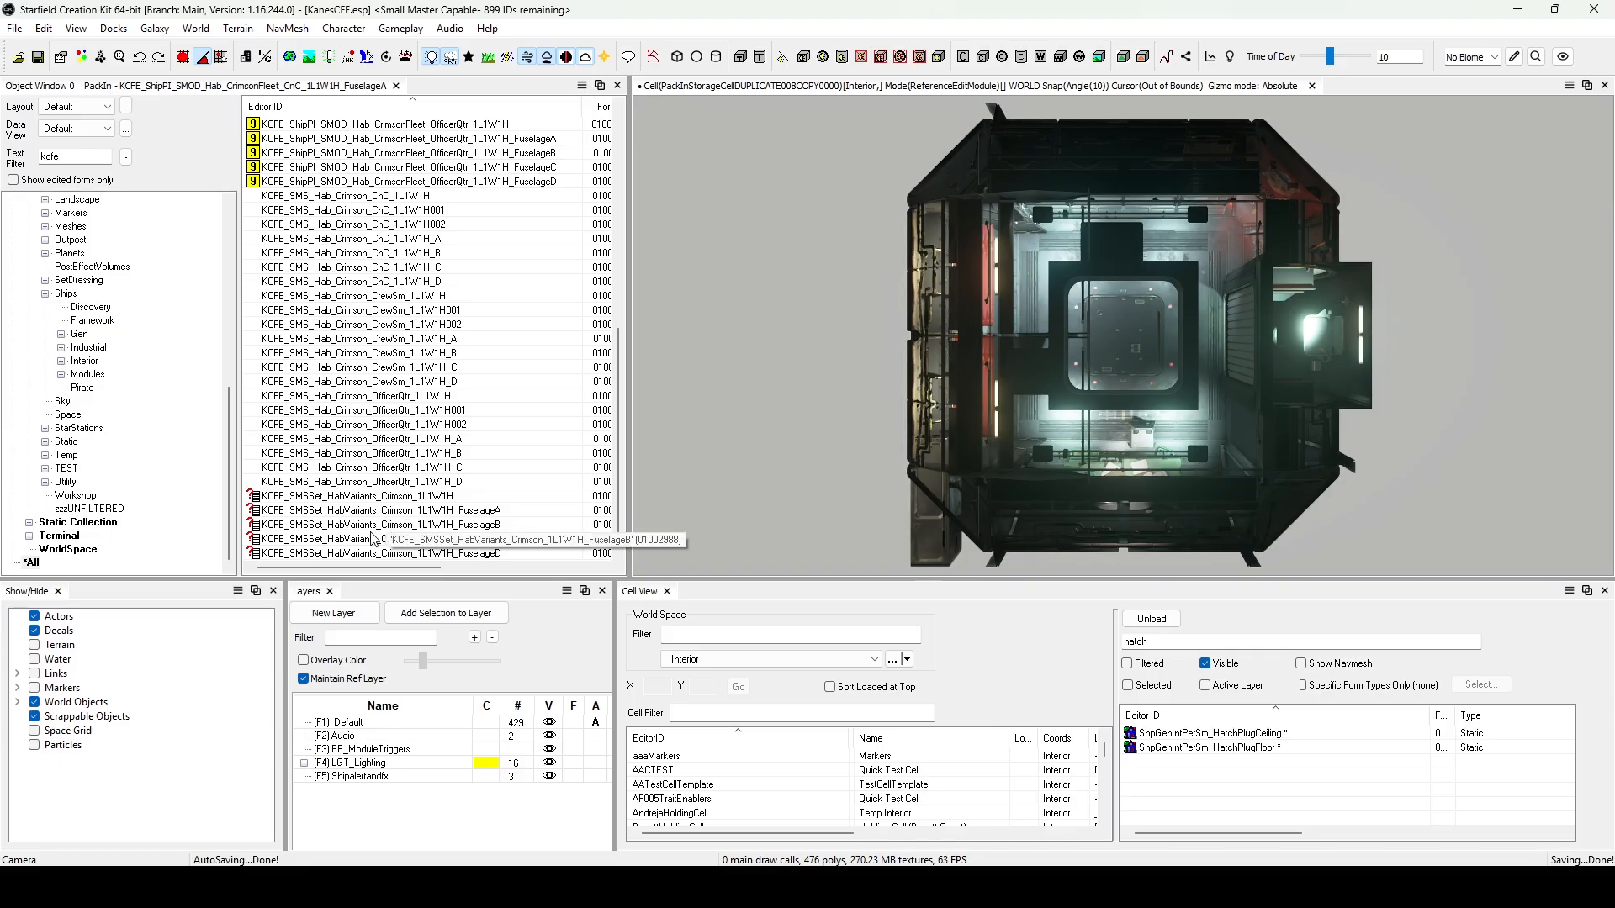
pyautogui.scroll(10, 377, 535)
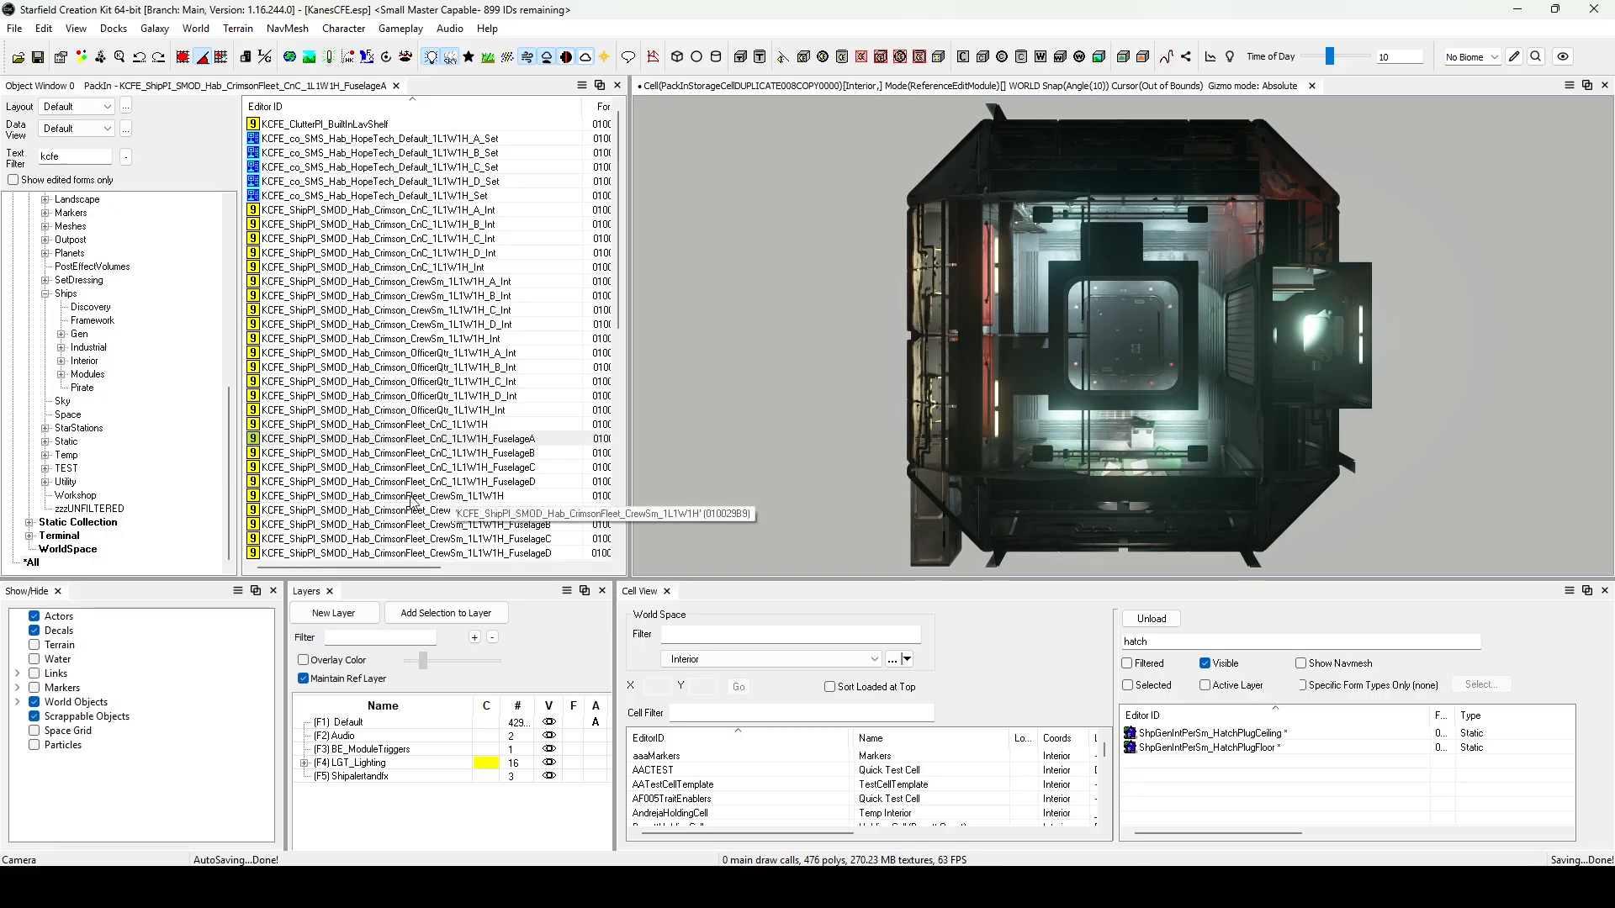
pyautogui.scroll(-2, 412, 502)
pyautogui.doubleClick(487, 424)
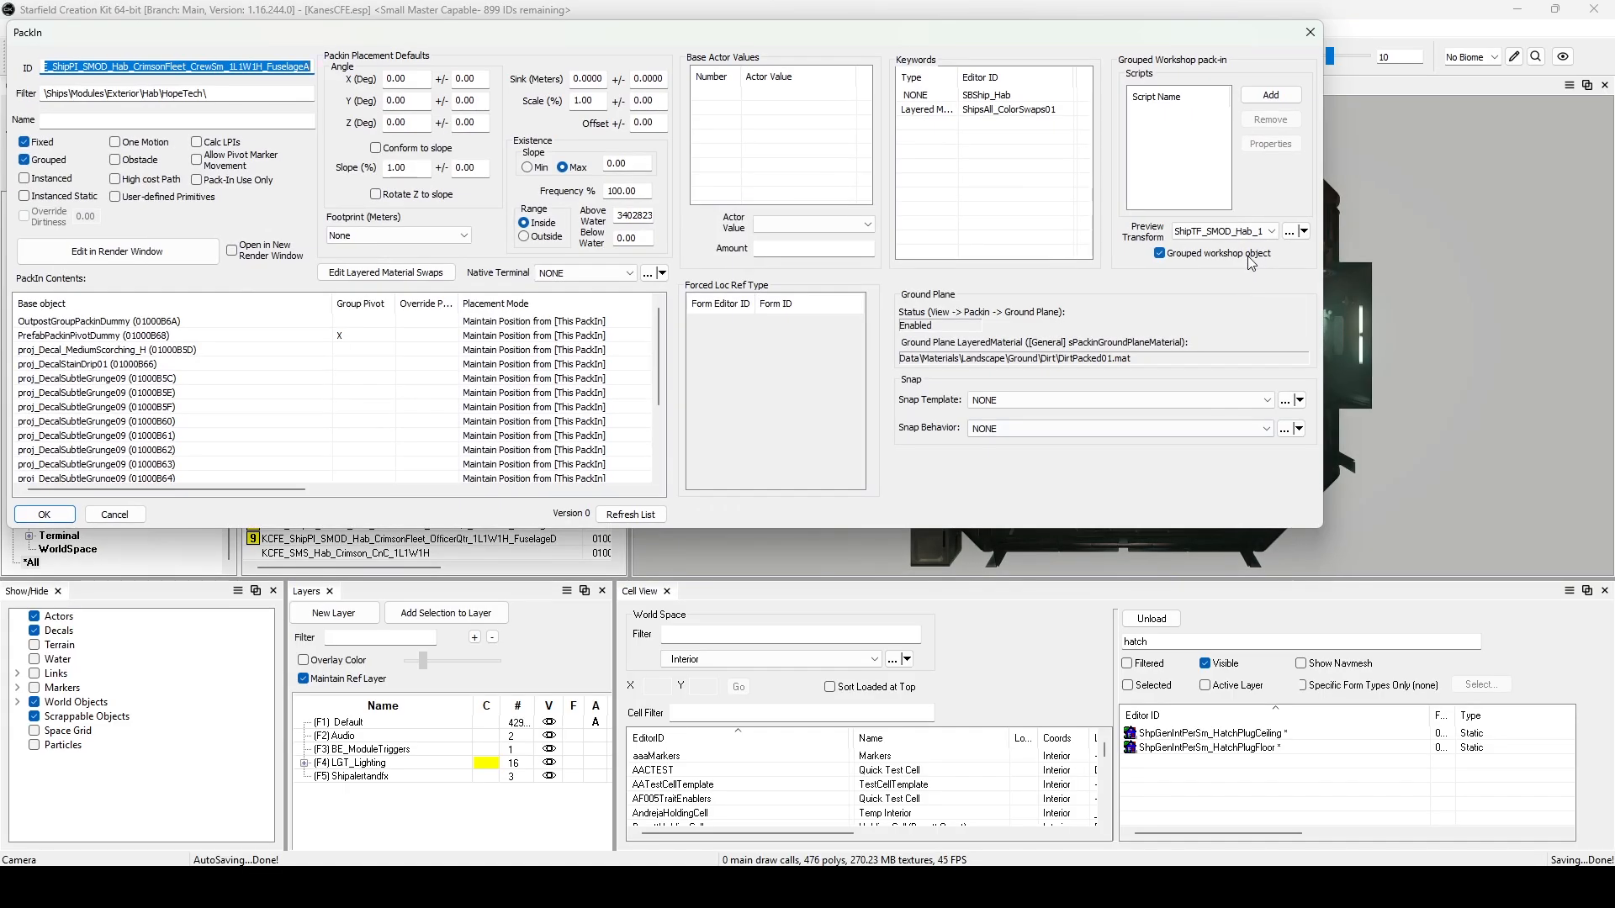
pyautogui.click(46, 516)
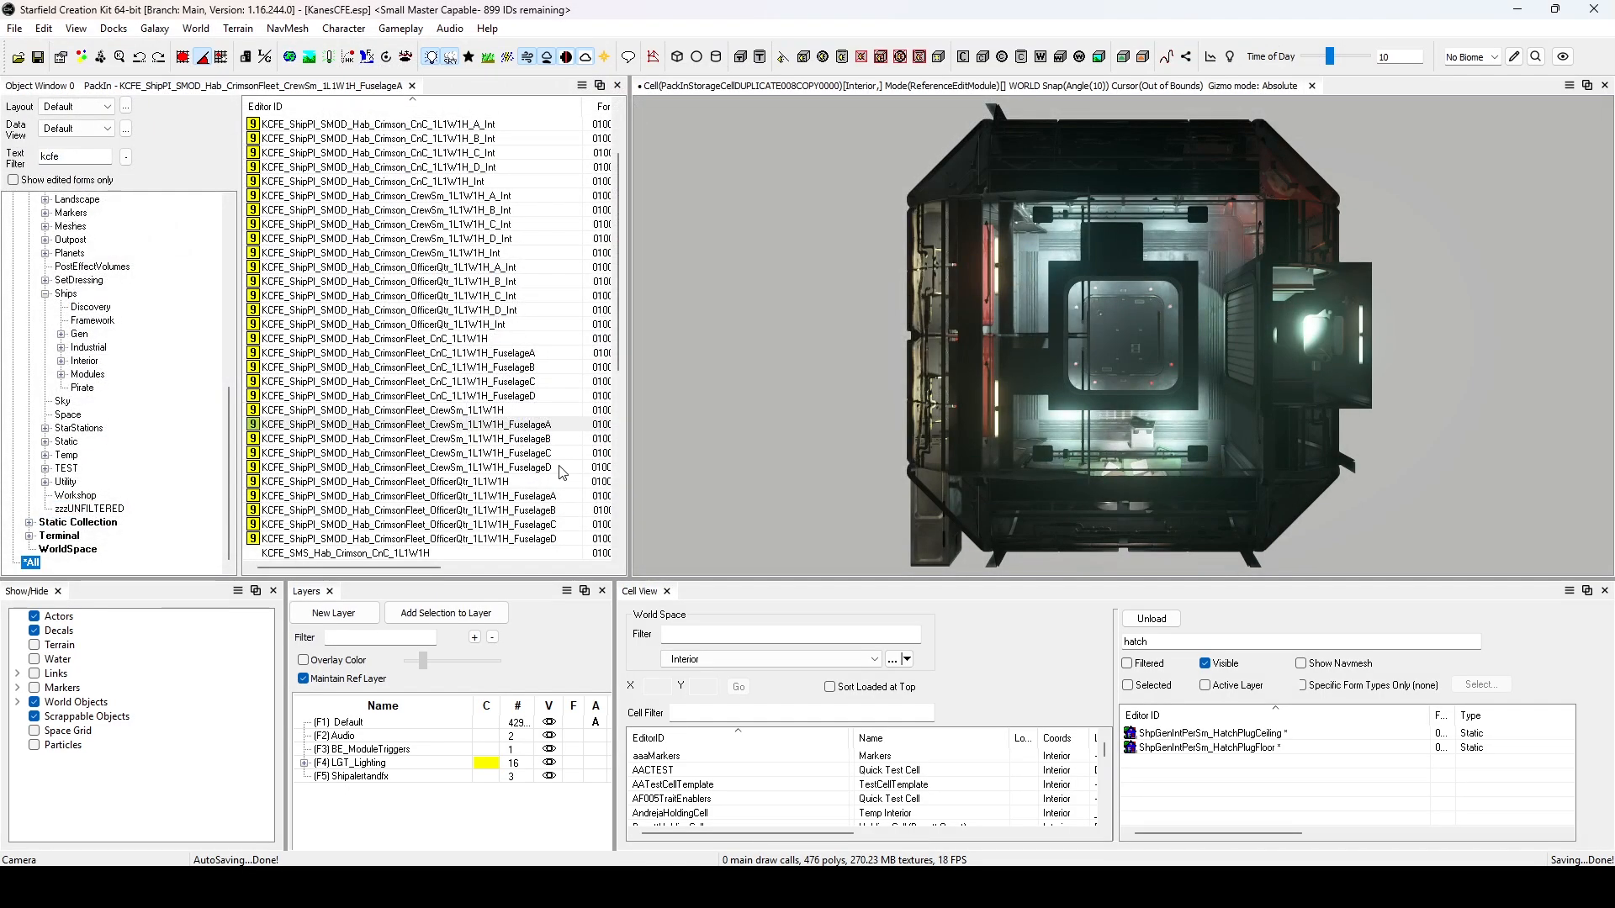
# View KCFE_ShipPI_SMOD_Hab_CrimsonFleet_CnC_1L1W1H in the inspector and examine its Preview Transform section.
pyautogui.click(538, 470)
pyautogui.click(397, 394)
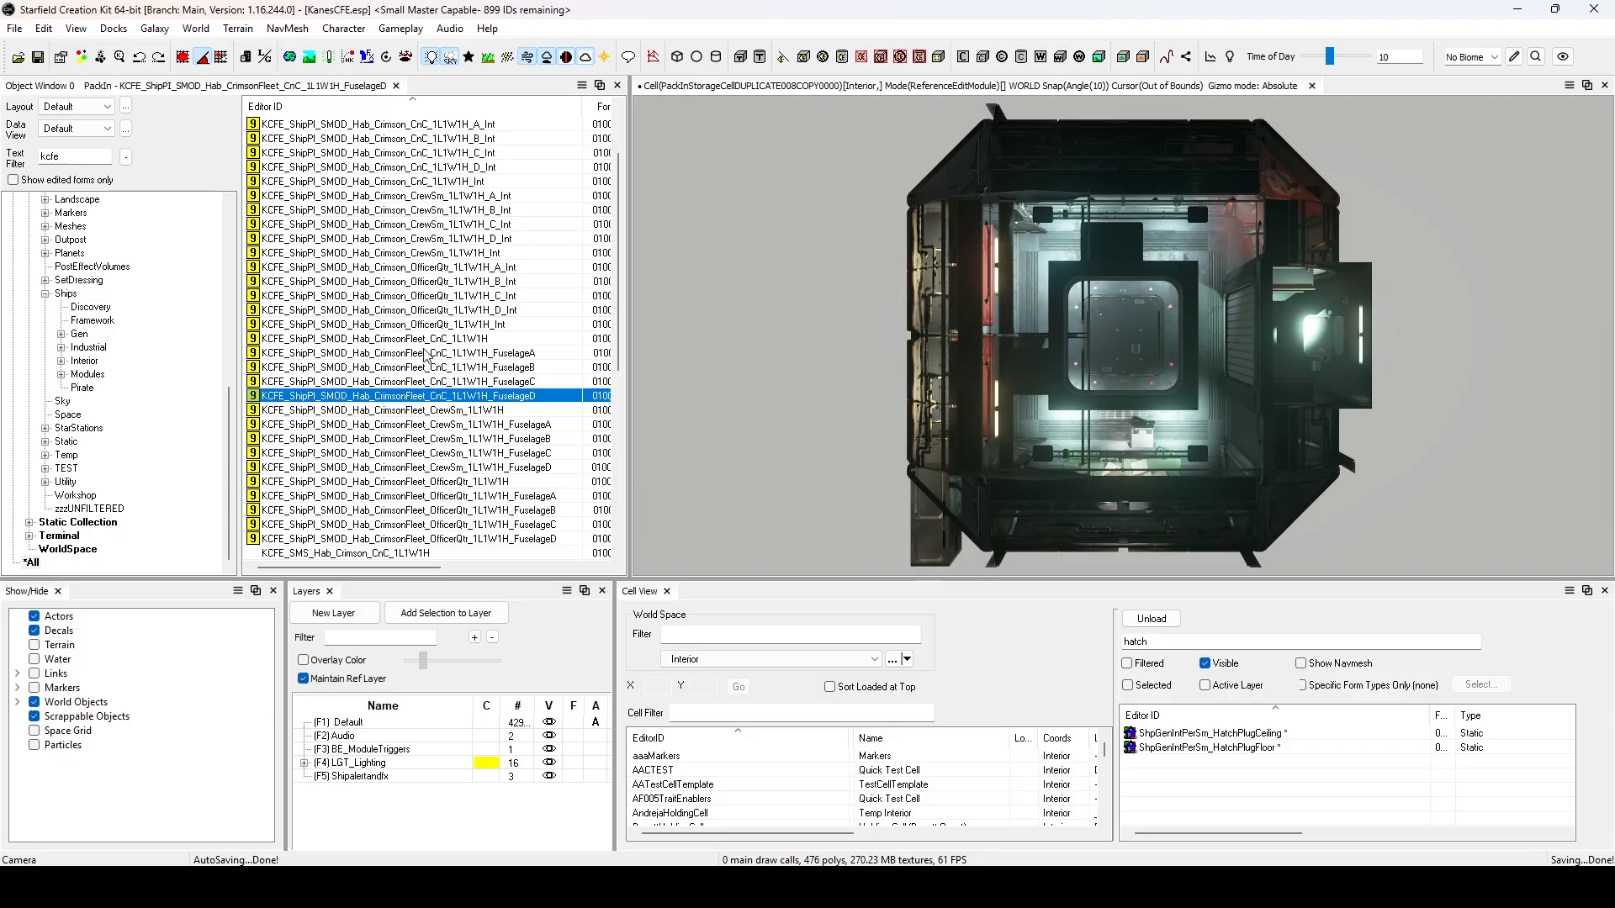
pyautogui.click(447, 339)
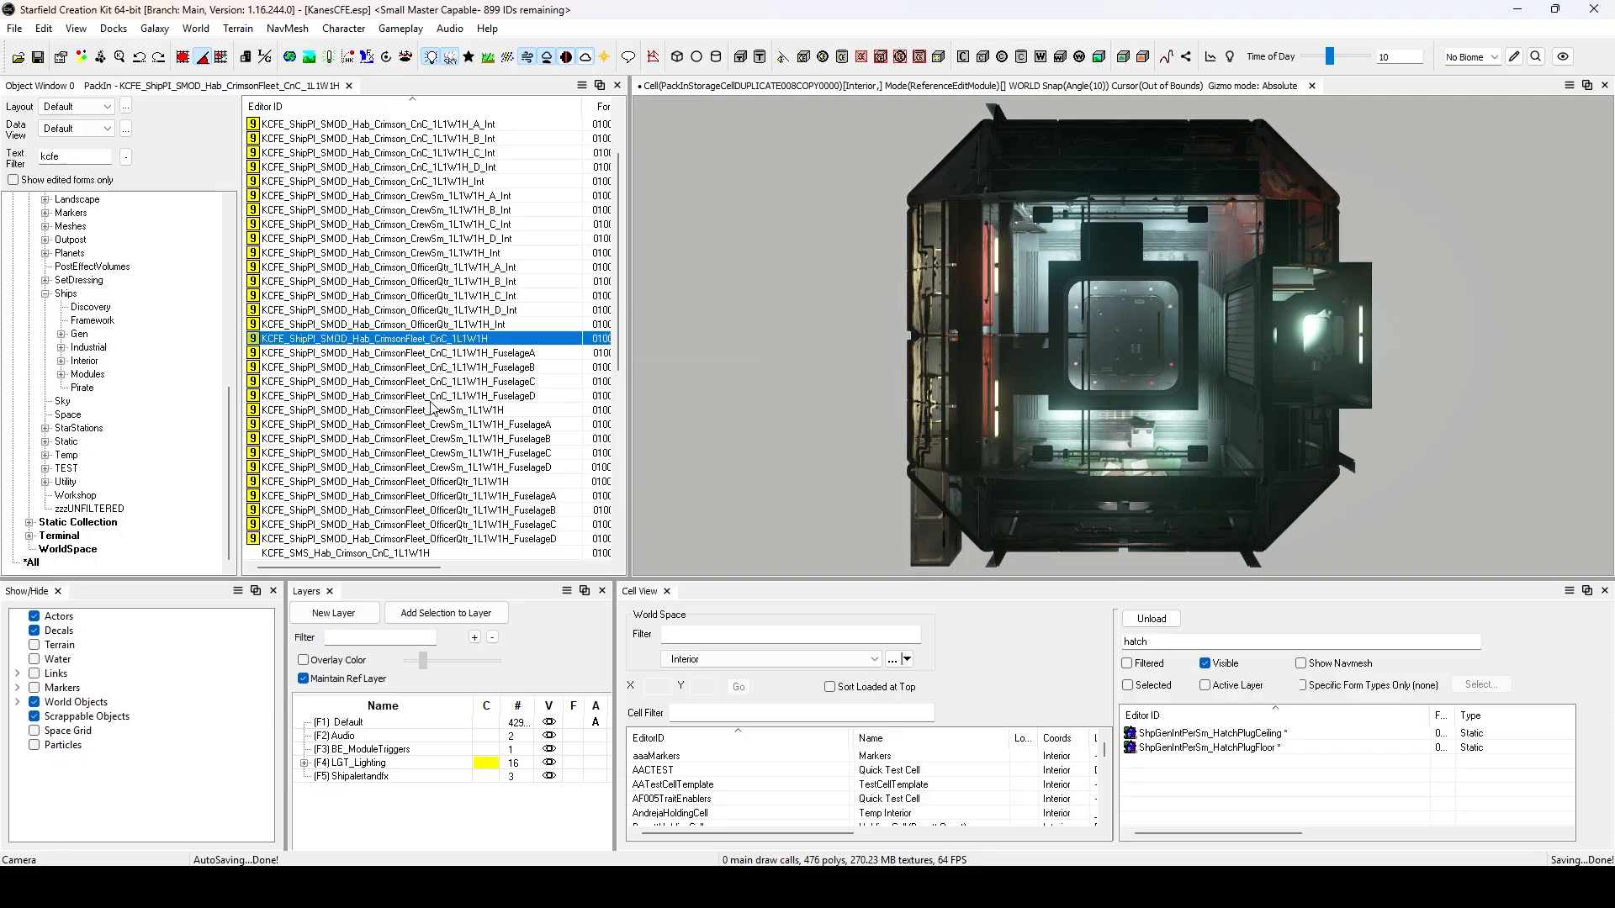
pyautogui.rightClick(485, 341)
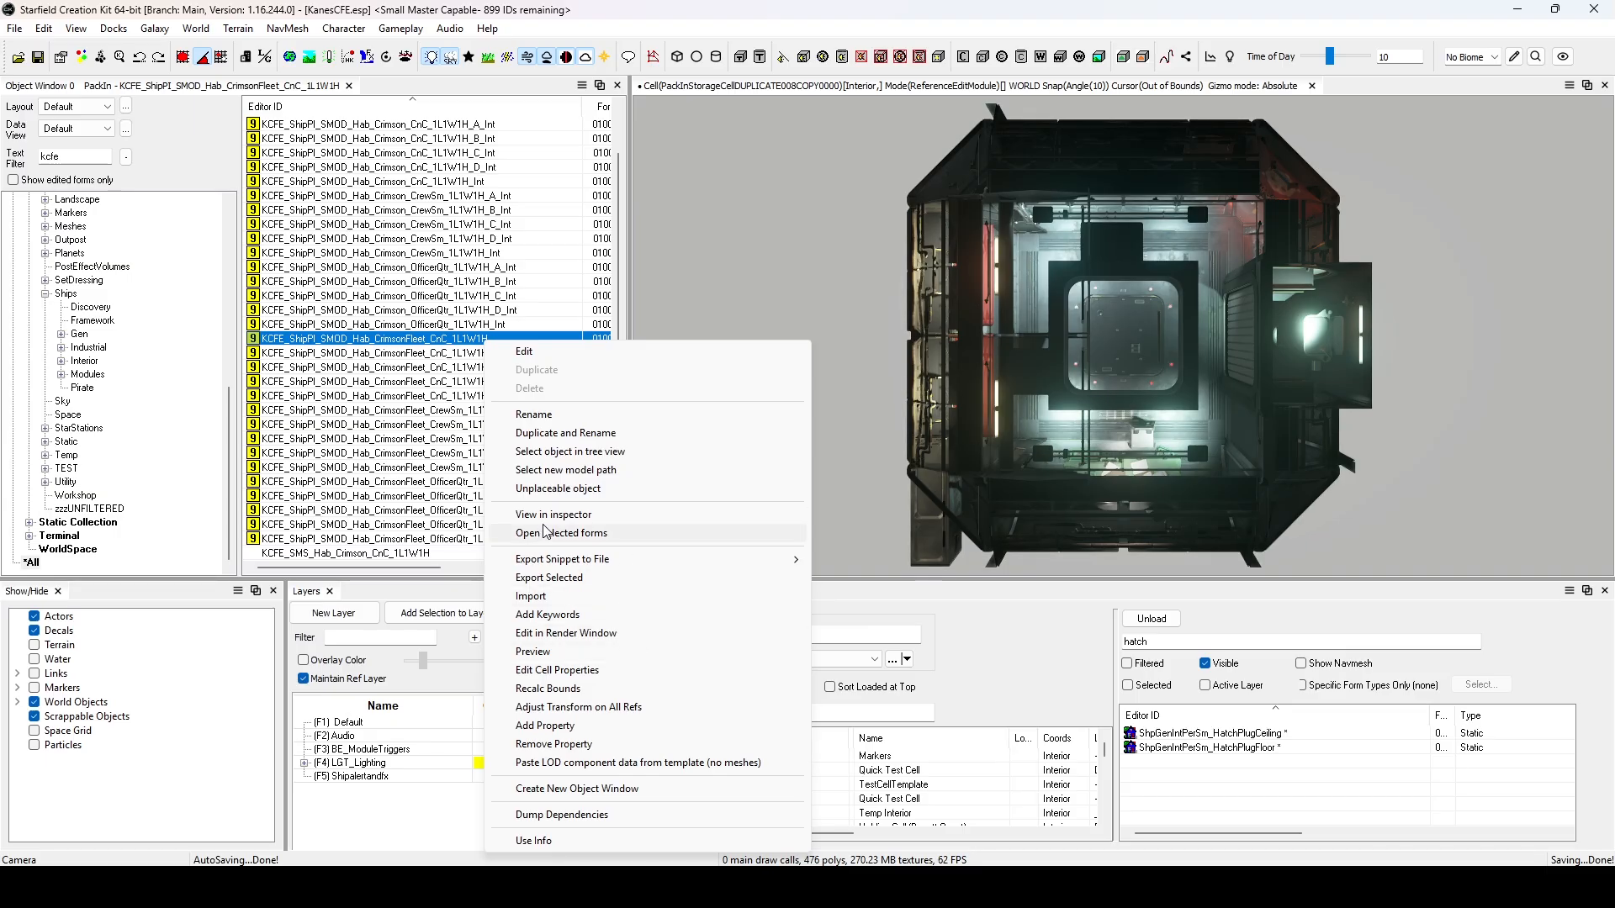
pyautogui.click(567, 516)
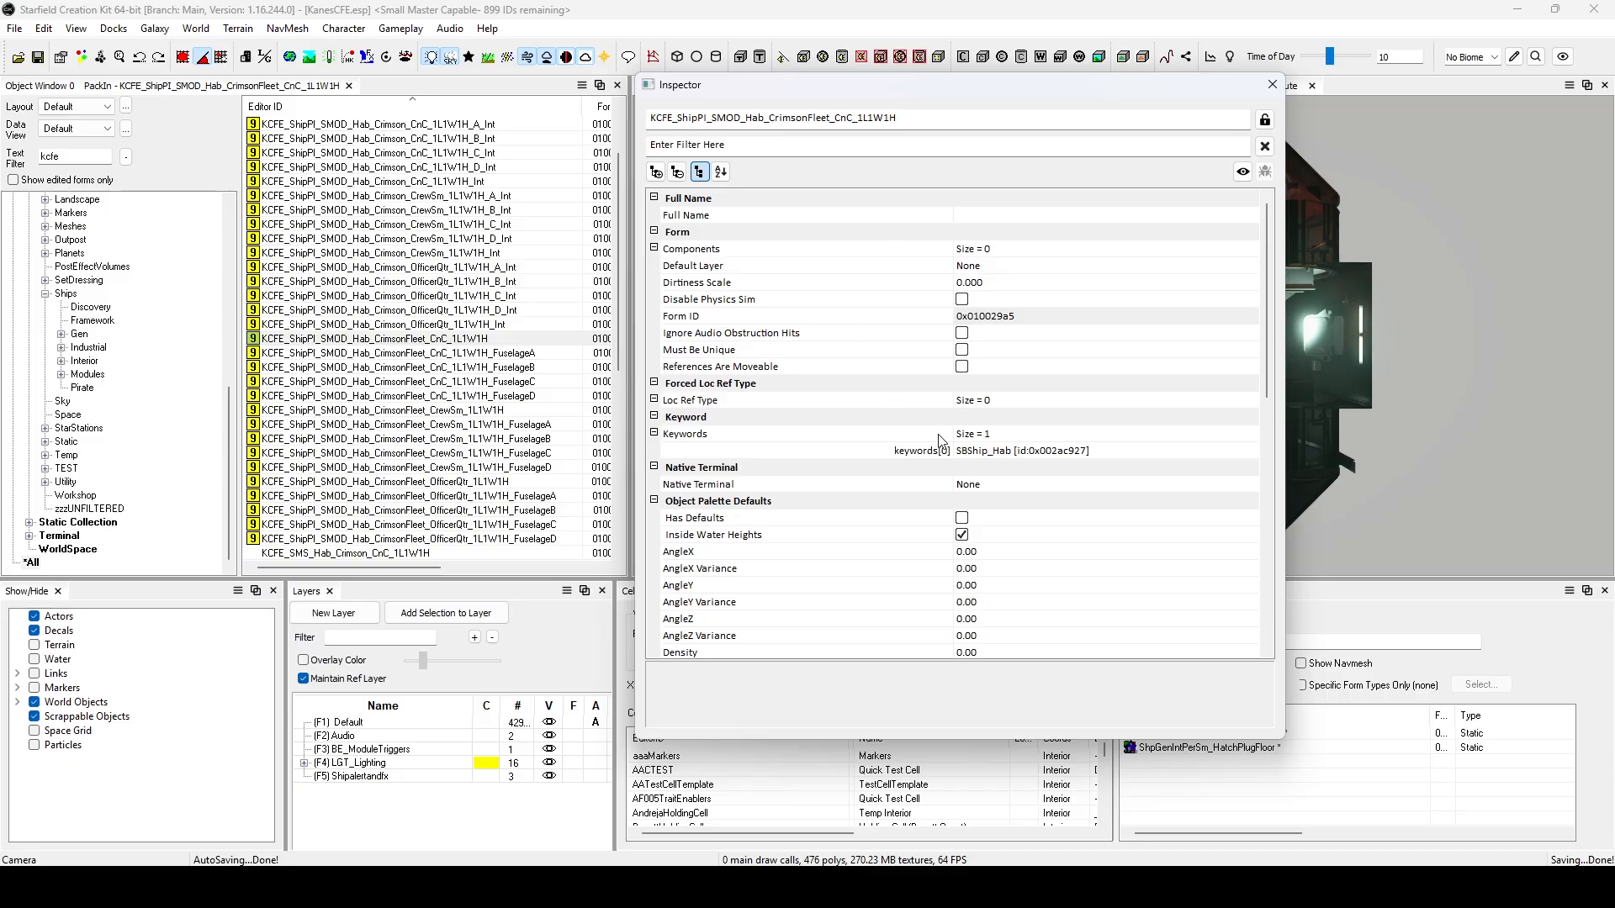
pyautogui.scroll(-2, 936, 442)
pyautogui.scroll(-9, 936, 441)
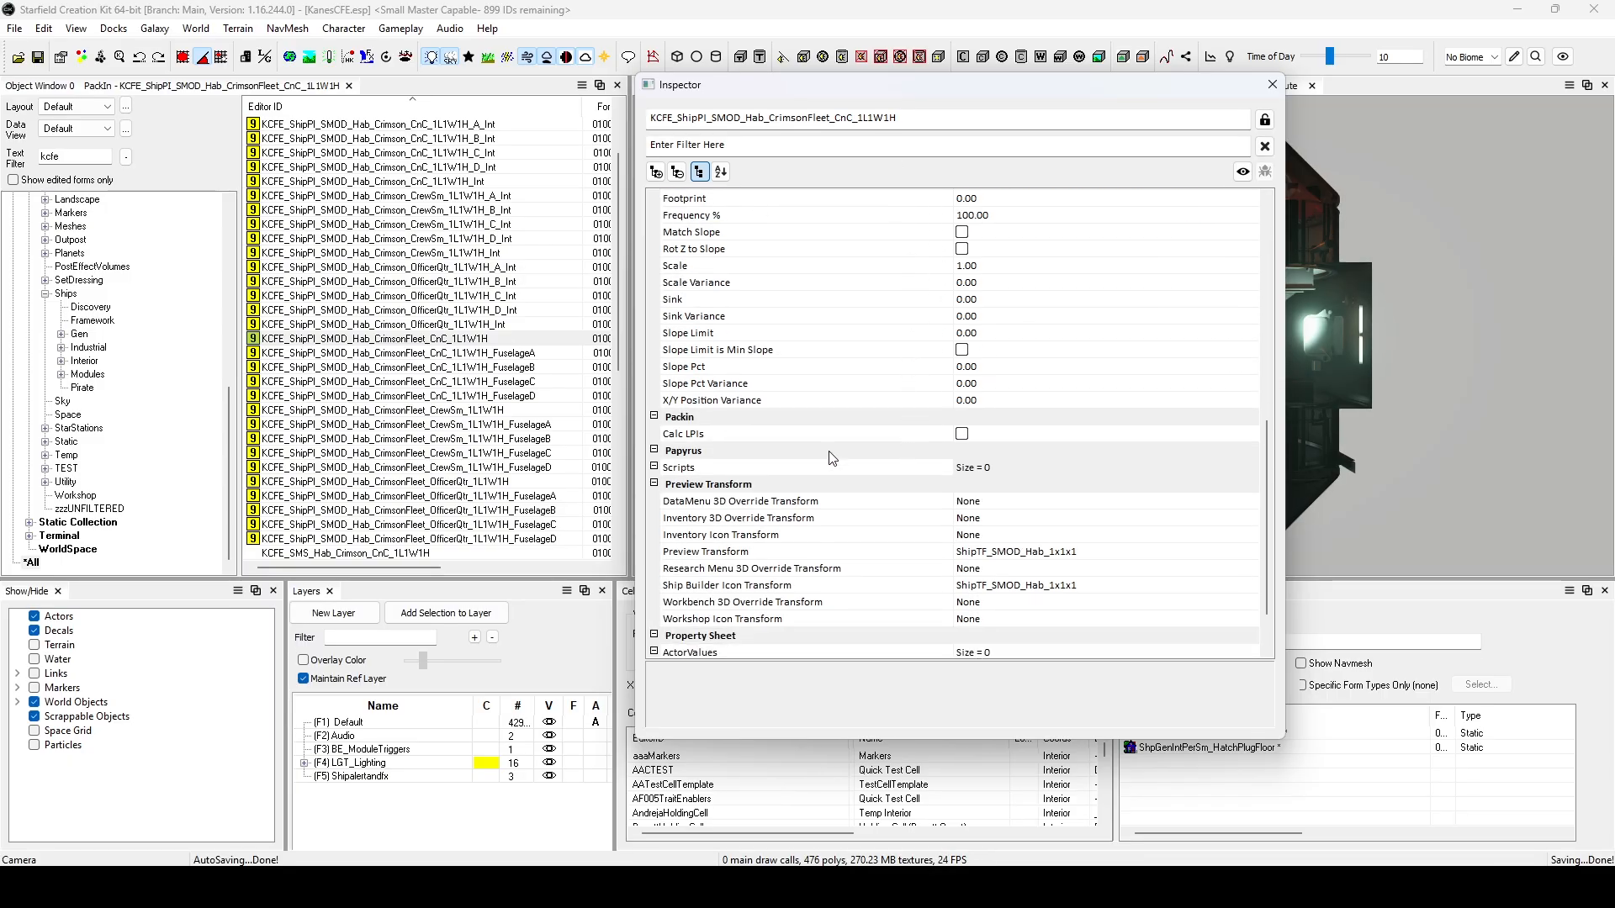
pyautogui.scroll(-2, 683, 465)
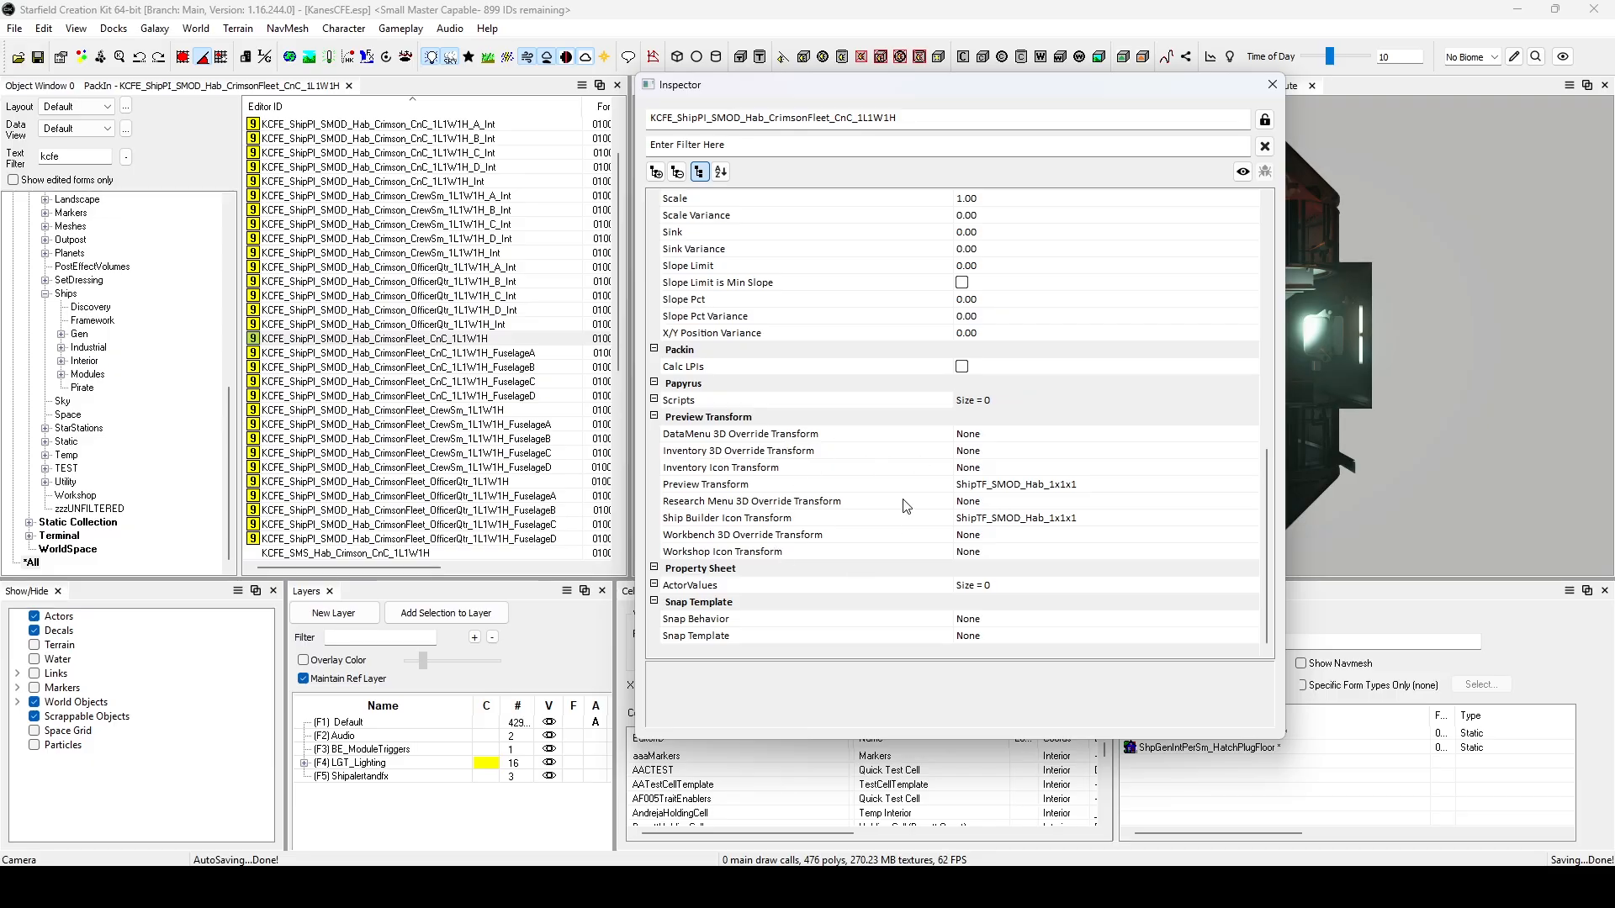
# Examine the CnC hab's Preview Transform and the choices for its Ship Builder Icon Transform, and close the inspector without changes.
pyautogui.click(755, 485)
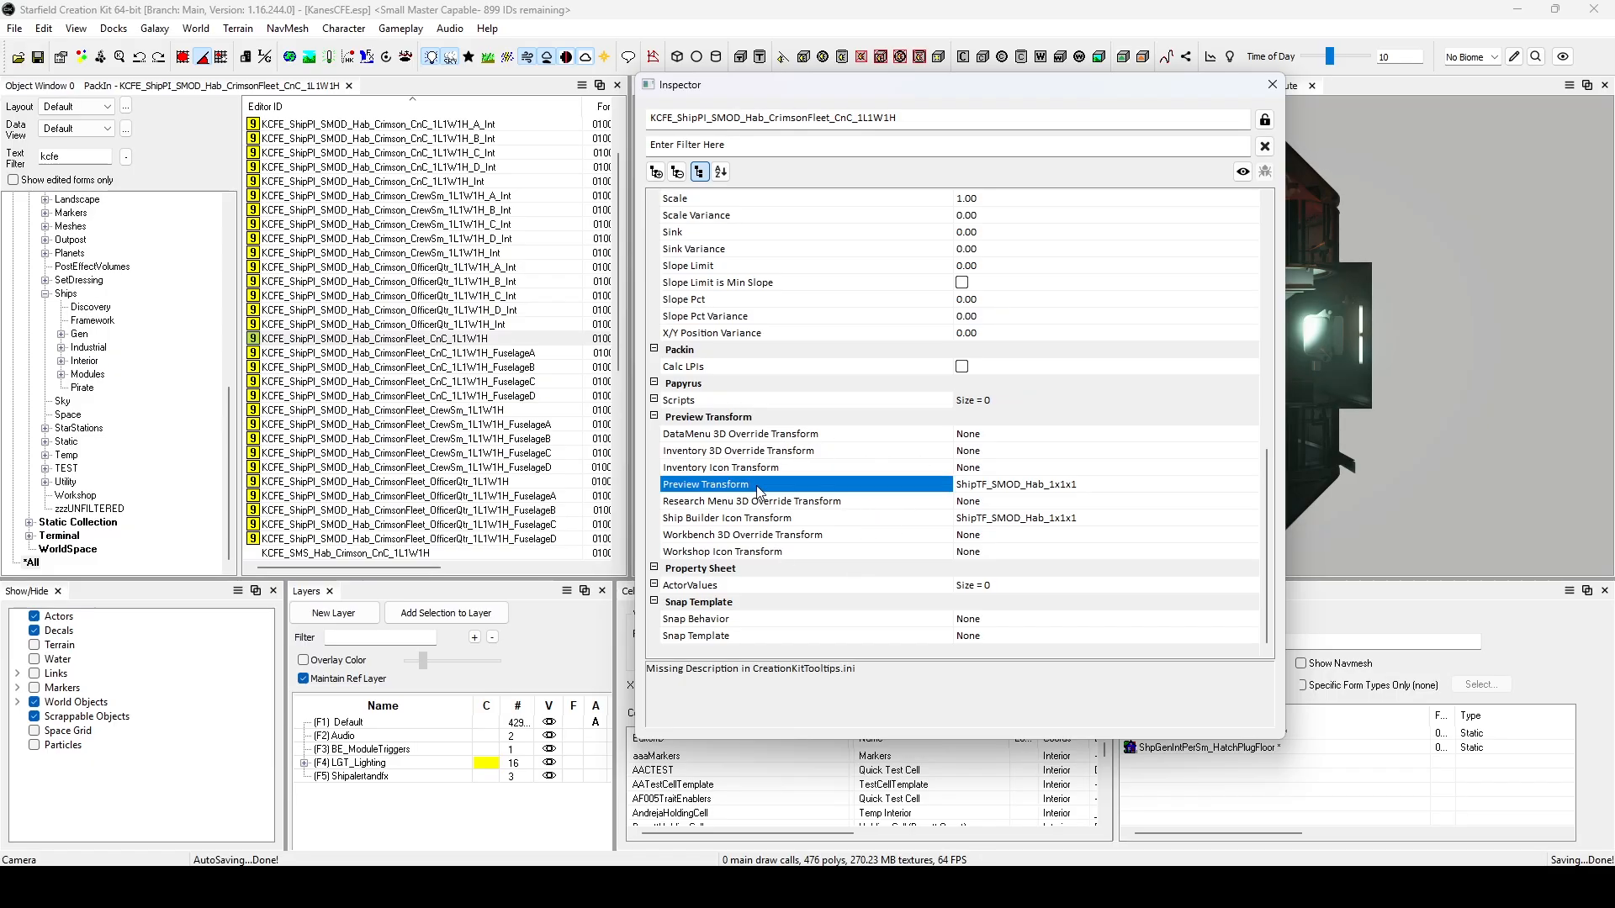
pyautogui.click(798, 520)
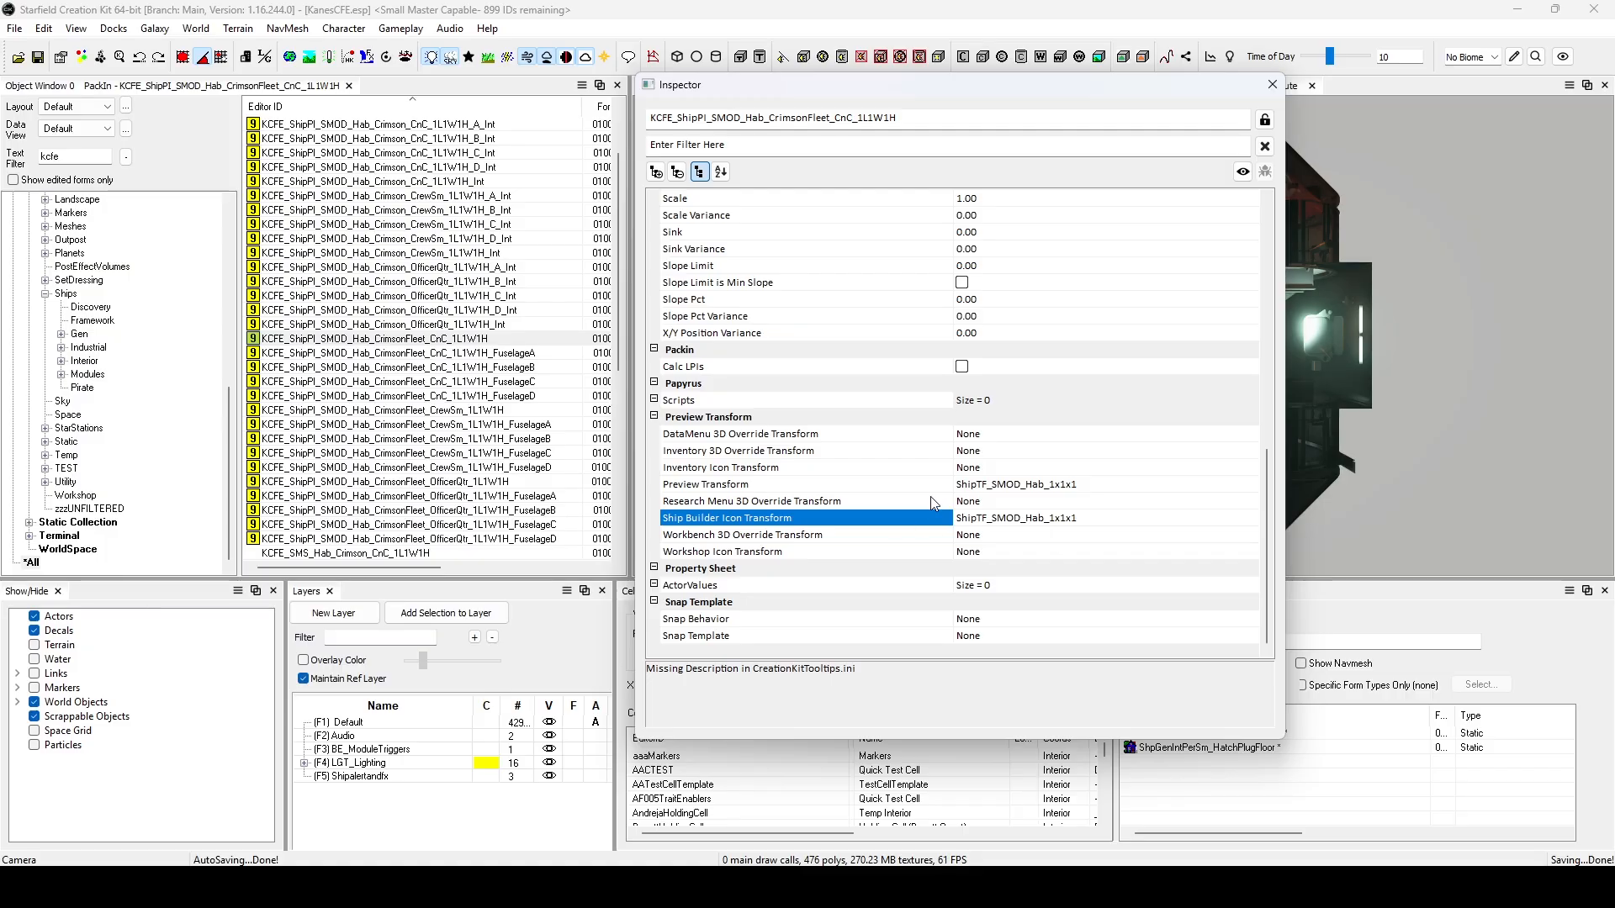
pyautogui.click(981, 519)
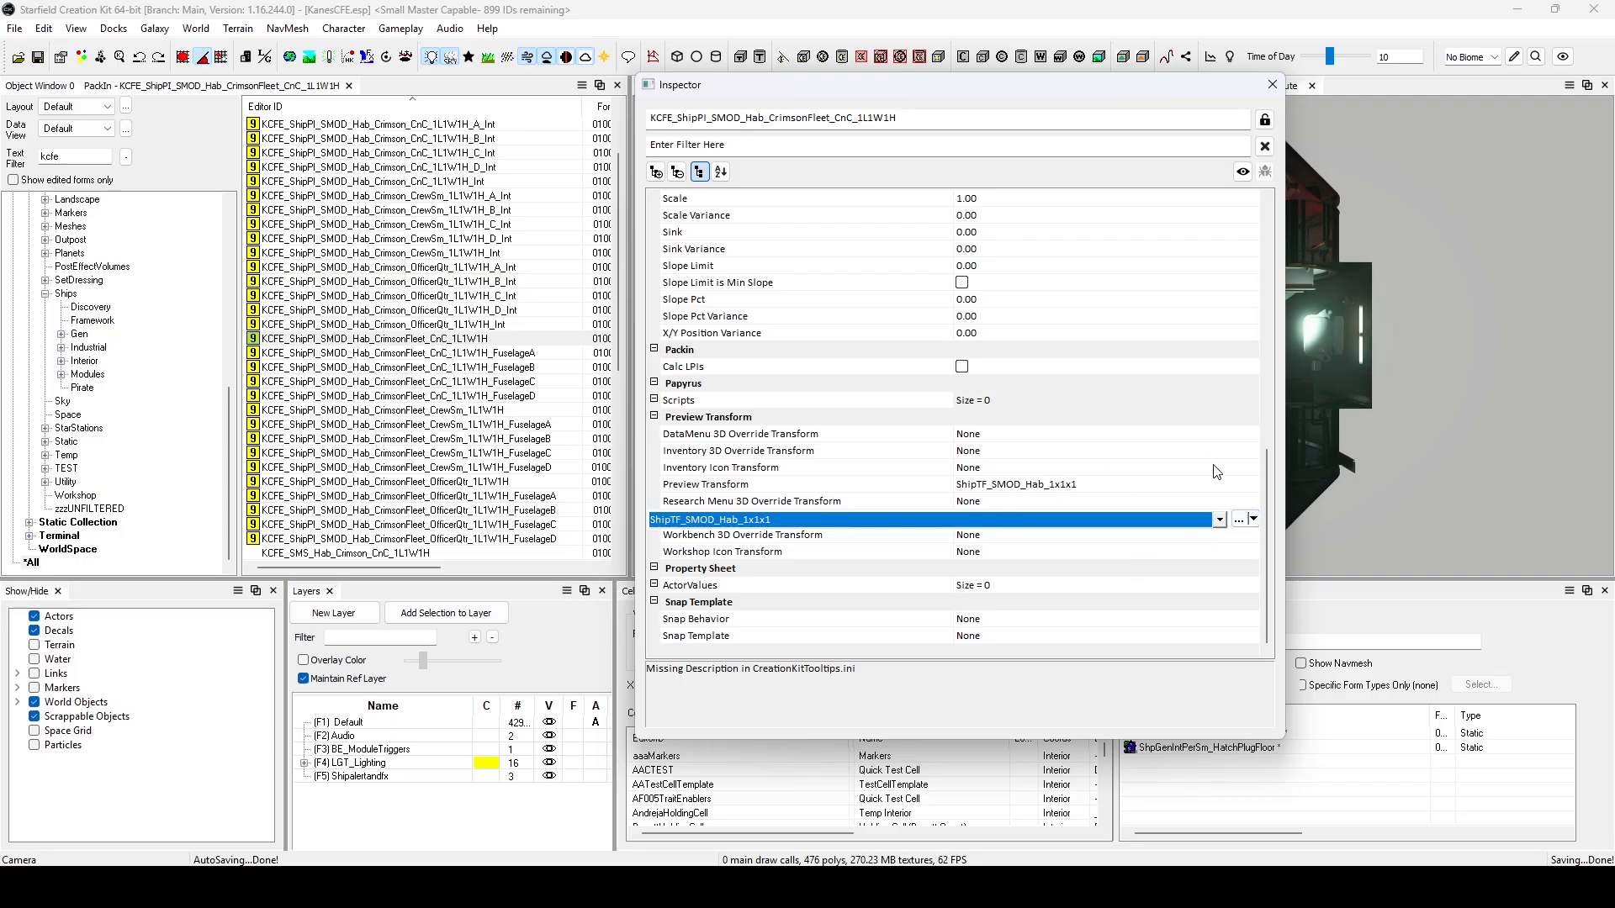
pyautogui.click(1219, 519)
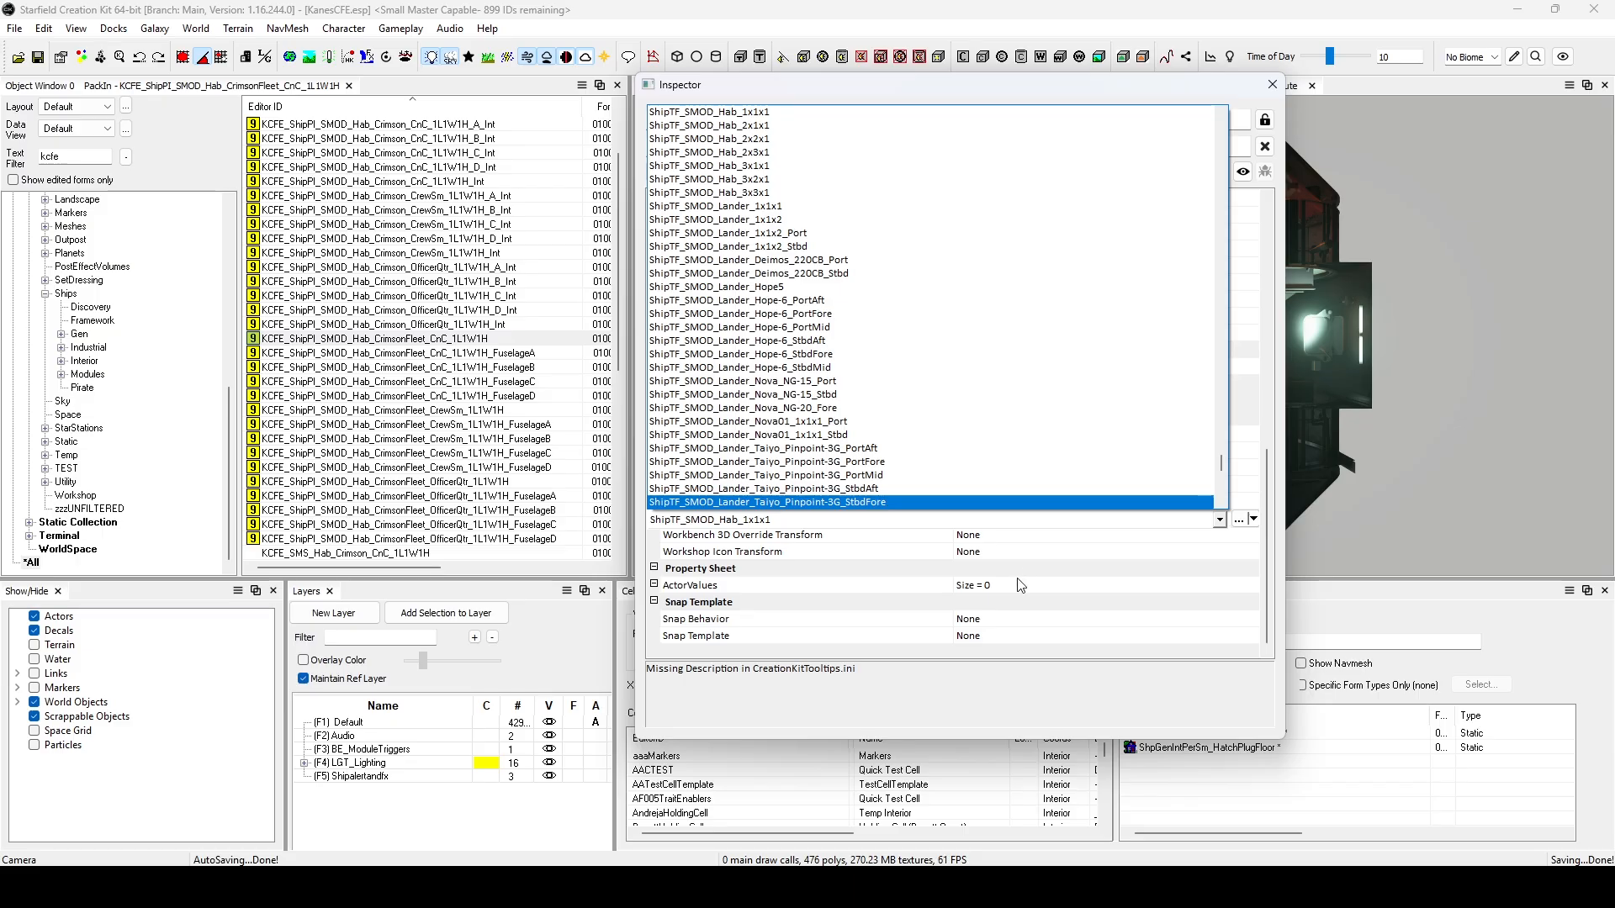
pyautogui.click(1072, 586)
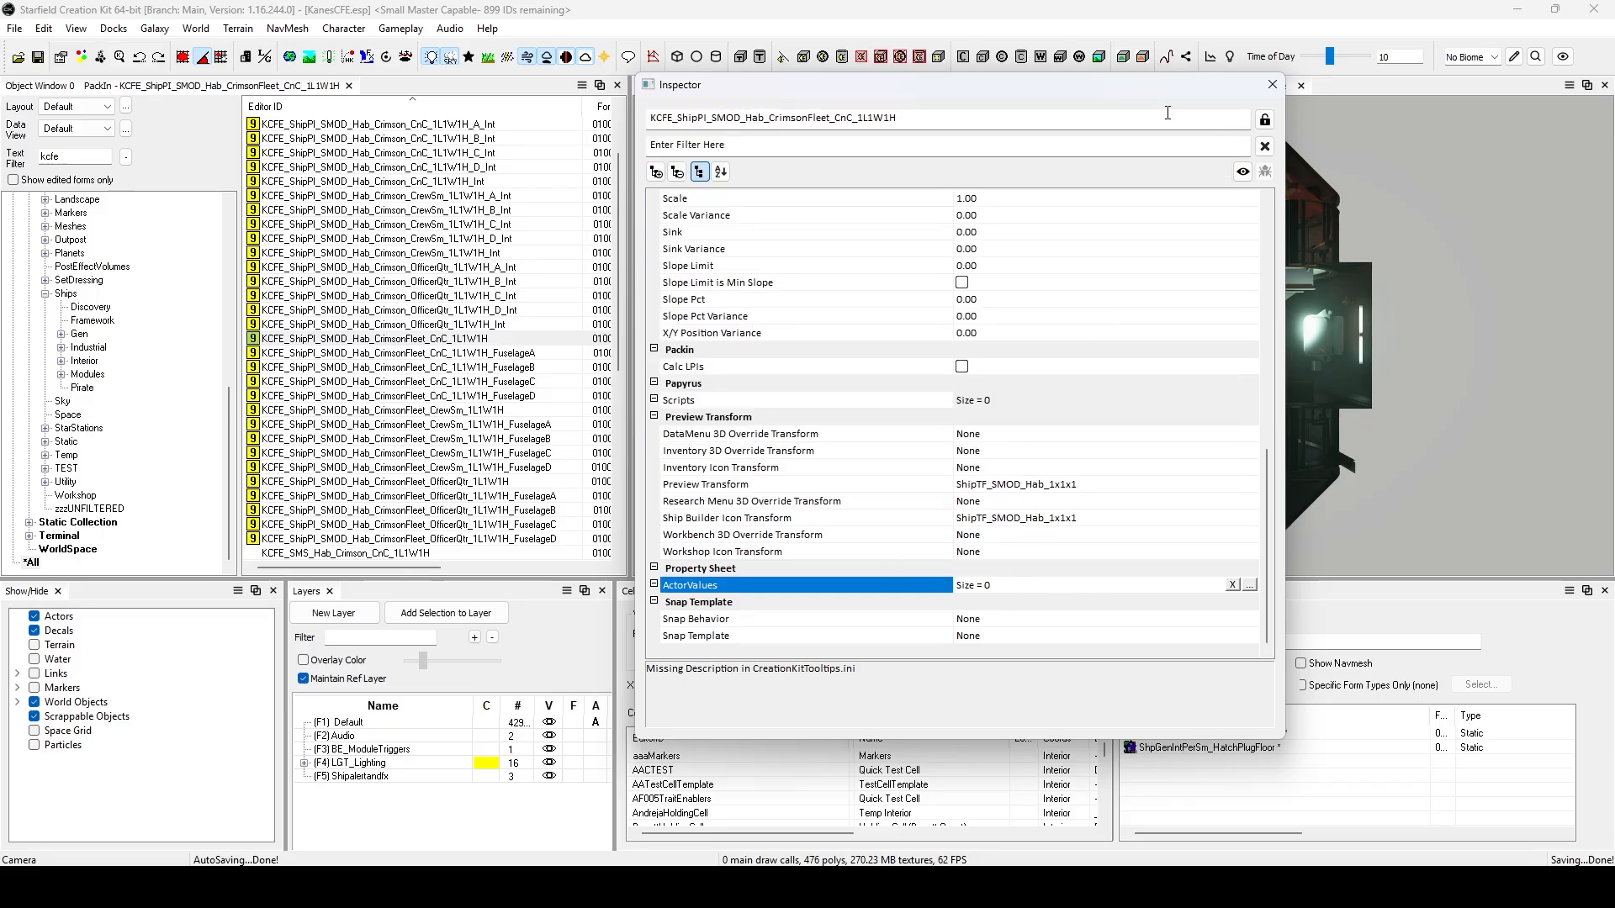
pyautogui.click(1271, 84)
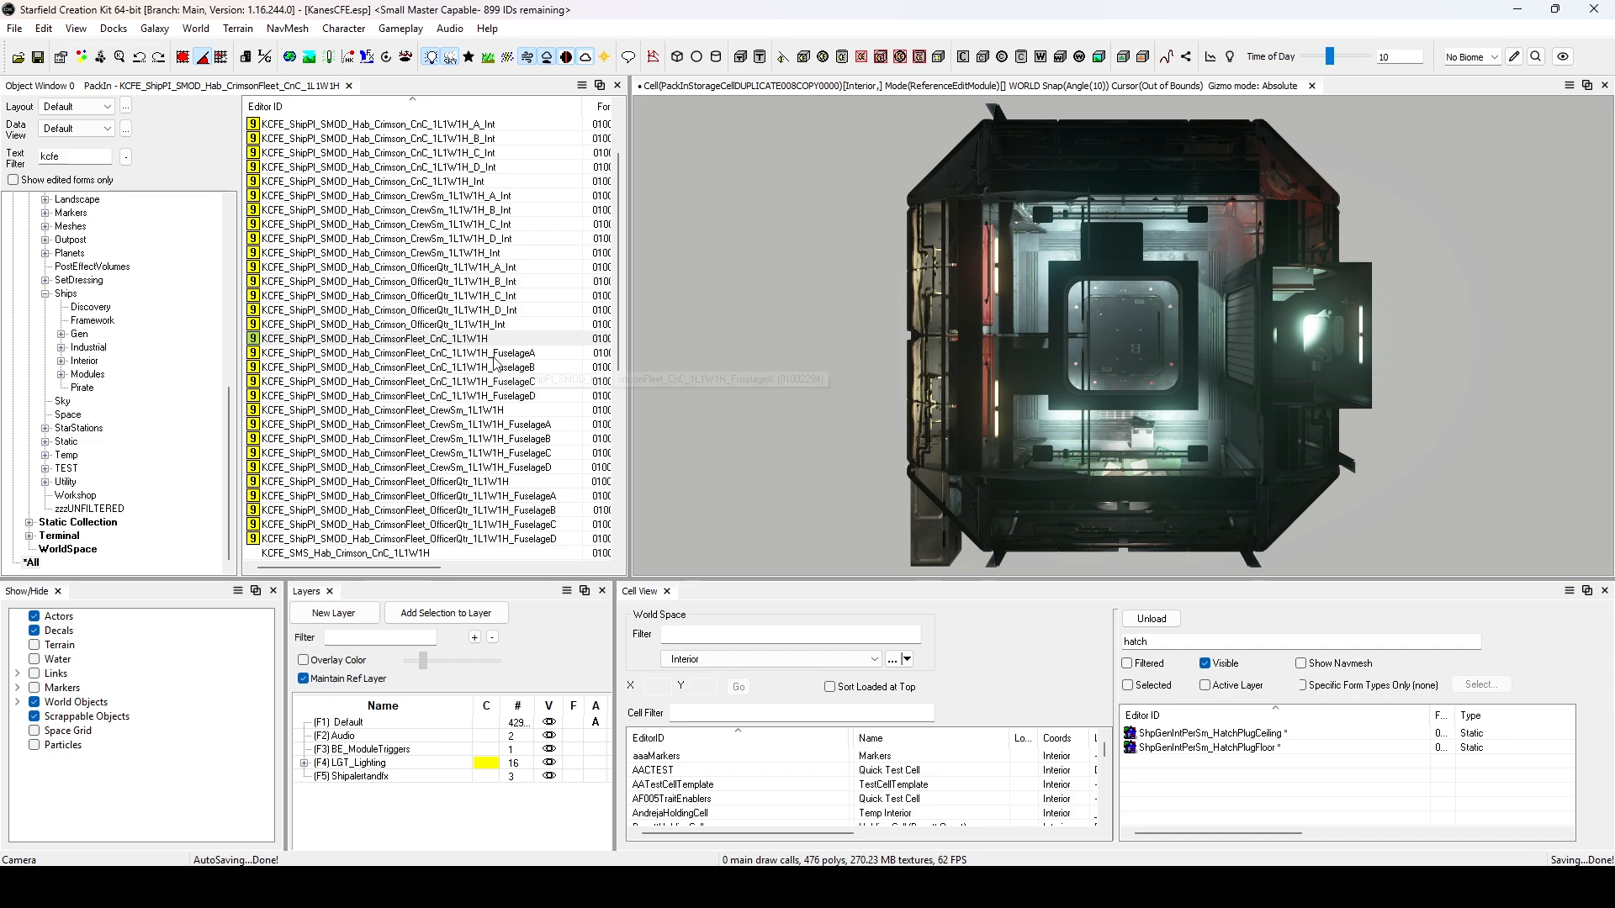
# Check the Preview Transform section of KCFE_ShipPI_SMOD_Hab_CrimsonFleet_CnC_1L1W1H_FuselageA in the inspector.
pyautogui.rightClick(503, 353)
pyautogui.click(575, 530)
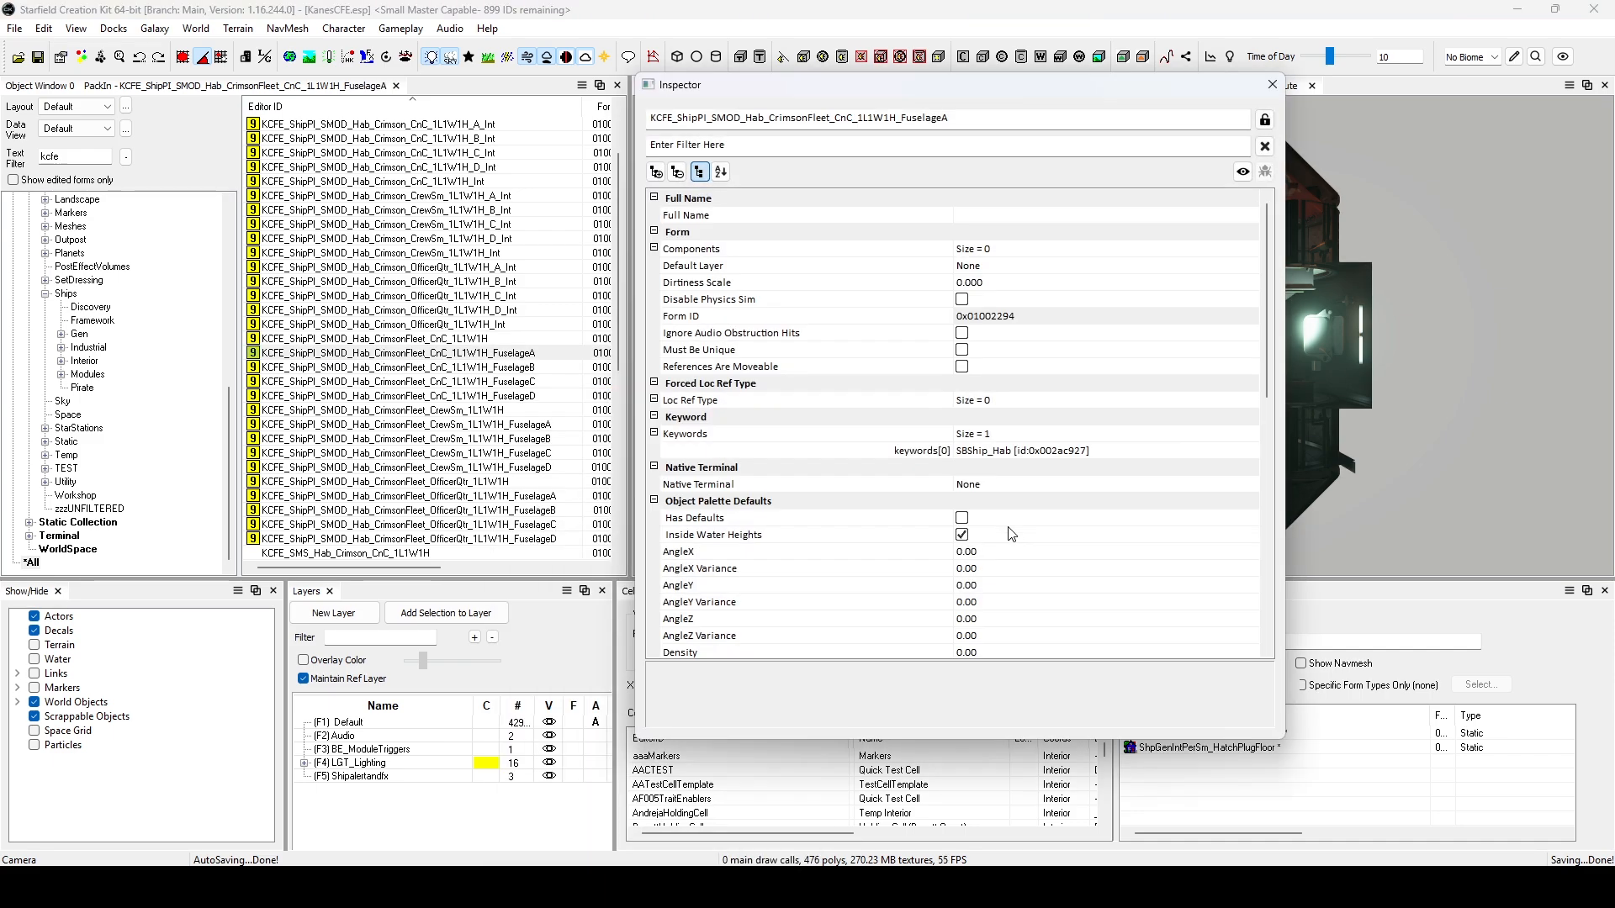
pyautogui.scroll(-5, 1010, 533)
pyautogui.scroll(-3, 1008, 527)
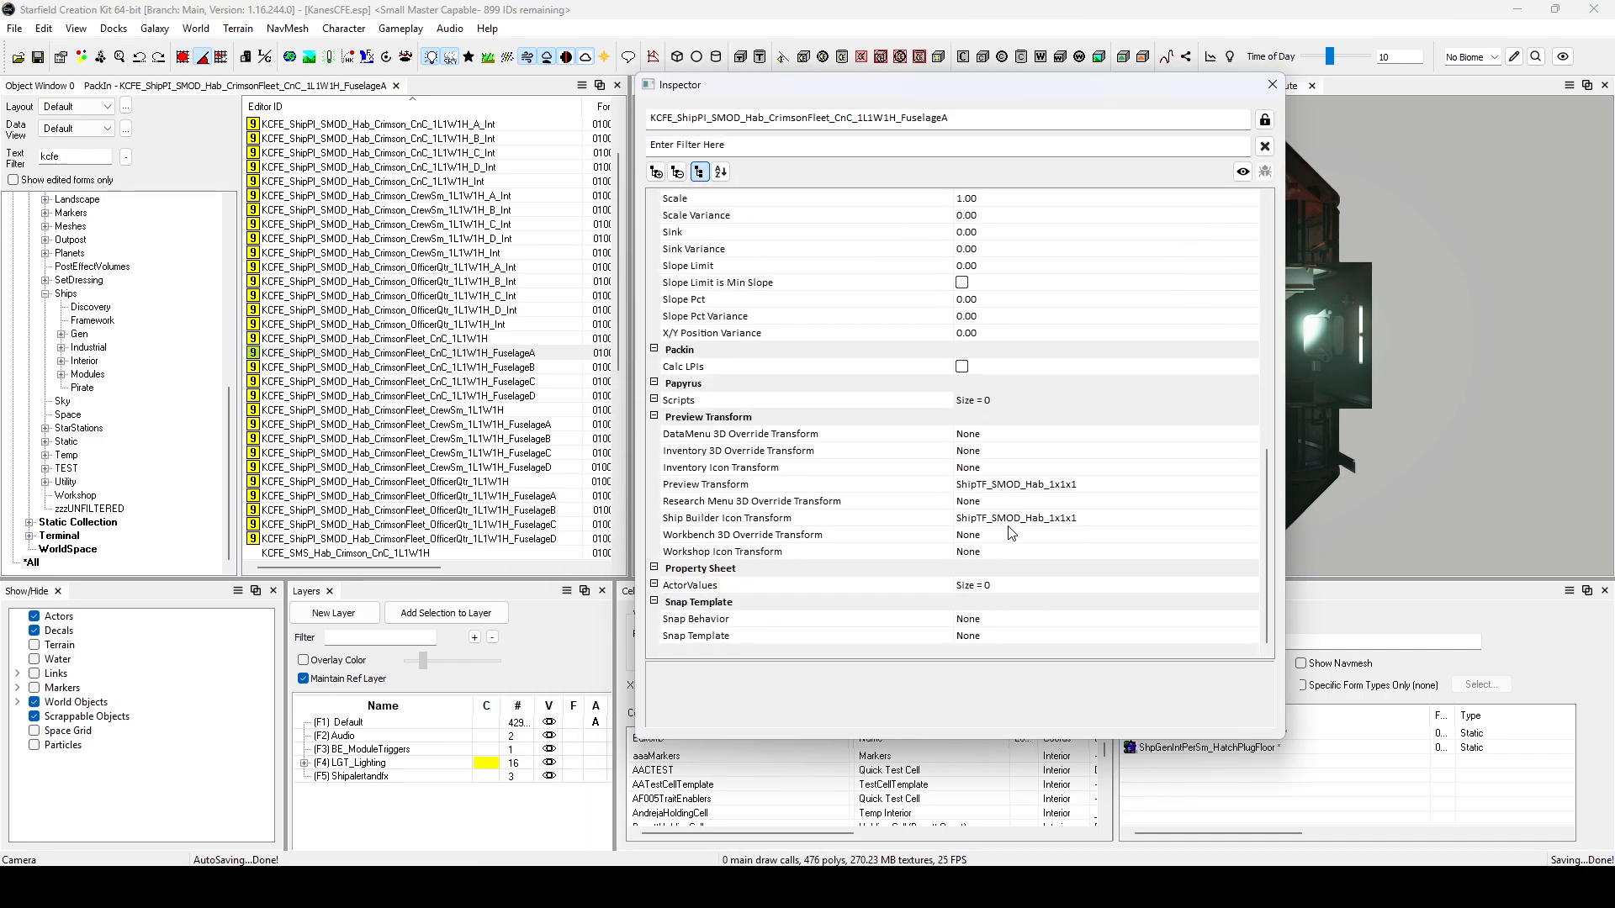
pyautogui.click(1271, 85)
# Check the Preview Transform section of KCFE_ShipPI_SMOD_Hab_CrimsonFleet_CnC_1L1W1H_FuselageB in the inspector.
pyautogui.rightClick(530, 363)
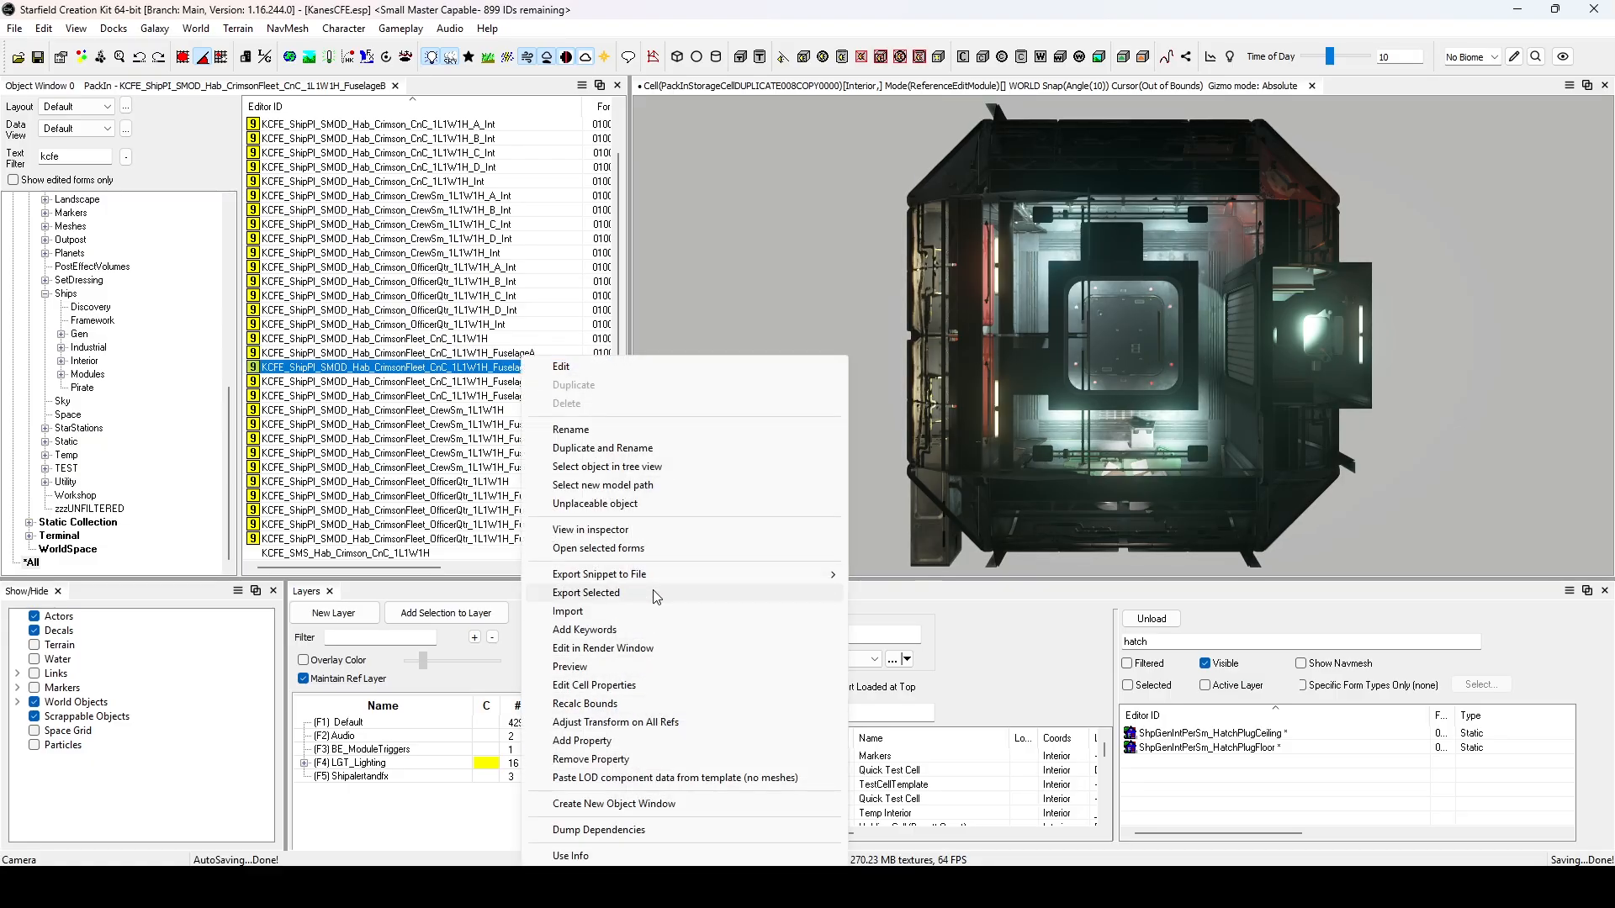
pyautogui.click(702, 535)
pyautogui.scroll(-10, 1041, 539)
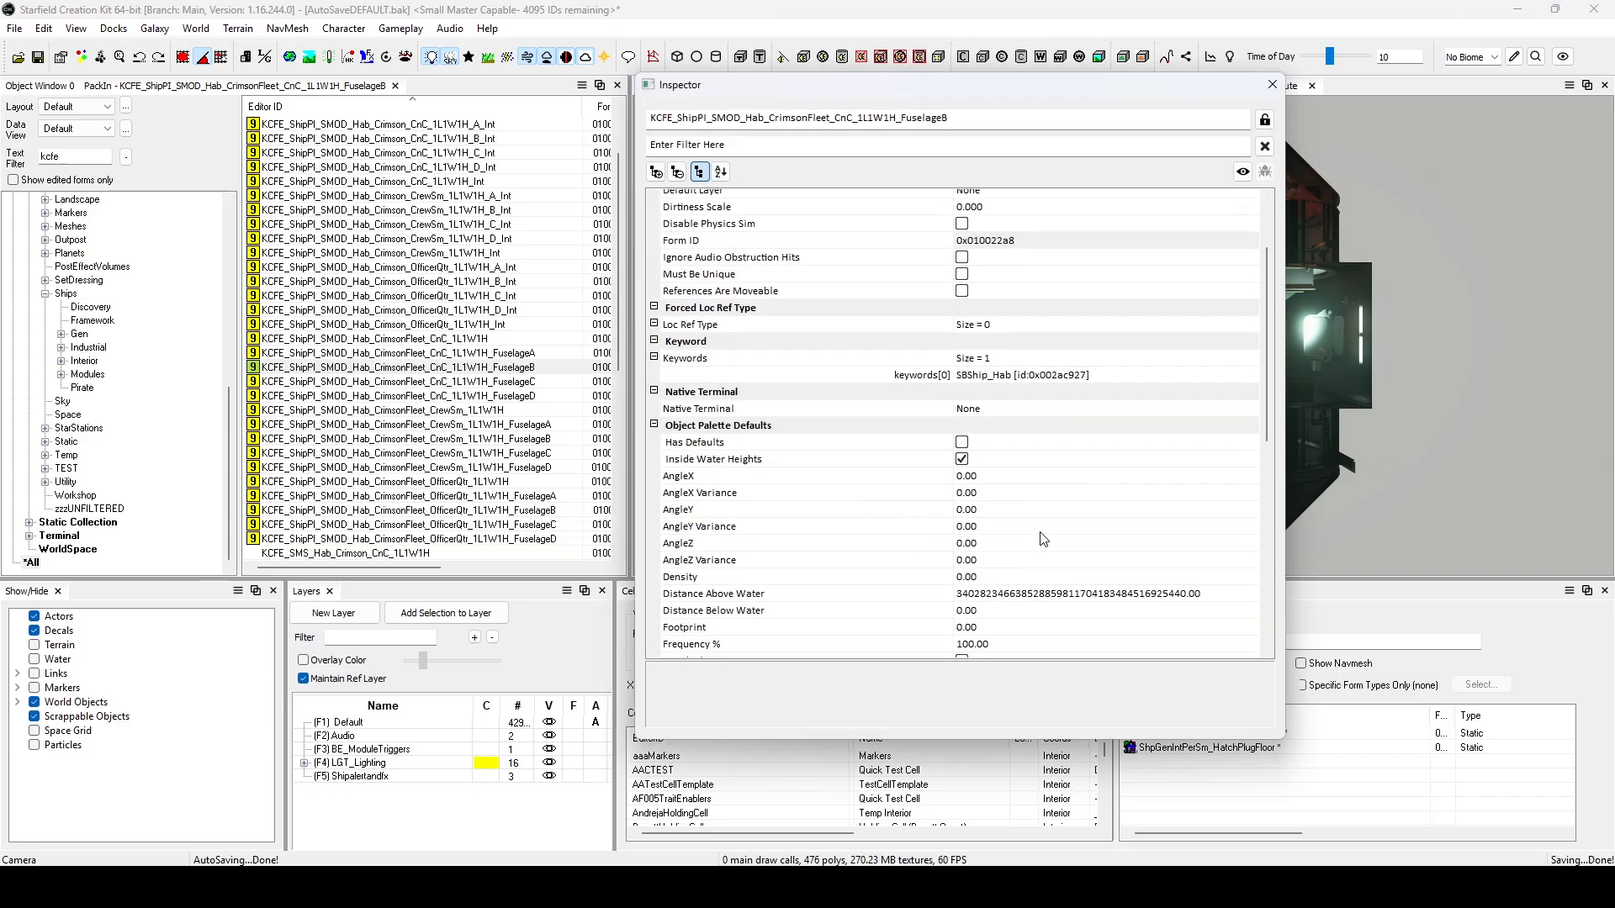
pyautogui.scroll(-3, 1040, 539)
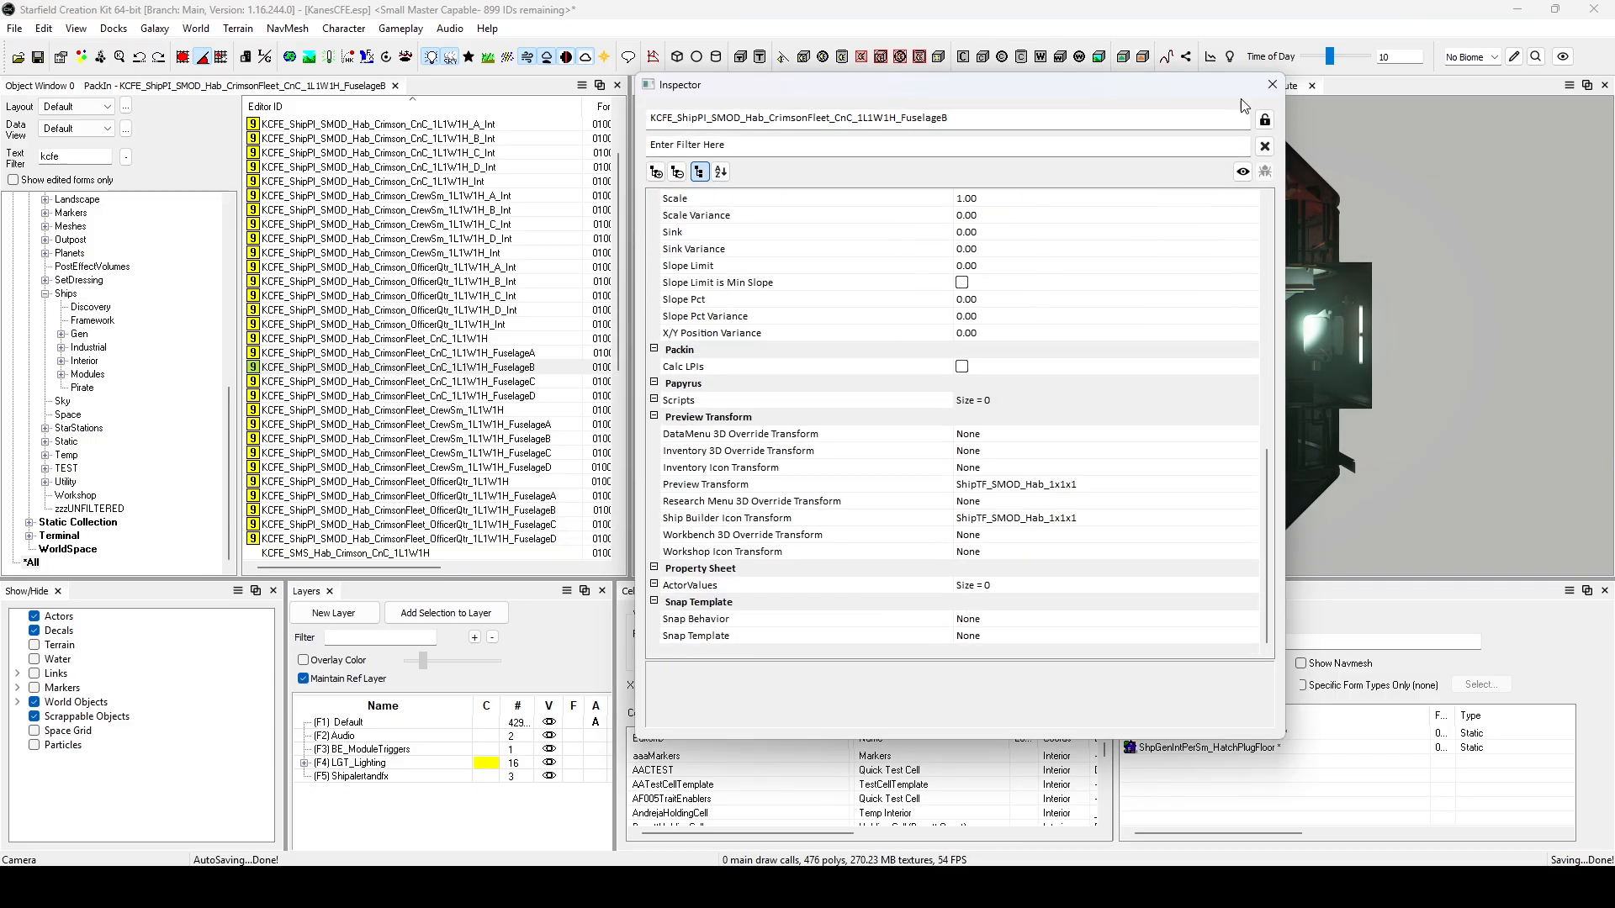
pyautogui.click(1272, 84)
# Check the Preview Transform section of KCFE_ShipPI_SMOD_Hab_CrimsonFleet_CnC_1L1W1H_FuselageC in the inspector.
pyautogui.rightClick(516, 382)
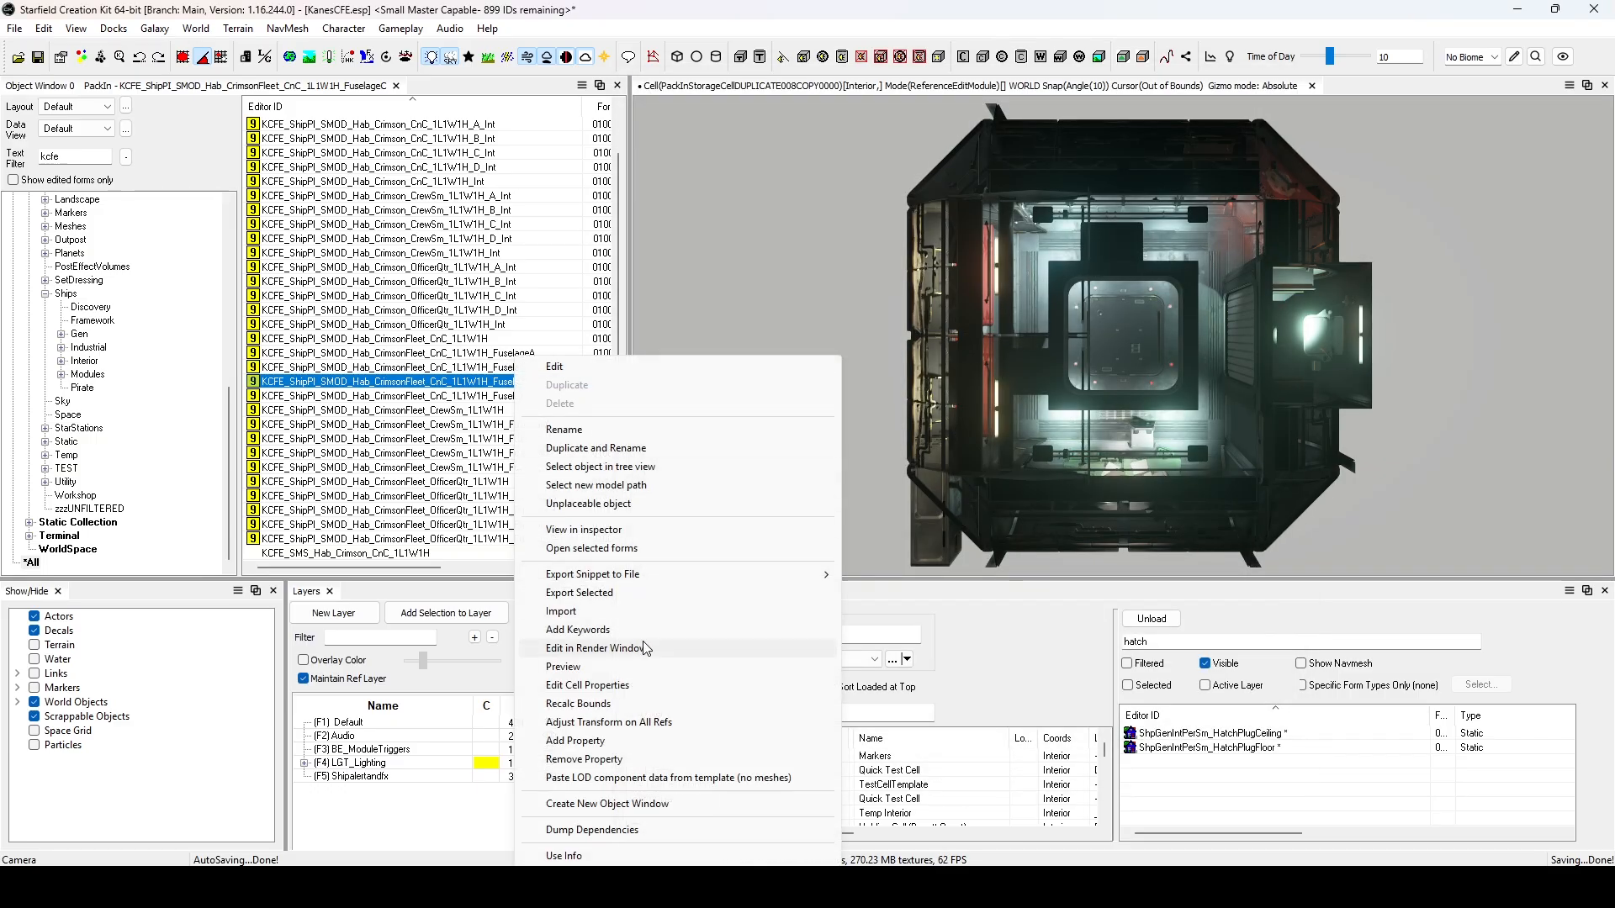
pyautogui.click(654, 541)
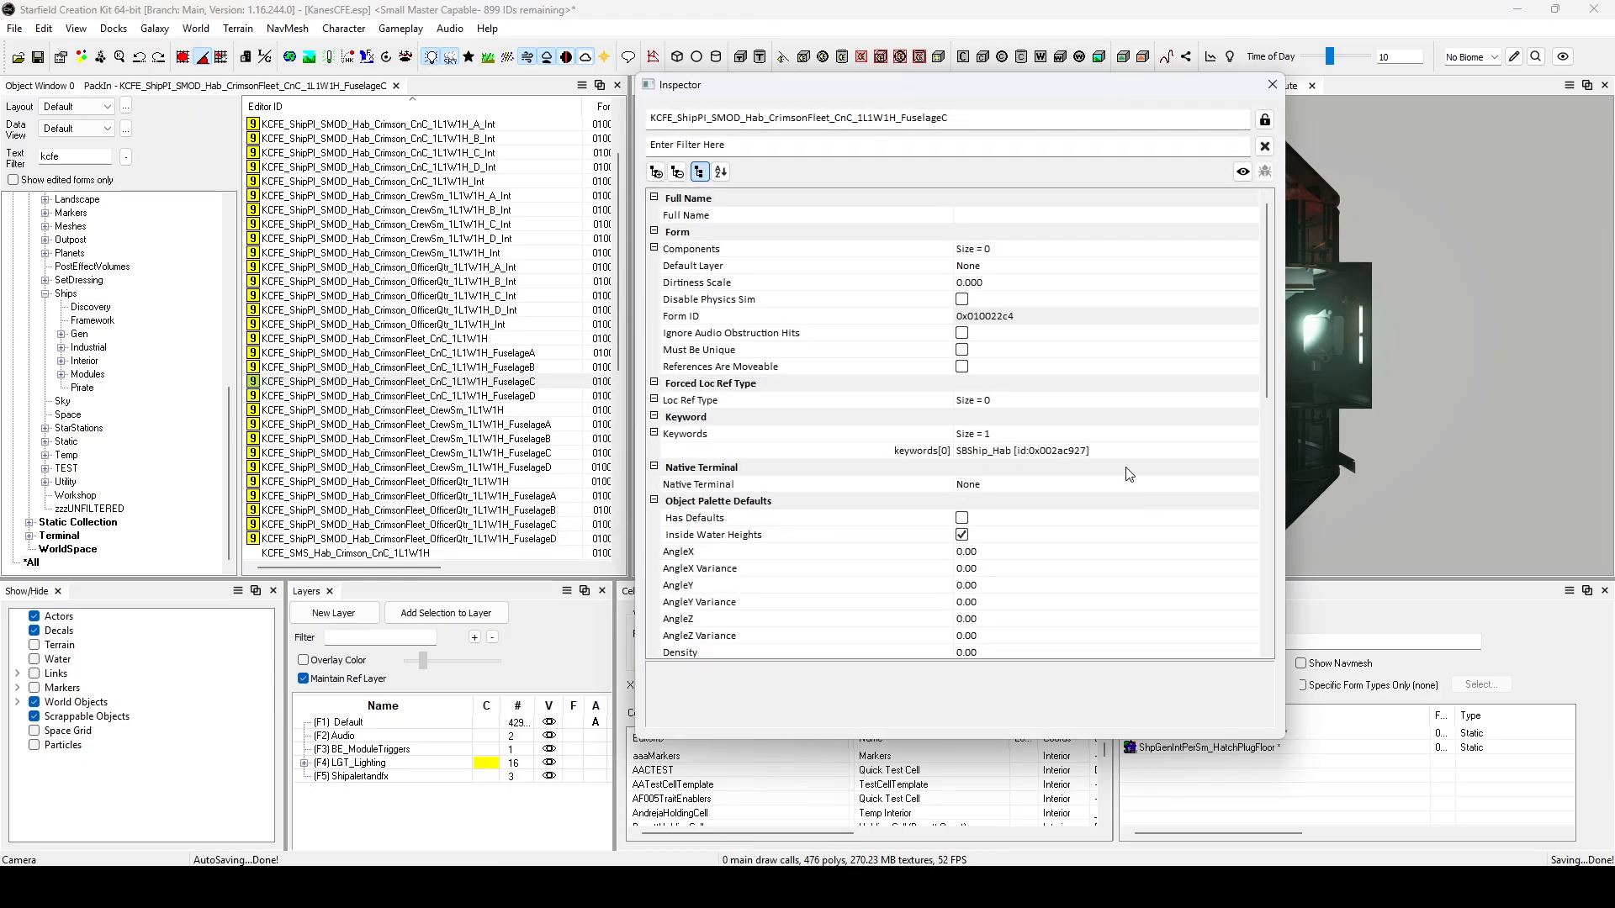
pyautogui.scroll(-10, 1128, 465)
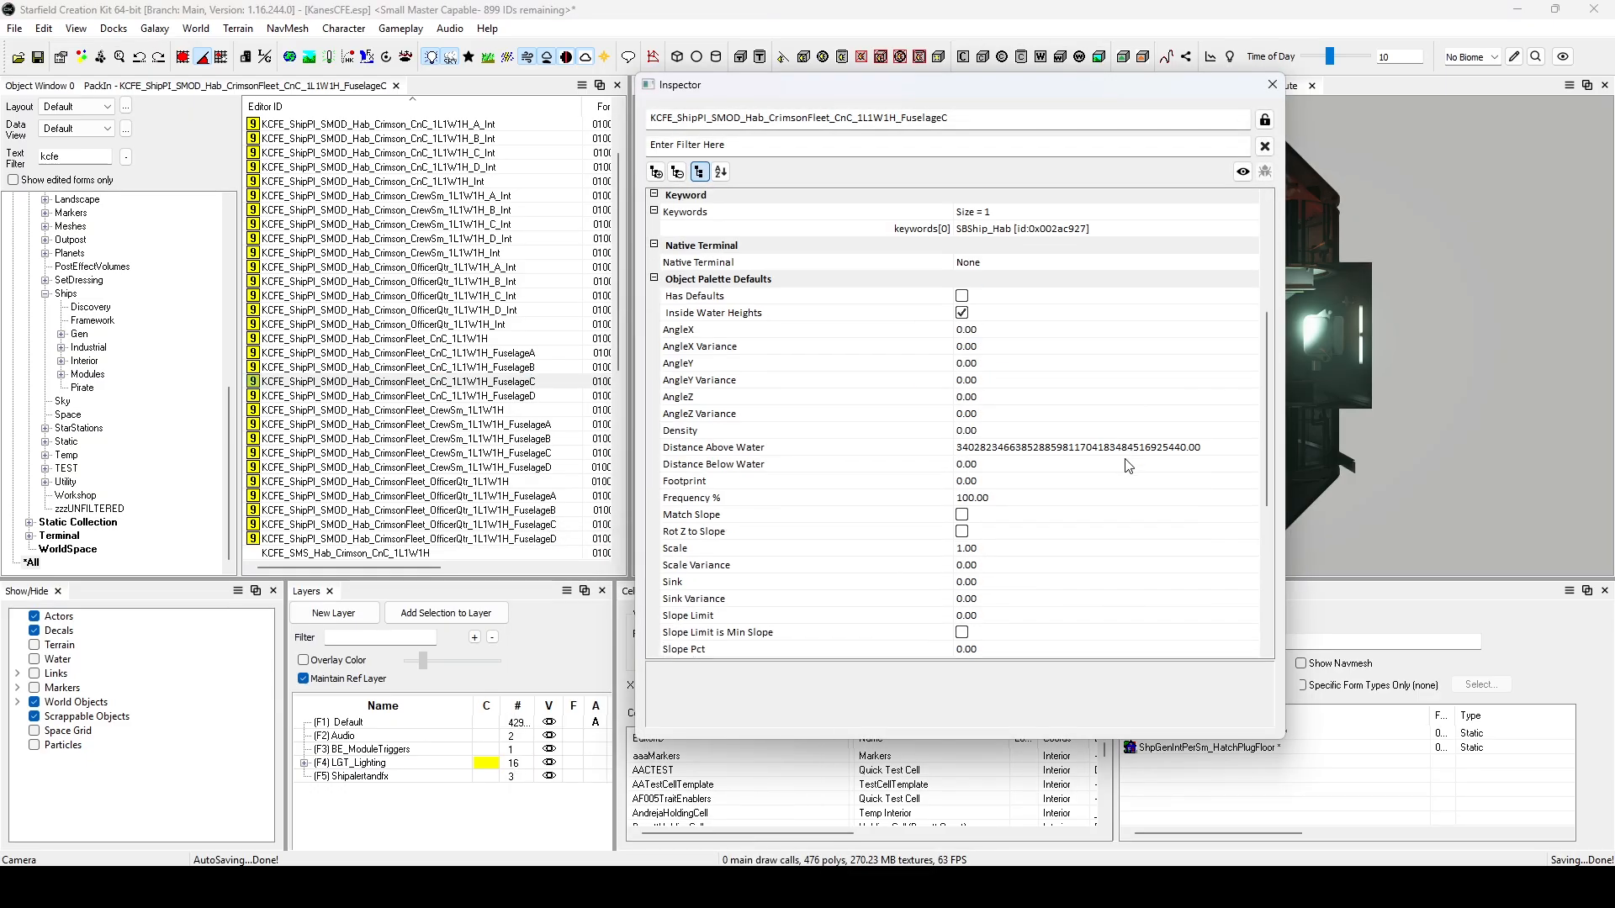
pyautogui.click(1279, 85)
# Check the Preview Transform section of KCFE_ShipPI_SMOD_Hab_CrimsonFleet_CnC_1L1W1H_FuselageD in the inspector.
pyautogui.rightClick(513, 396)
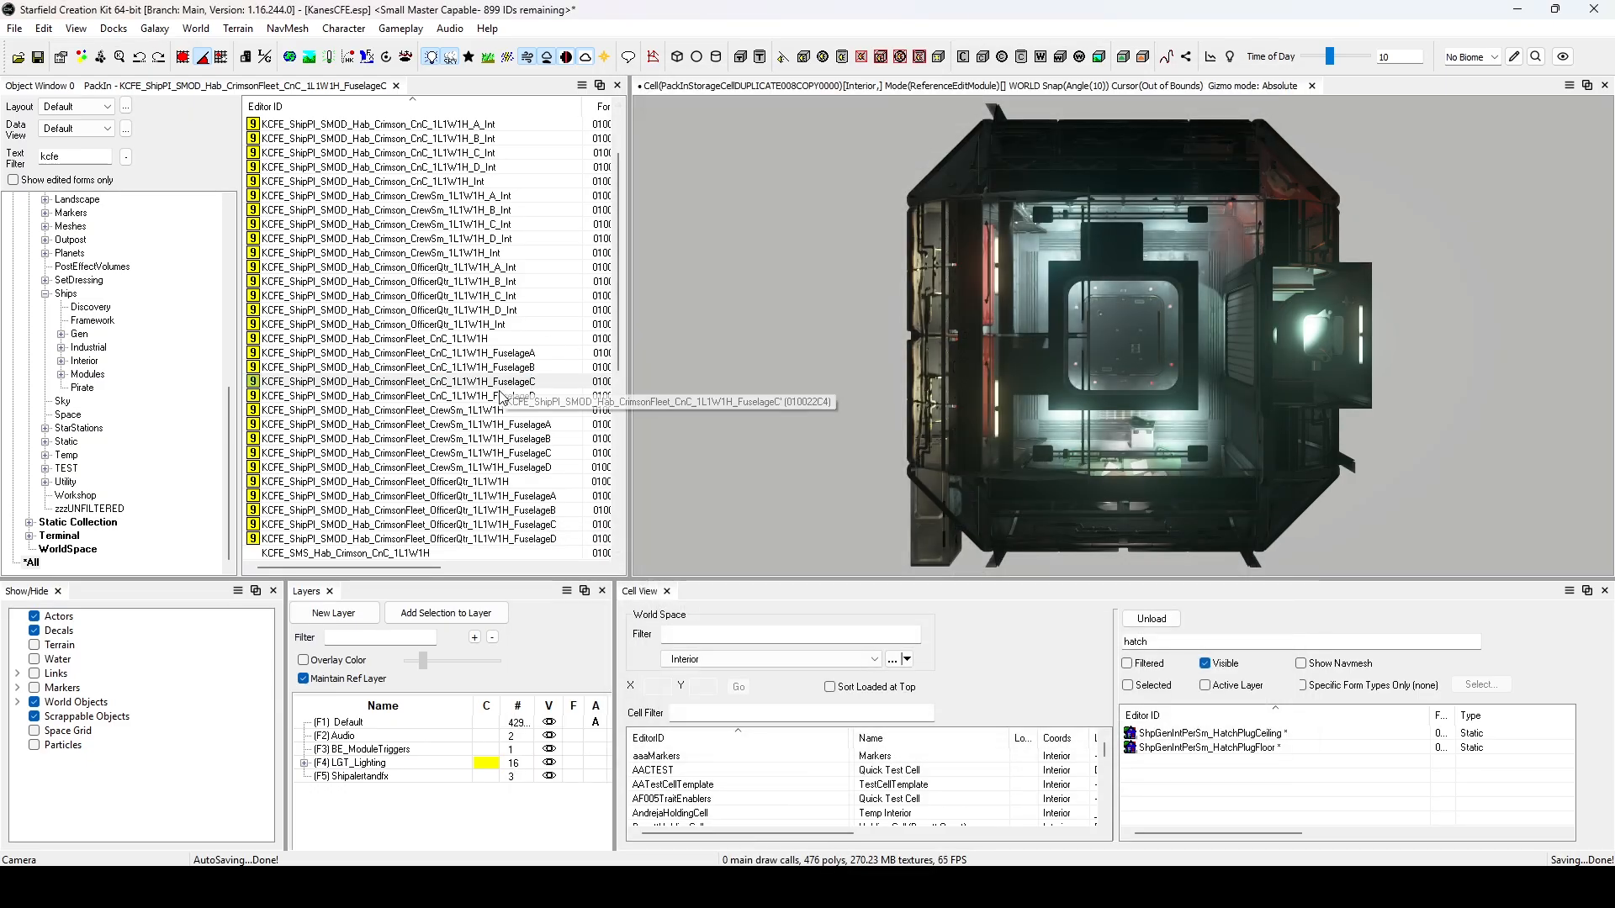
pyautogui.click(631, 530)
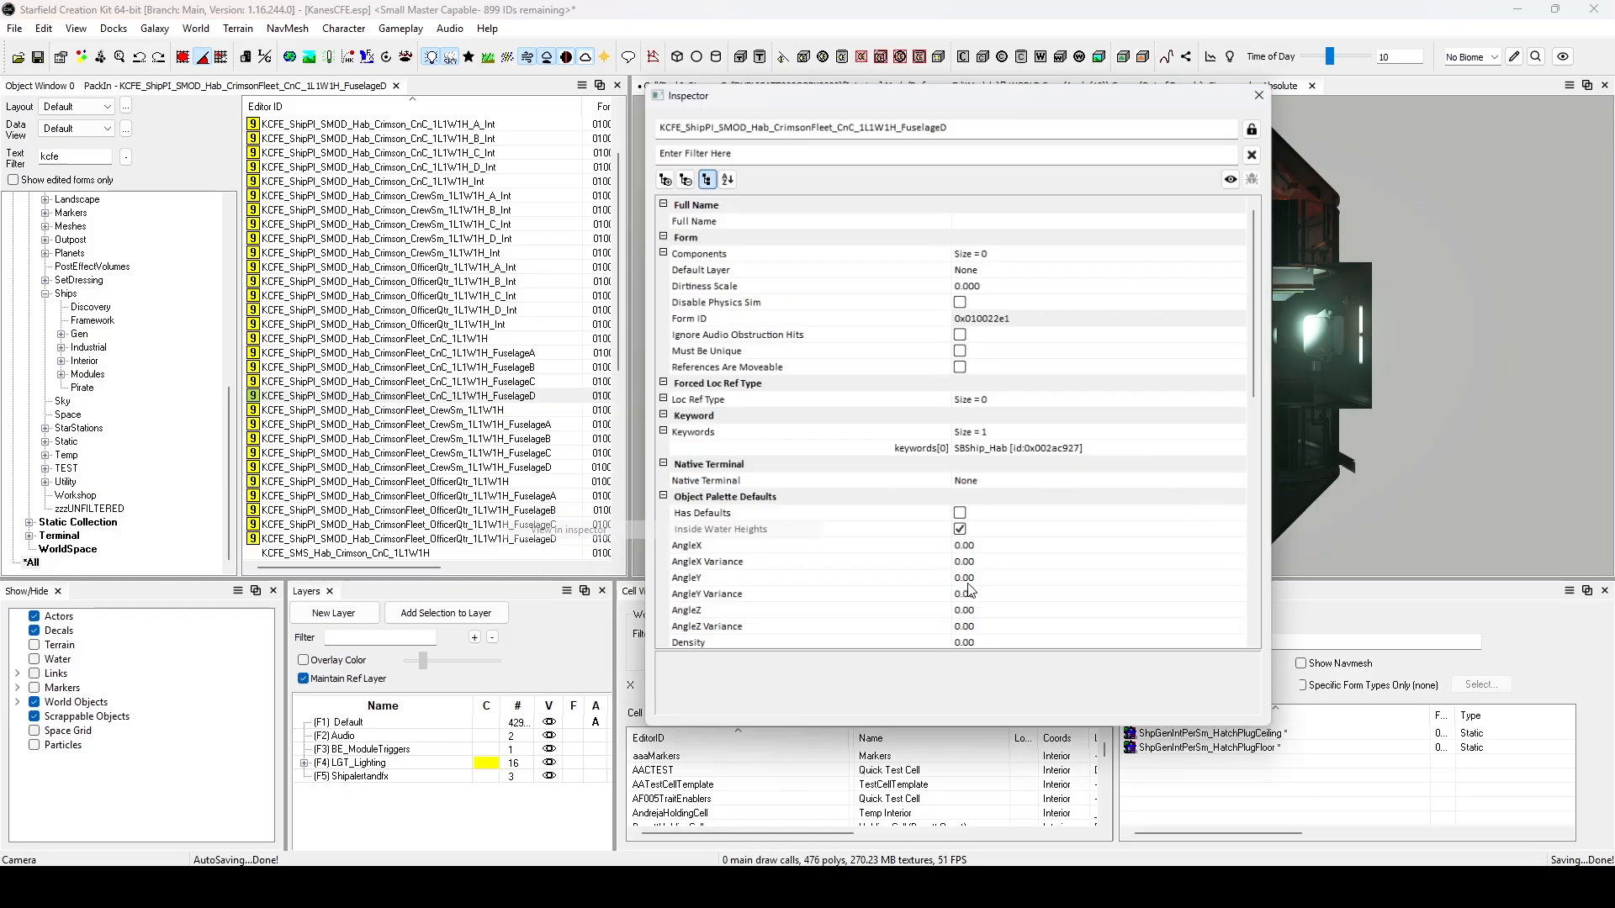
pyautogui.scroll(-12, 1144, 429)
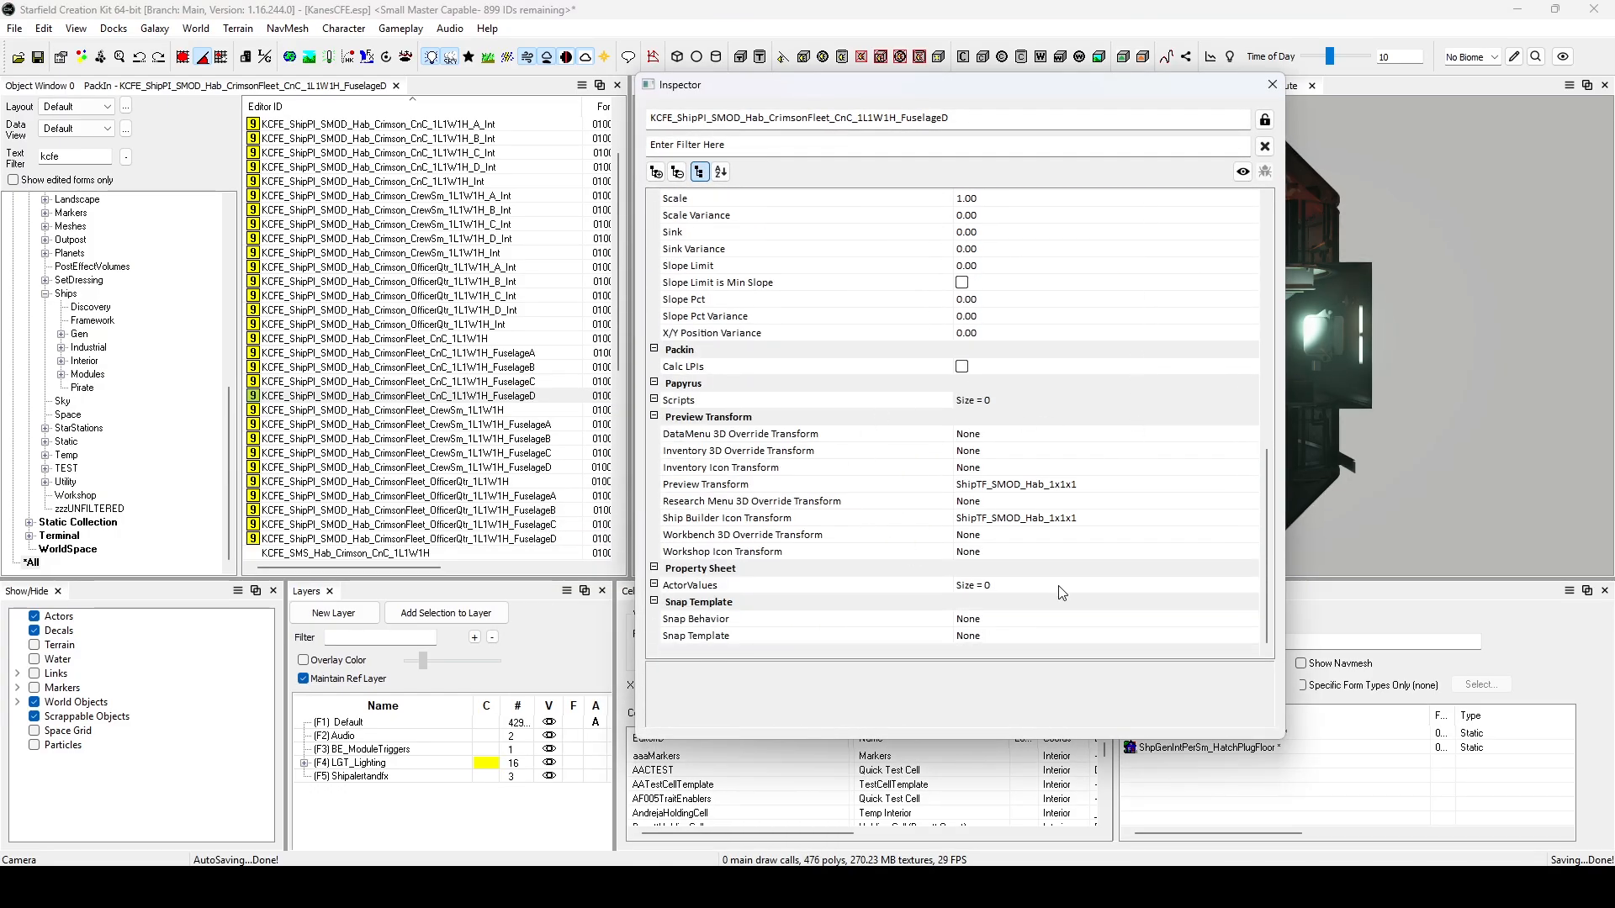
pyautogui.click(1269, 84)
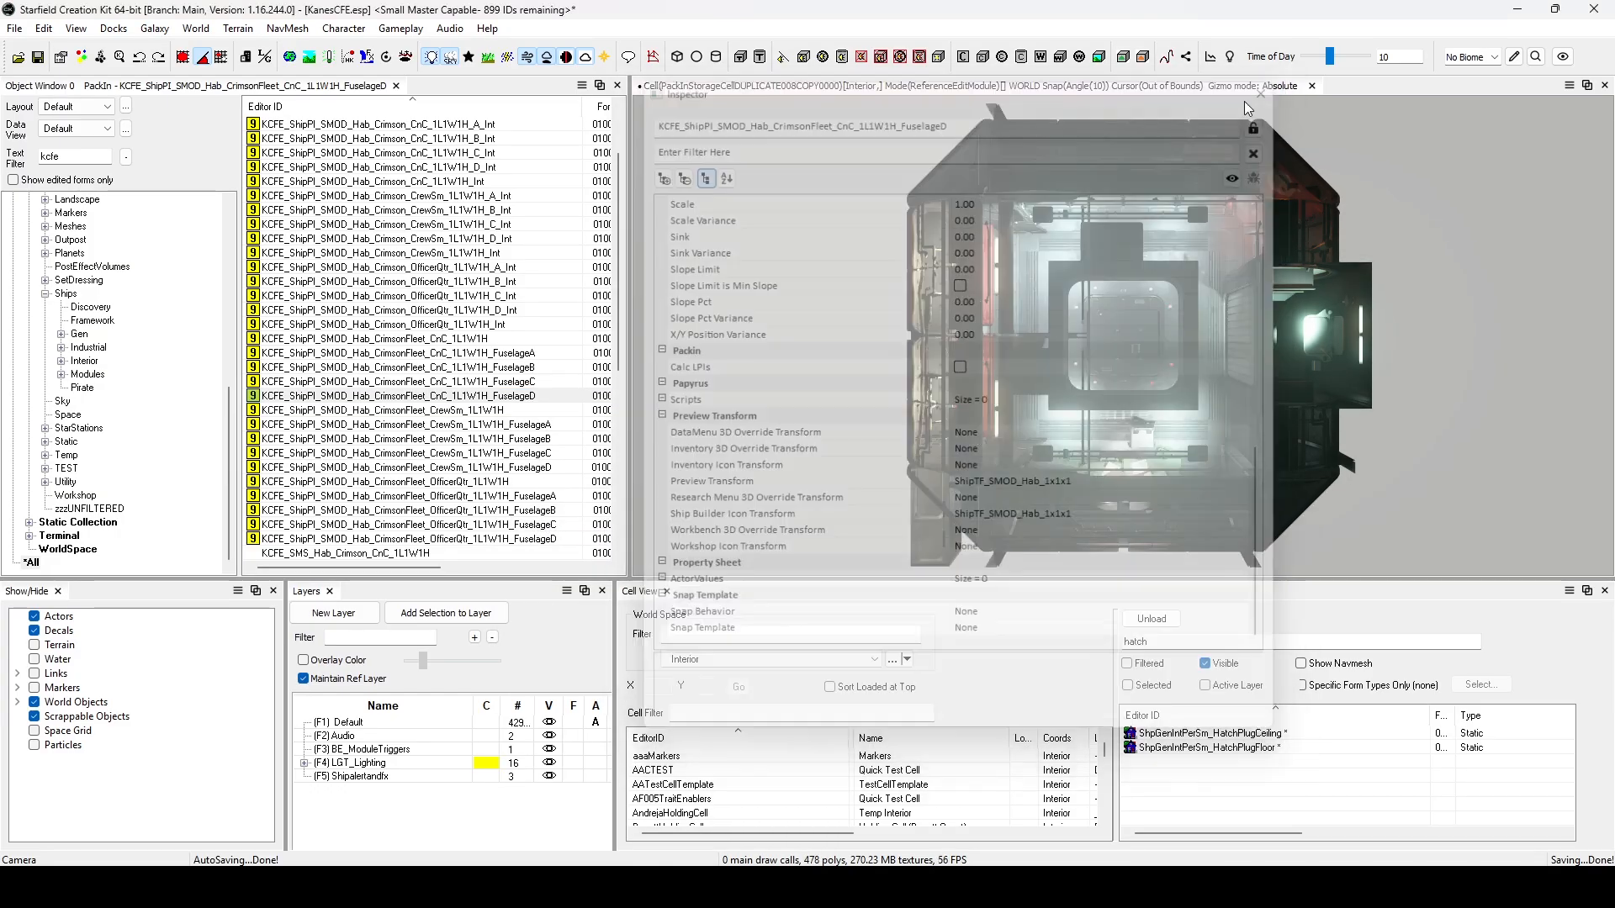
# Check the Preview Transform section of KCFE_ShipPI_SMOD_Hab_CrimsonFleet_CrewSm_1L1W1H in the inspector.
pyautogui.rightClick(513, 411)
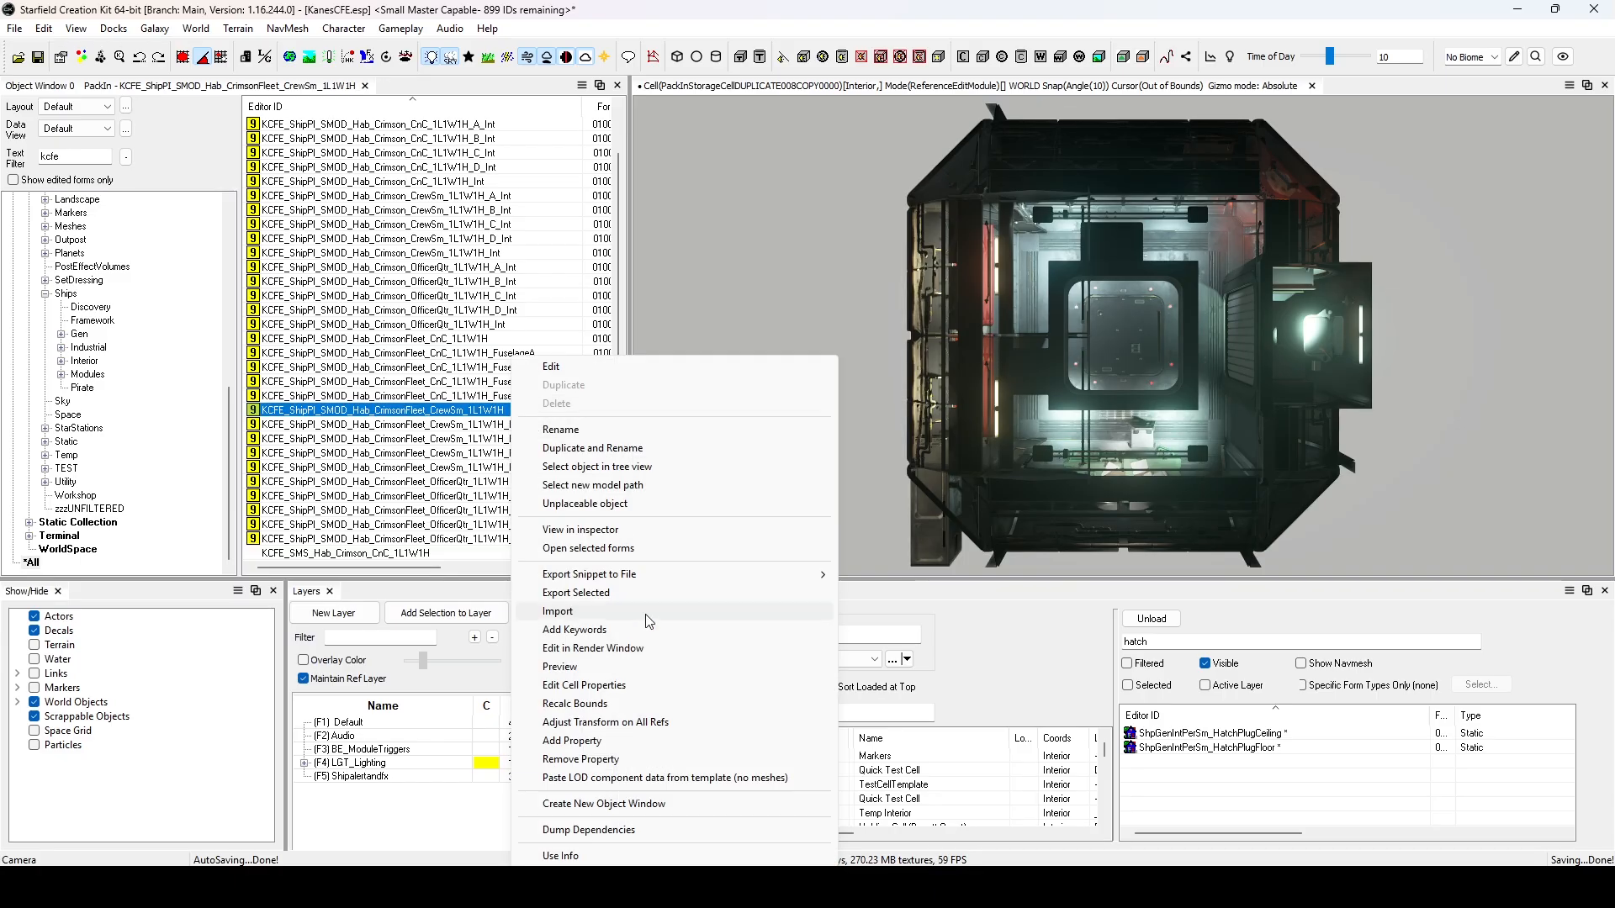
pyautogui.click(666, 530)
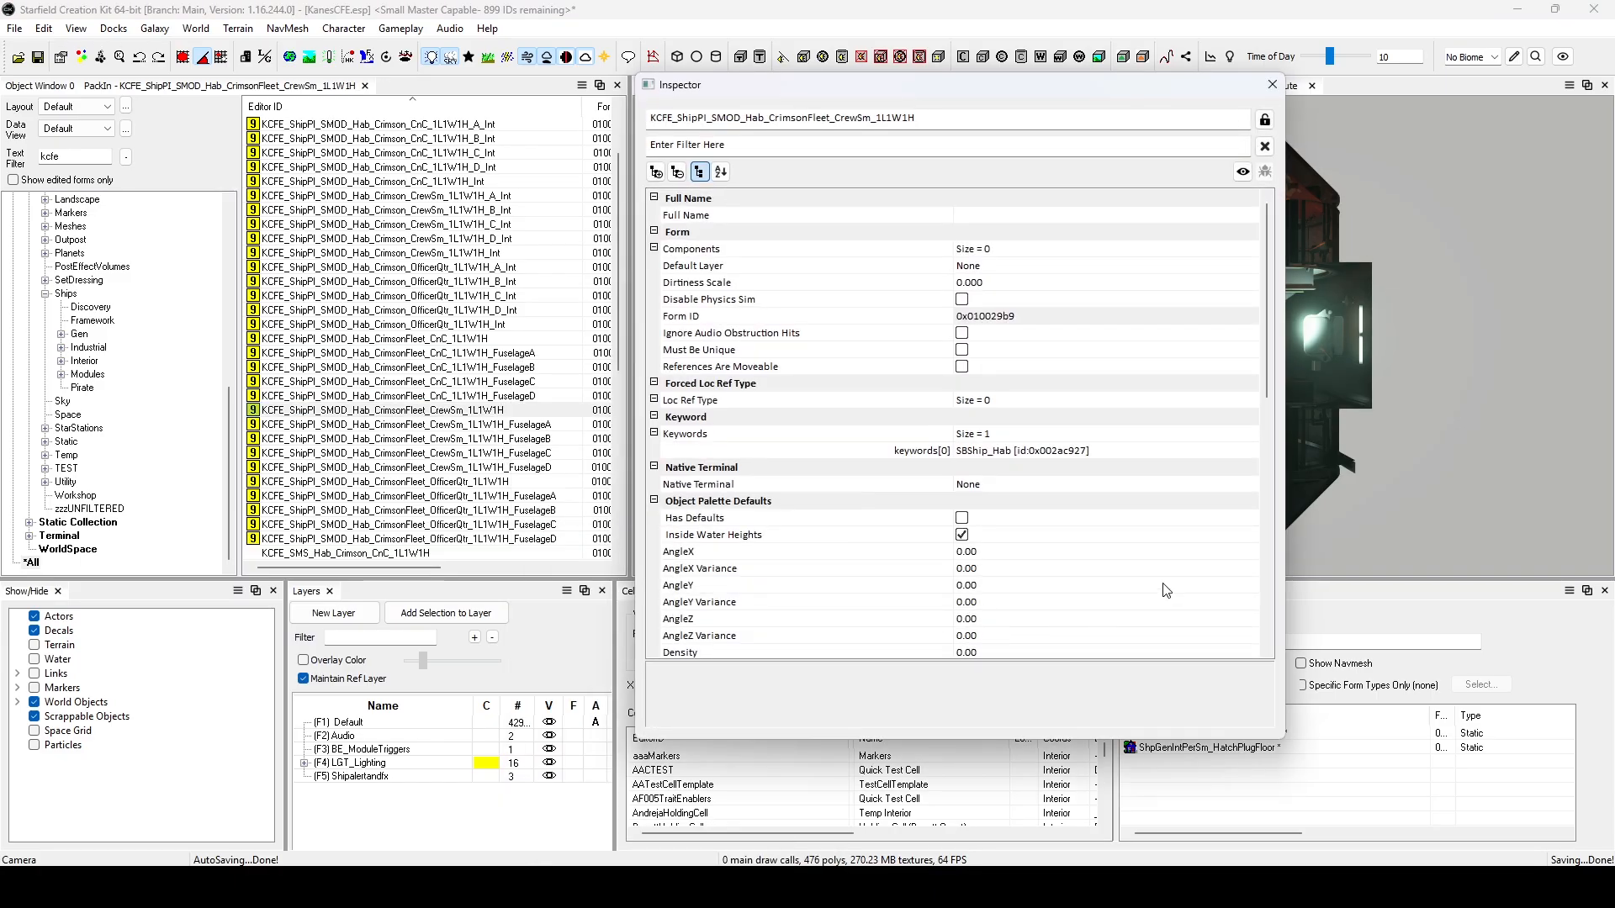
pyautogui.scroll(-8, 1165, 590)
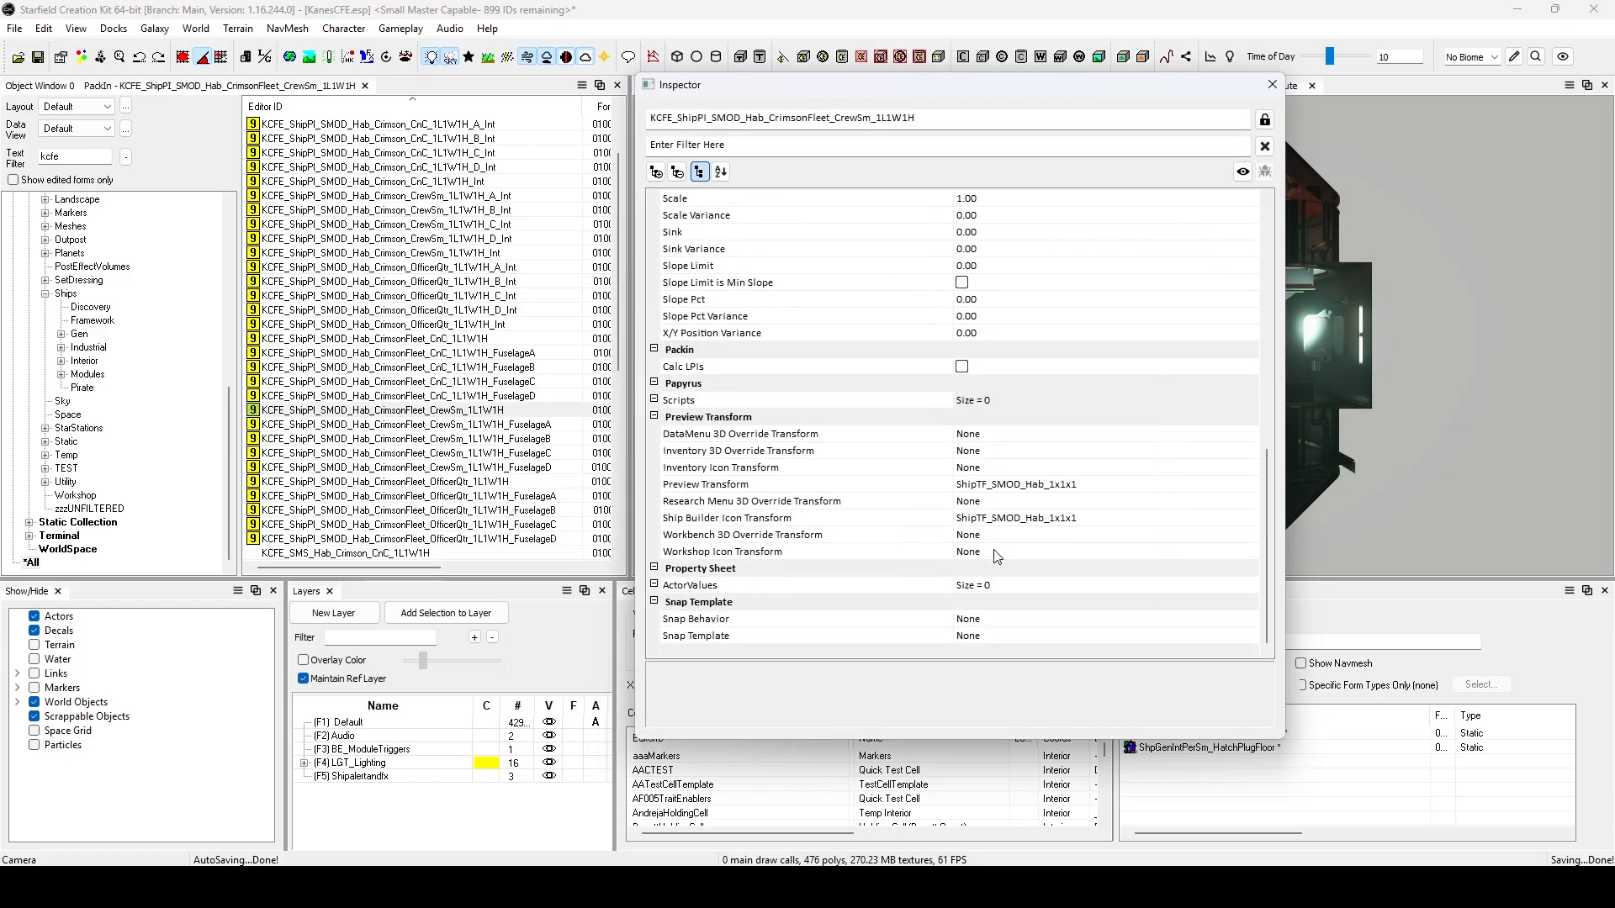
pyautogui.click(1272, 85)
# Inspect all CrimsonFleet CrewSm and OfficerQtr hab pack-ins with their fuselage variants together and check their shared Preview Transform section.
pyautogui.click(491, 411)
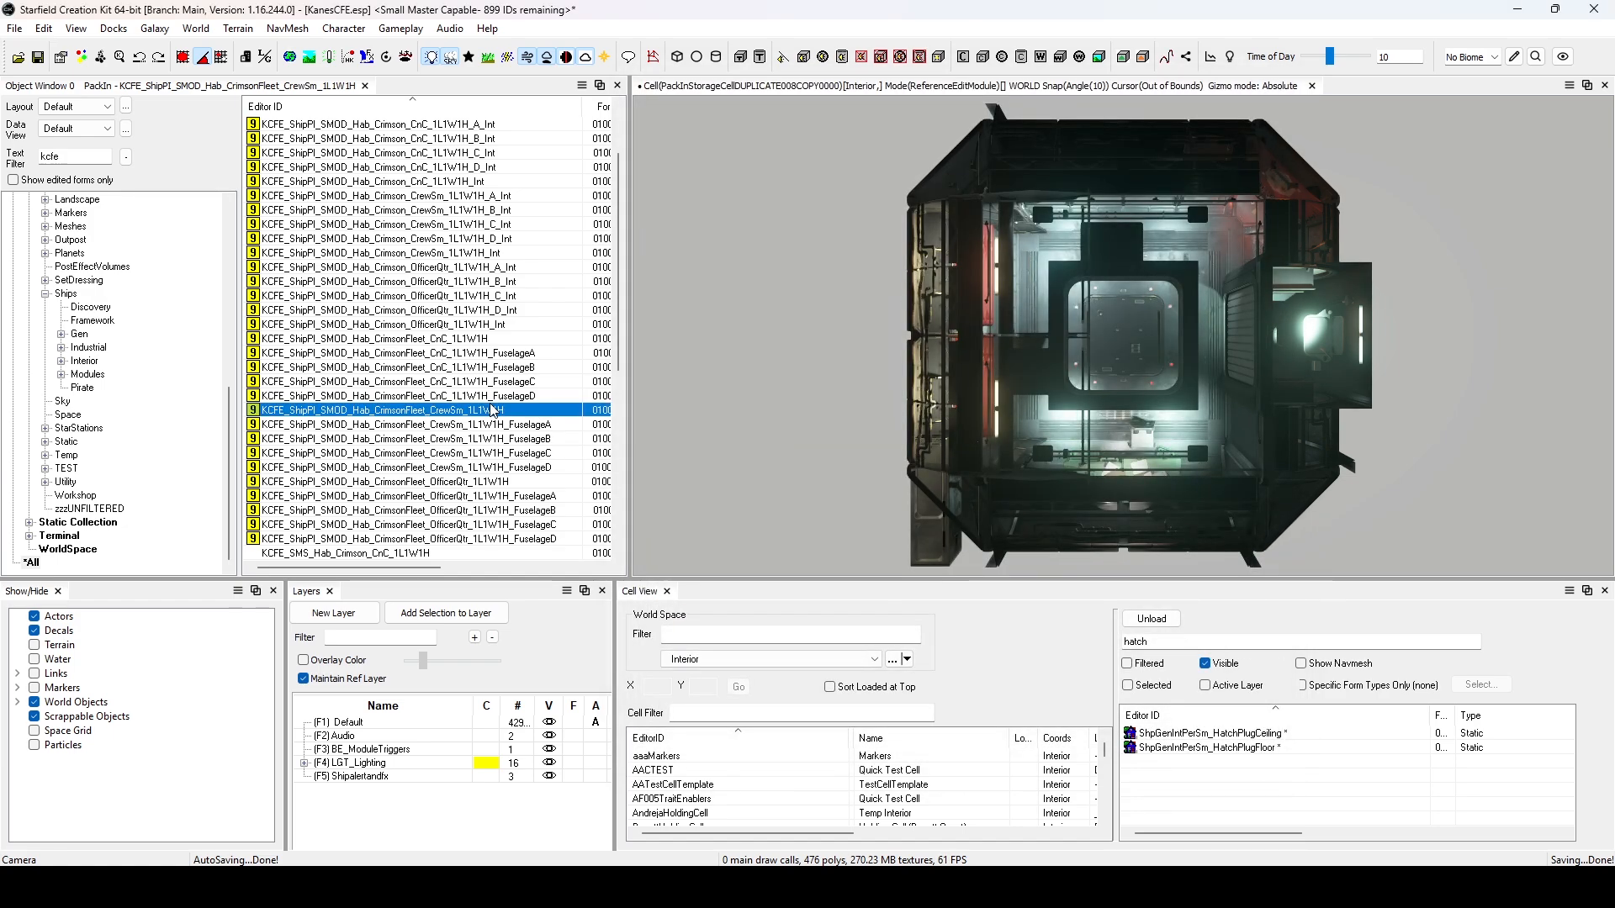
pyautogui.keyDown('shift'); pyautogui.click(471, 539); pyautogui.keyUp('shift')
pyautogui.rightClick(507, 452)
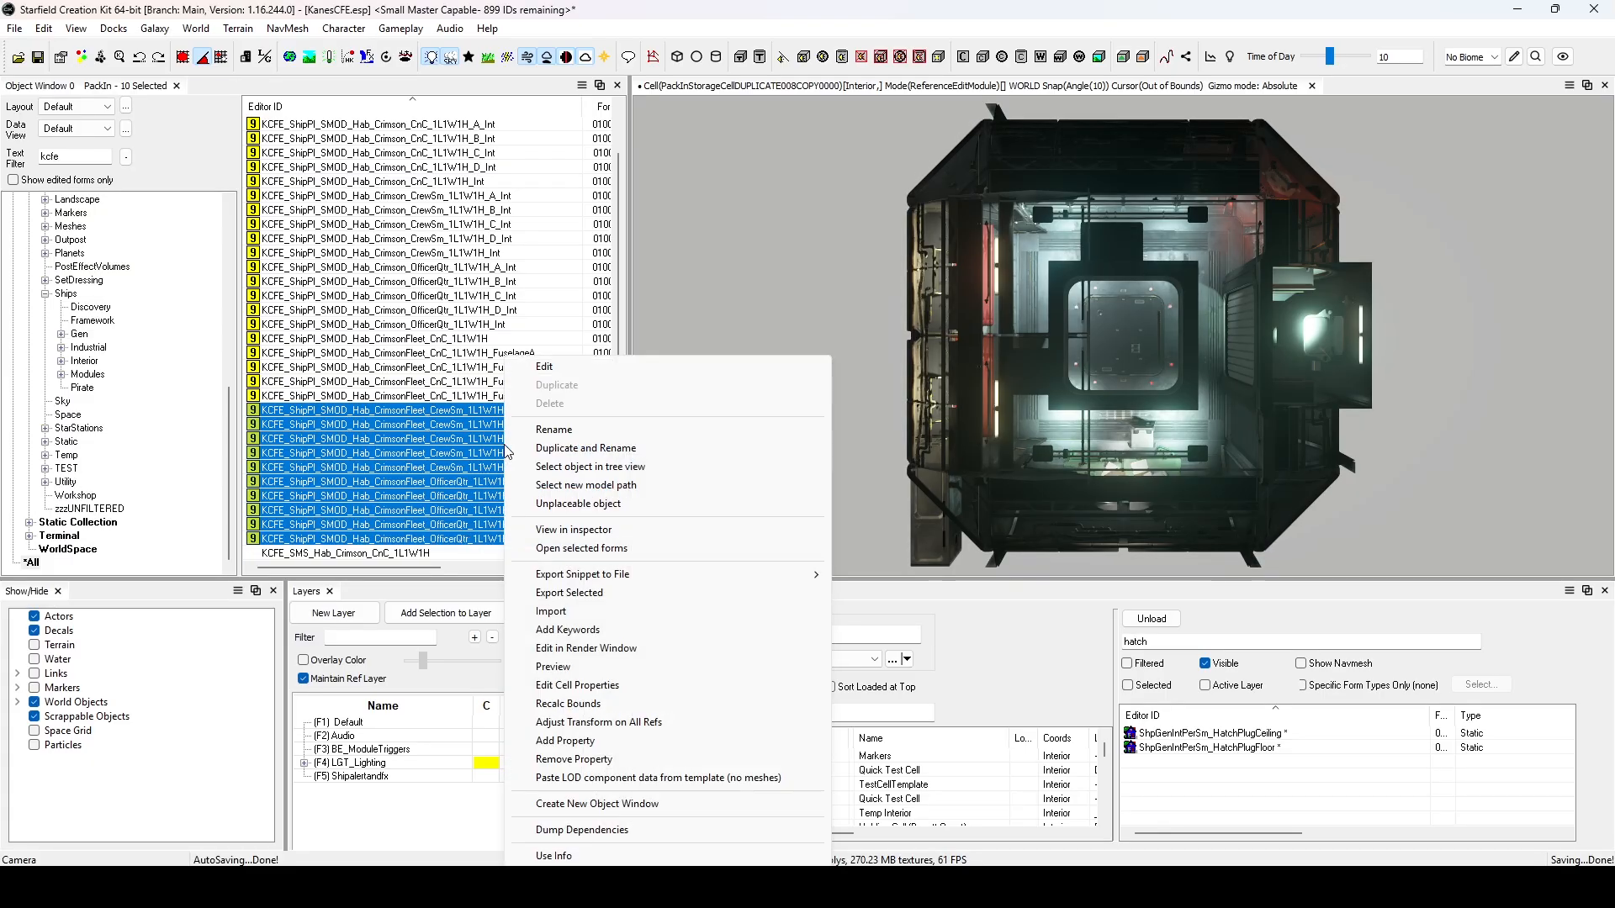
pyautogui.click(600, 531)
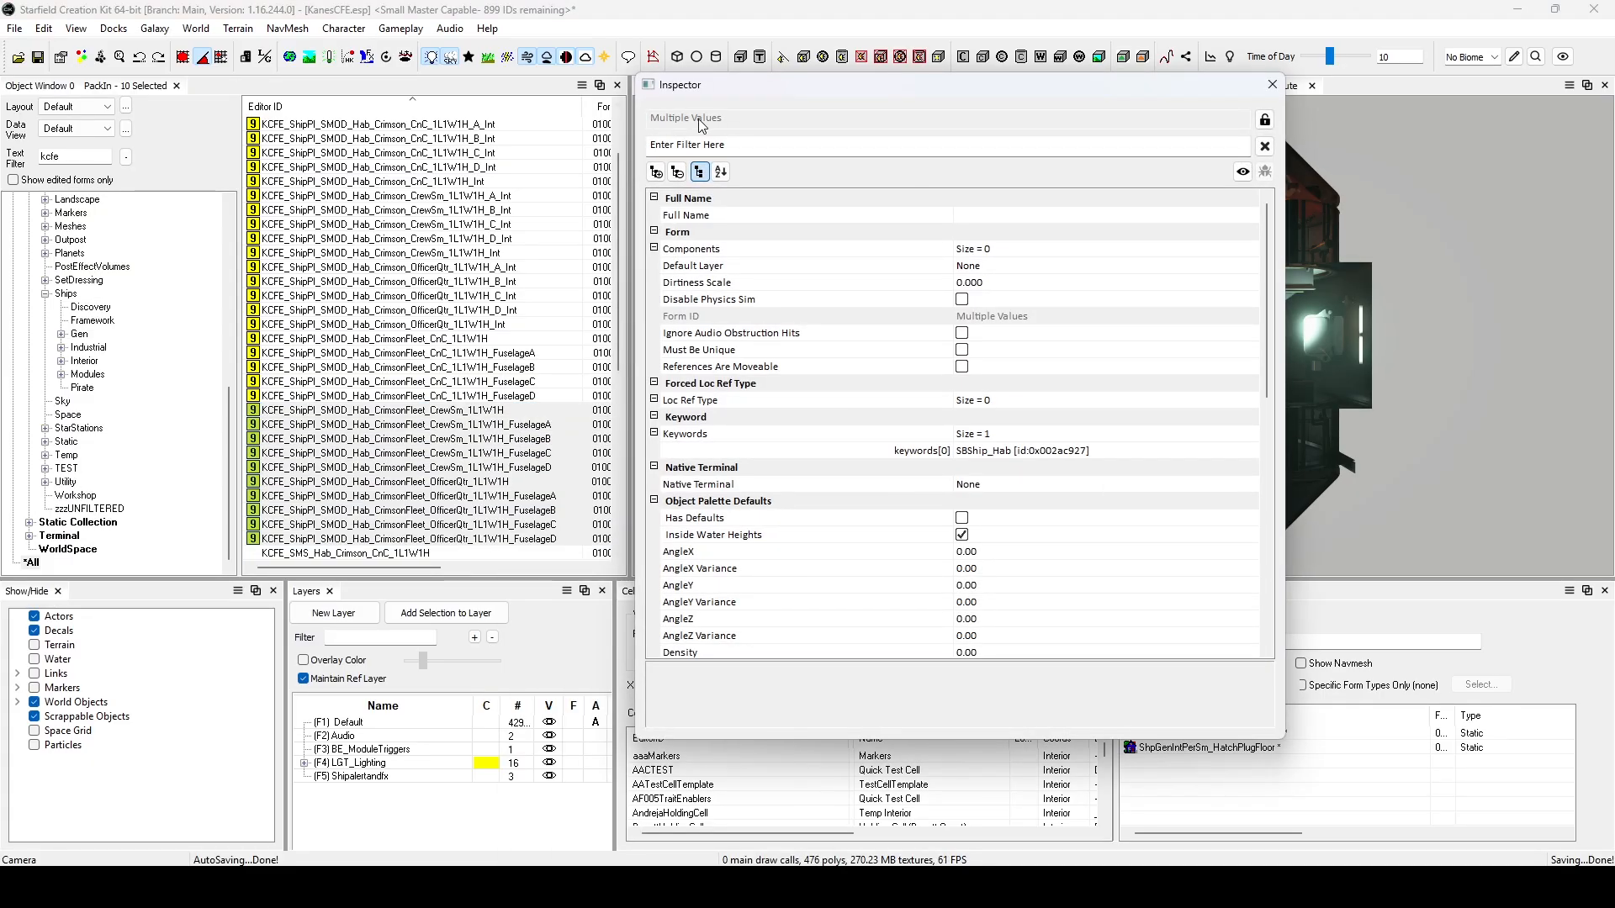
pyautogui.scroll(-3, 1001, 569)
pyautogui.scroll(-6, 1001, 569)
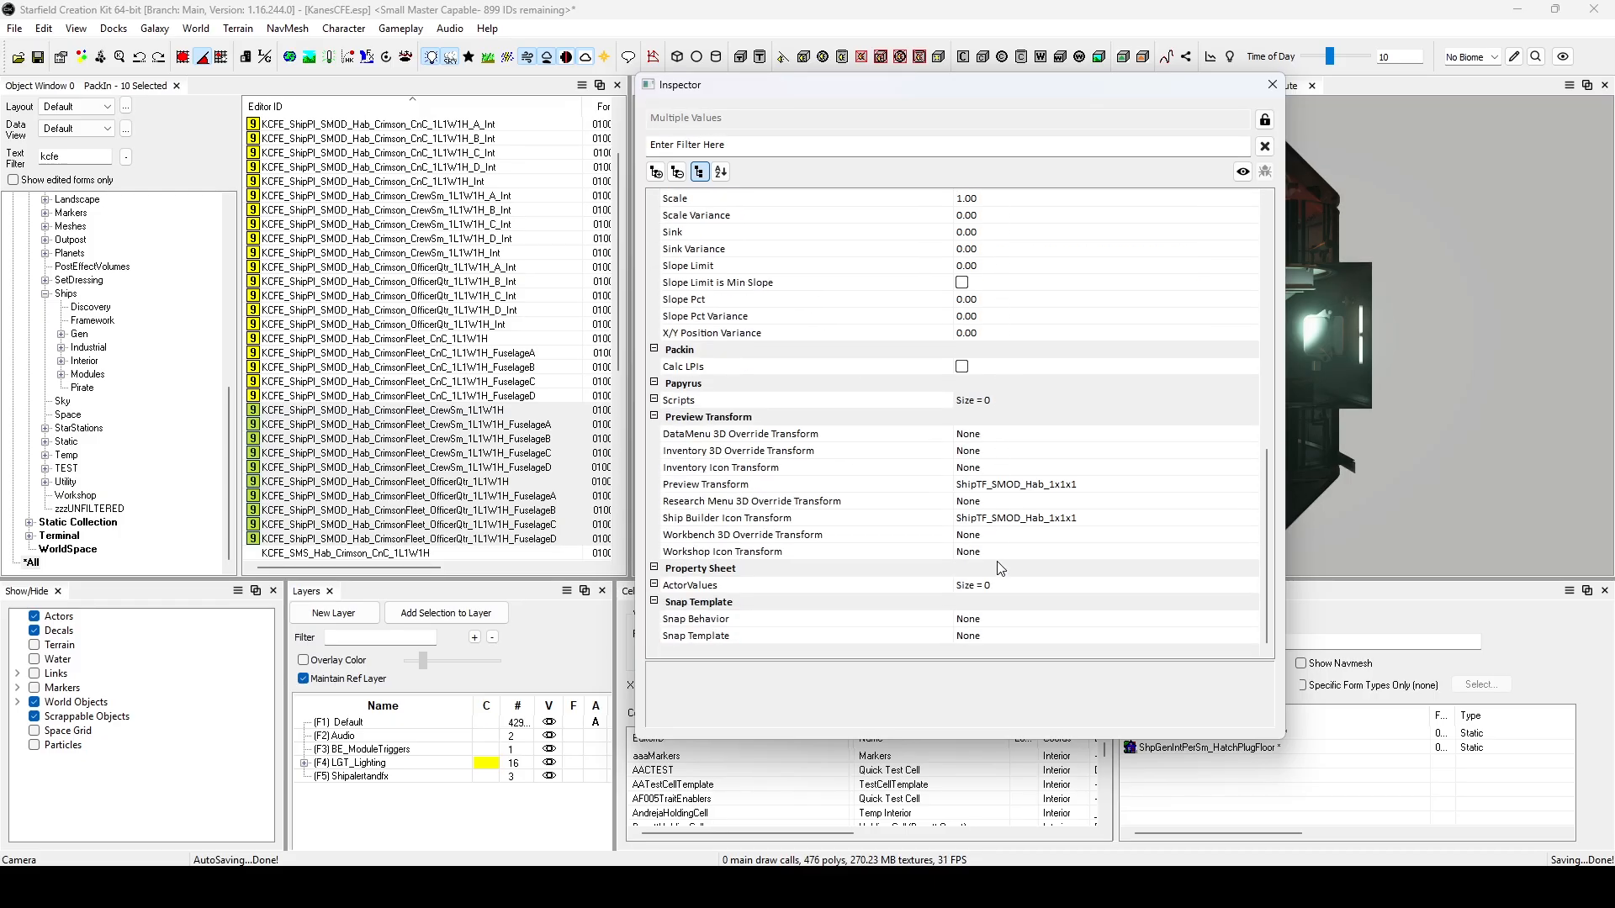
pyautogui.click(1272, 85)
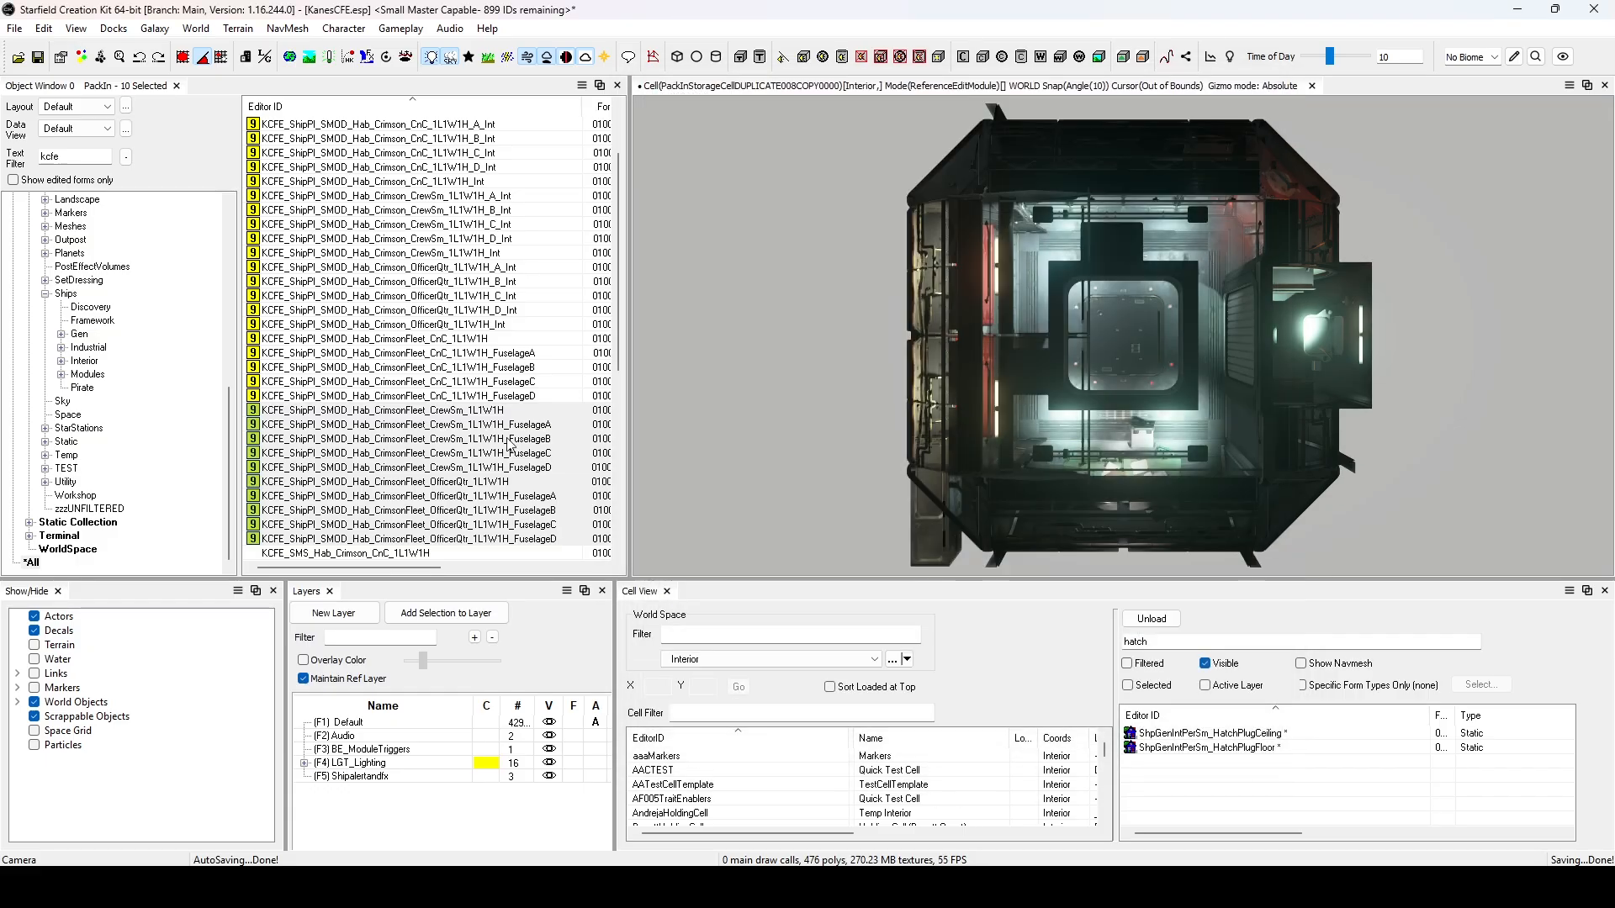
# Inspect every CrimsonFleet CnC, CrewSm and OfficerQtr hab pack-in and fuselage variant at once and check their shared Preview Transform section.
pyautogui.click(458, 327)
pyautogui.click(450, 339)
pyautogui.keyDown('shift'); pyautogui.click(473, 539); pyautogui.keyUp('shift')
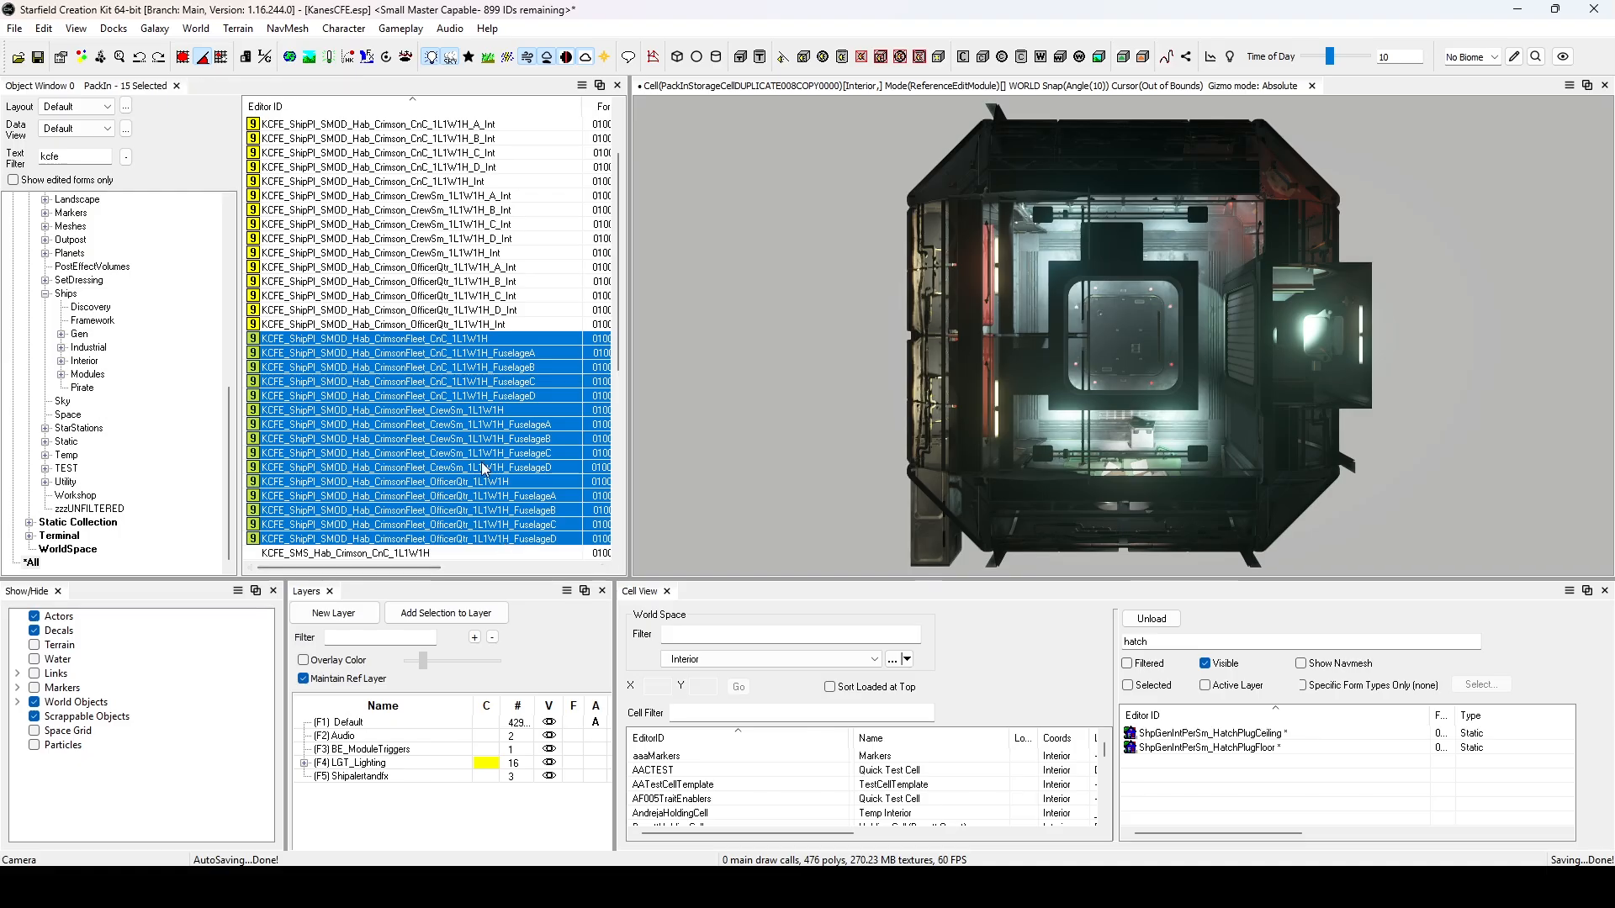
pyautogui.rightClick(483, 468)
pyautogui.click(538, 529)
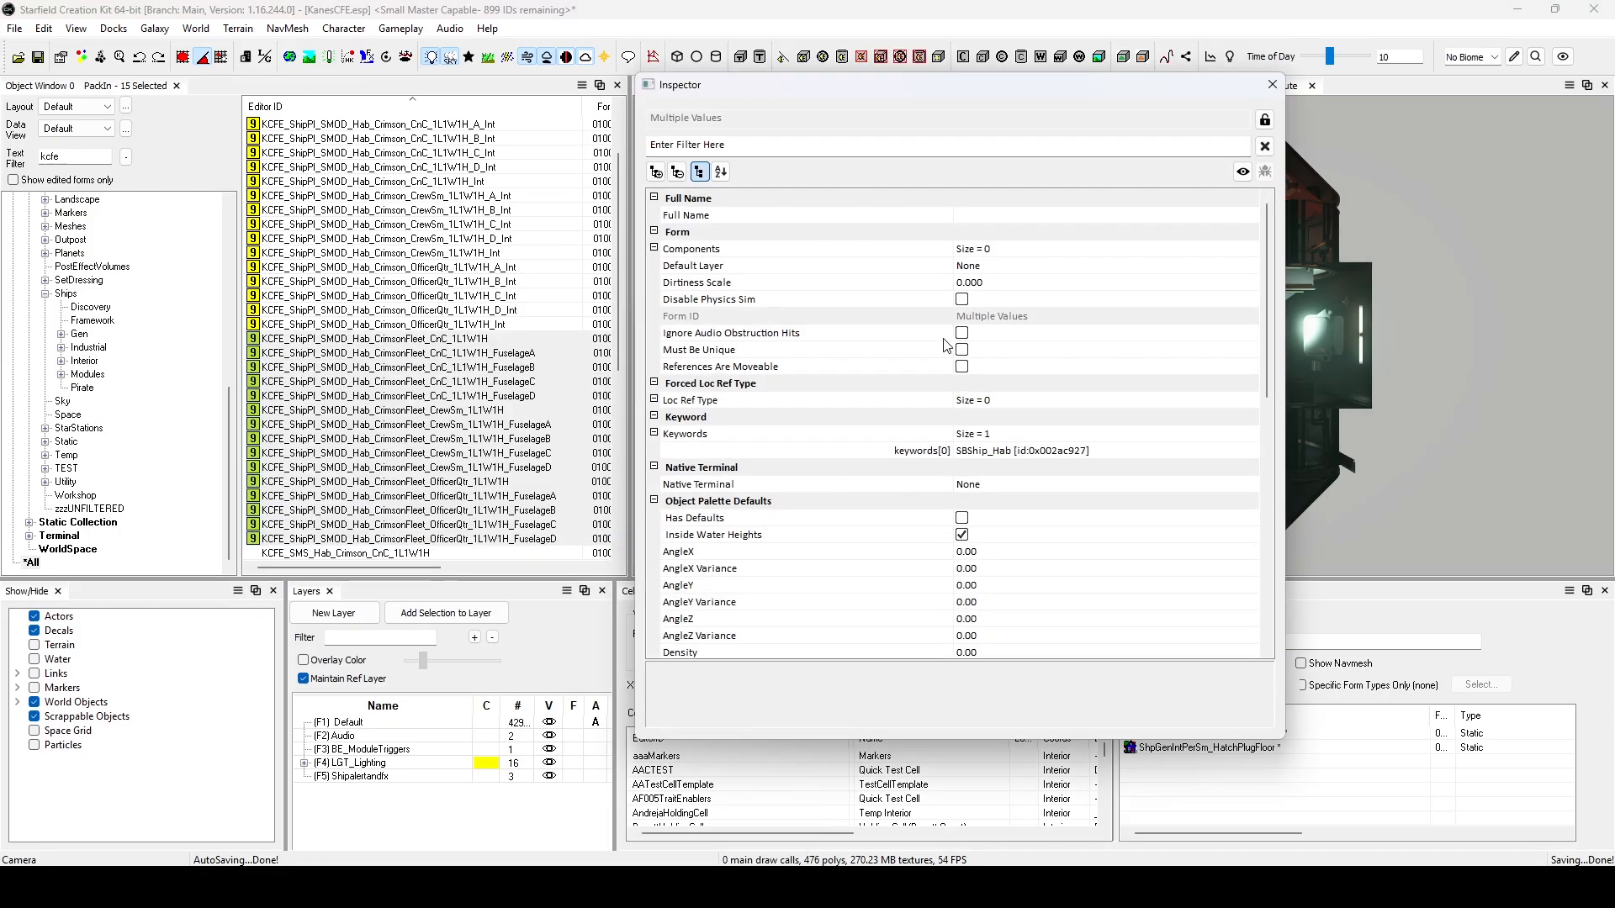
pyautogui.scroll(-10, 819, 385)
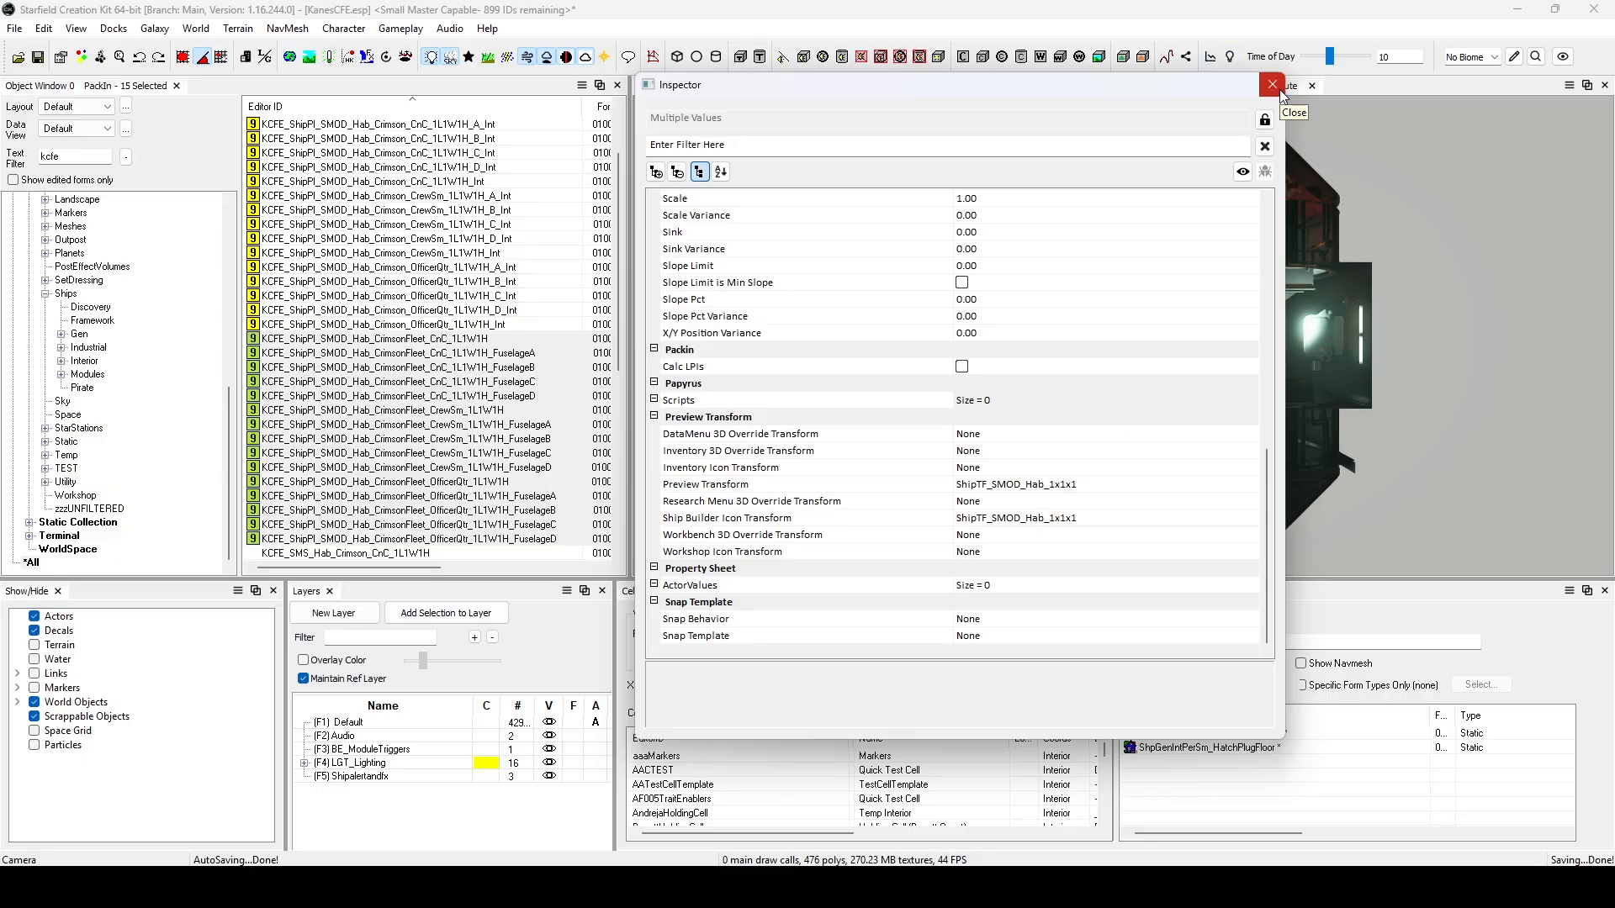
pyautogui.click(1272, 85)
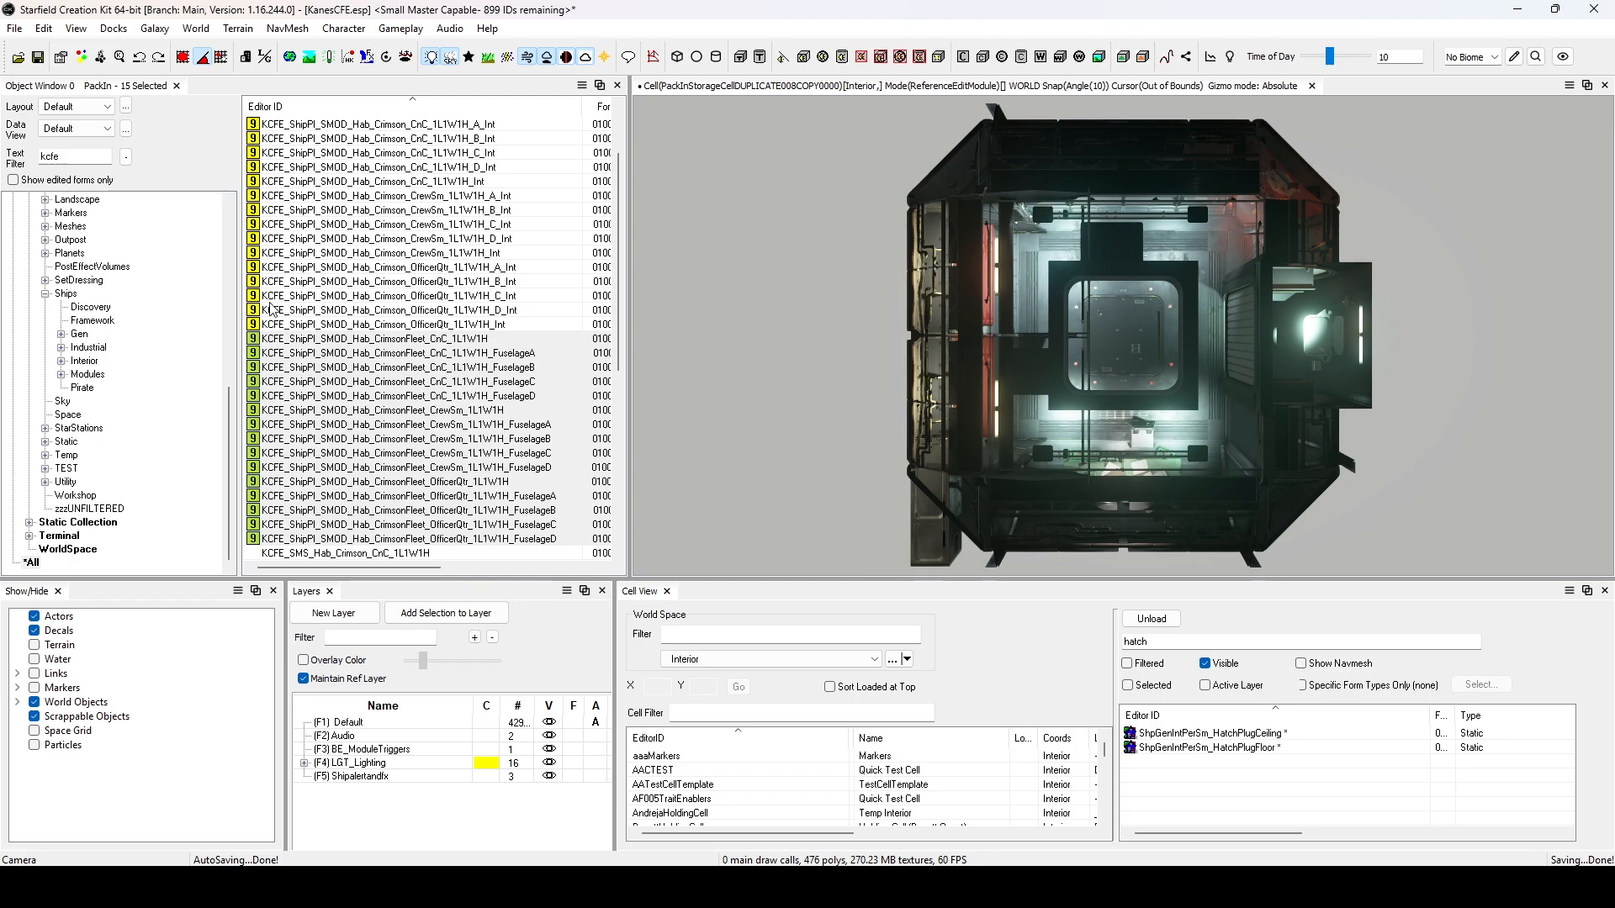
pyautogui.click(424, 397)
pyautogui.scroll(-1, 403, 410)
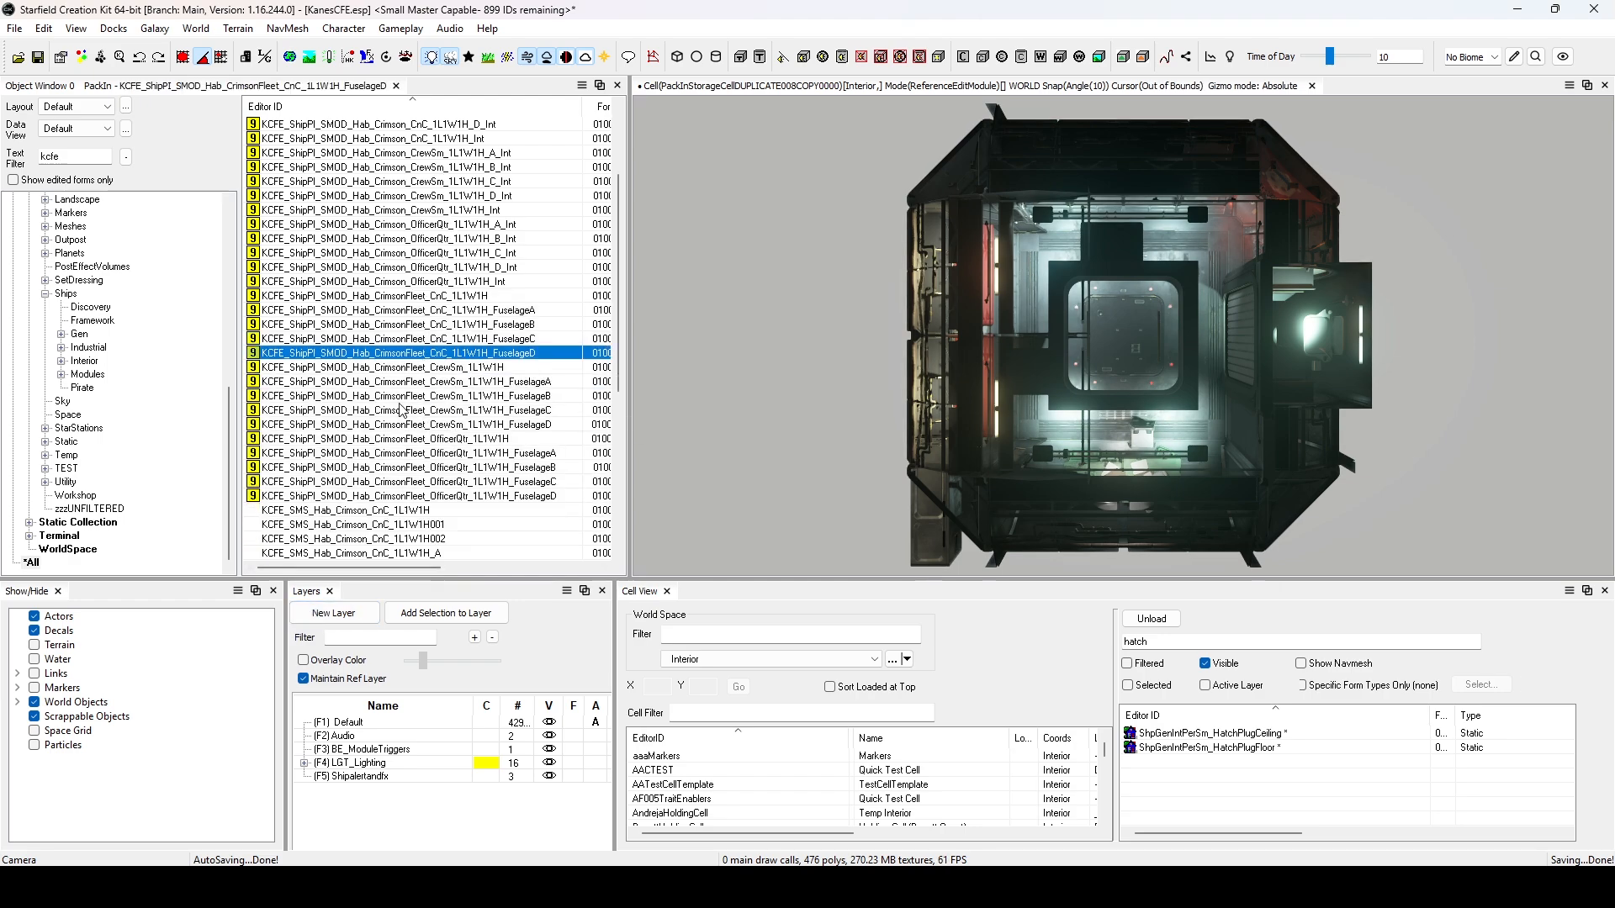
pyautogui.scroll(1, 400, 410)
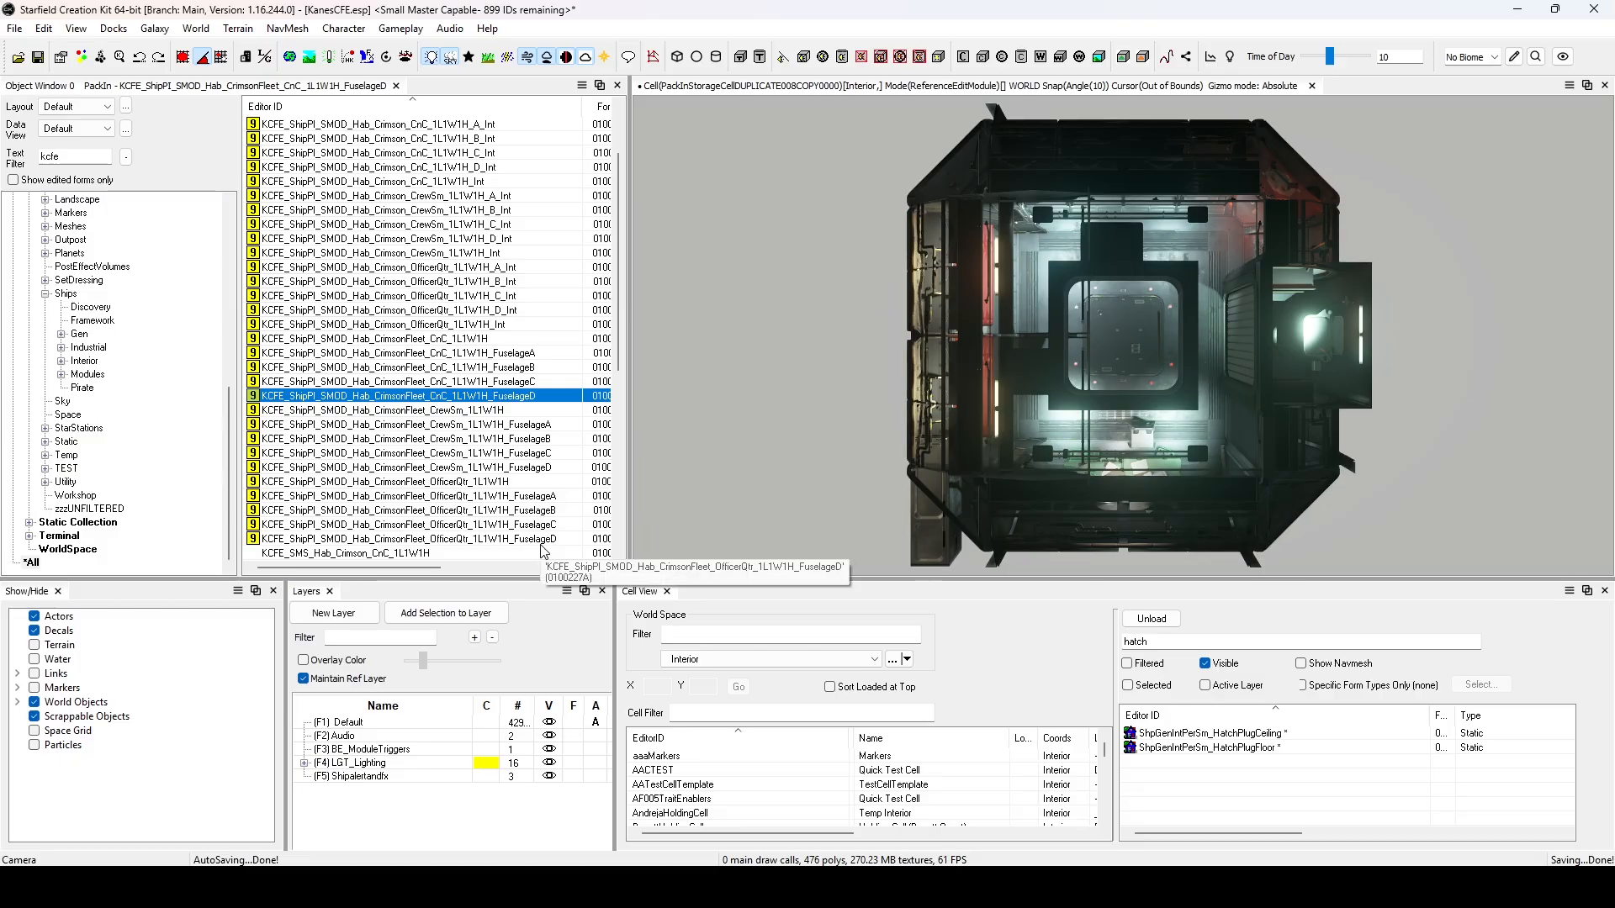
# Save the plugin and convert the active file KanesCFE.esp to a Medium Master.
pyautogui.click(32, 59)
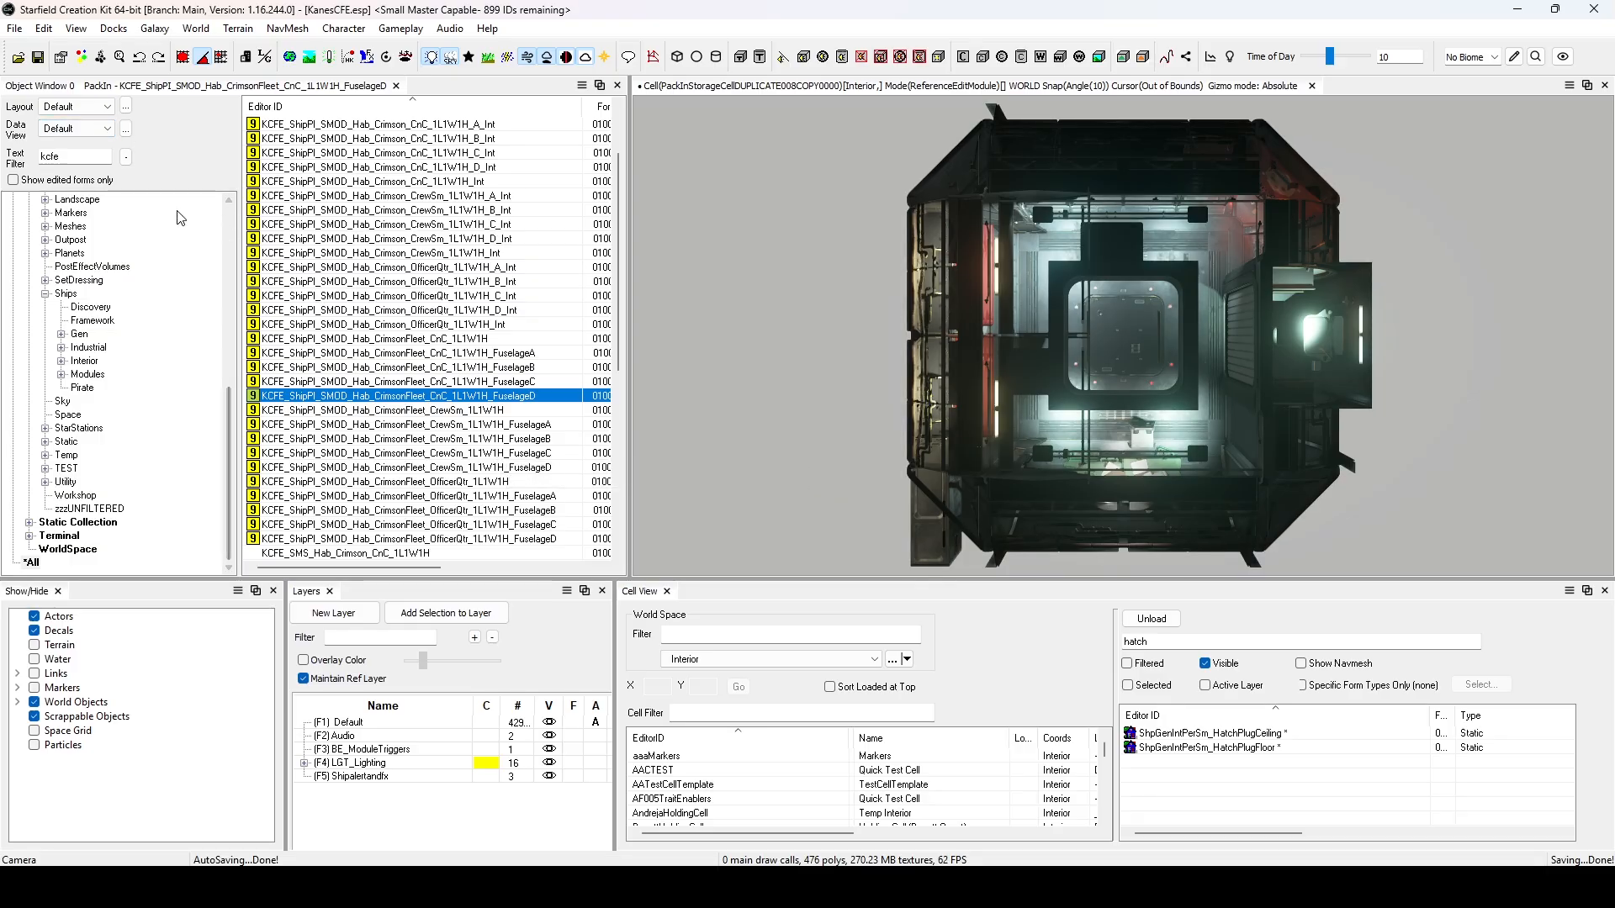
pyautogui.click(18, 36)
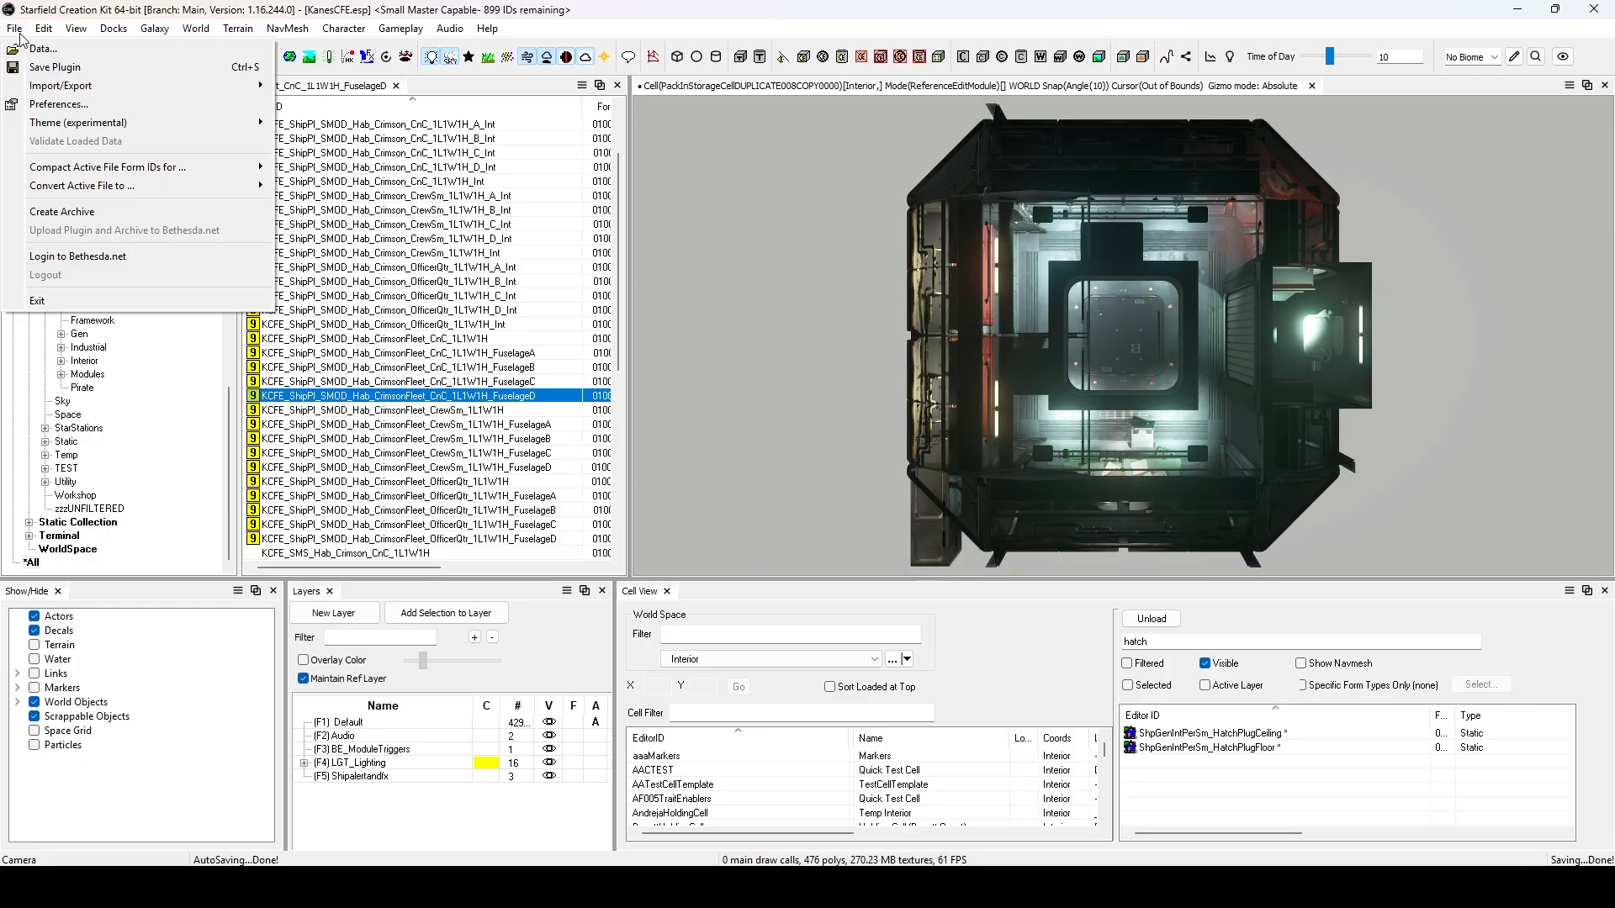
pyautogui.moveTo(151, 185)
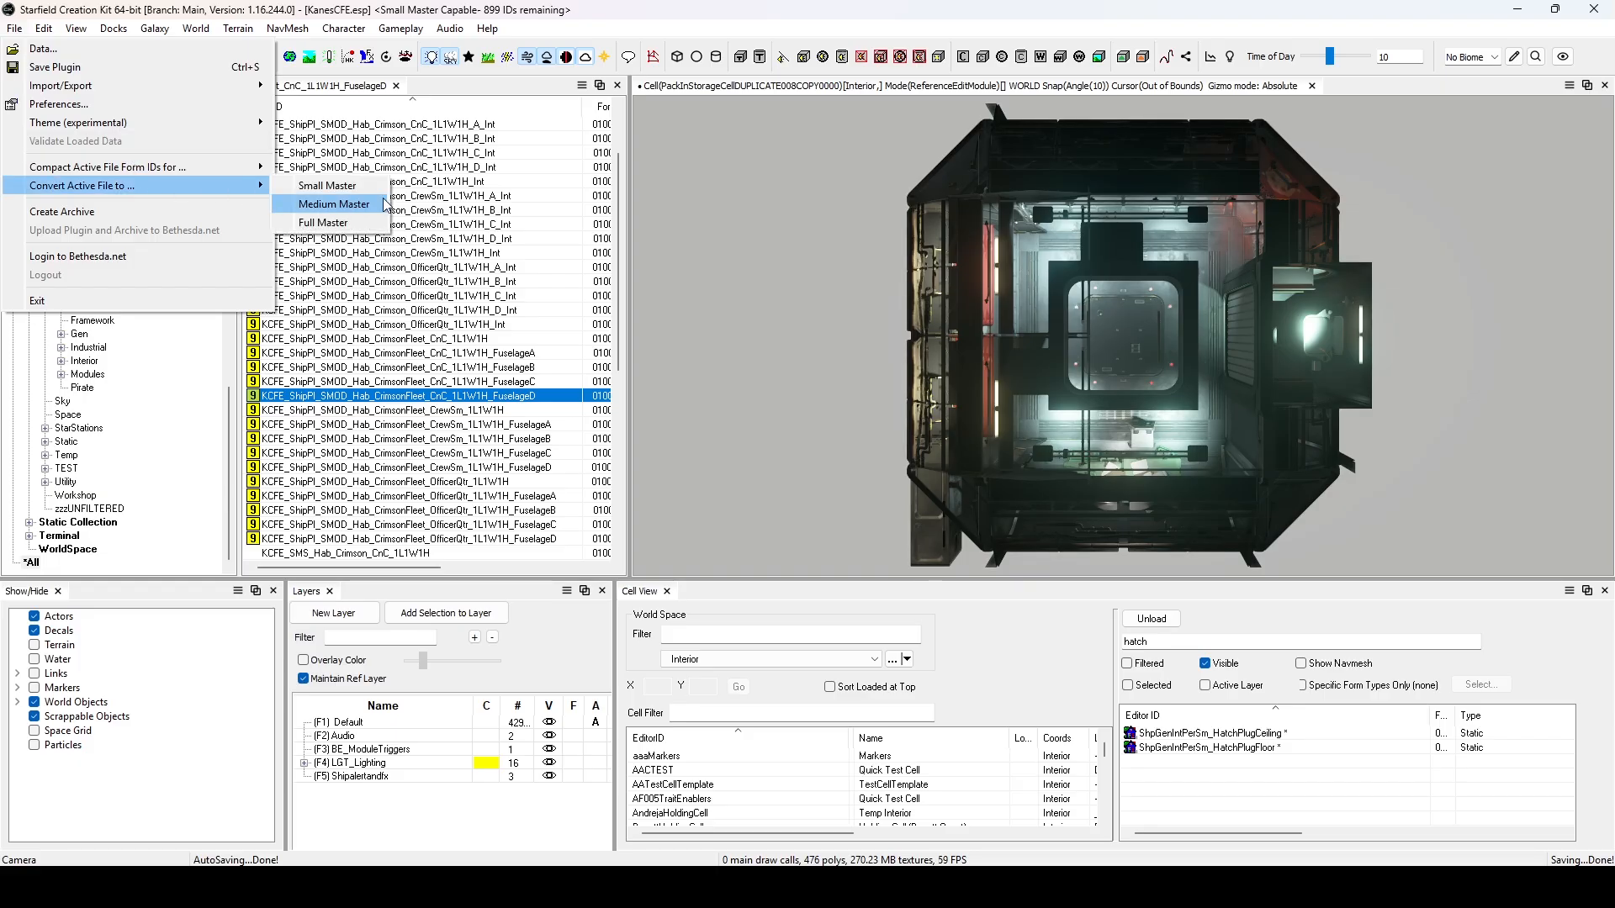
pyautogui.click(365, 207)
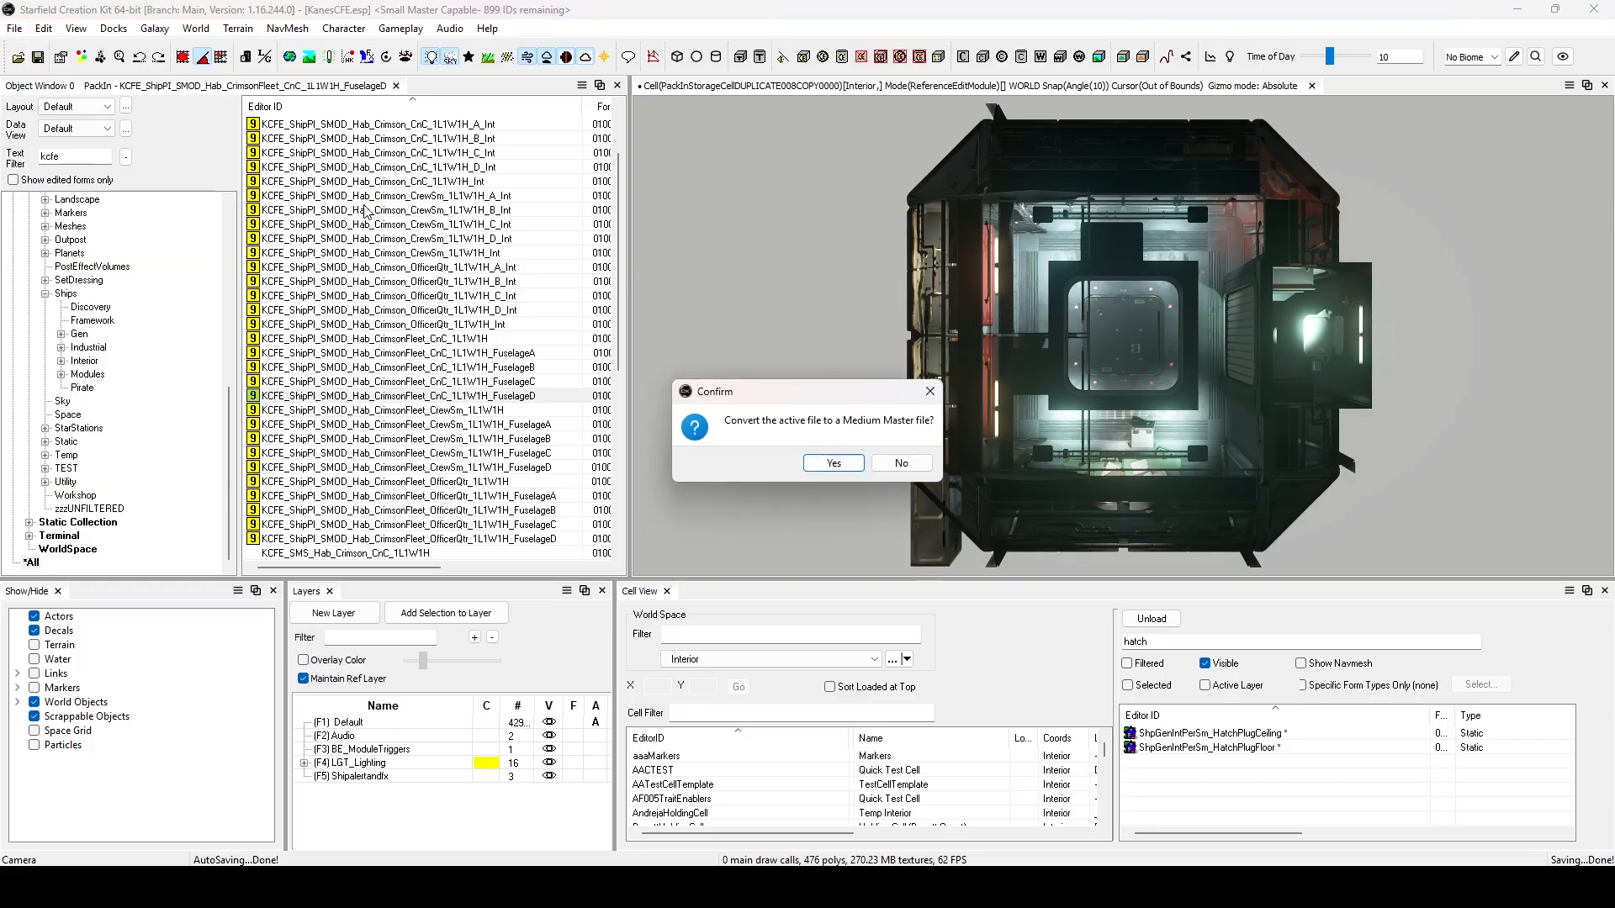
pyautogui.click(840, 463)
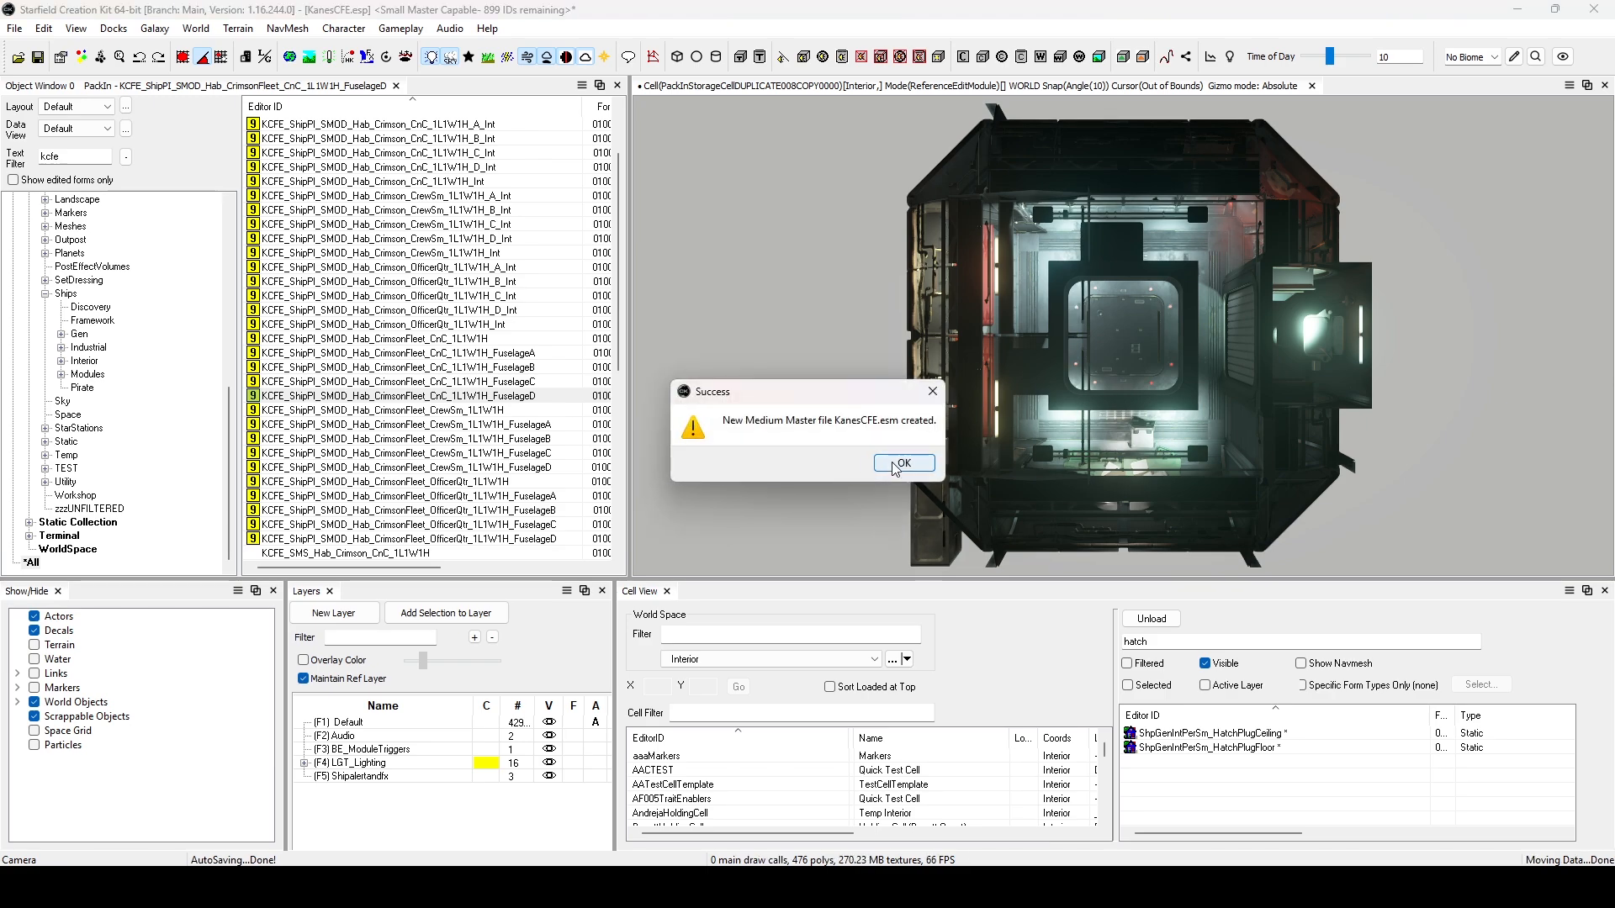
pyautogui.click(898, 464)
pyautogui.click(38, 58)
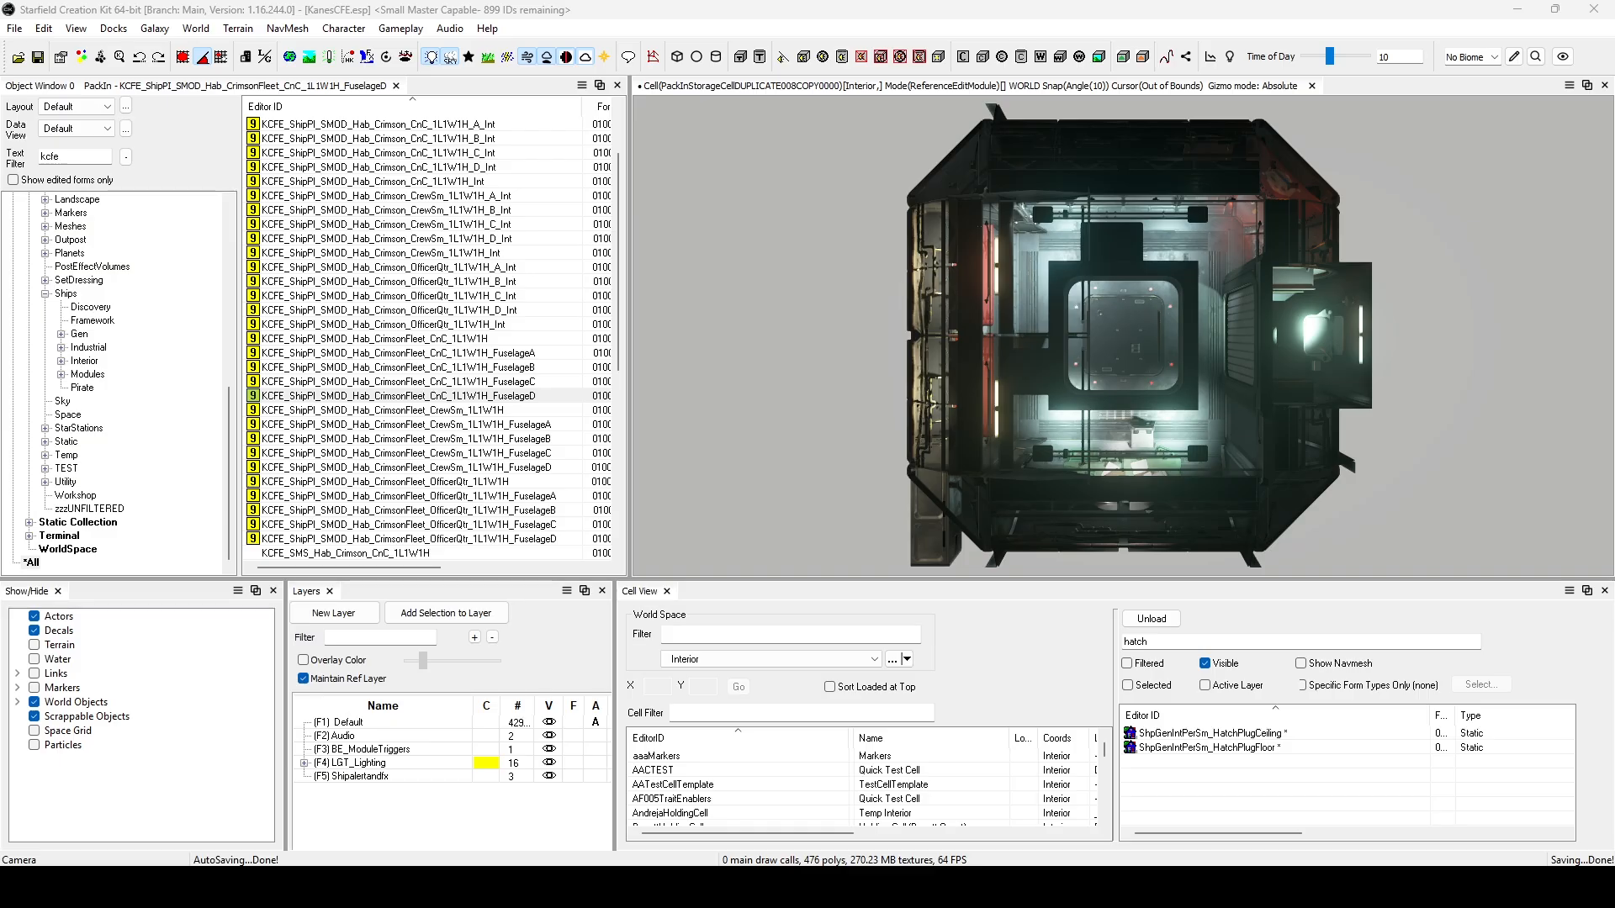
# Switch to File Explorer, go to the AssetWatcher folder inside Starfield's Tools folder, and launch AssetWatcher.exe.
pyautogui.moveTo(0, 214); pyautogui.dragTo(986, 47)
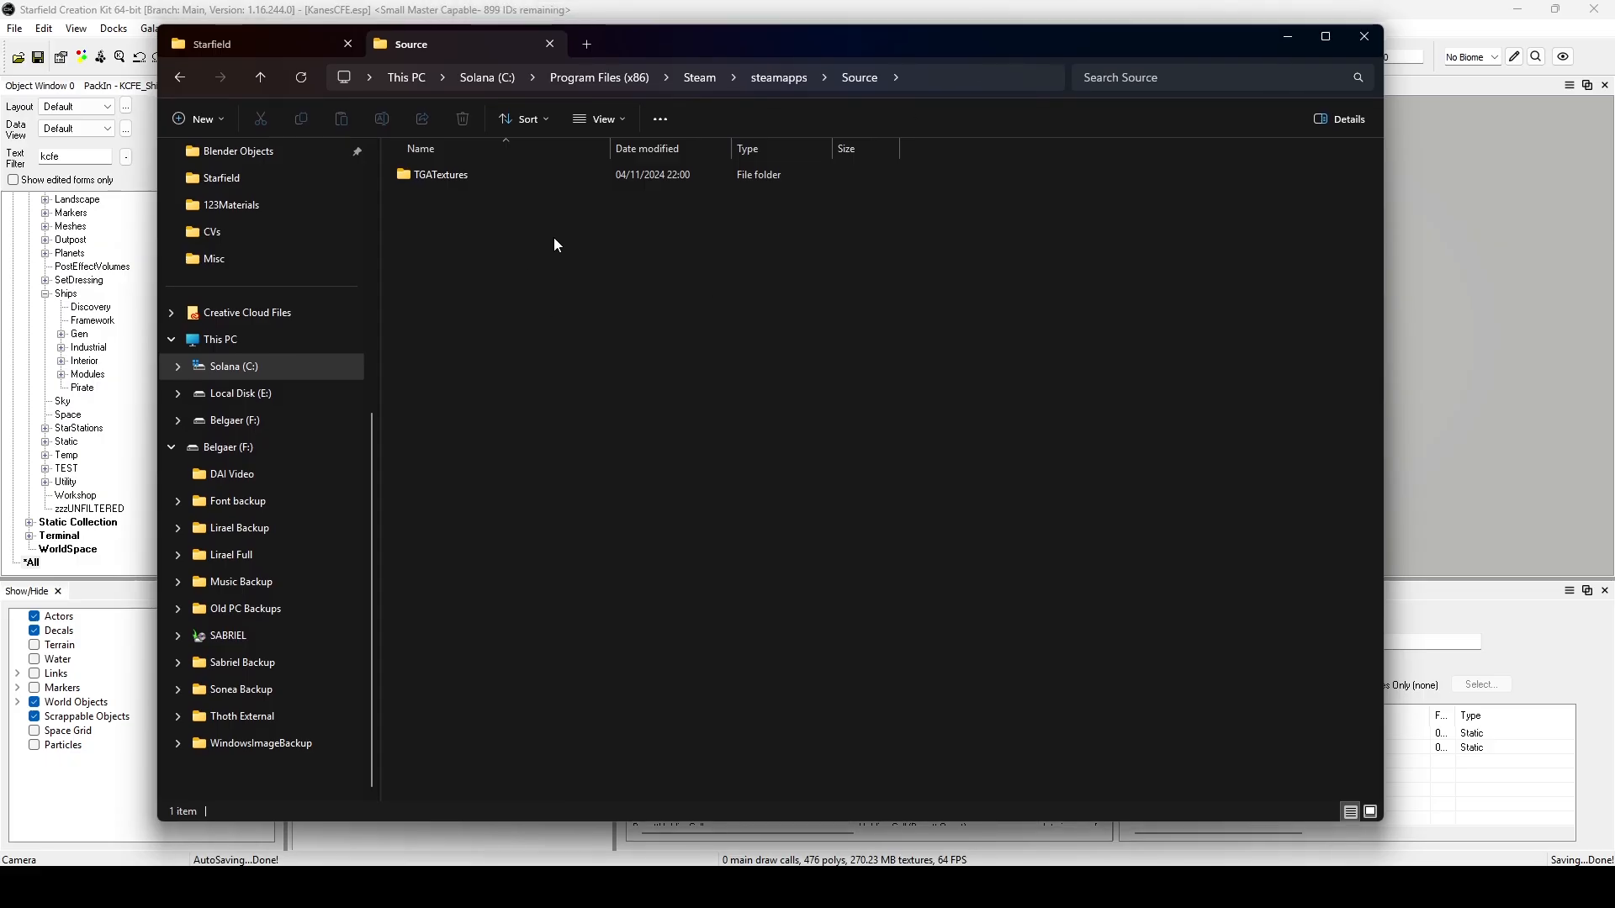
pyautogui.click(966, 85)
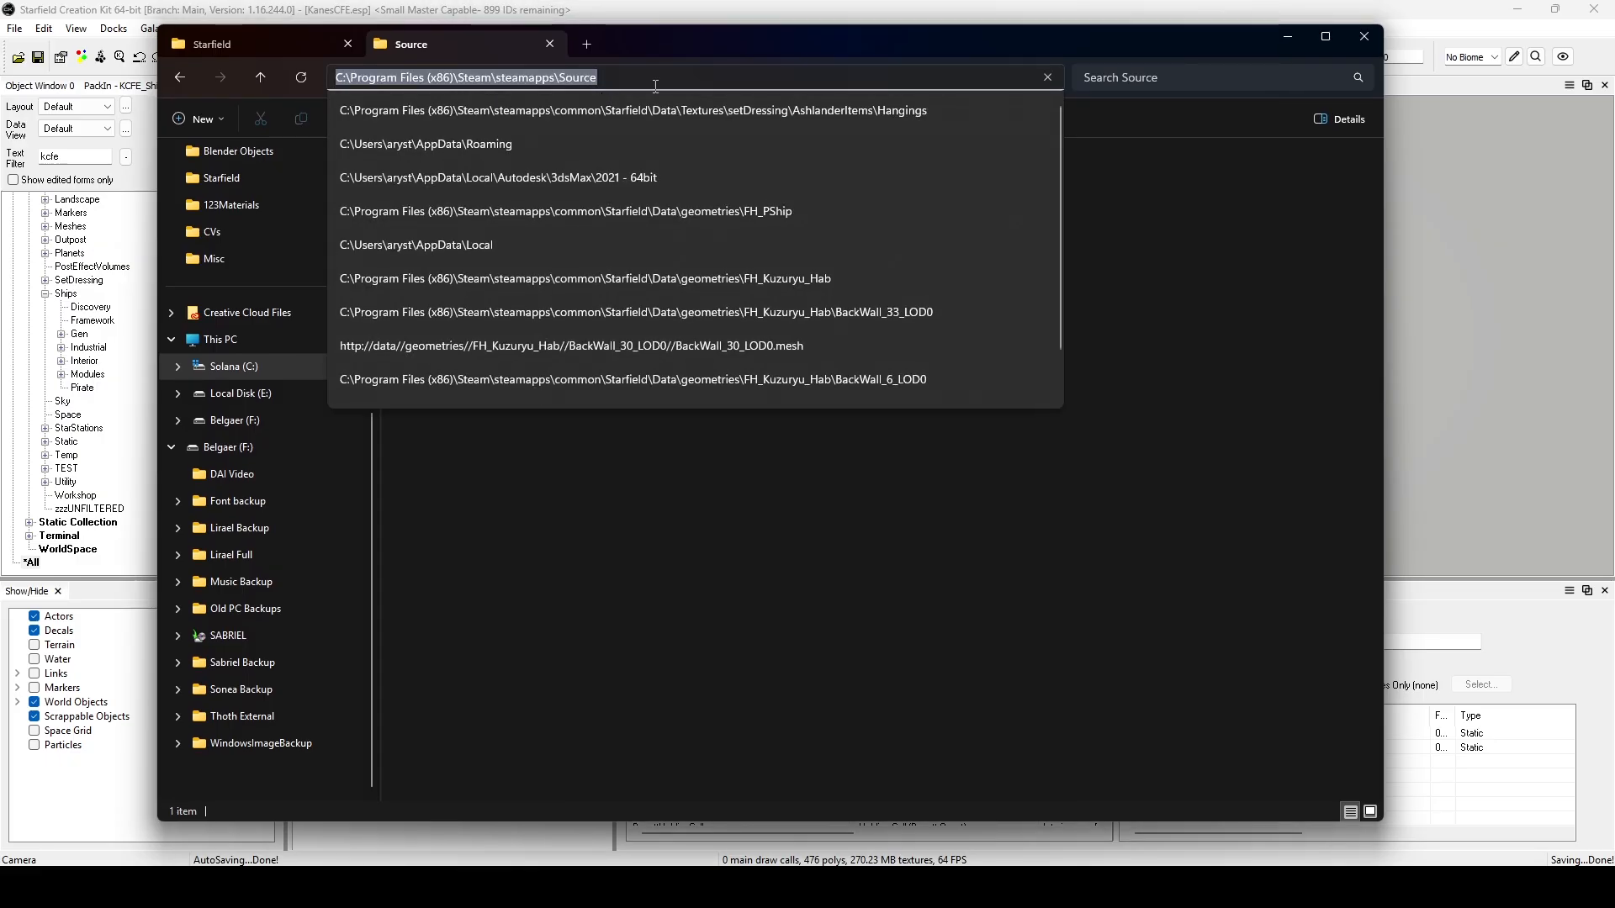
pyautogui.click(262, 47)
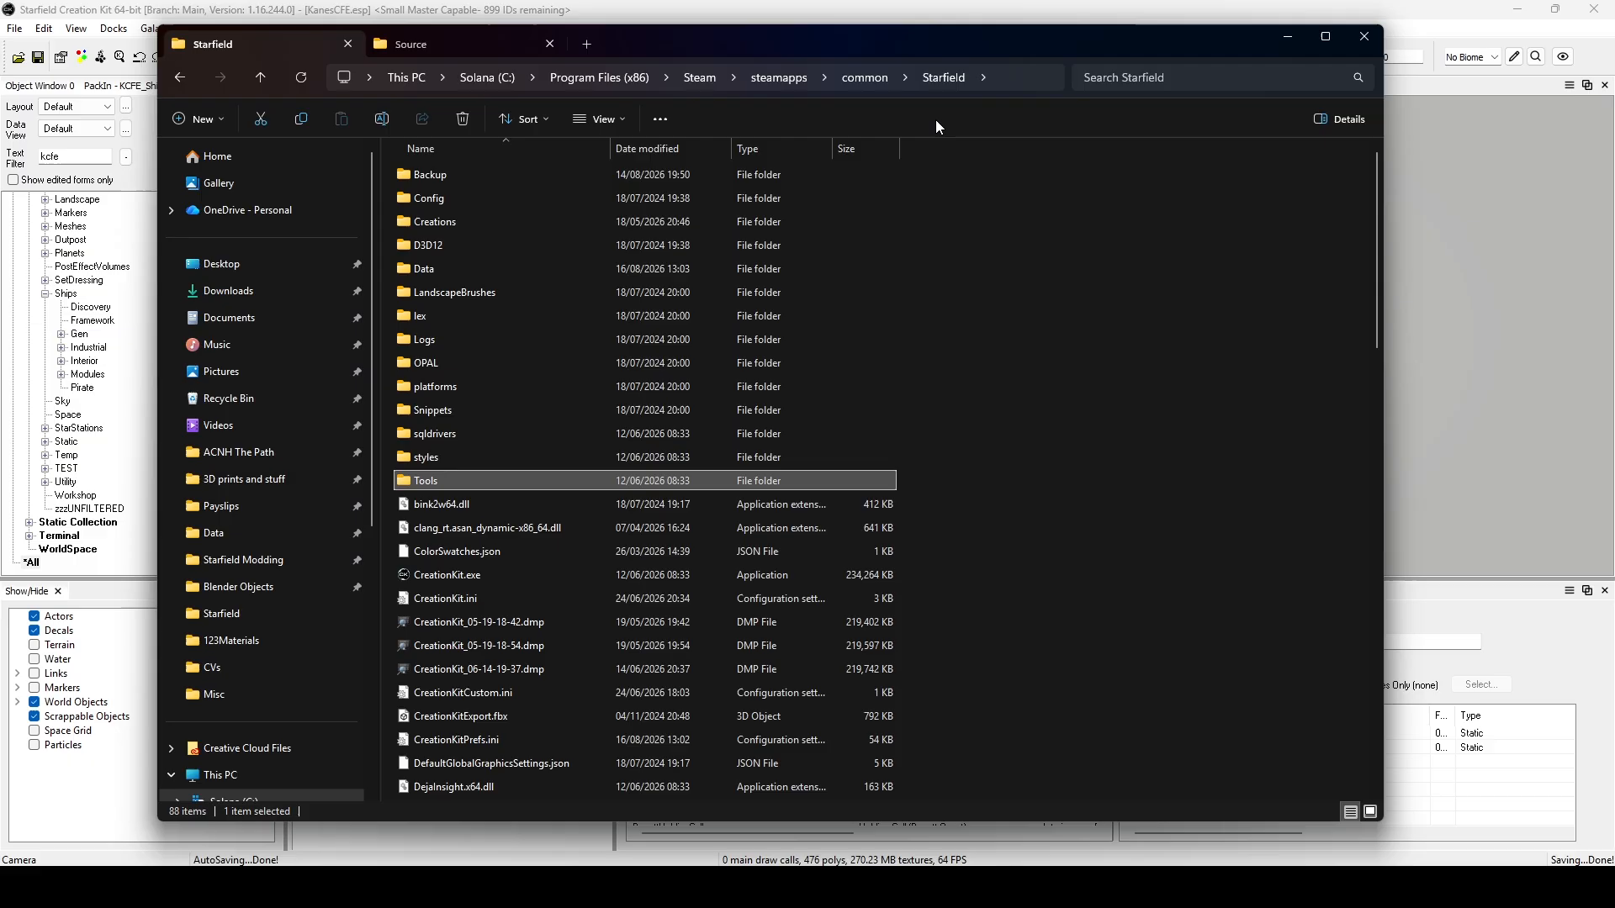
pyautogui.doubleClick(452, 480)
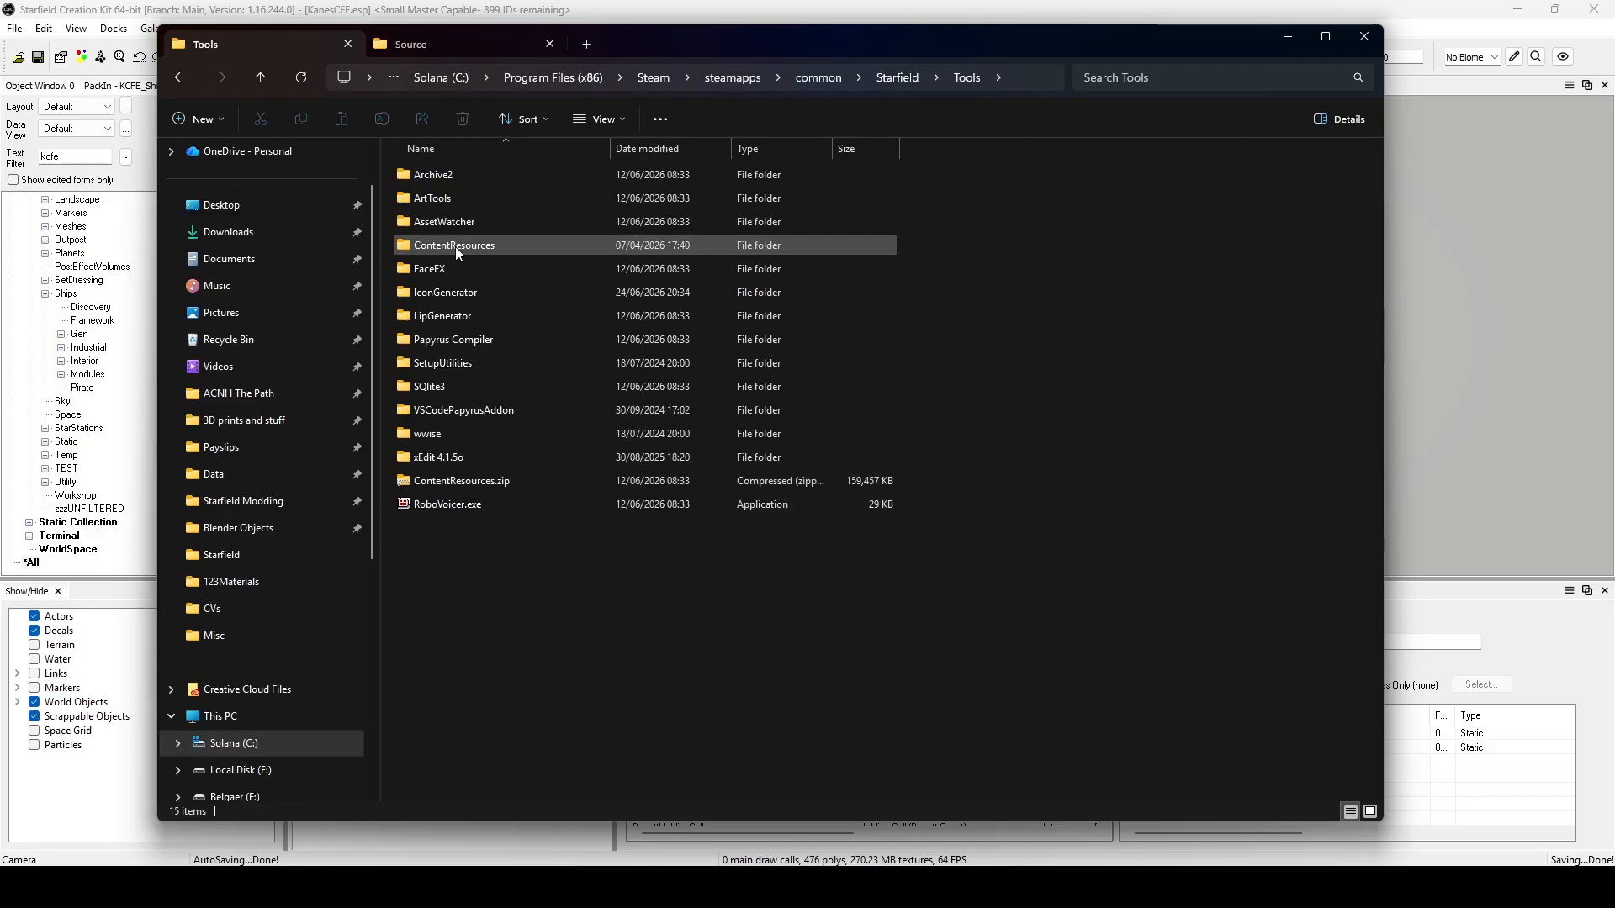
pyautogui.doubleClick(449, 222)
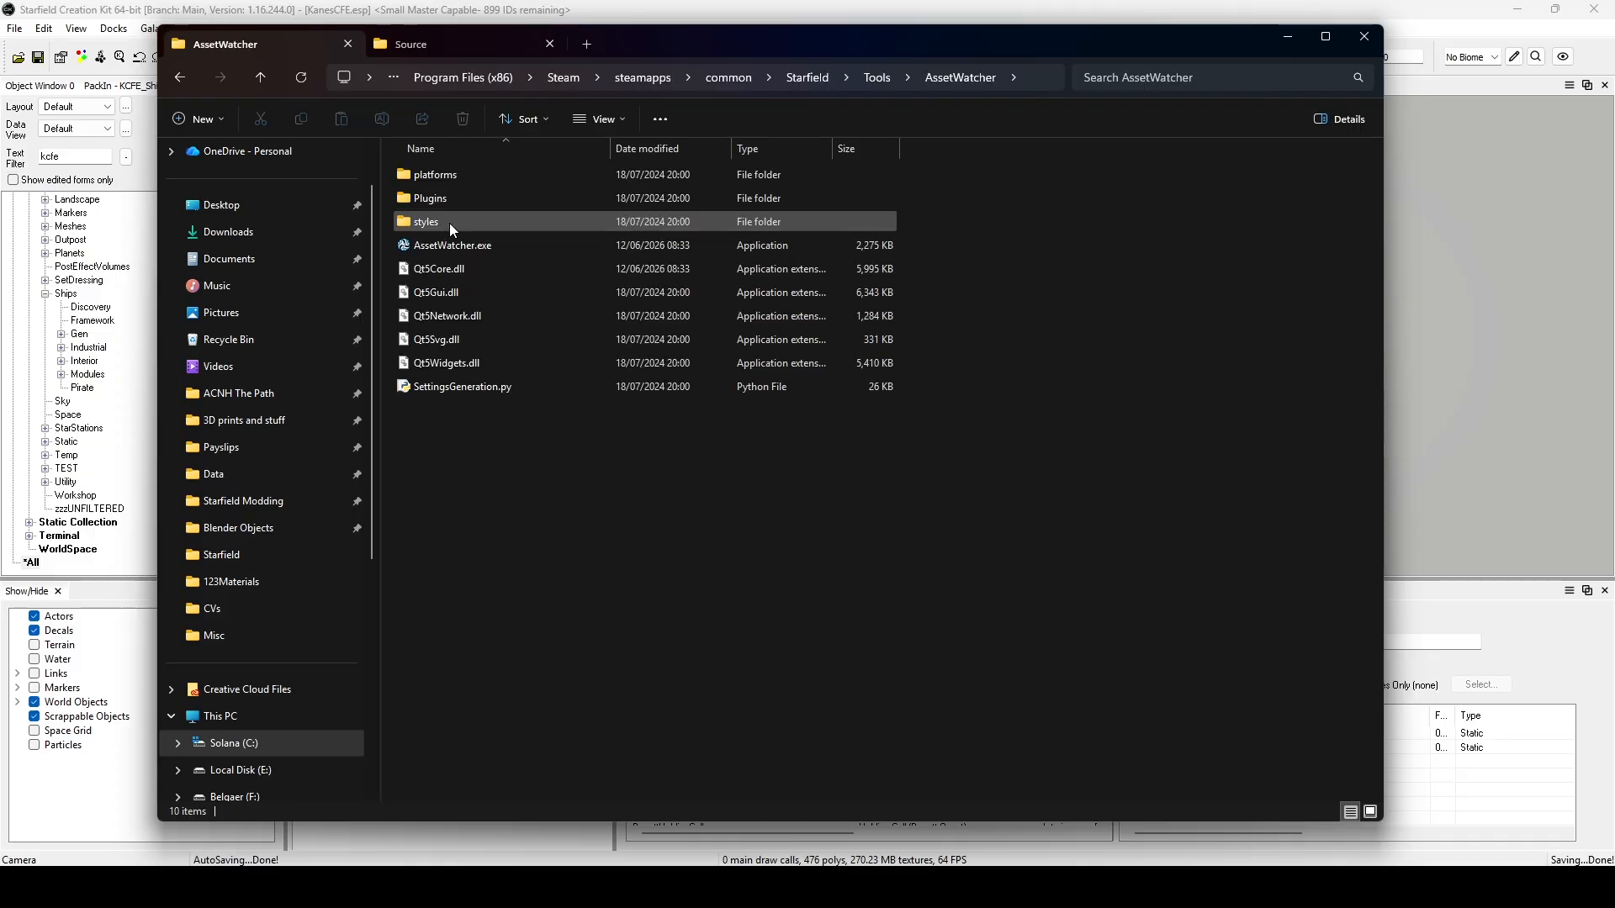
pyautogui.doubleClick(477, 242)
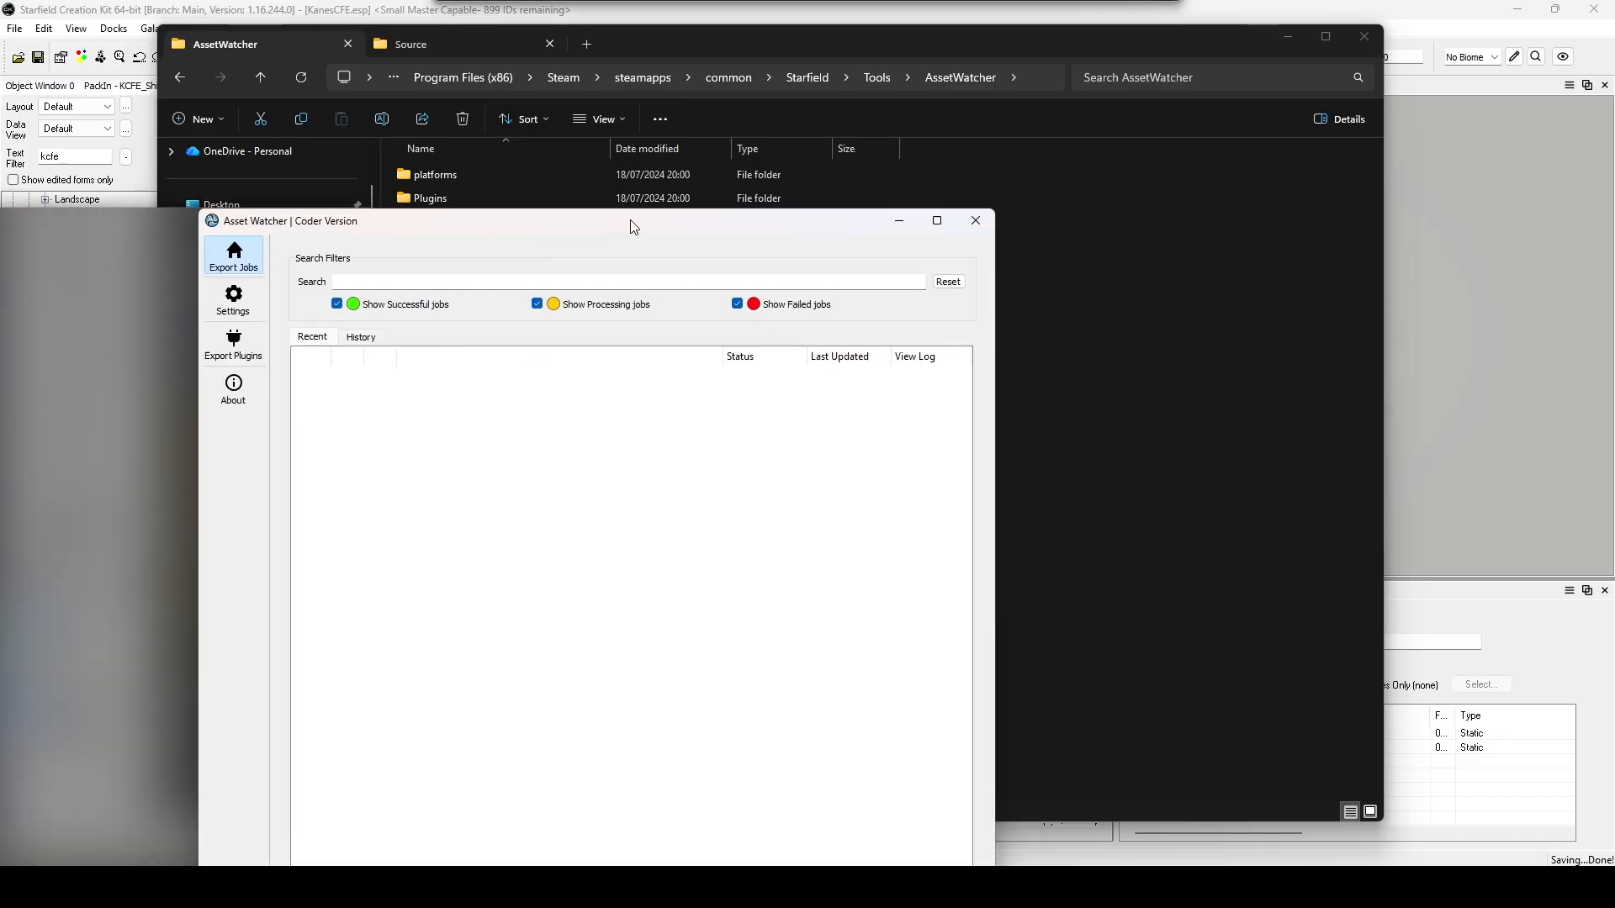
# In Asset Watcher, start a new project watcher and enable Textures as its file type.
pyautogui.moveTo(631, 223); pyautogui.dragTo(880, 84)
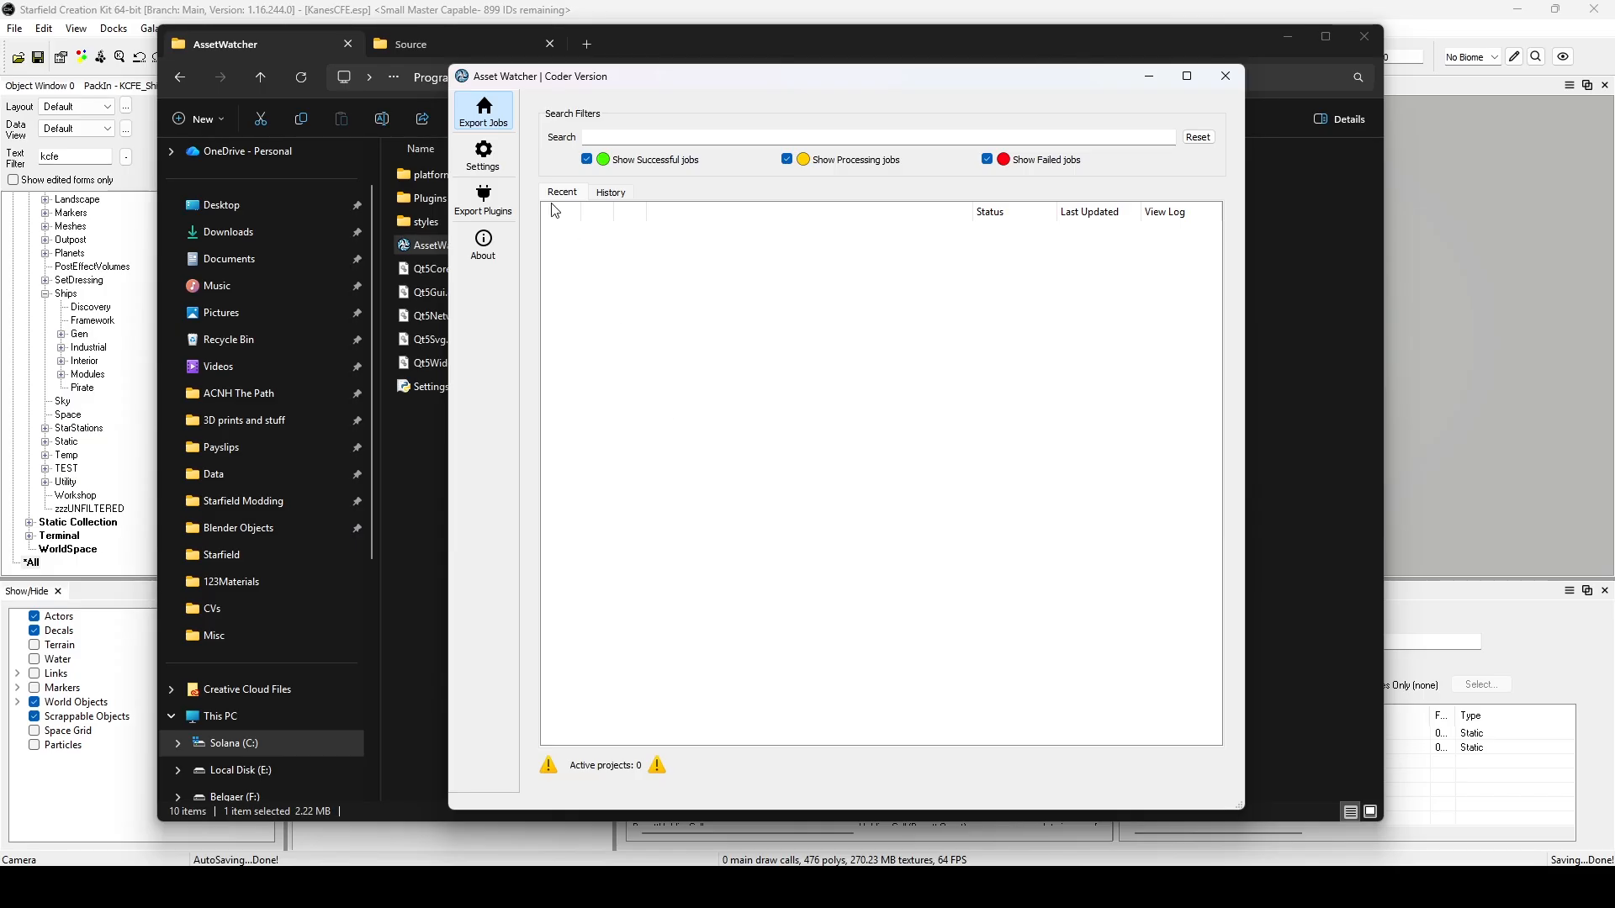
pyautogui.click(481, 160)
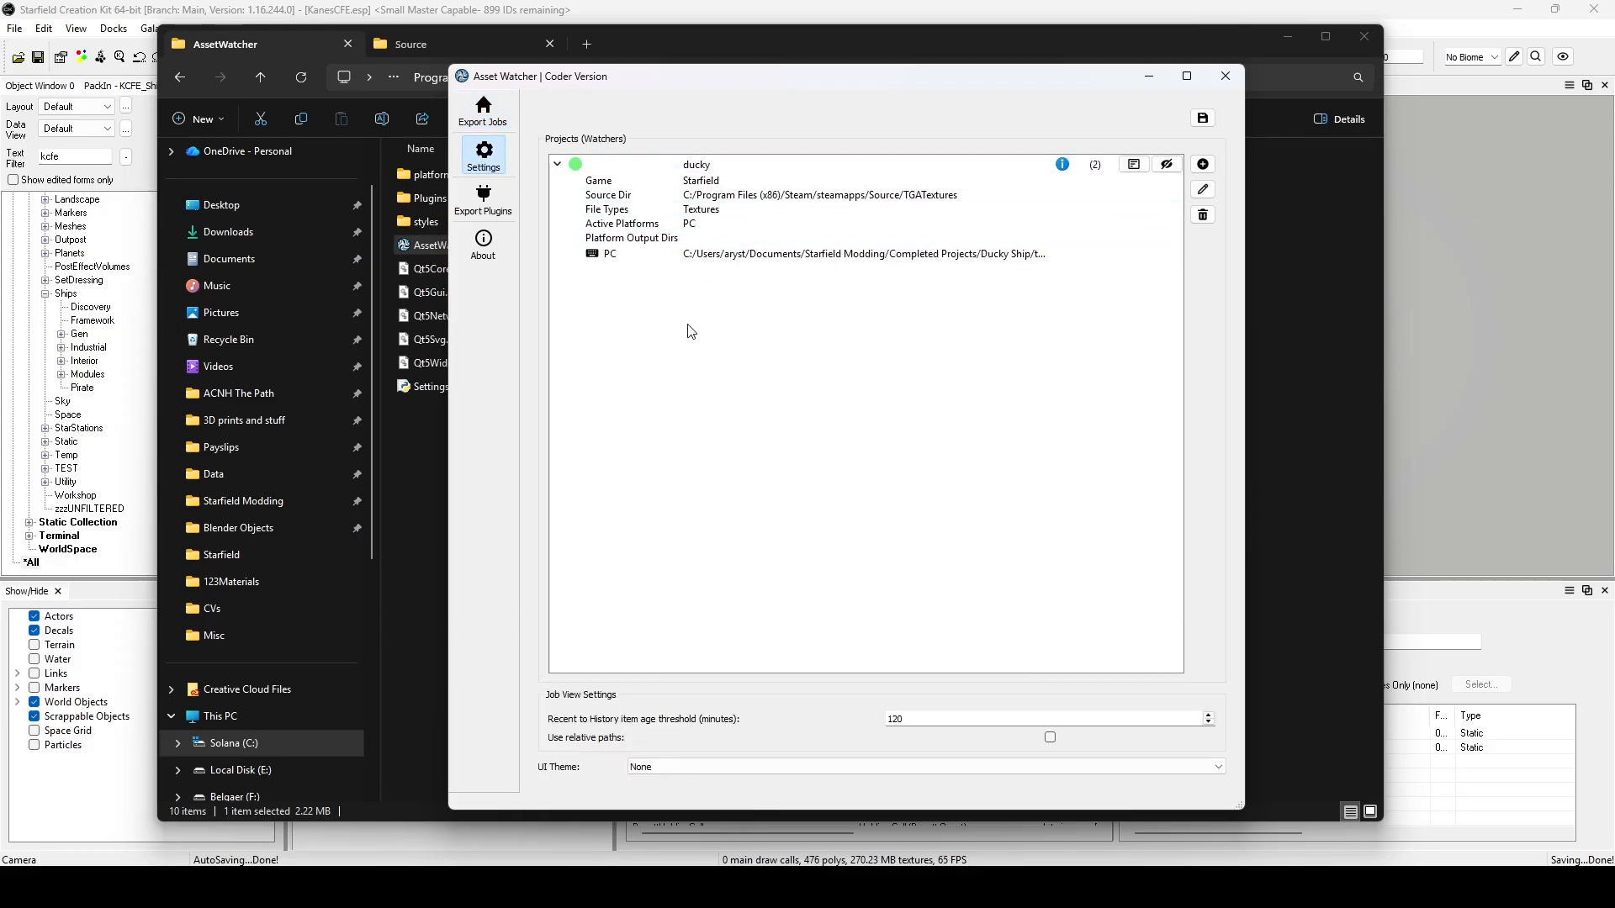
pyautogui.click(1203, 164)
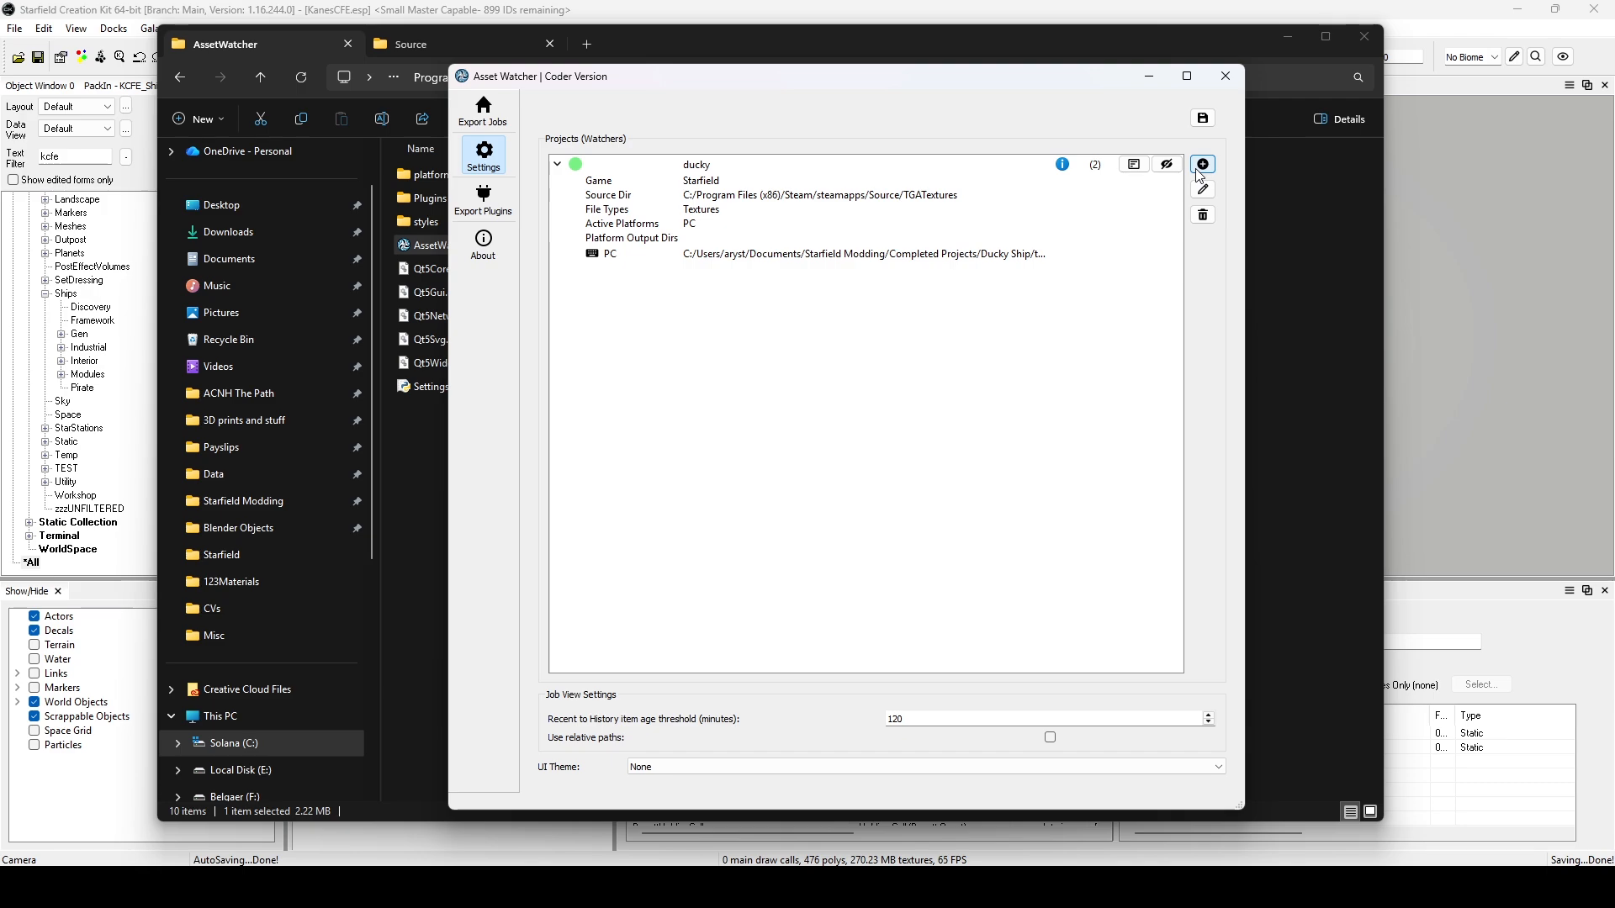
pyautogui.click(749, 140)
pyautogui.click(667, 138)
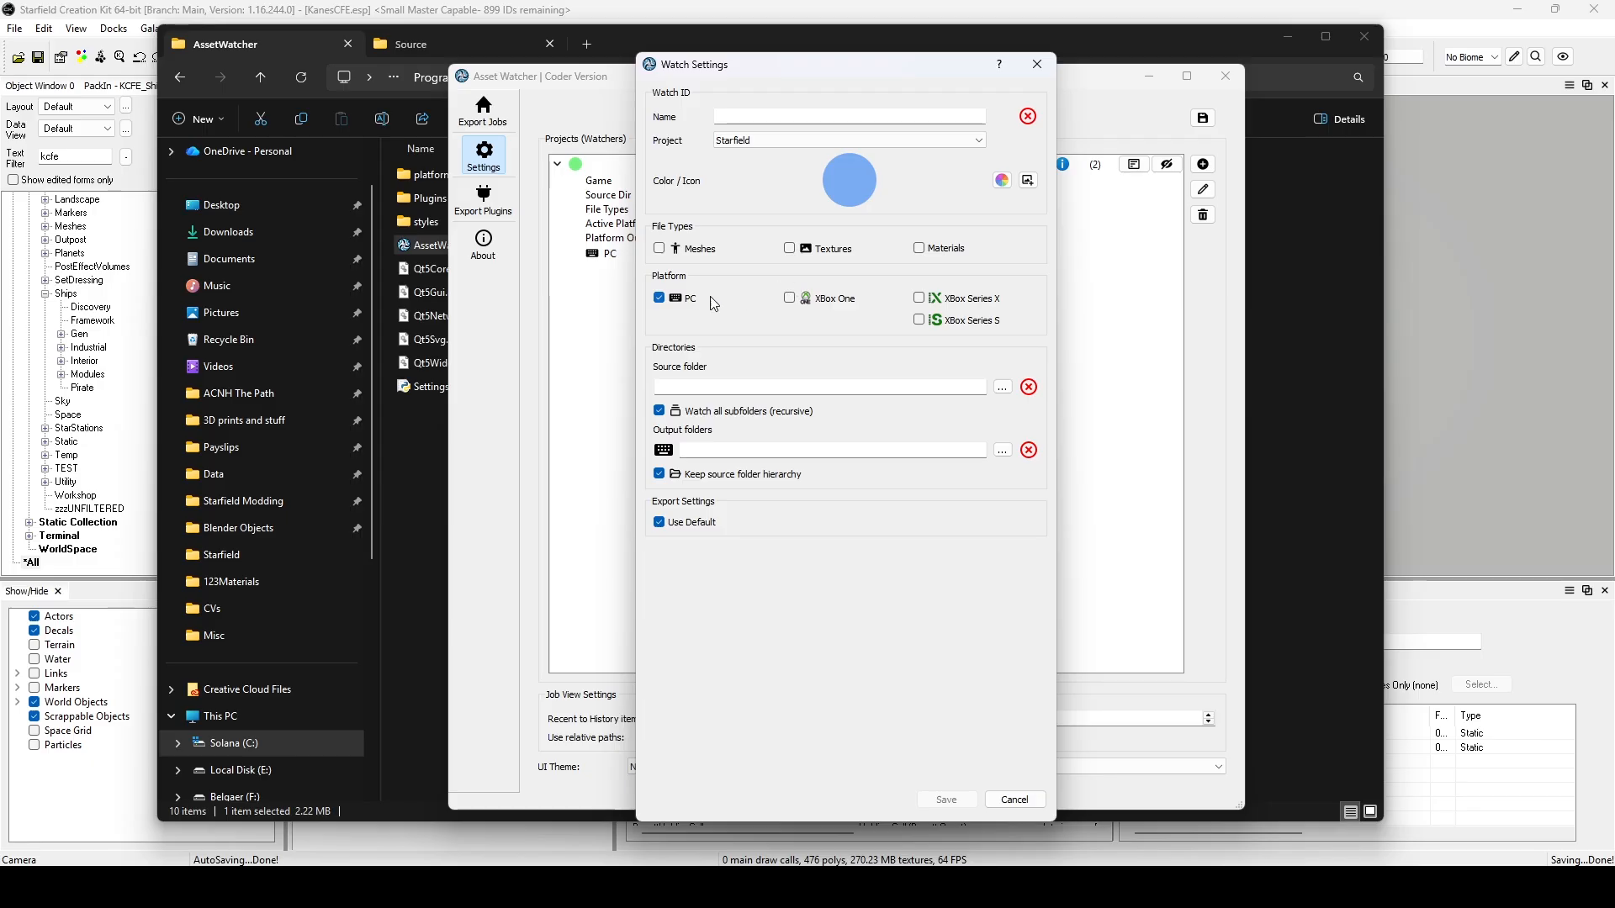
pyautogui.moveTo(867, 80); pyautogui.dragTo(909, 75)
pyautogui.click(855, 249)
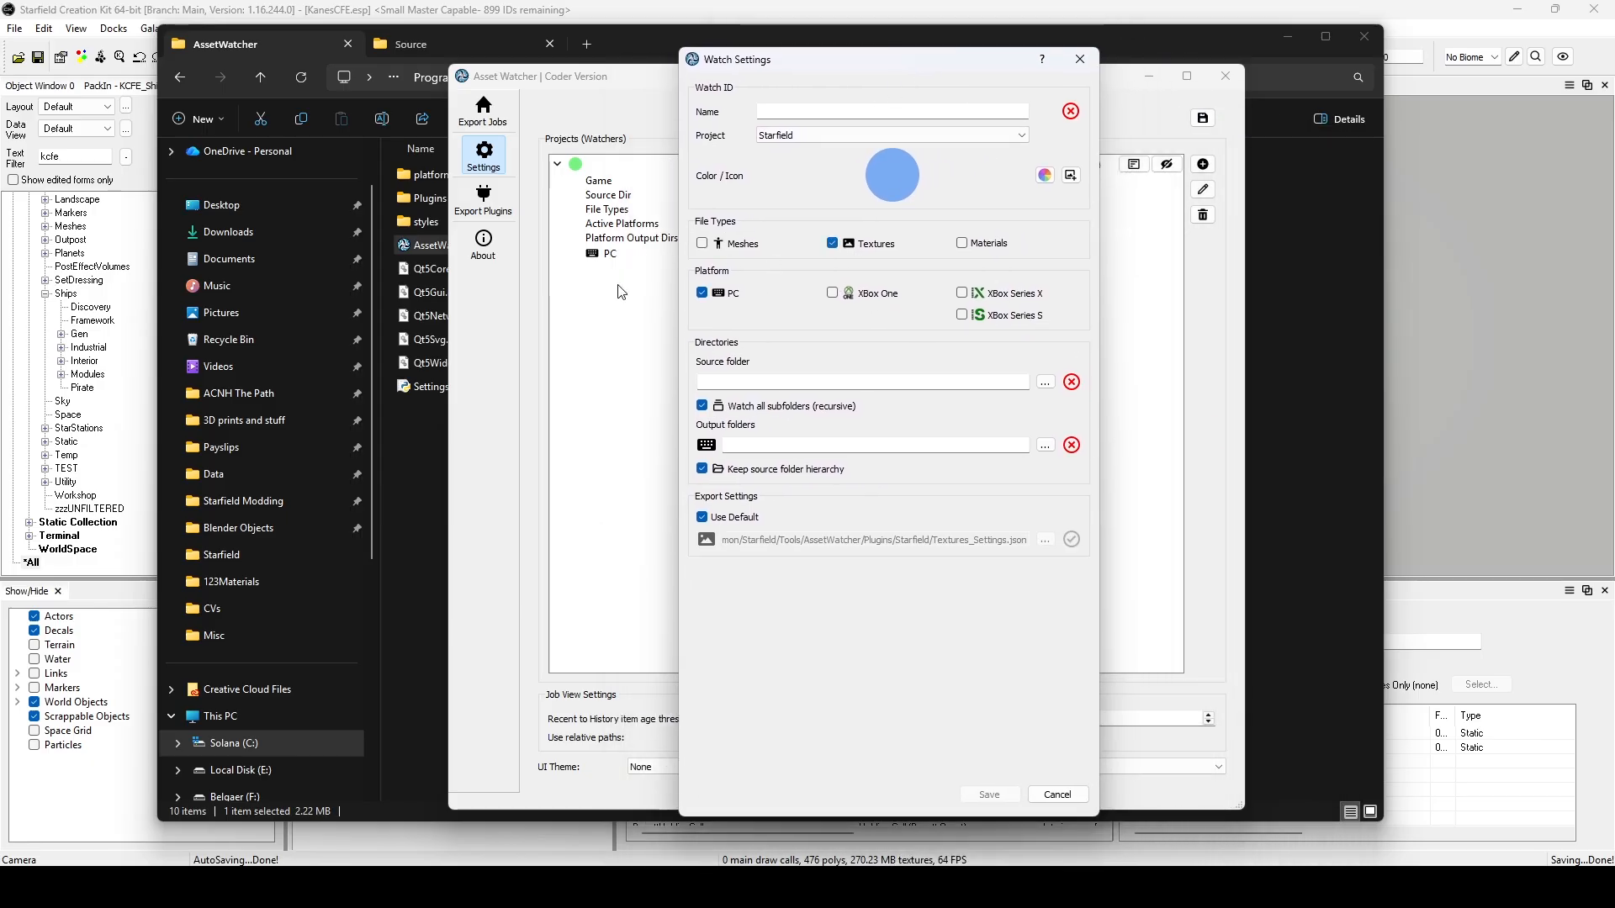
pyautogui.moveTo(895, 66); pyautogui.dragTo(865, 79)
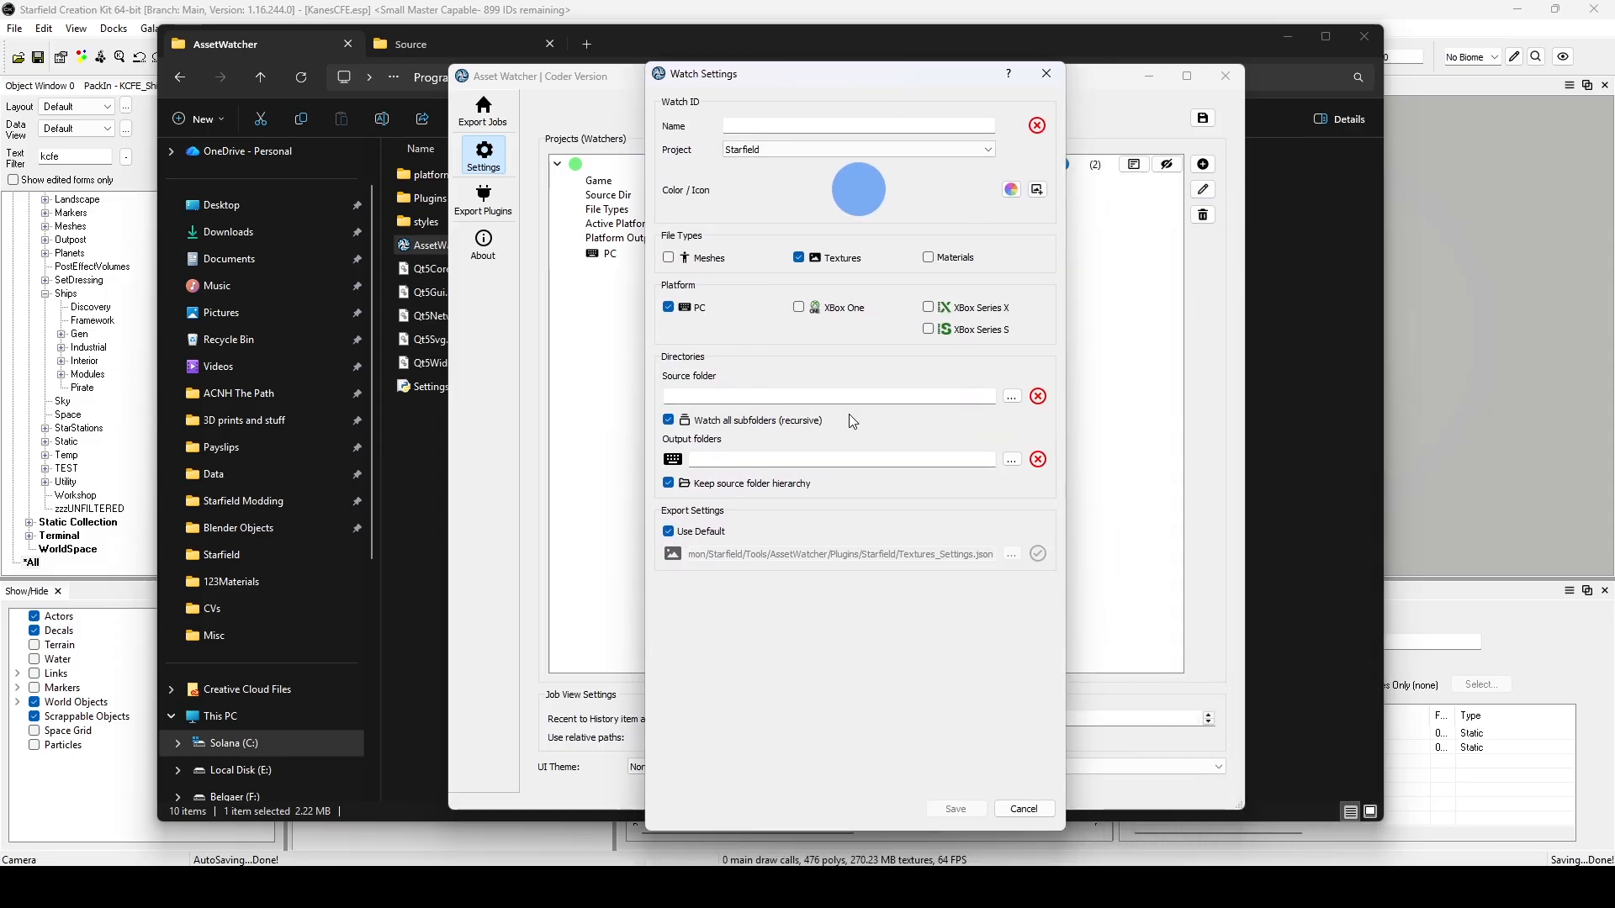
pyautogui.moveTo(797, 74); pyautogui.dragTo(760, 215)
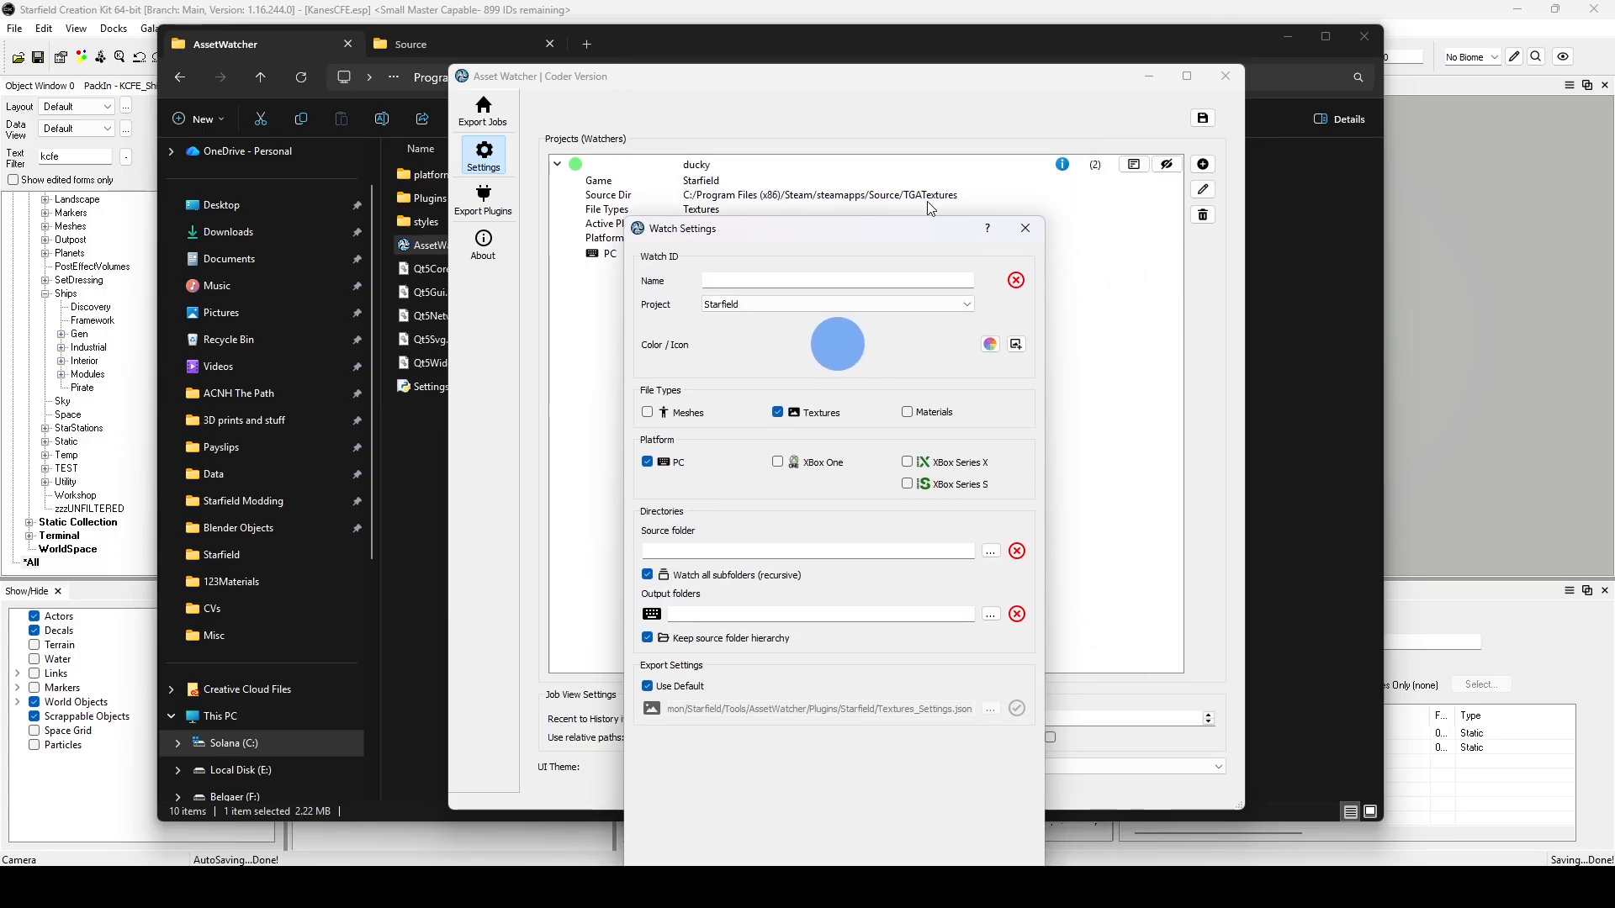
pyautogui.moveTo(836, 241); pyautogui.dragTo(860, 116)
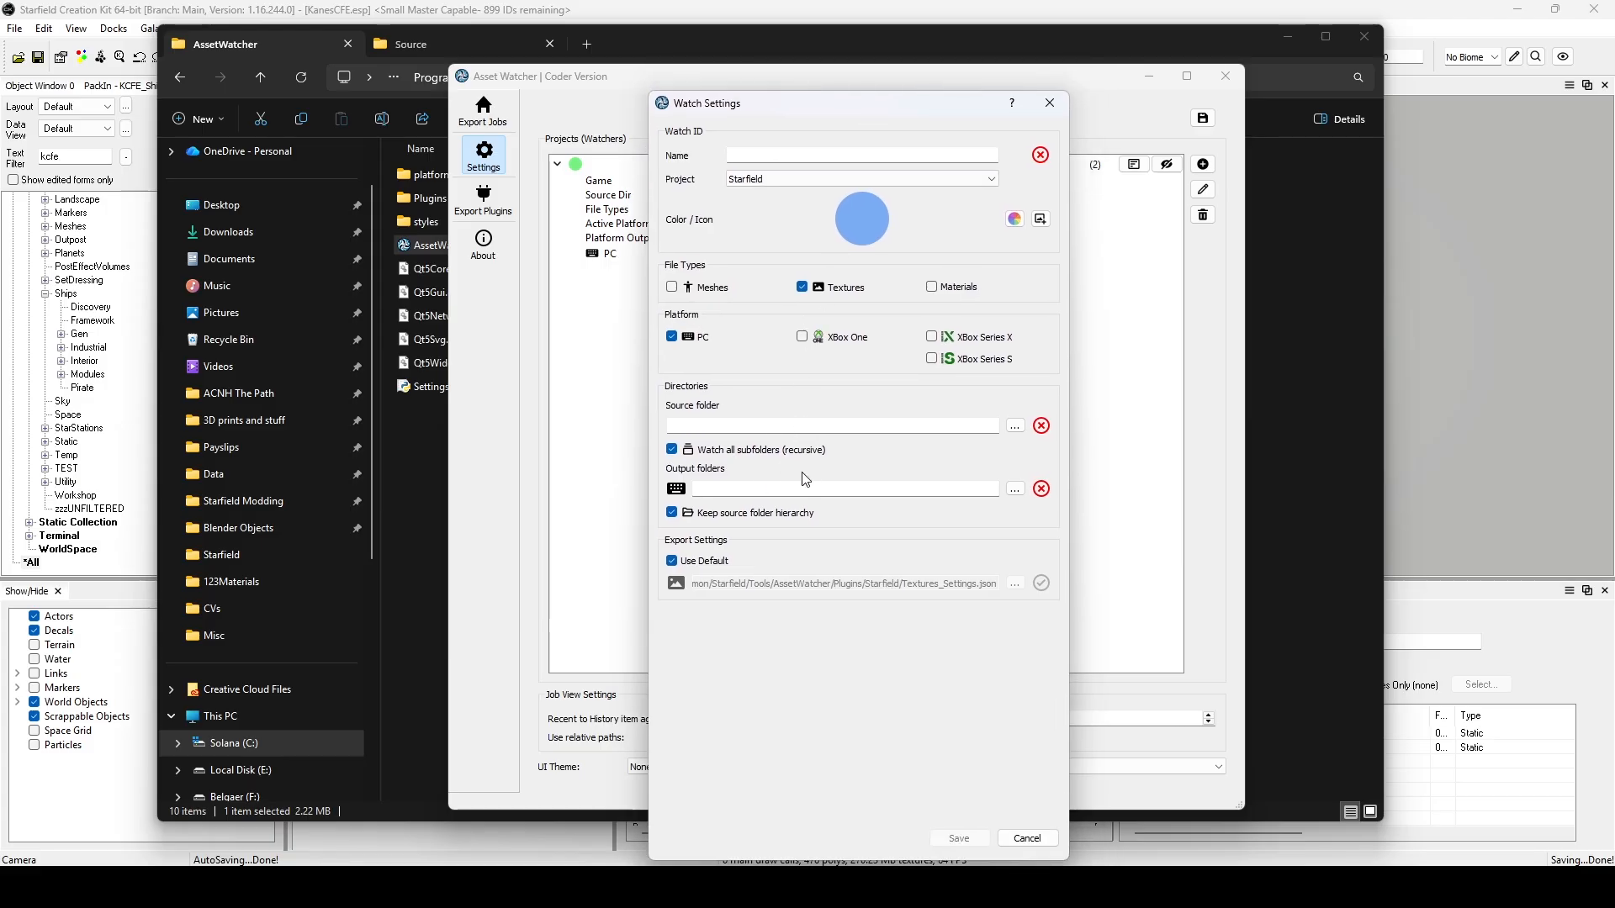
pyautogui.click(717, 490)
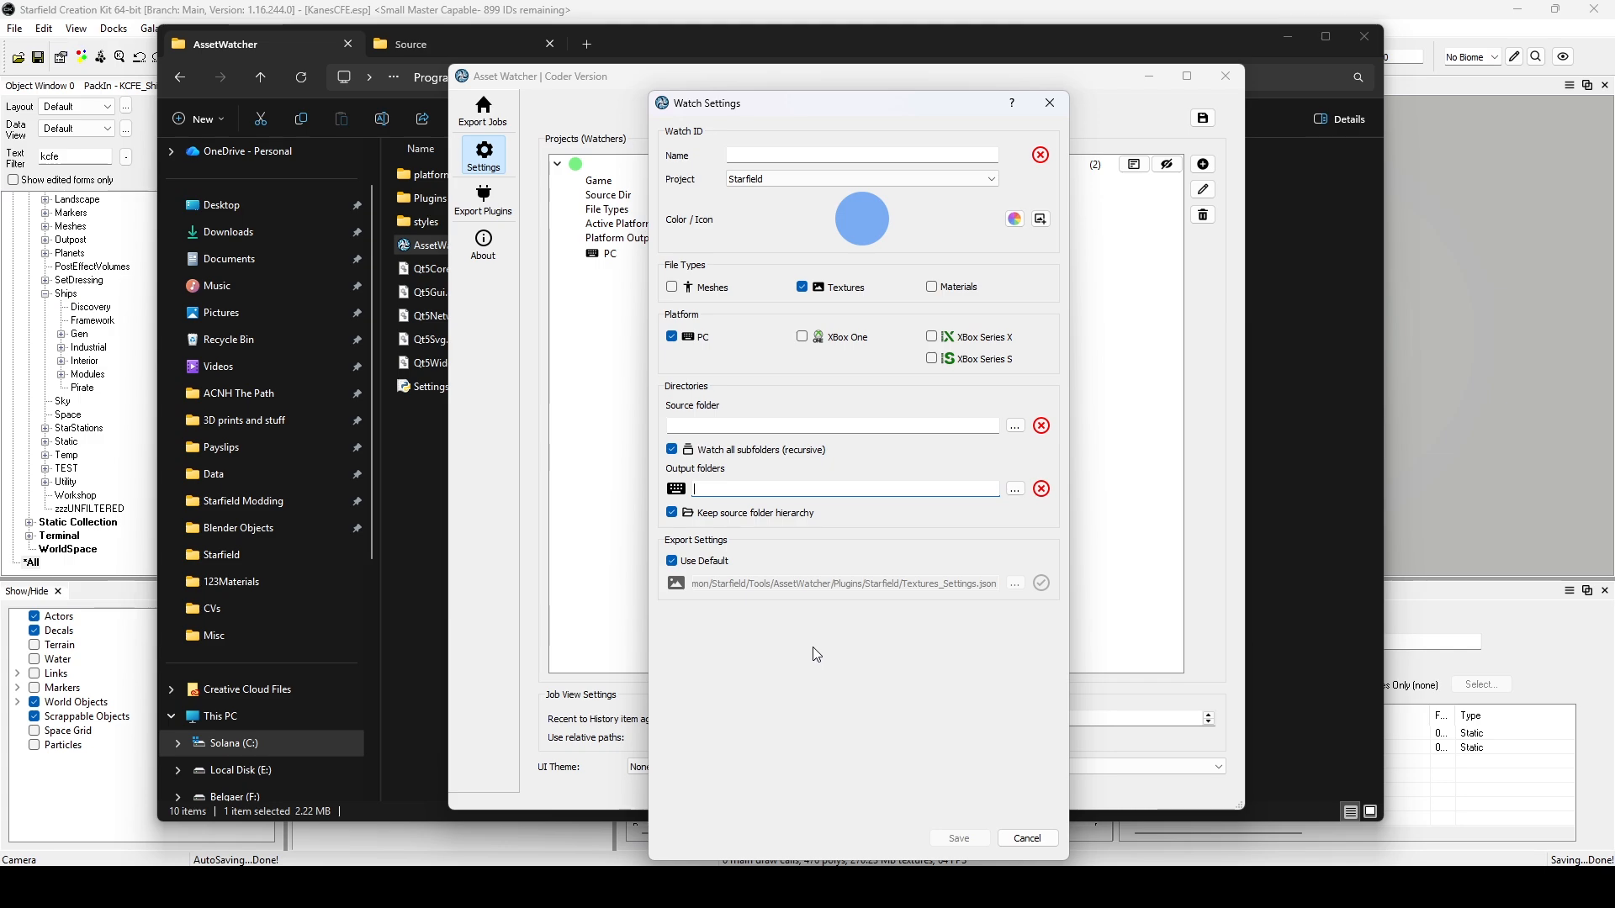
pyautogui.click(1028, 839)
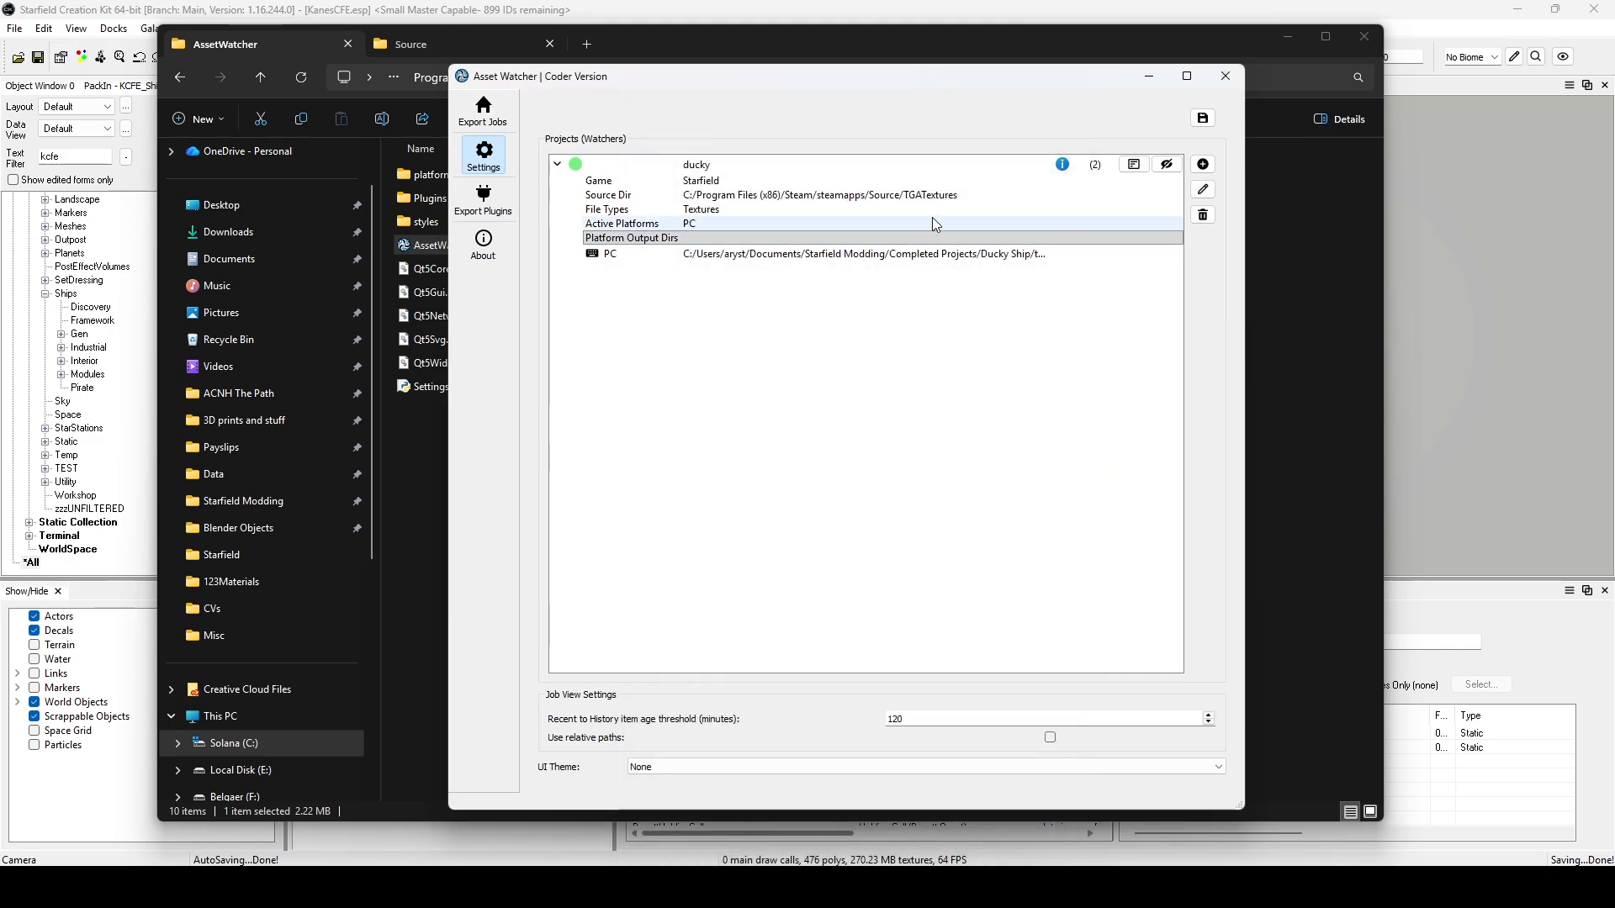
# Open the ducky watcher for editing and browse to the Starfield Modding folder in Documents for its PC output directory.
pyautogui.click(948, 183)
pyautogui.click(719, 163)
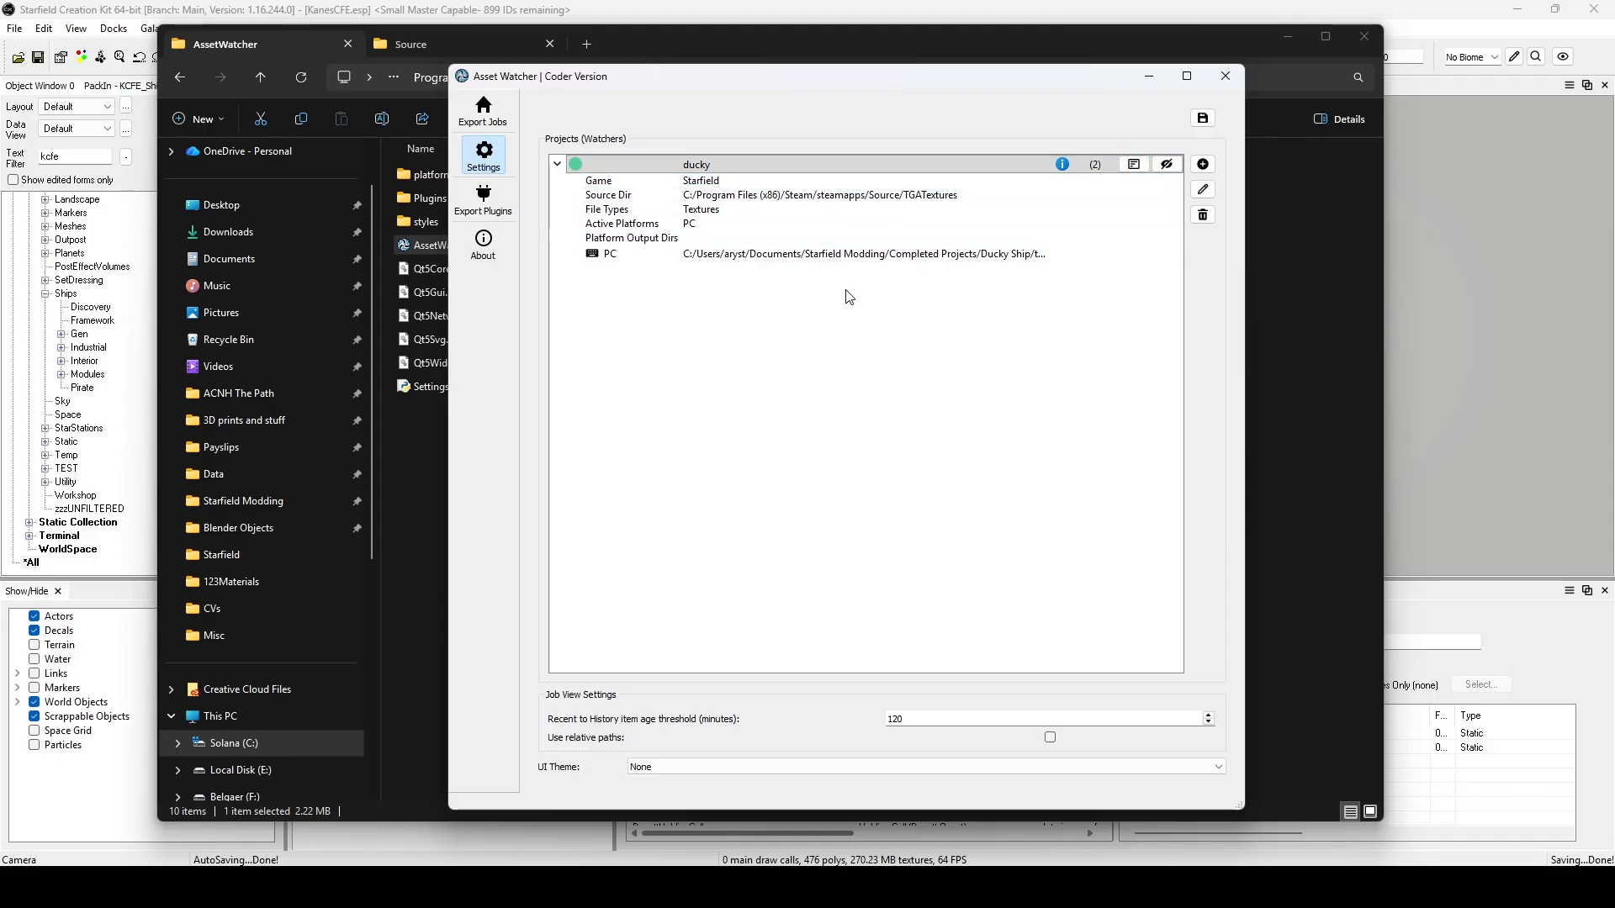
pyautogui.click(1202, 190)
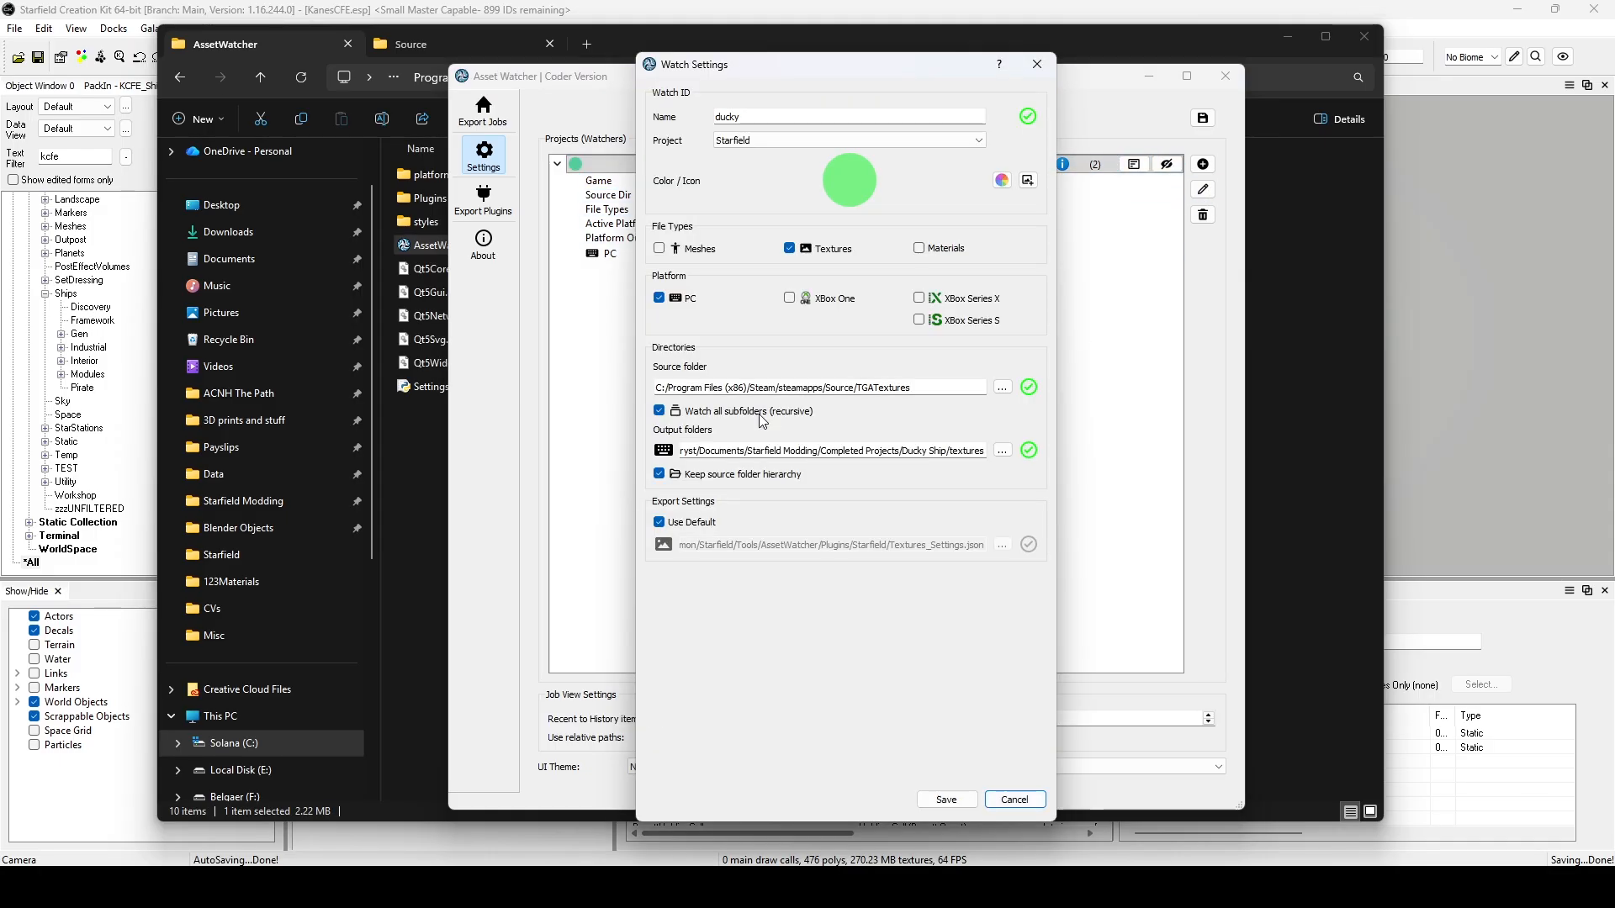
pyautogui.click(1001, 451)
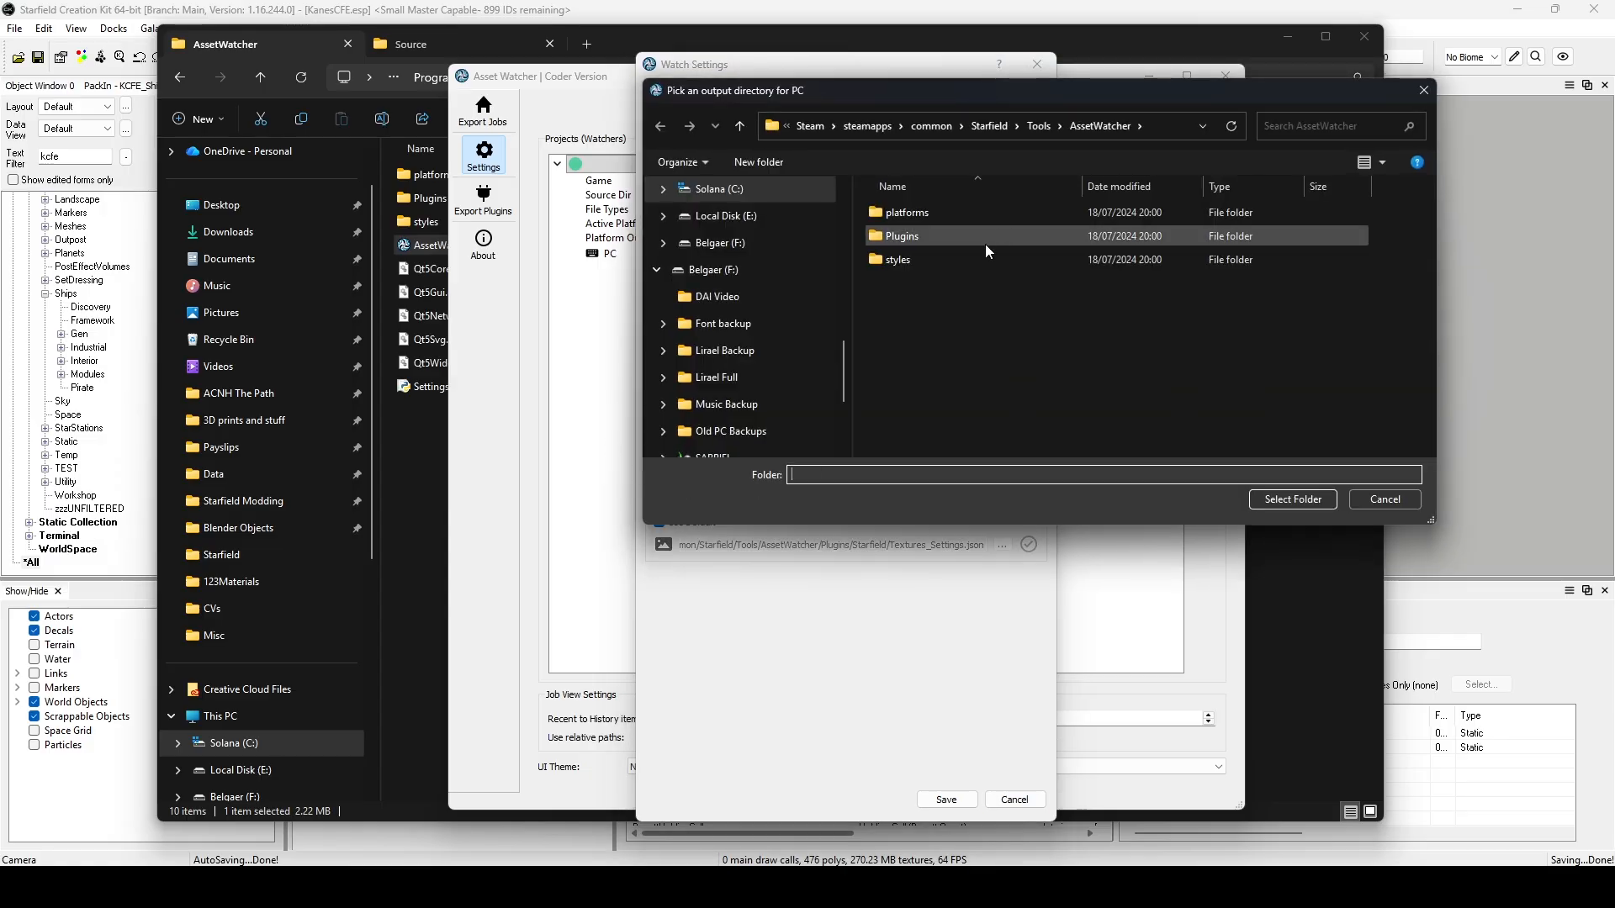
pyautogui.scroll(-2, 740, 370)
pyautogui.scroll(6, 740, 367)
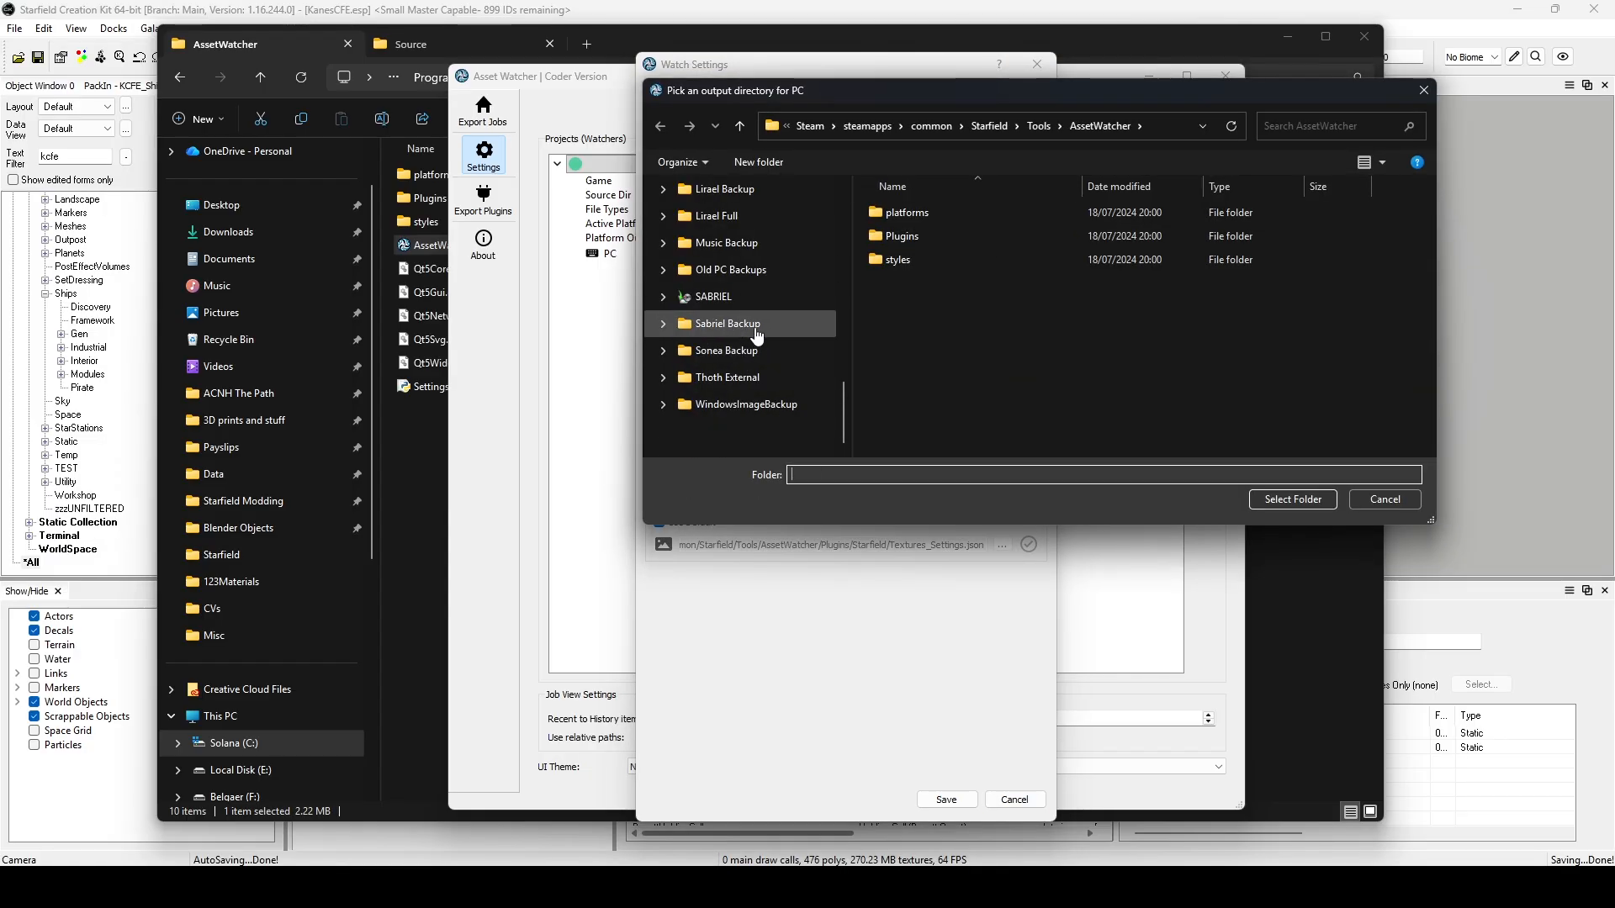
pyautogui.scroll(2, 757, 290)
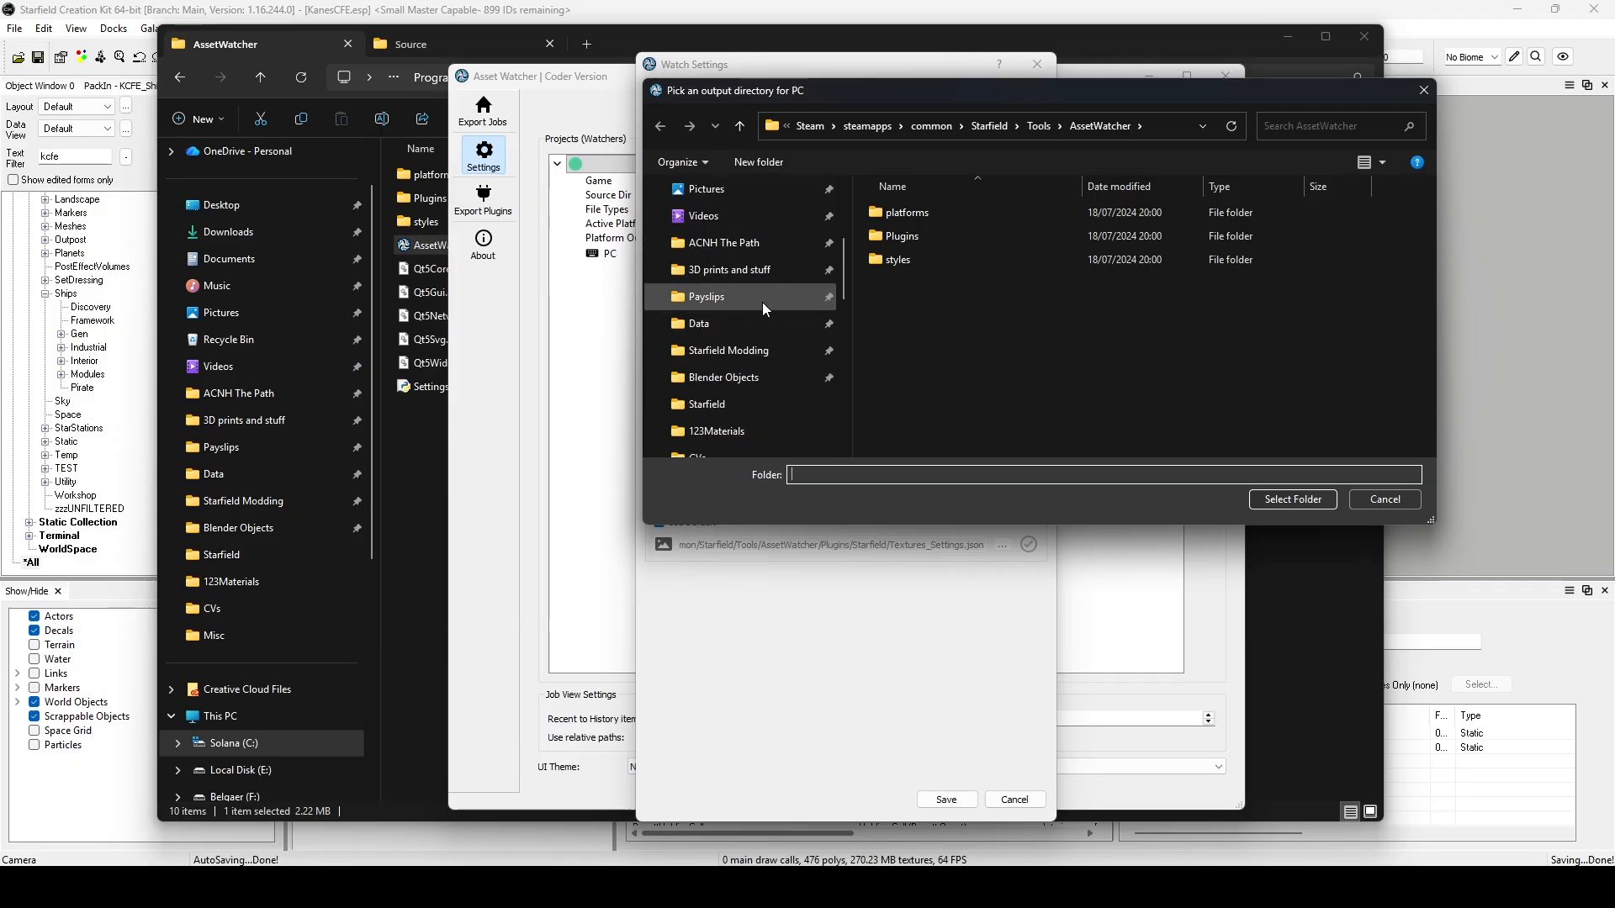
pyautogui.click(751, 349)
pyautogui.scroll(-1, 1022, 338)
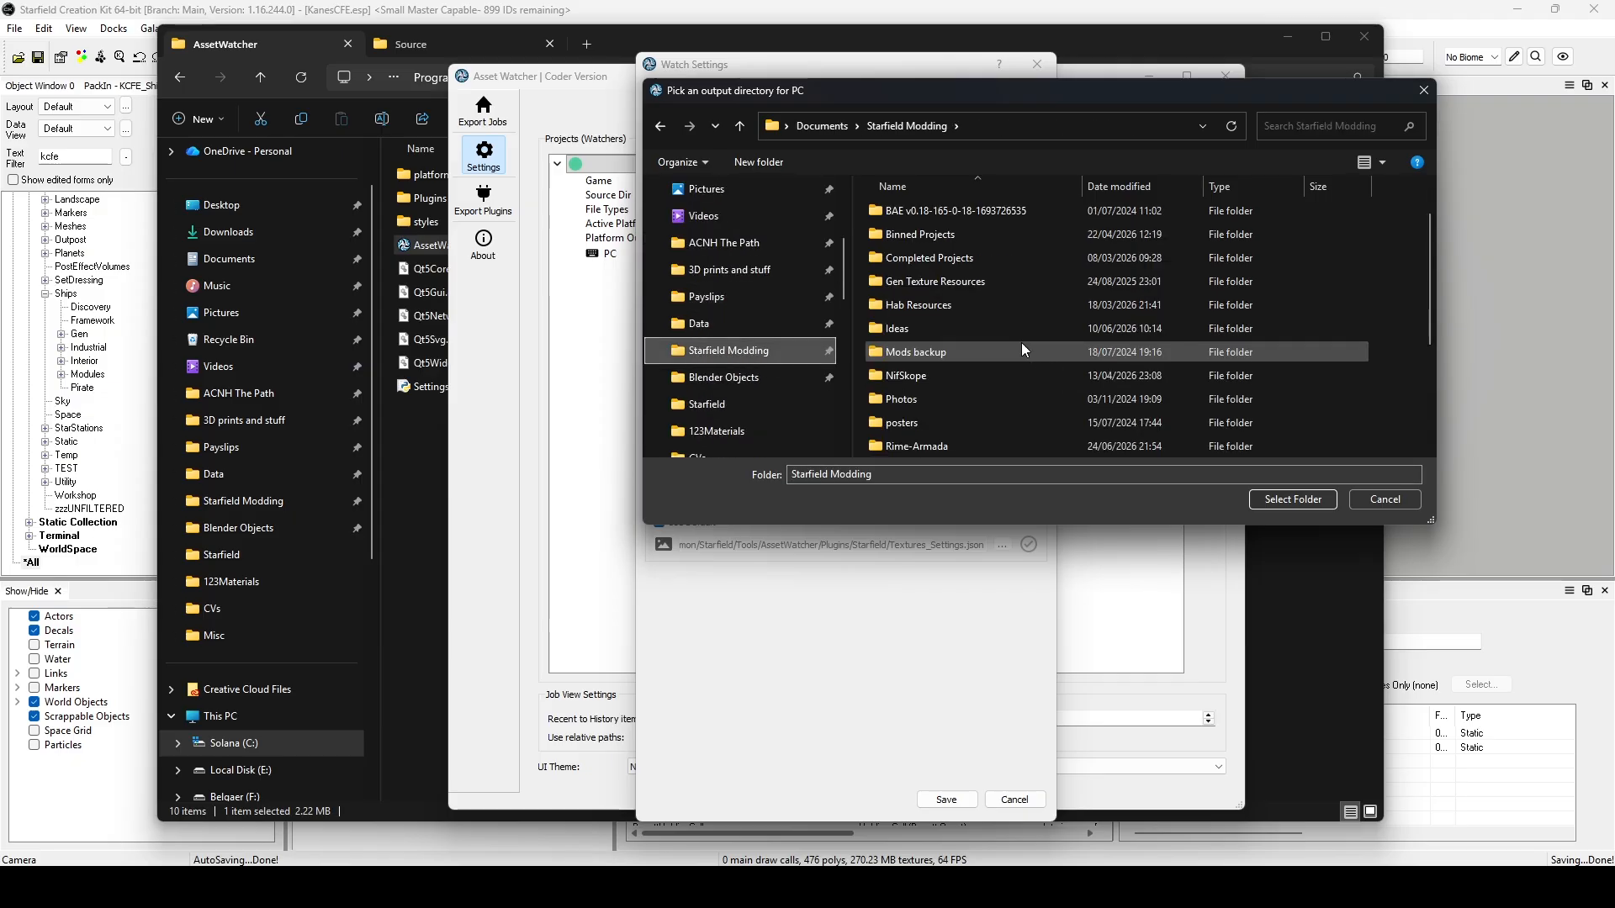
pyautogui.scroll(-1, 1020, 342)
pyautogui.scroll(2, 1019, 341)
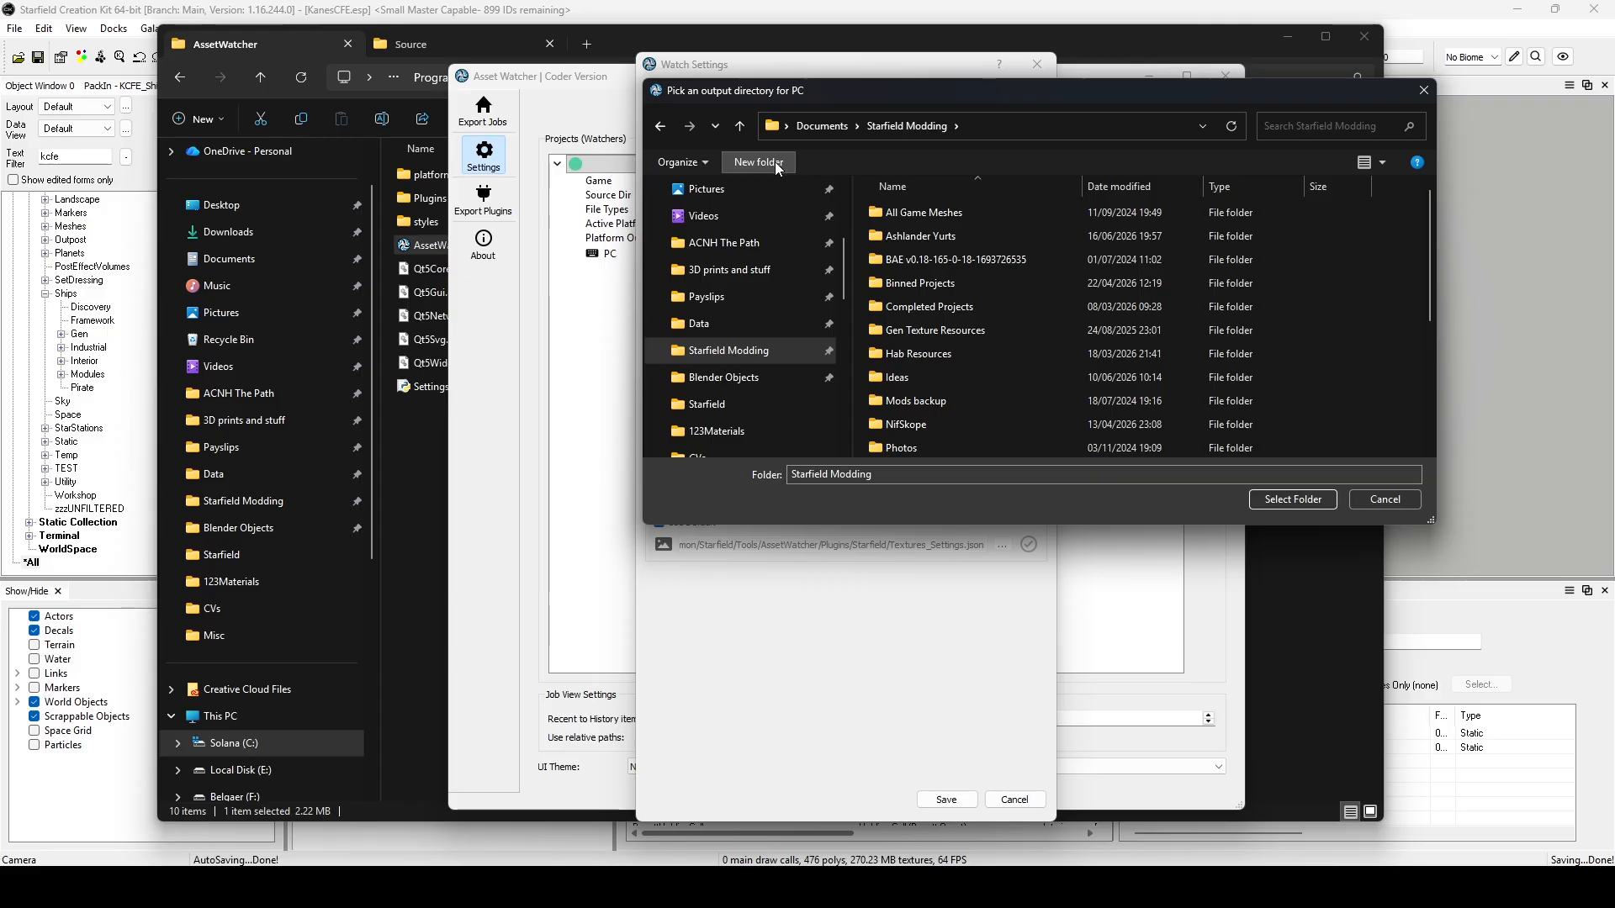
# Create a KCFE folder inside Starfield Modding, choose it as the PC output folder, and save the ducky watcher.
pyautogui.click(758, 161)
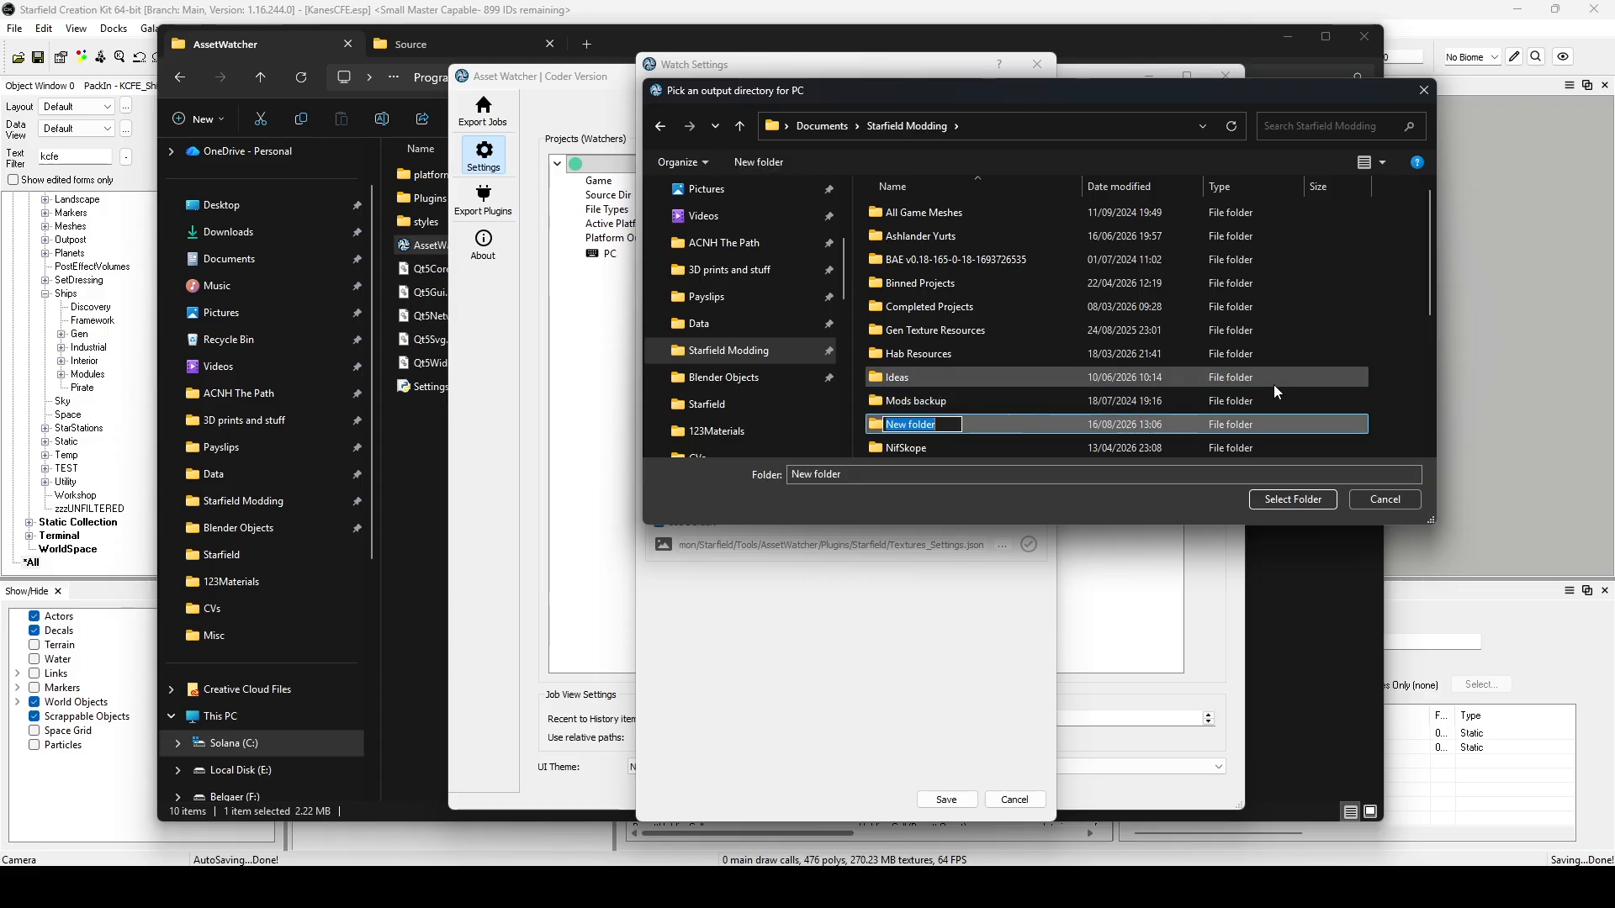
pyautogui.write('KCFE')
pyautogui.press('Return')
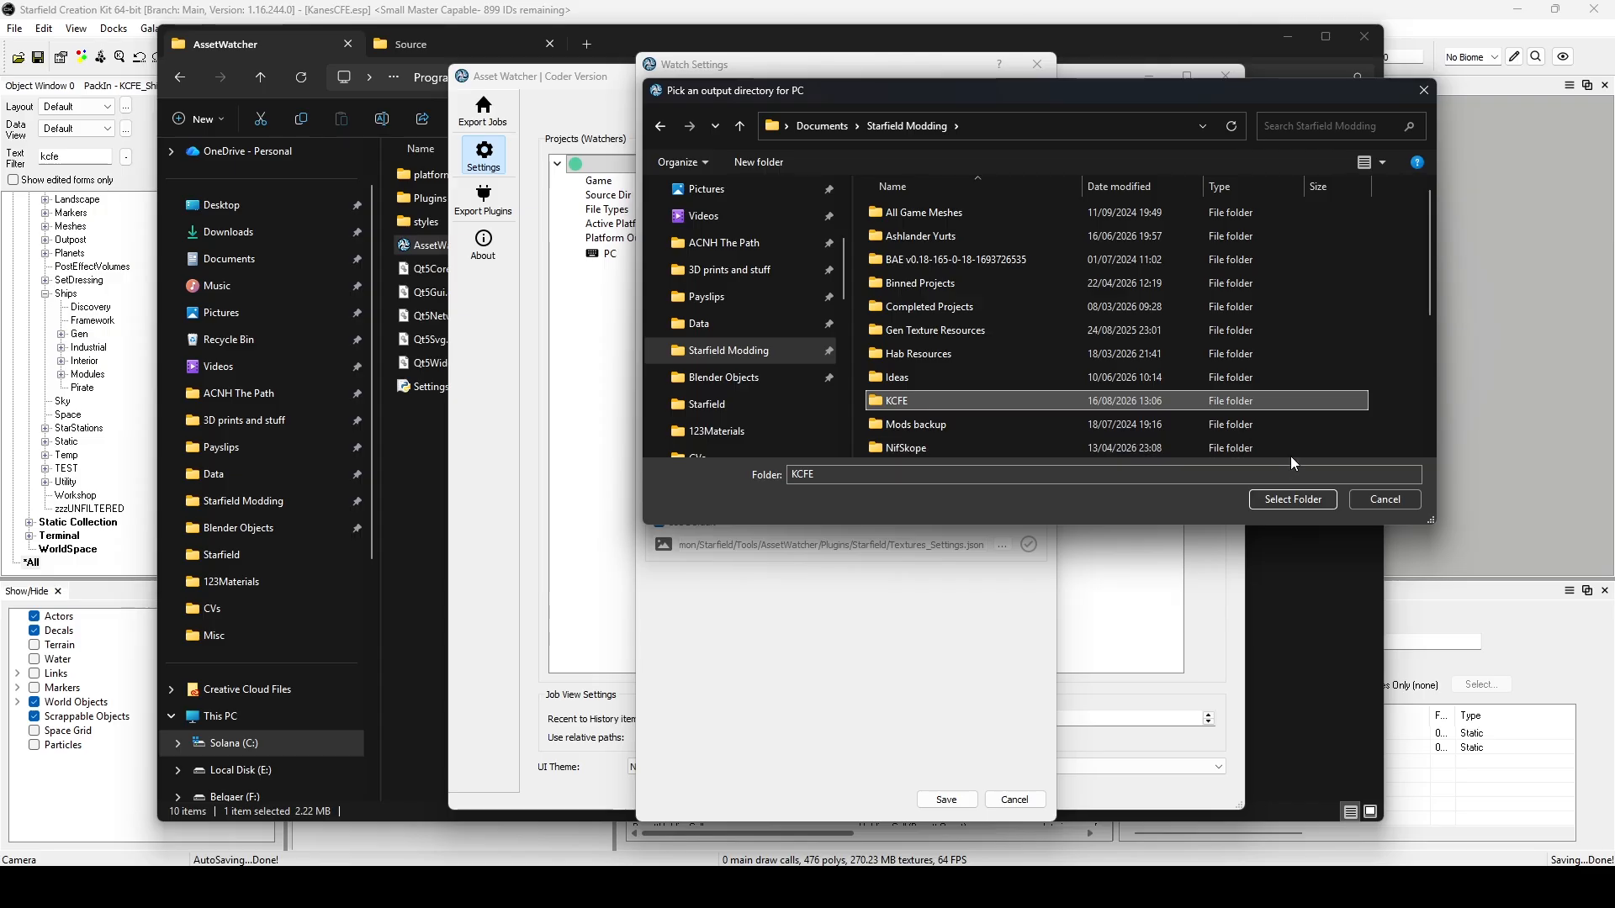
pyautogui.click(1273, 508)
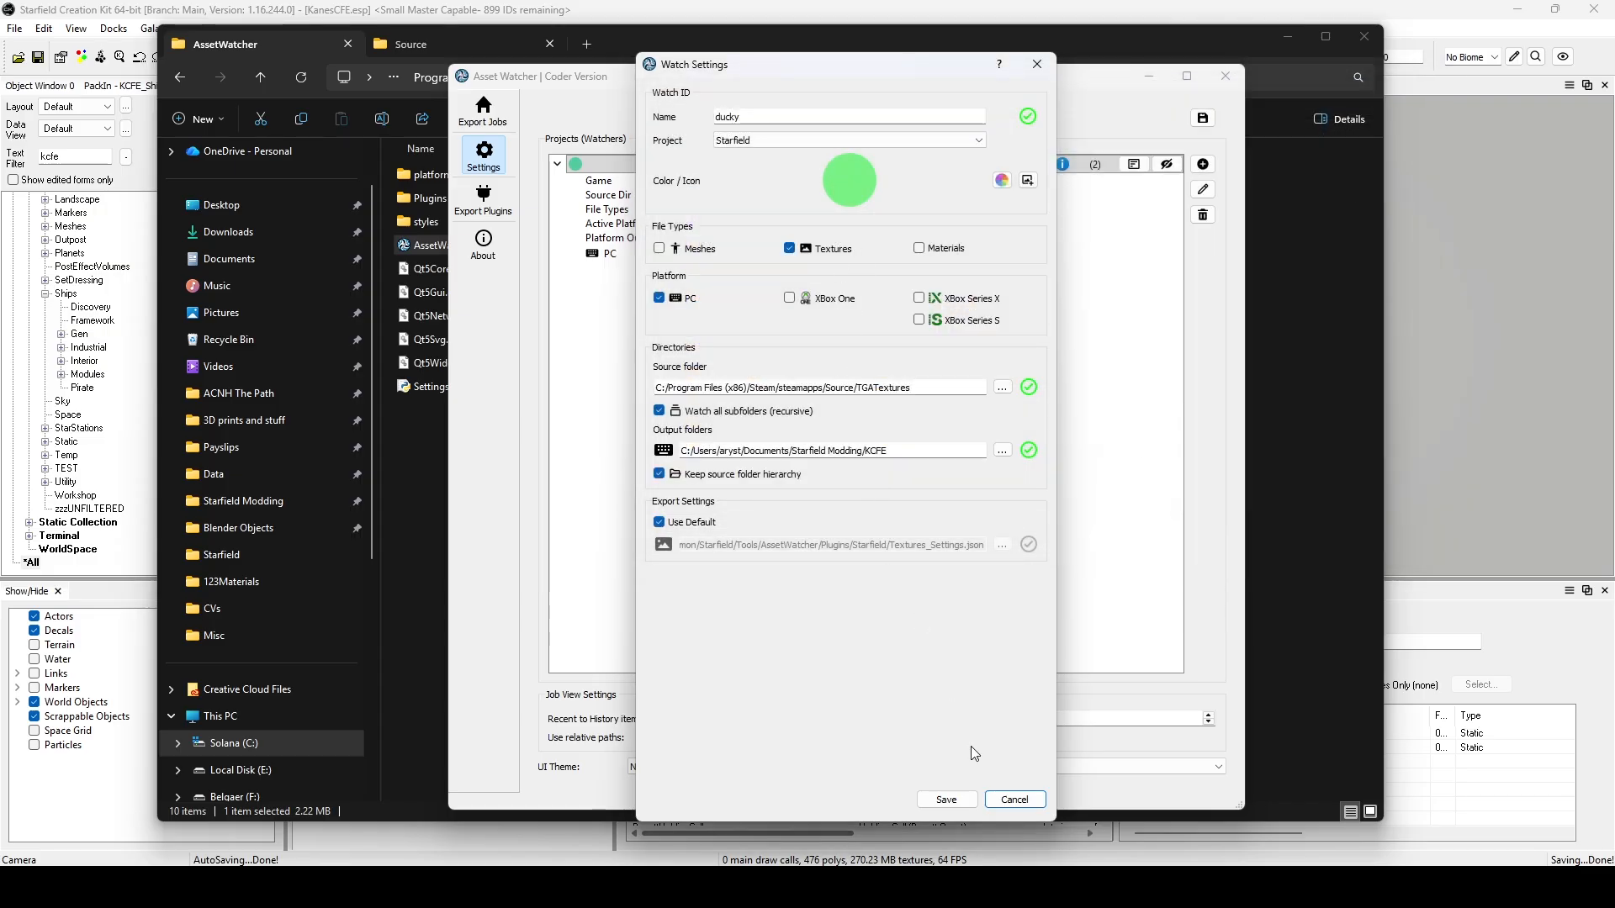
pyautogui.click(947, 799)
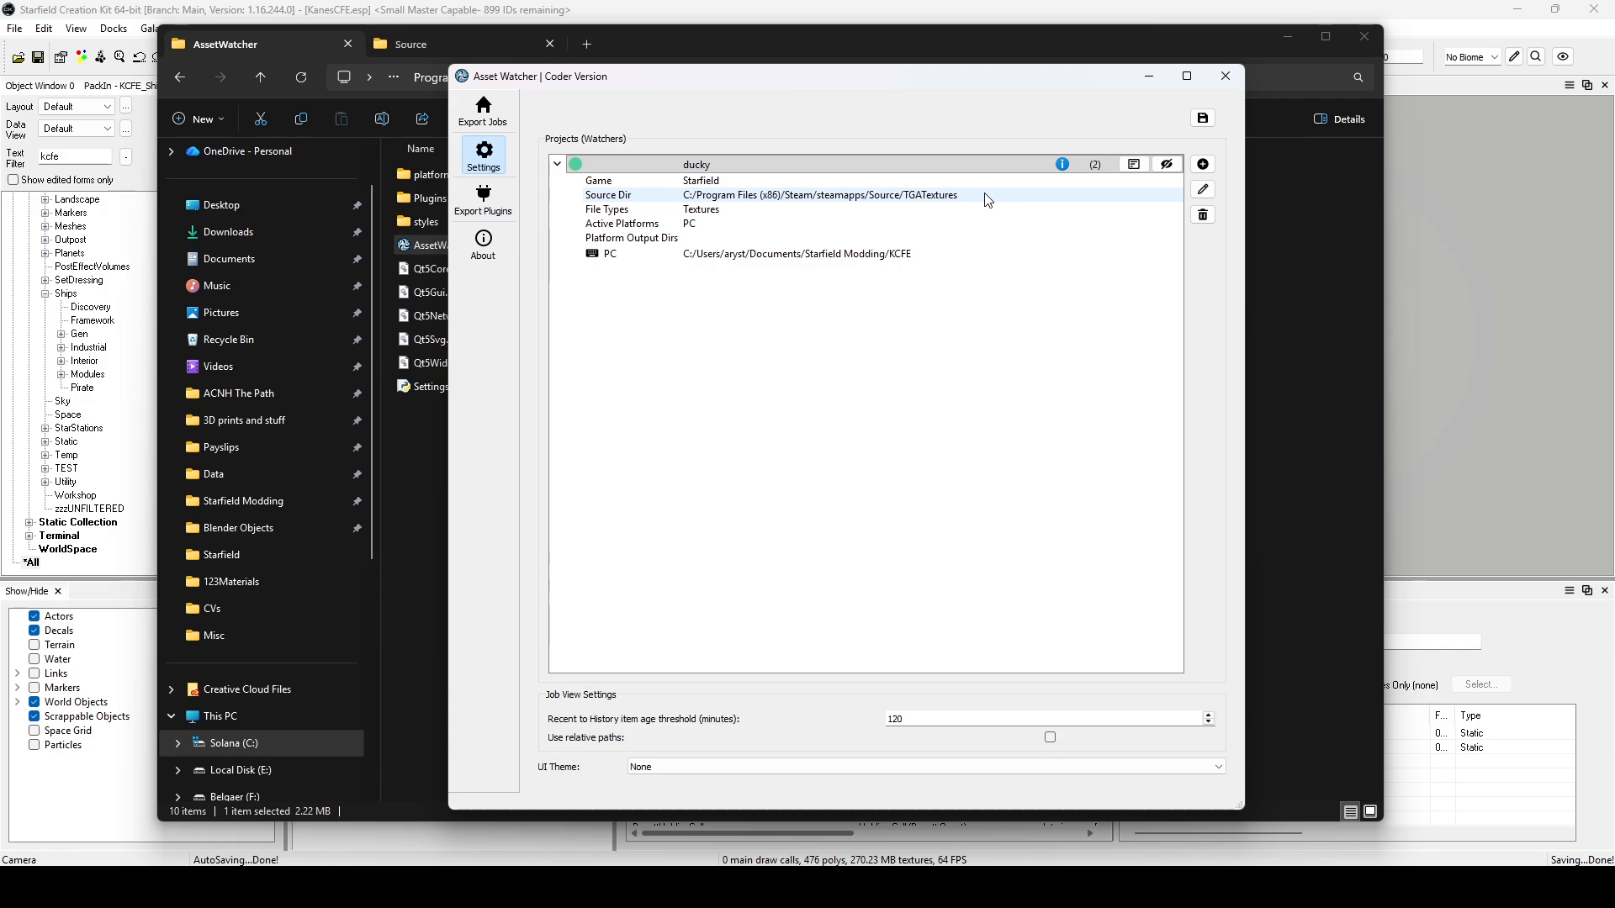
# Turn on watching for the ducky project and show the export jobs view.
pyautogui.click(1169, 170)
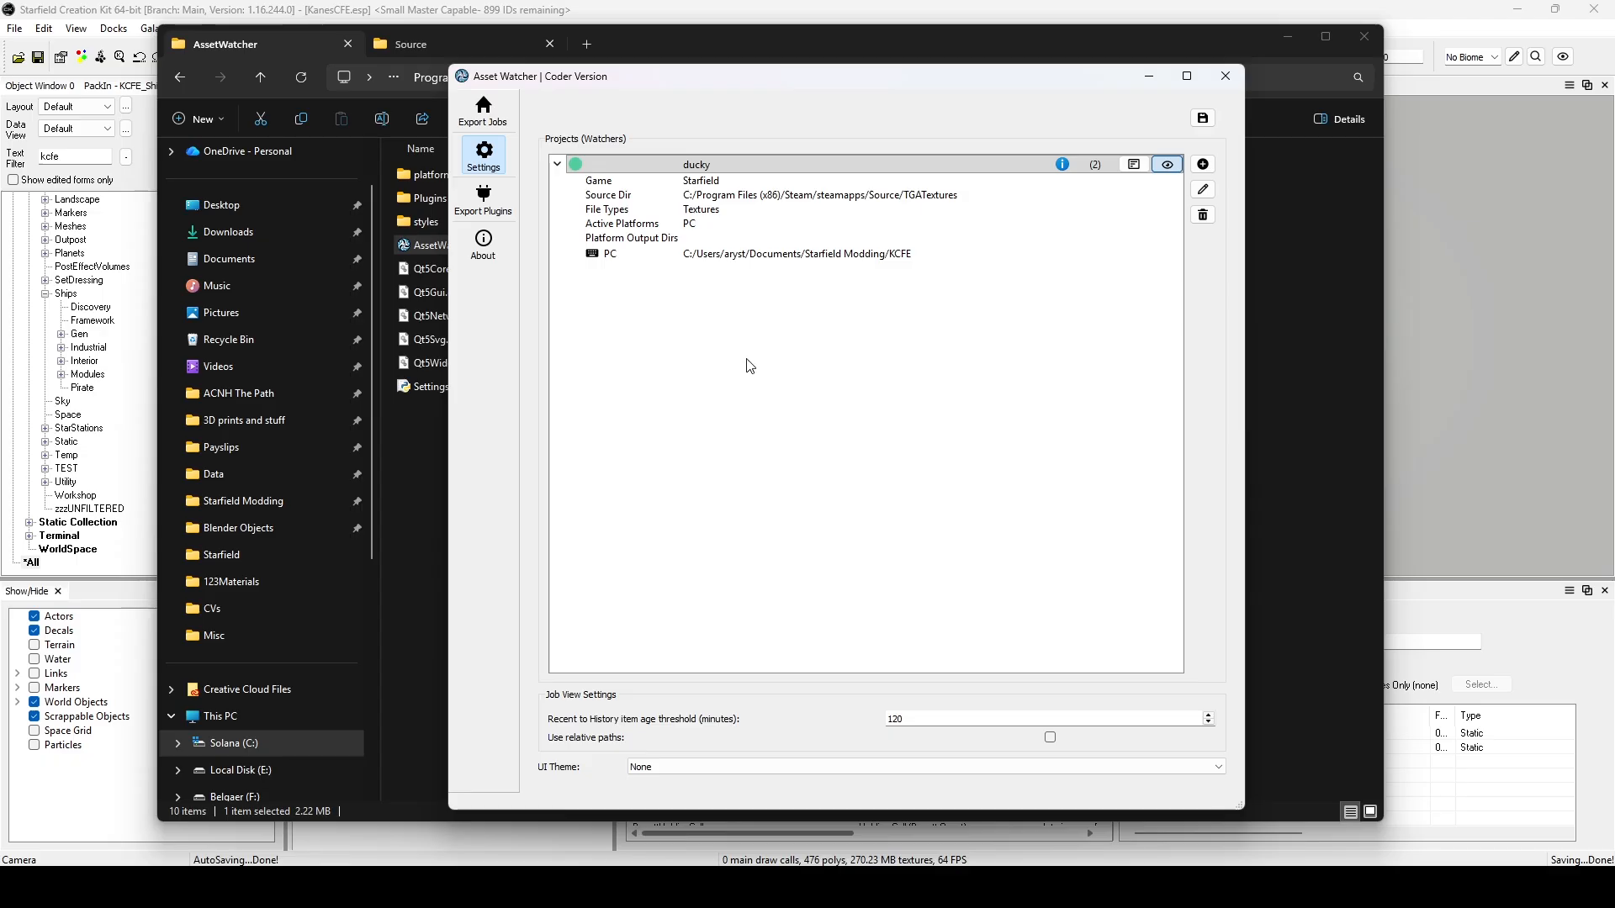
pyautogui.click(486, 125)
pyautogui.moveTo(823, 82); pyautogui.dragTo(576, 77)
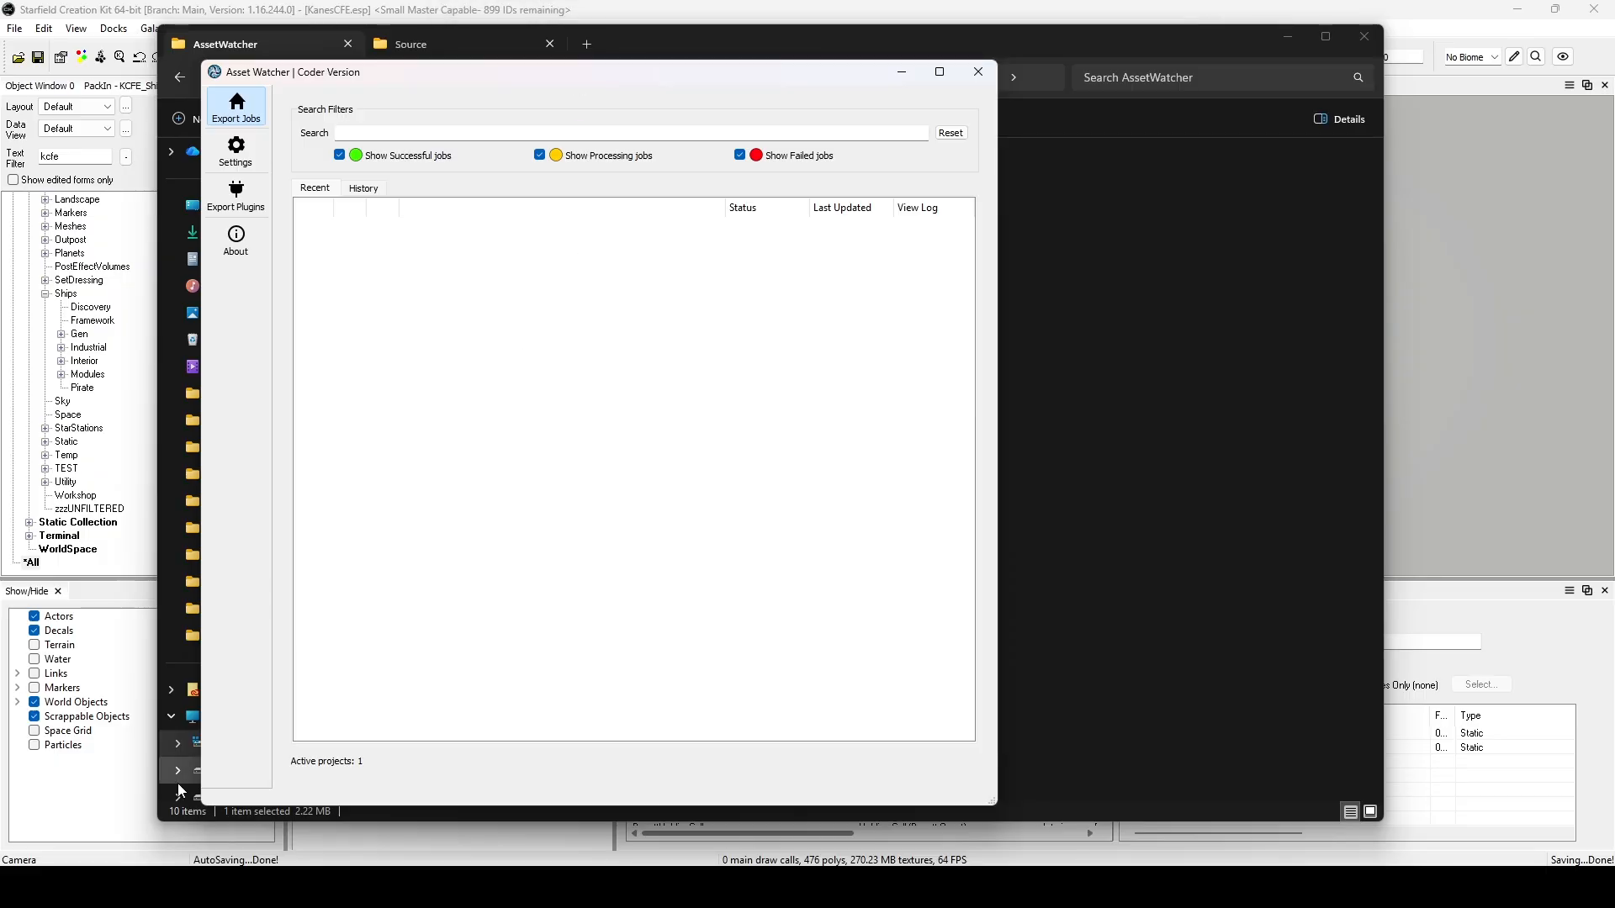
# Open Command Prompt and begin a change-directory command with cd "C:\.
pyautogui.press('super')
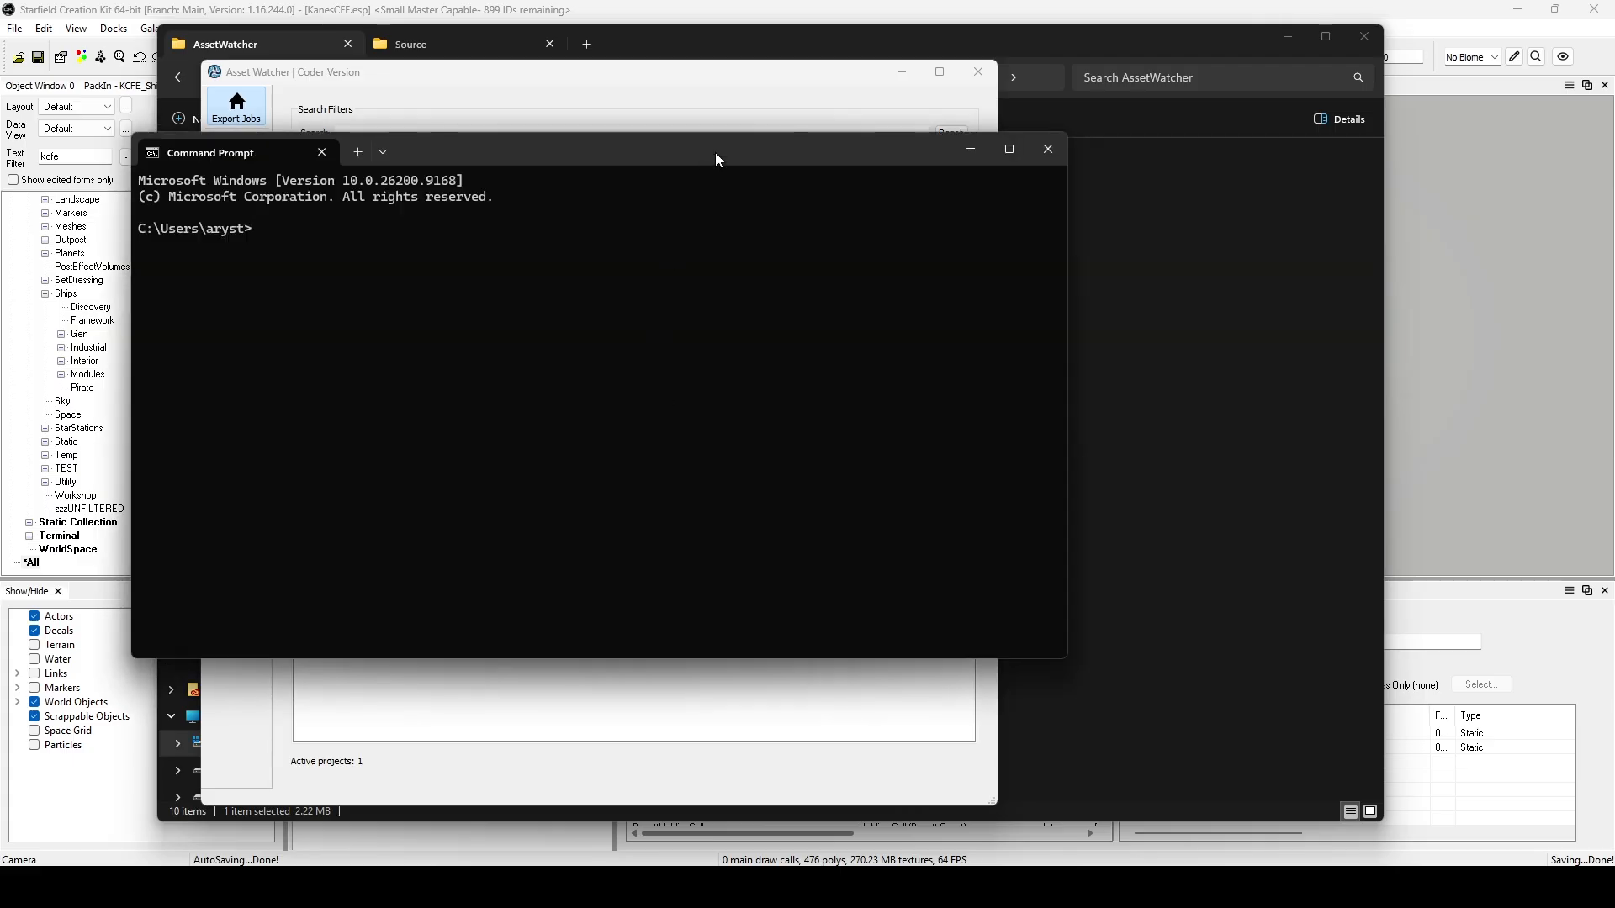
pyautogui.moveTo(715, 153); pyautogui.dragTo(975, 190)
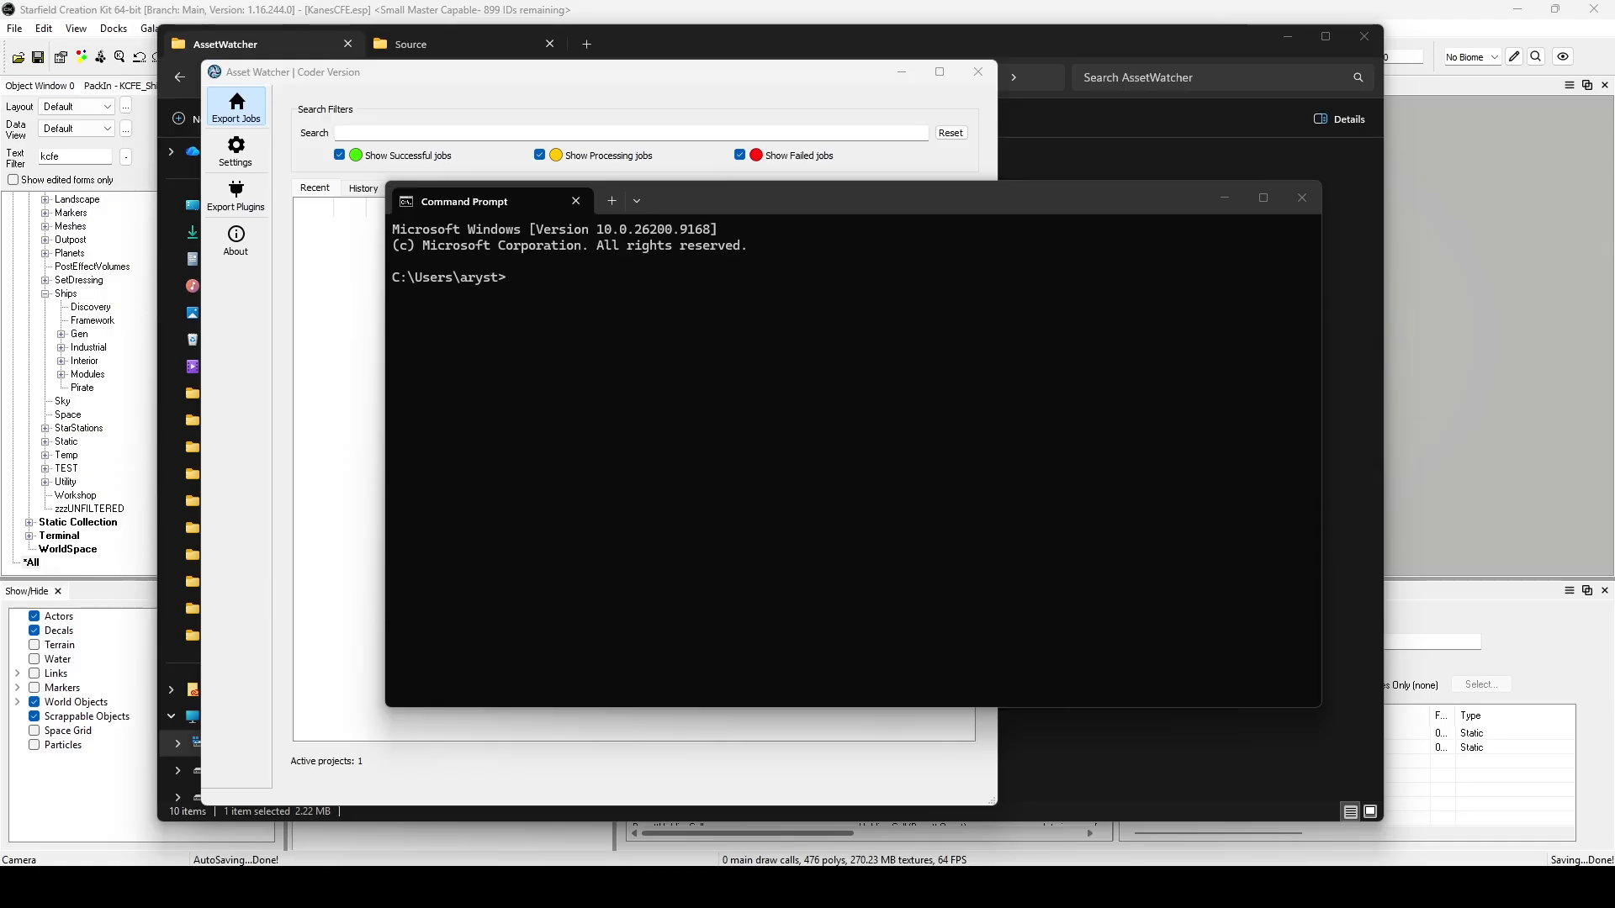
pyautogui.click(779, 496)
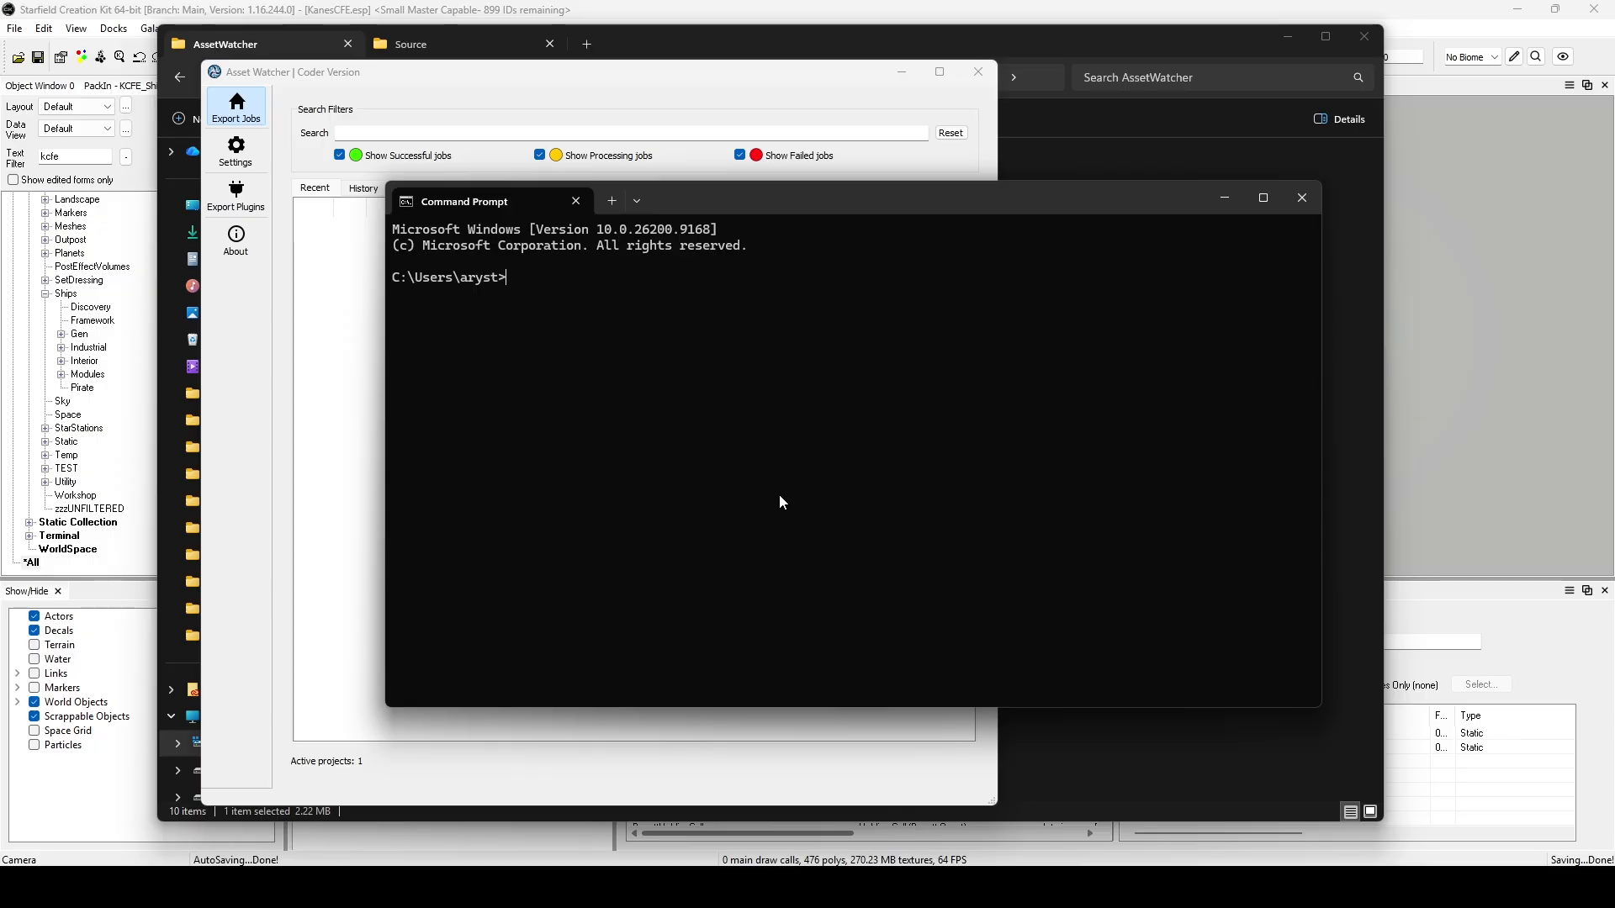
pyautogui.write('cd')
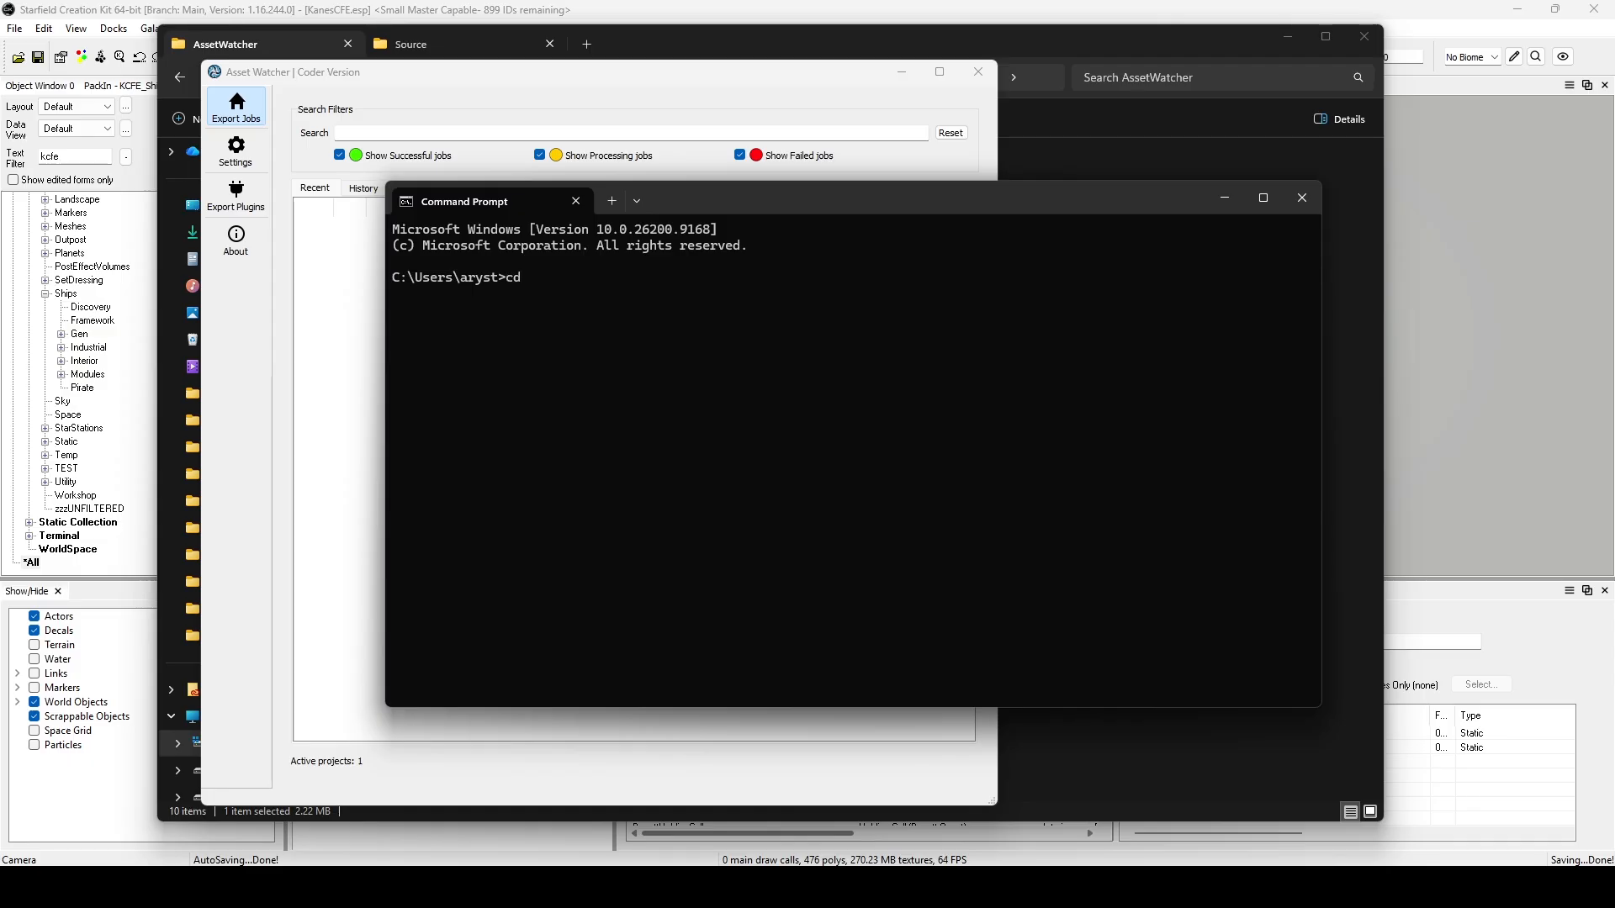
pyautogui.write(' "C:\\')
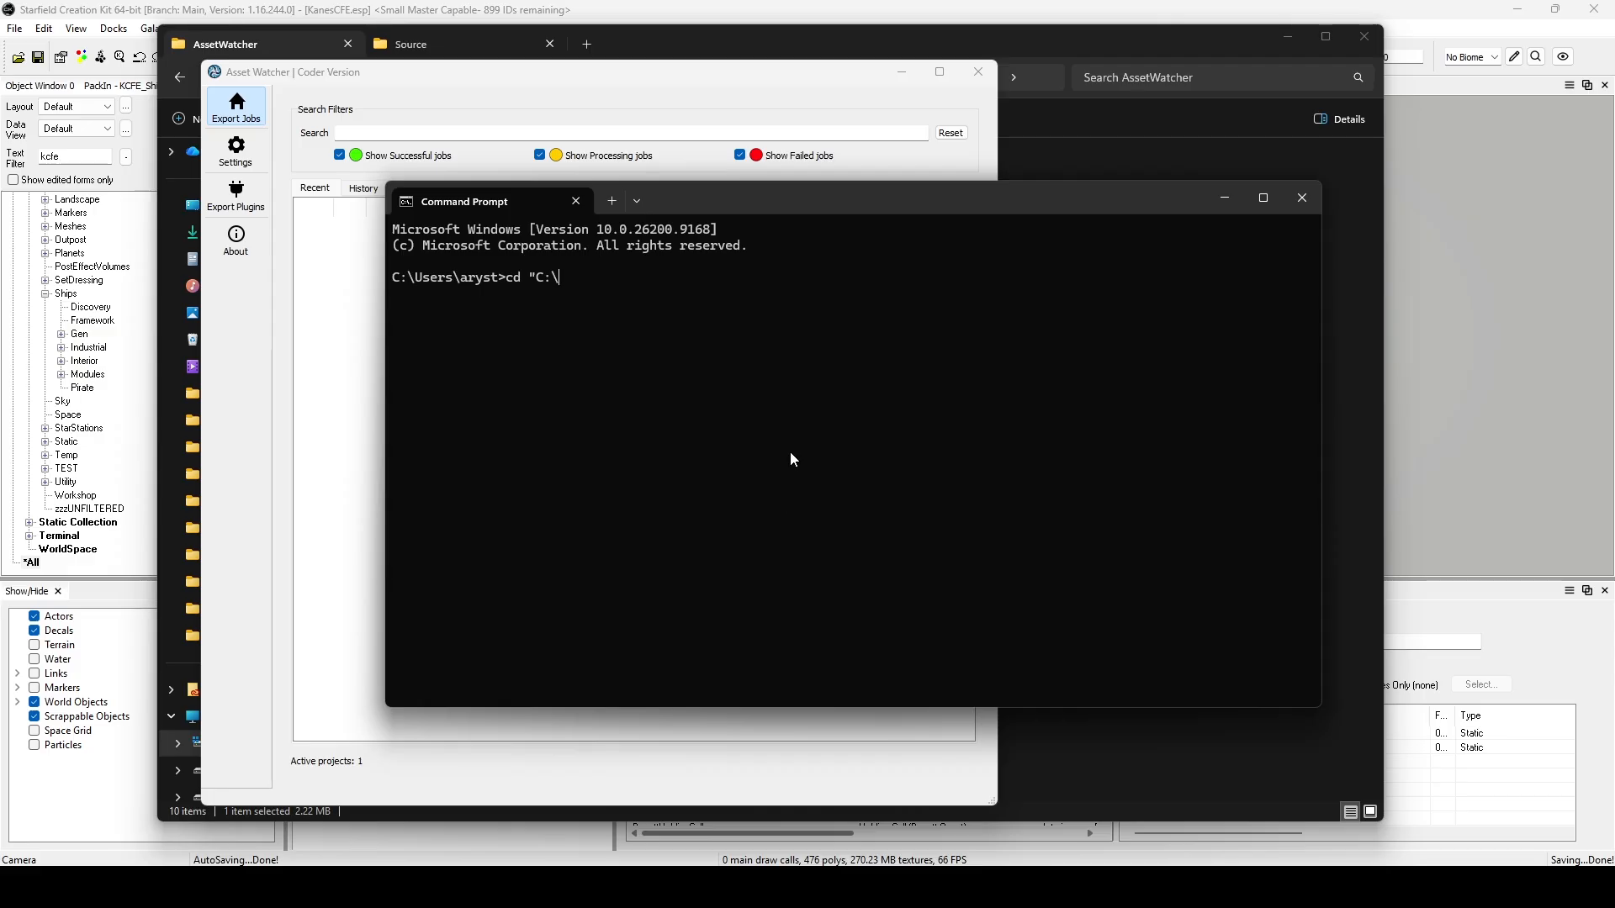
# Switch to File Explorer, go up to the Starfield installation folder, and copy its full path.
pyautogui.moveTo(845, 198); pyautogui.dragTo(1332, 213)
pyautogui.moveTo(768, 75); pyautogui.dragTo(622, 118)
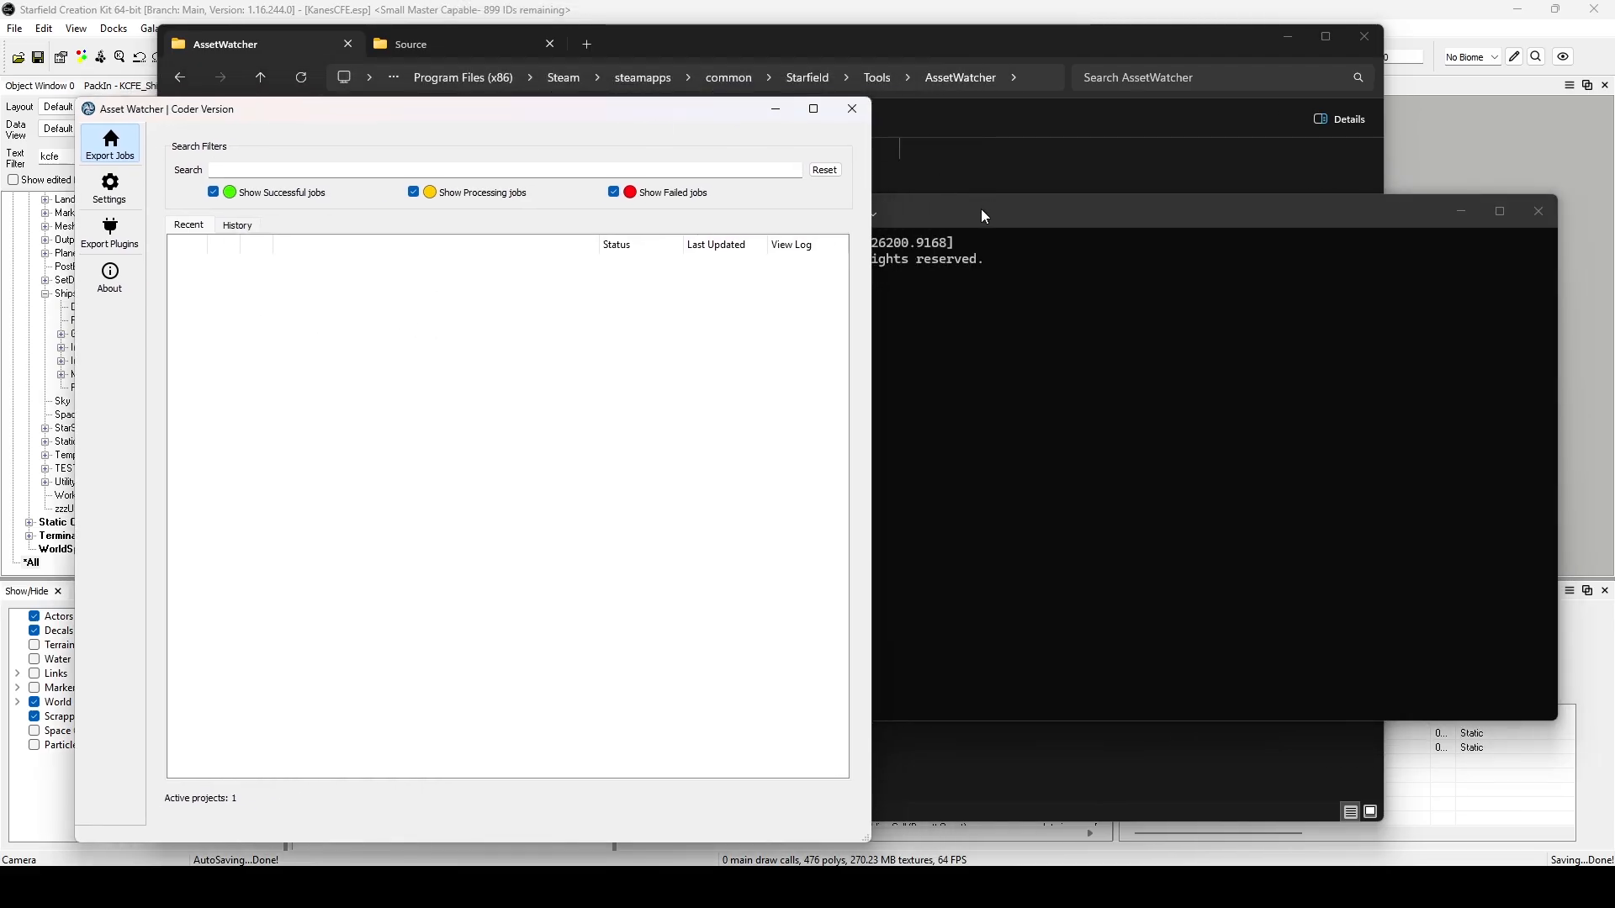
pyautogui.click(982, 211)
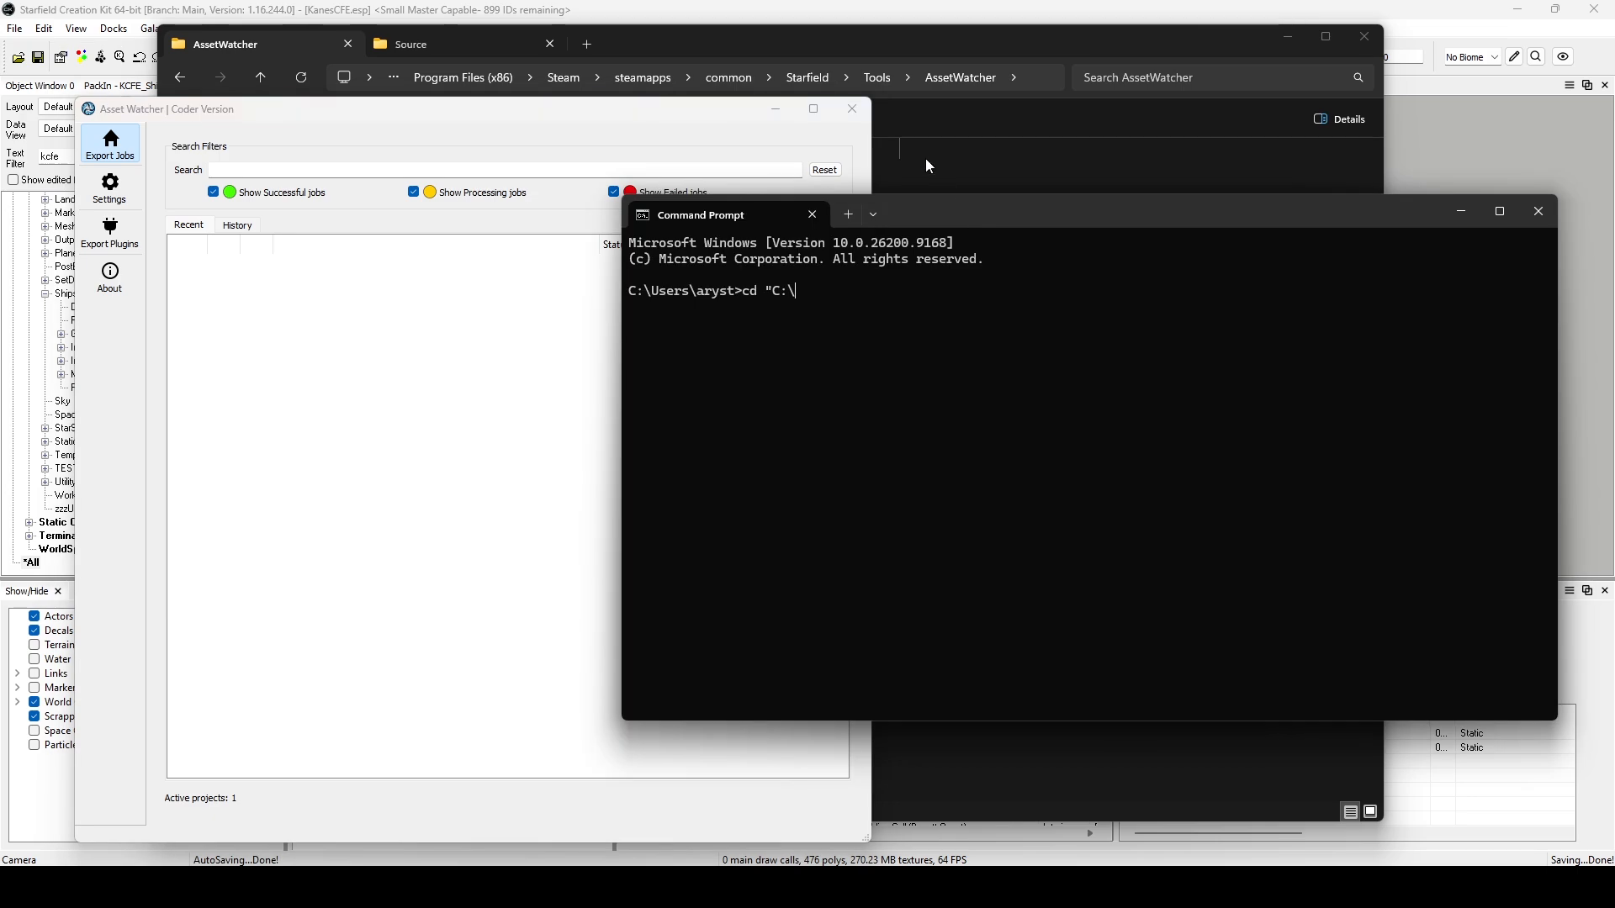
pyautogui.click(961, 118)
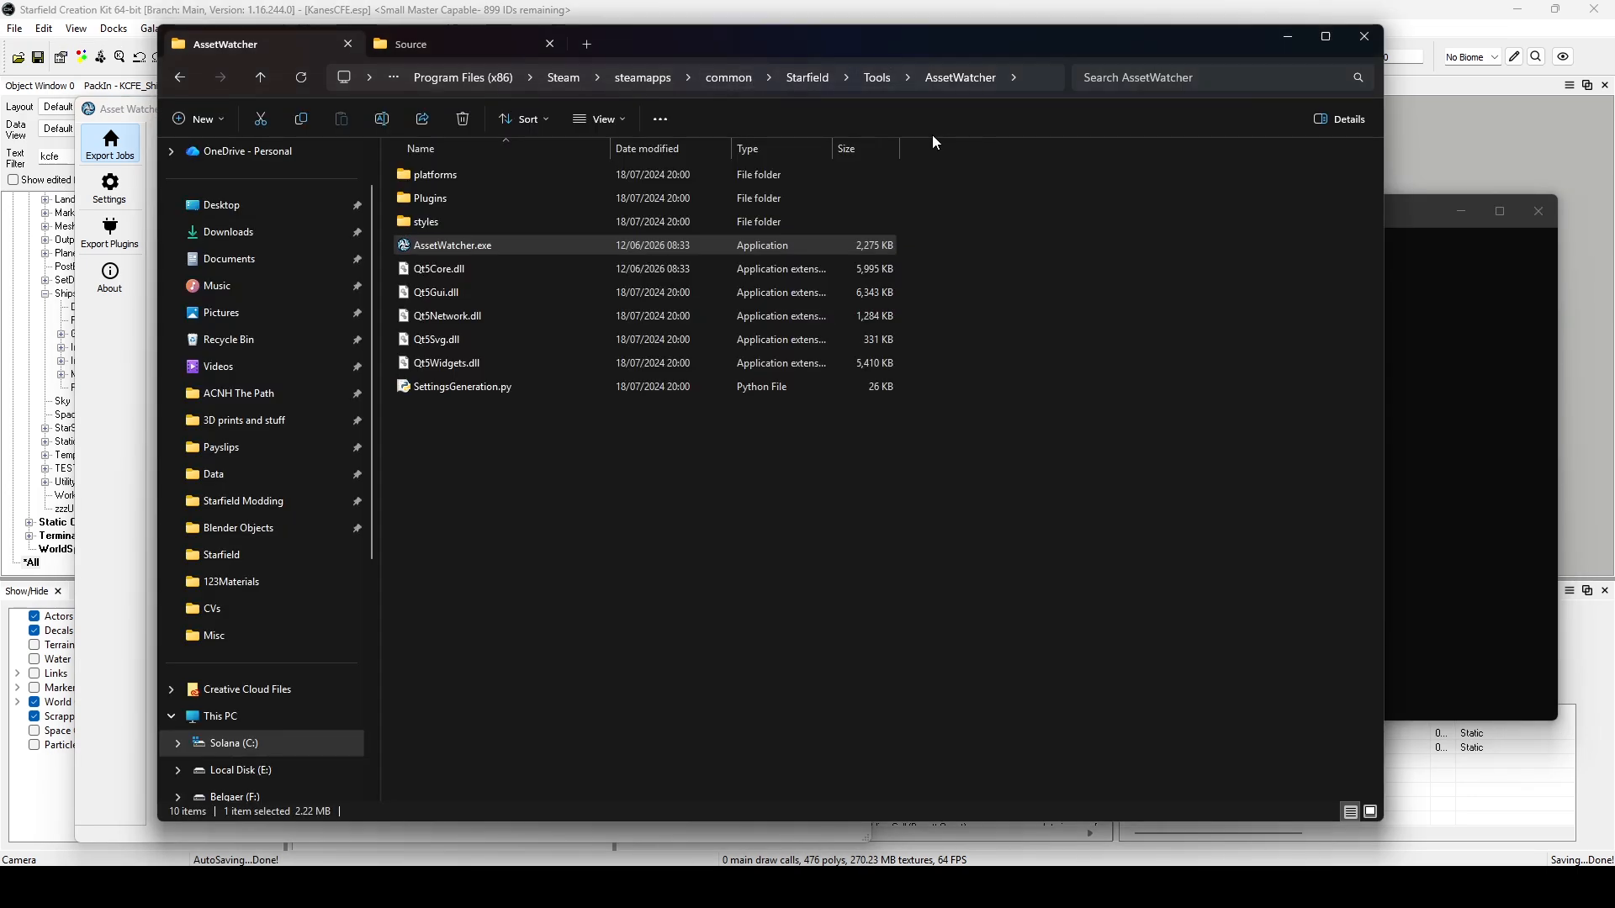
pyautogui.click(811, 79)
pyautogui.click(1031, 78)
pyautogui.hotkey('ctrl', 'c')
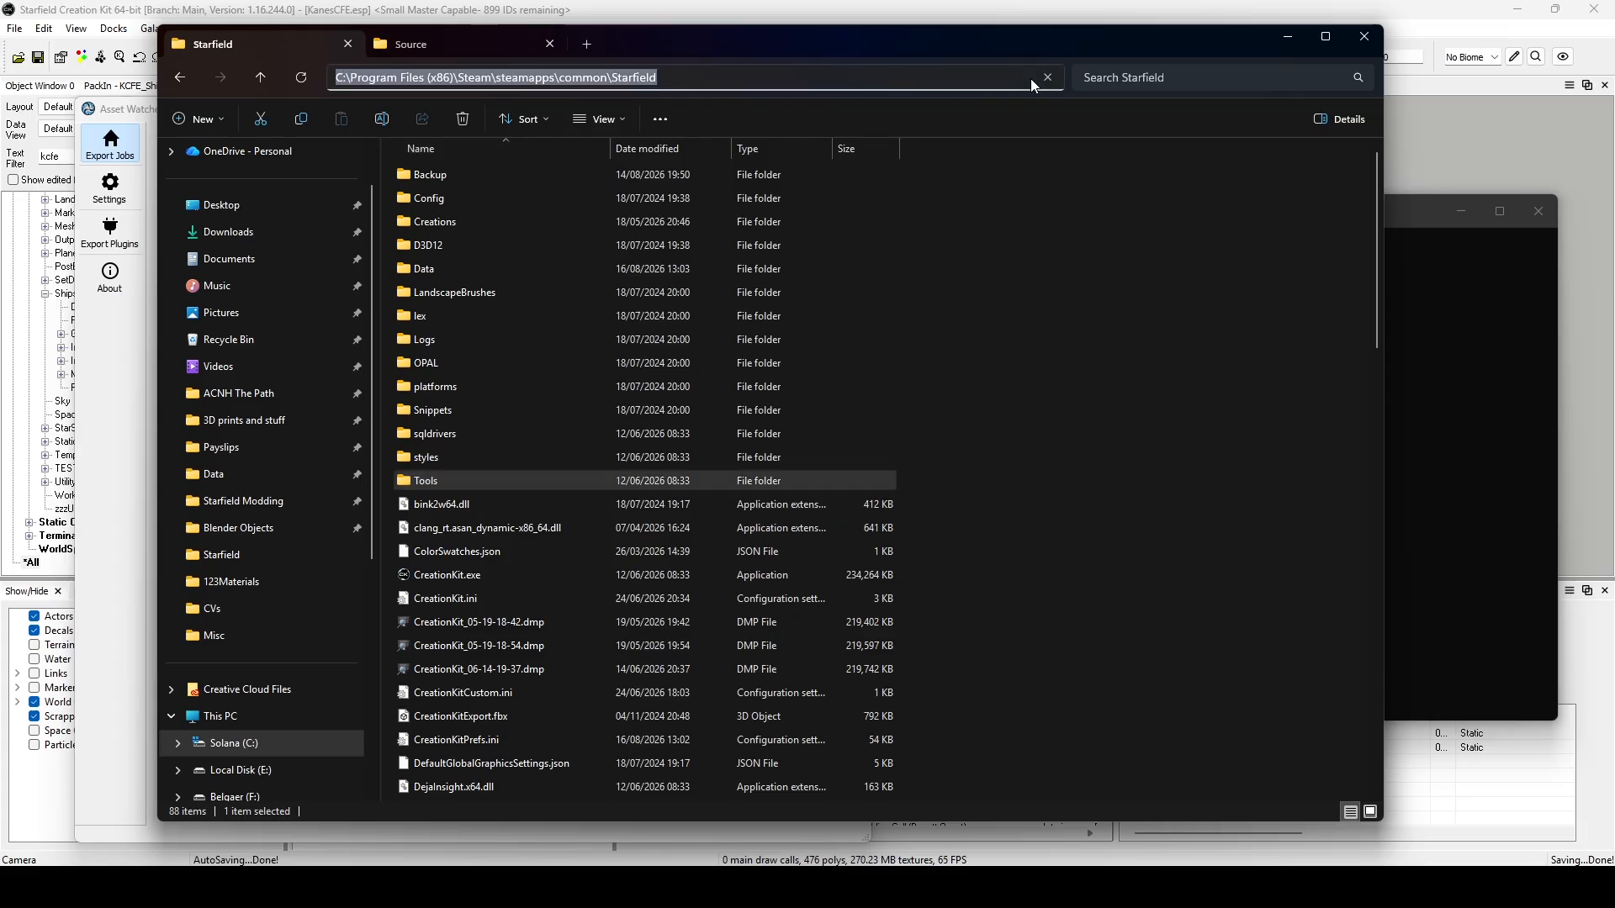
# Switch to Command Prompt and run cd "C:\Program Files (x86)\Steam\steamapps\common\Starfield" using the copied path.
pyautogui.click(1493, 406)
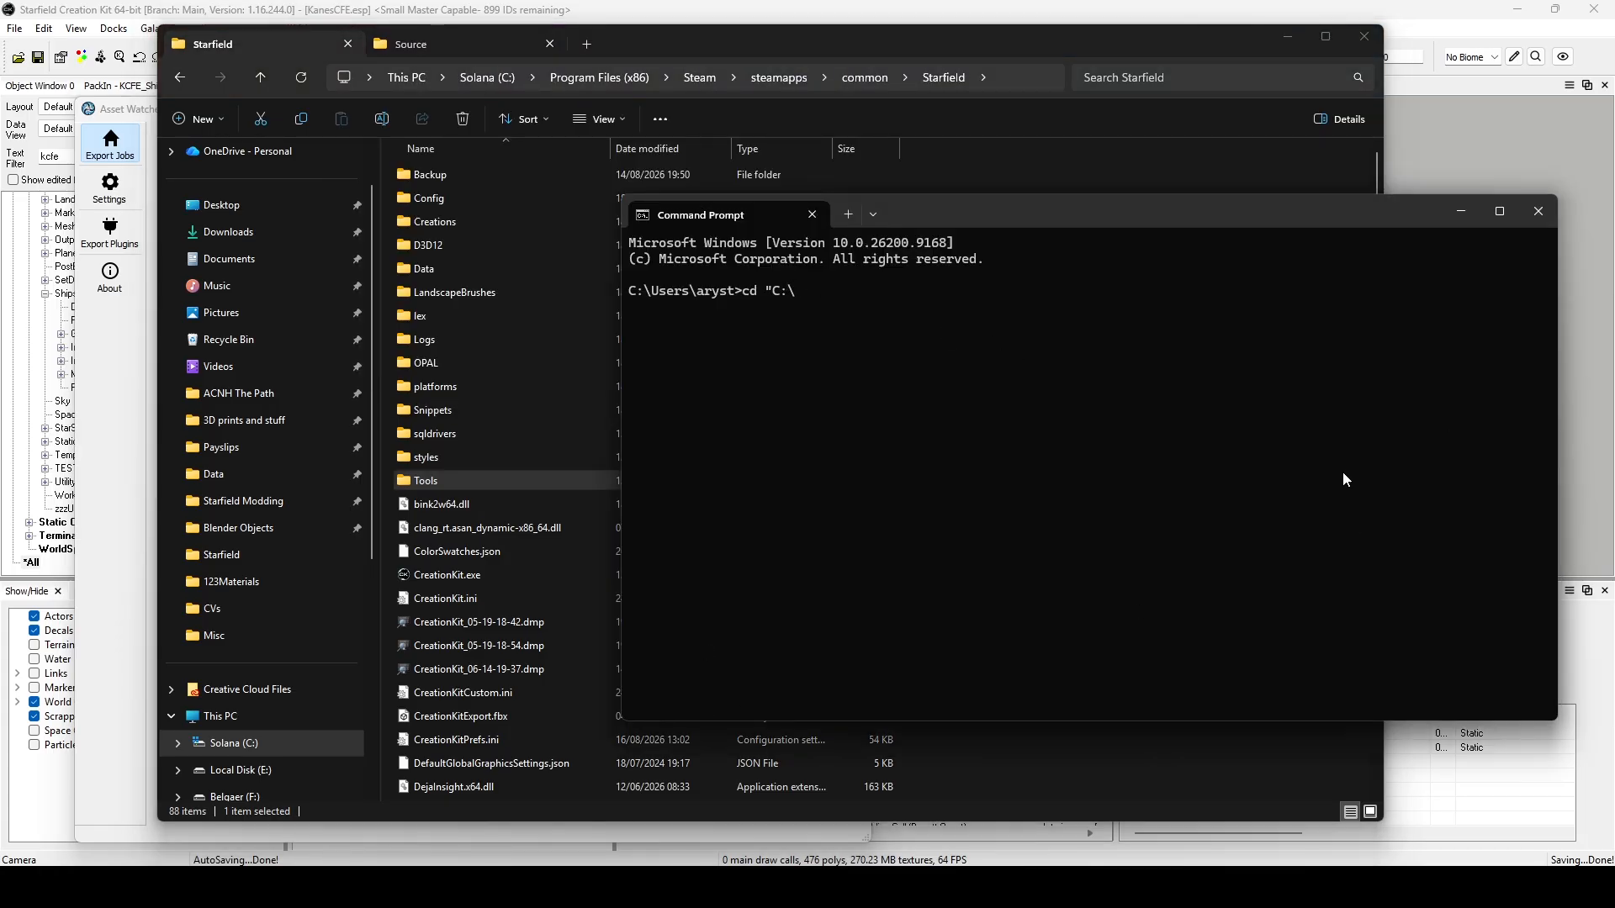
pyautogui.hotkey('ctrl', 'v')
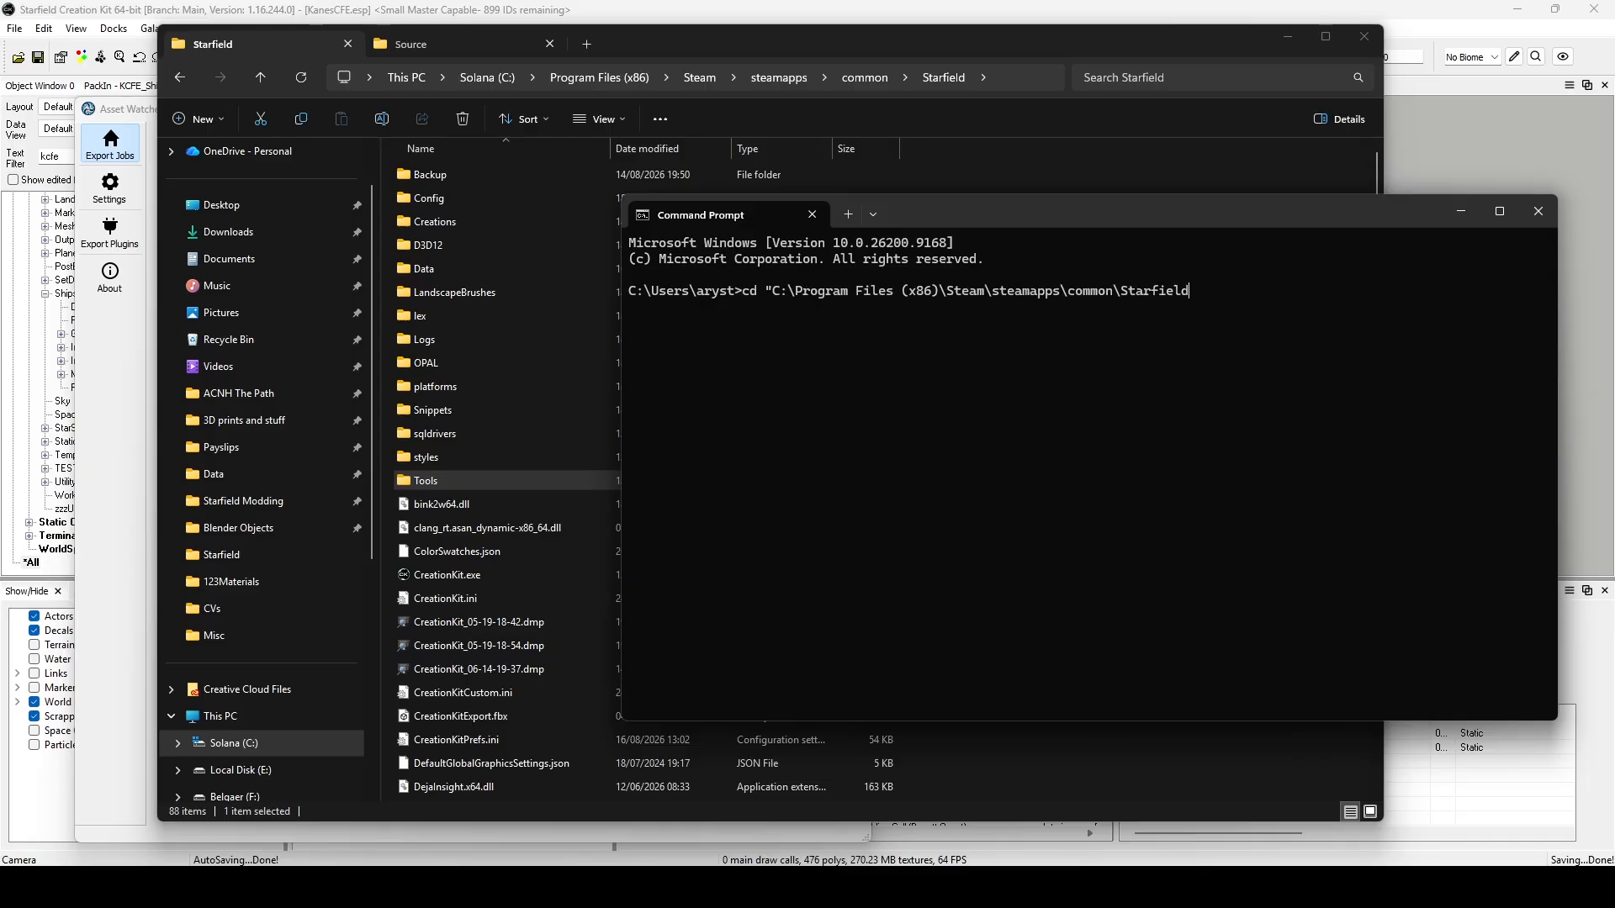
pyautogui.moveTo(1021, 215); pyautogui.dragTo(730, 198)
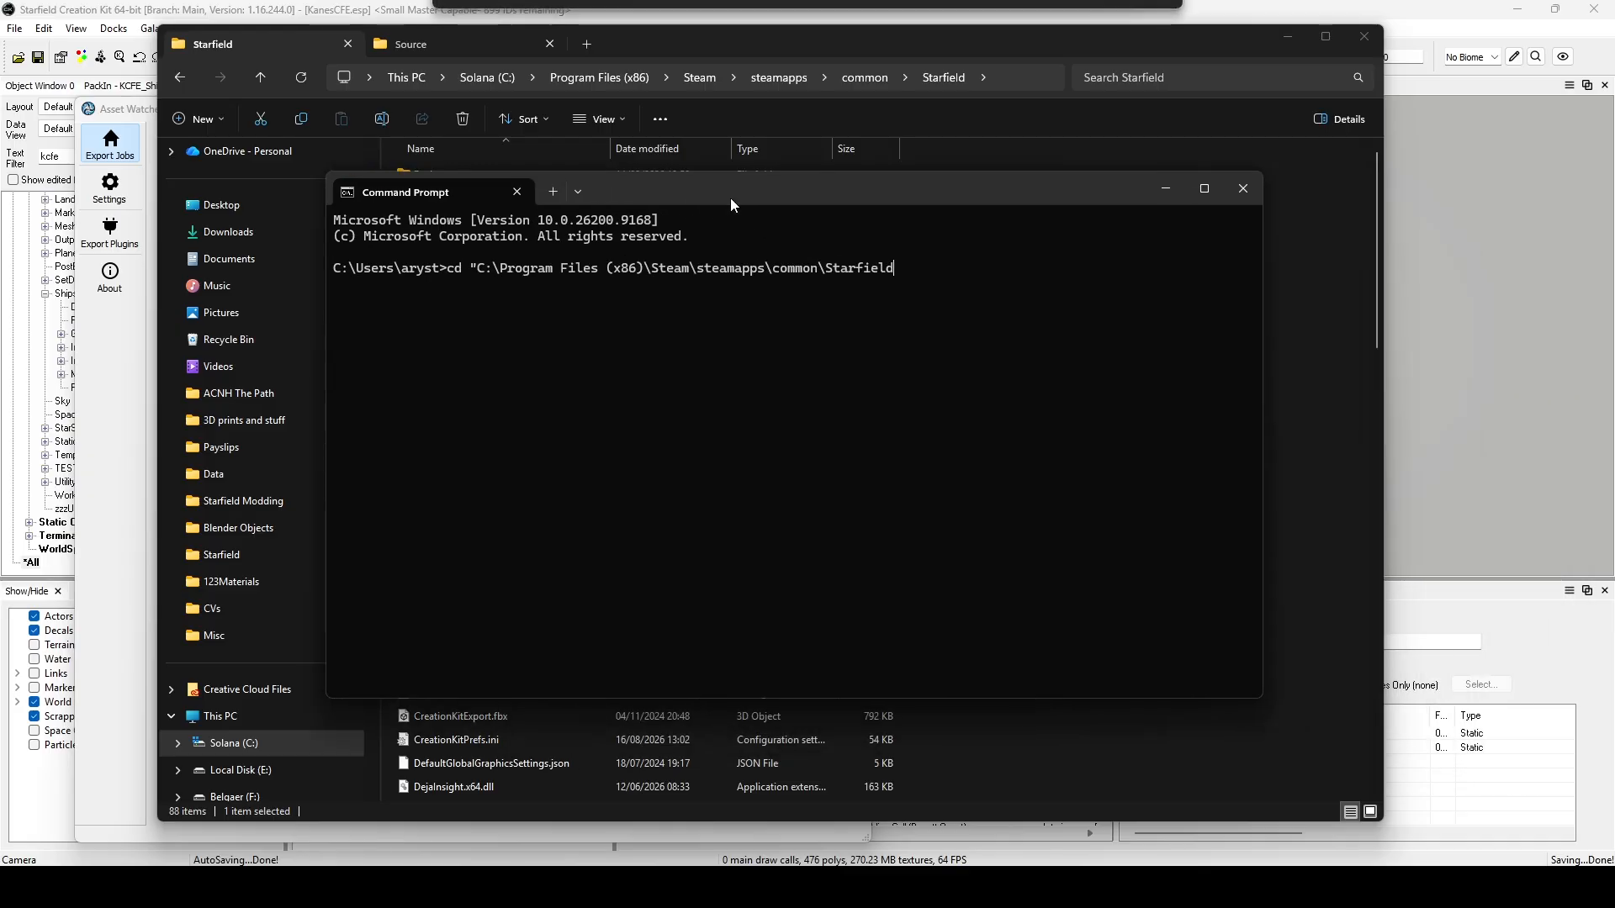
pyautogui.click(124, 366)
pyautogui.moveTo(943, 190); pyautogui.dragTo(1192, 194)
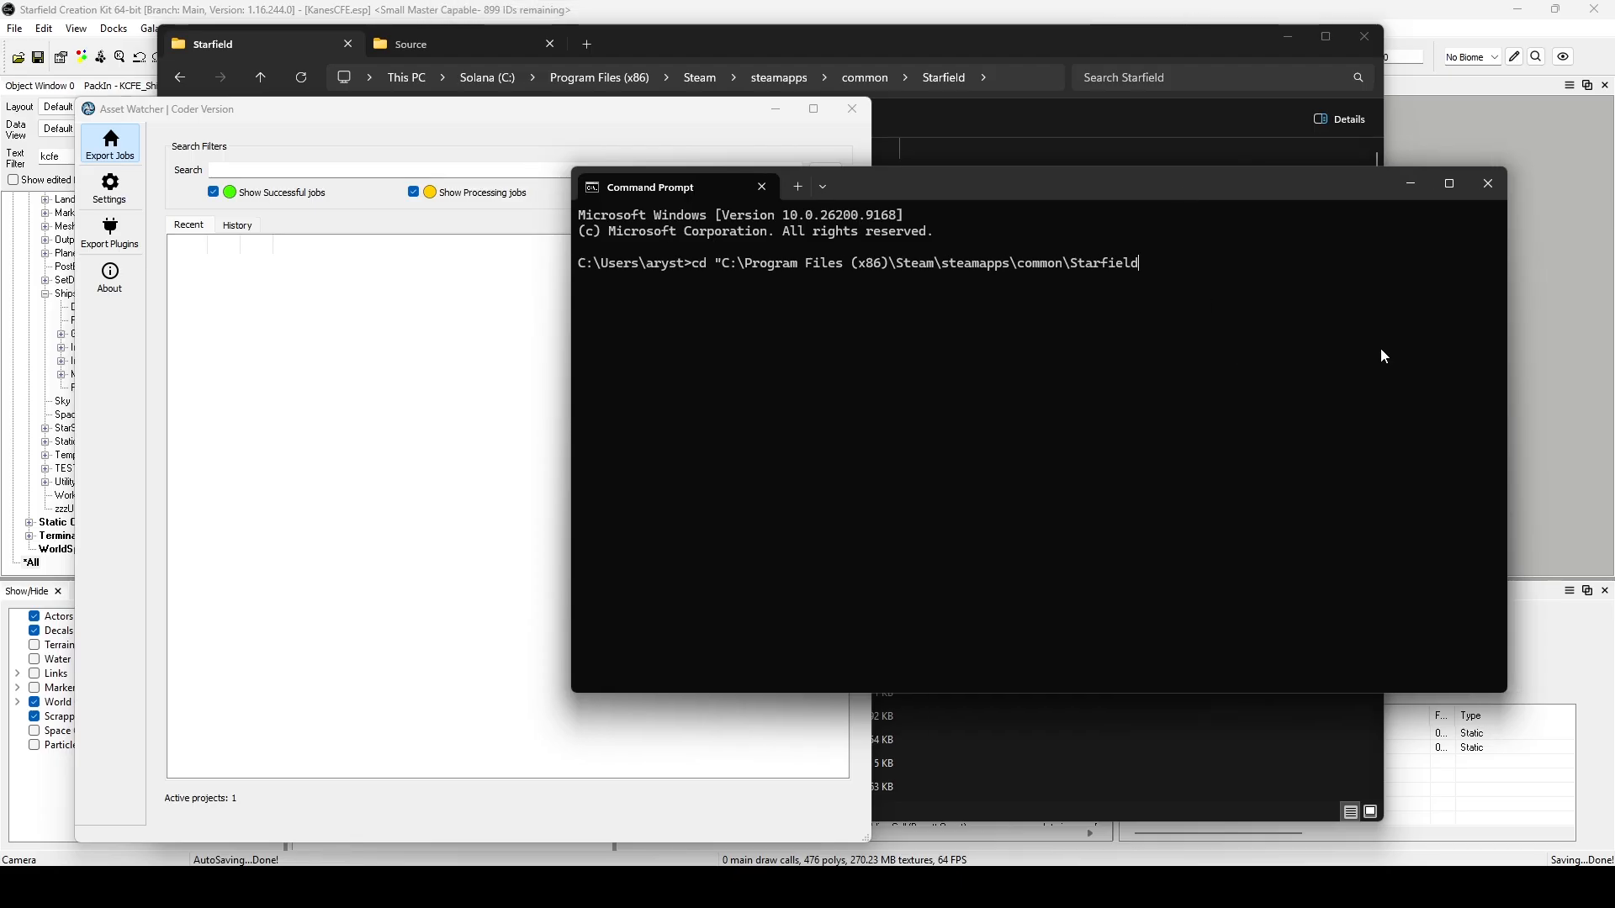
pyautogui.write('"')
pyautogui.press('Return')
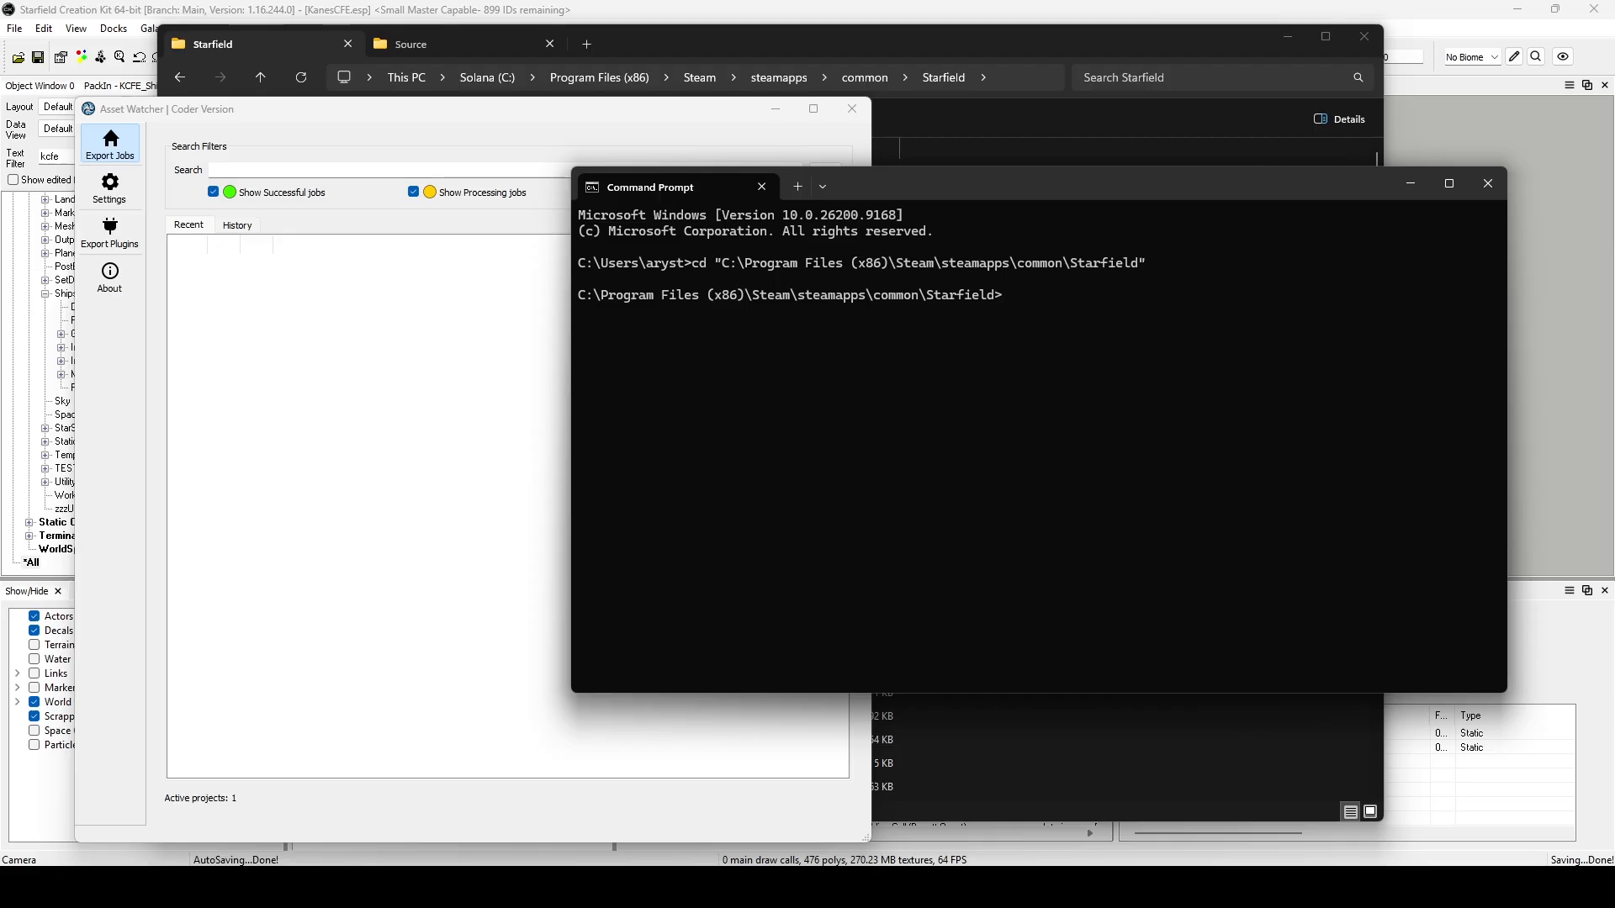
# Begin a Creation Kit command line with CreationKit.exe -Generate.
pyautogui.write('CreationKit.exe -')
pyautogui.write('GenerateInventoryIcons')
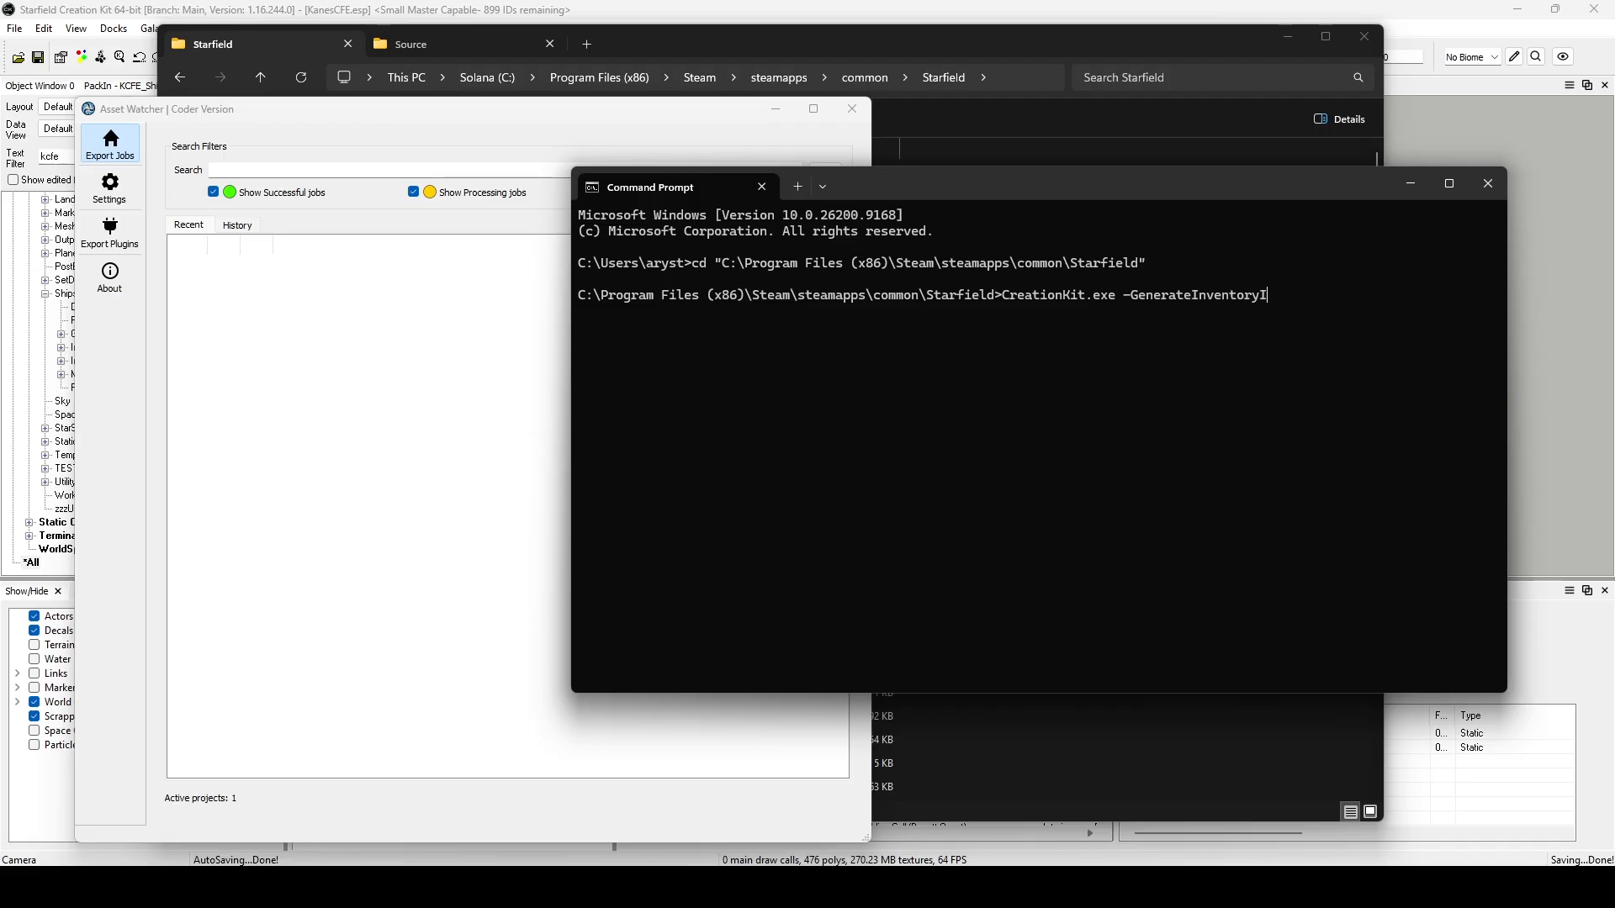
pyautogui.press('BackSpace')
pyautogui.press('BackSpace')
pyautogui.press('BackSpace')
pyautogui.press('BackSpace')
pyautogui.press('BackSpace')
pyautogui.press('BackSpace')
pyautogui.press('BackSpace')
pyautogui.press('BackSpace')
pyautogui.press('BackSpace')
pyautogui.press('BackSpace')
pyautogui.press('BackSpace')
pyautogui.press('BackSpace')
pyautogui.press('BackSpace')
pyautogui.press('BackSpace')
pyautogui.write('WorkshopIcons')
pyautogui.press('BackSpace')
pyautogui.press('BackSpace')
pyautogui.press('BackSpace')
pyautogui.press('BackSpace')
pyautogui.press('BackSpace')
pyautogui.press('BackSpace')
pyautogui.press('BackSpace')
pyautogui.press('BackSpace')
pyautogui.press('BackSpace')
pyautogui.press('BackSpace')
pyautogui.press('BackSpace')
pyautogui.press('BackSpace')
pyautogui.press('BackSpace')
# Complete the command line as CreationKit.exe -GenerateShipbuilderIcons:KanesCFE.esm in Command Prompt.
pyautogui.write('Shipbuilder')
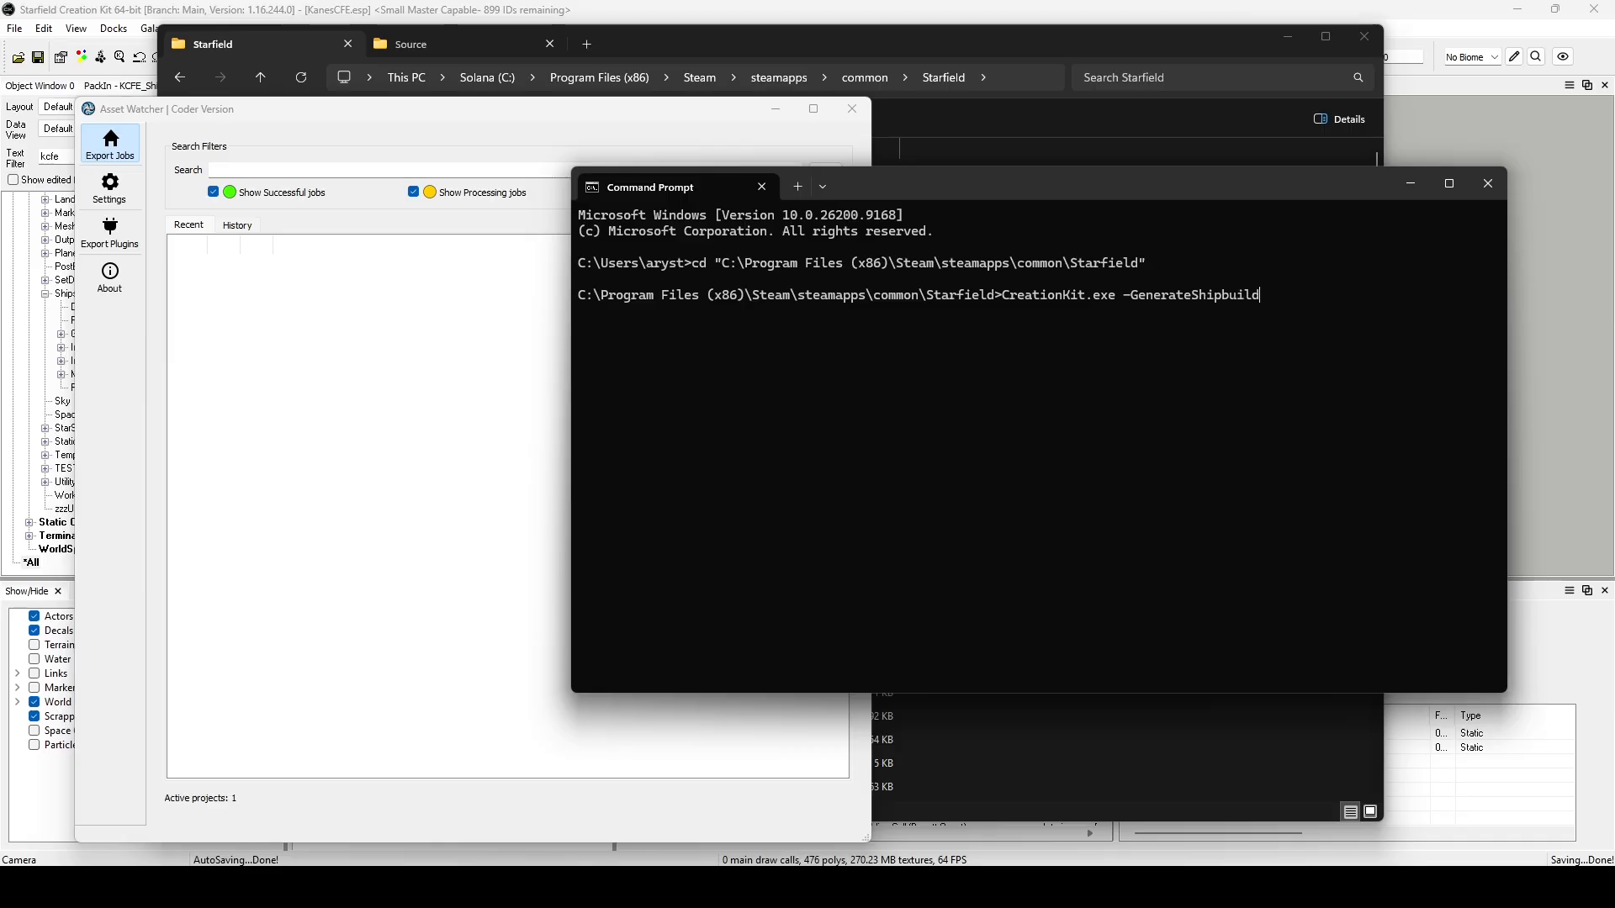
pyautogui.write('Icons:')
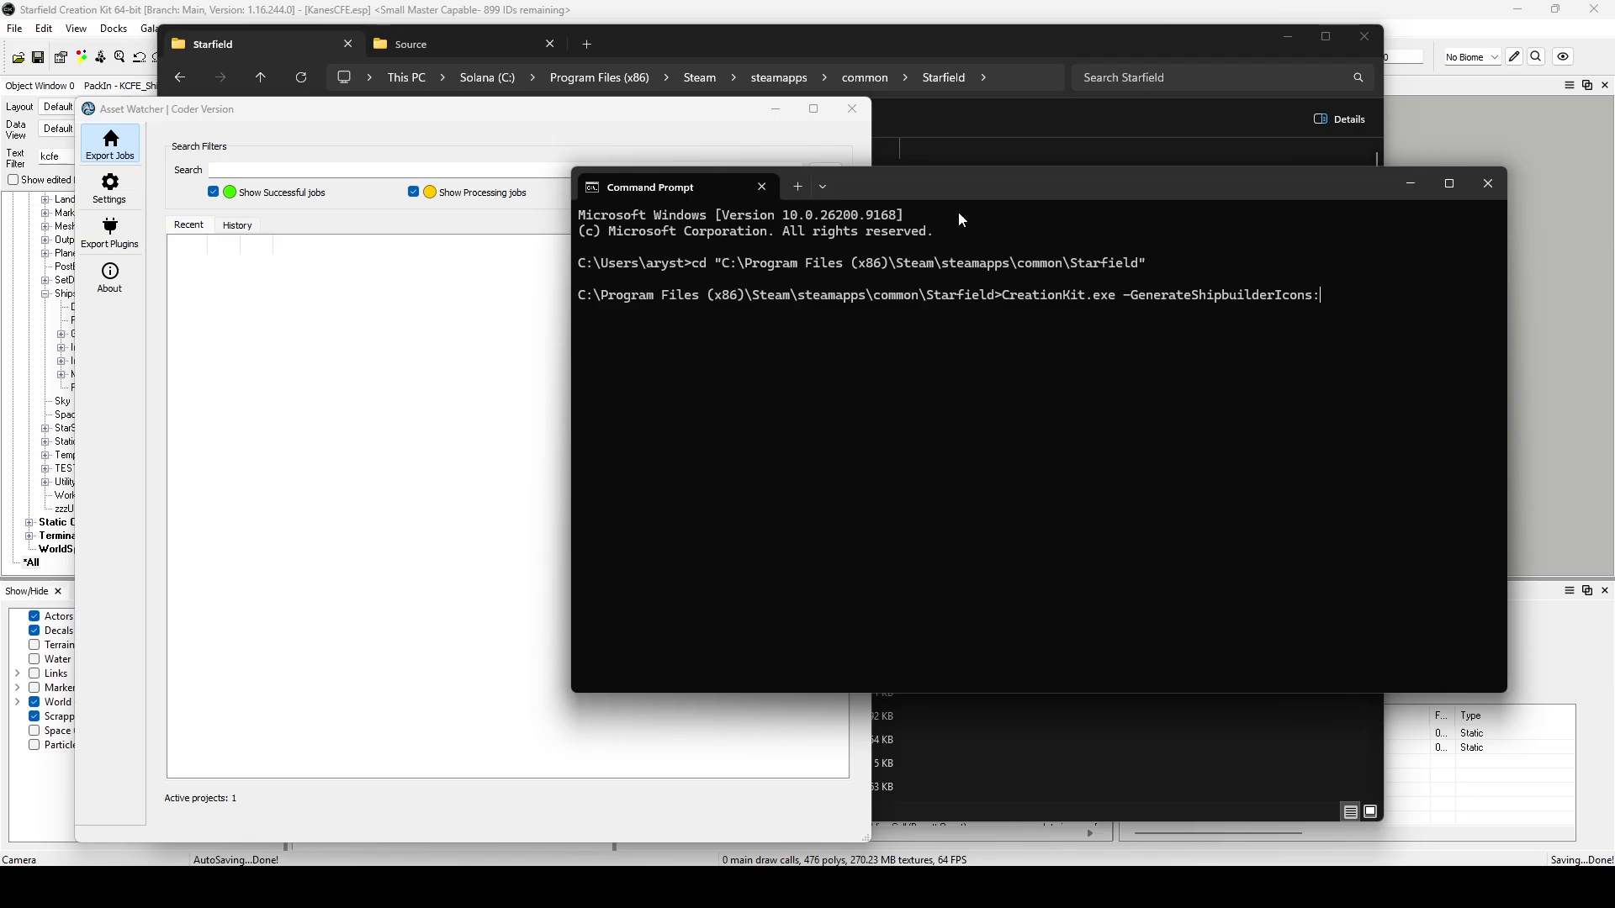
pyautogui.click(653, 38)
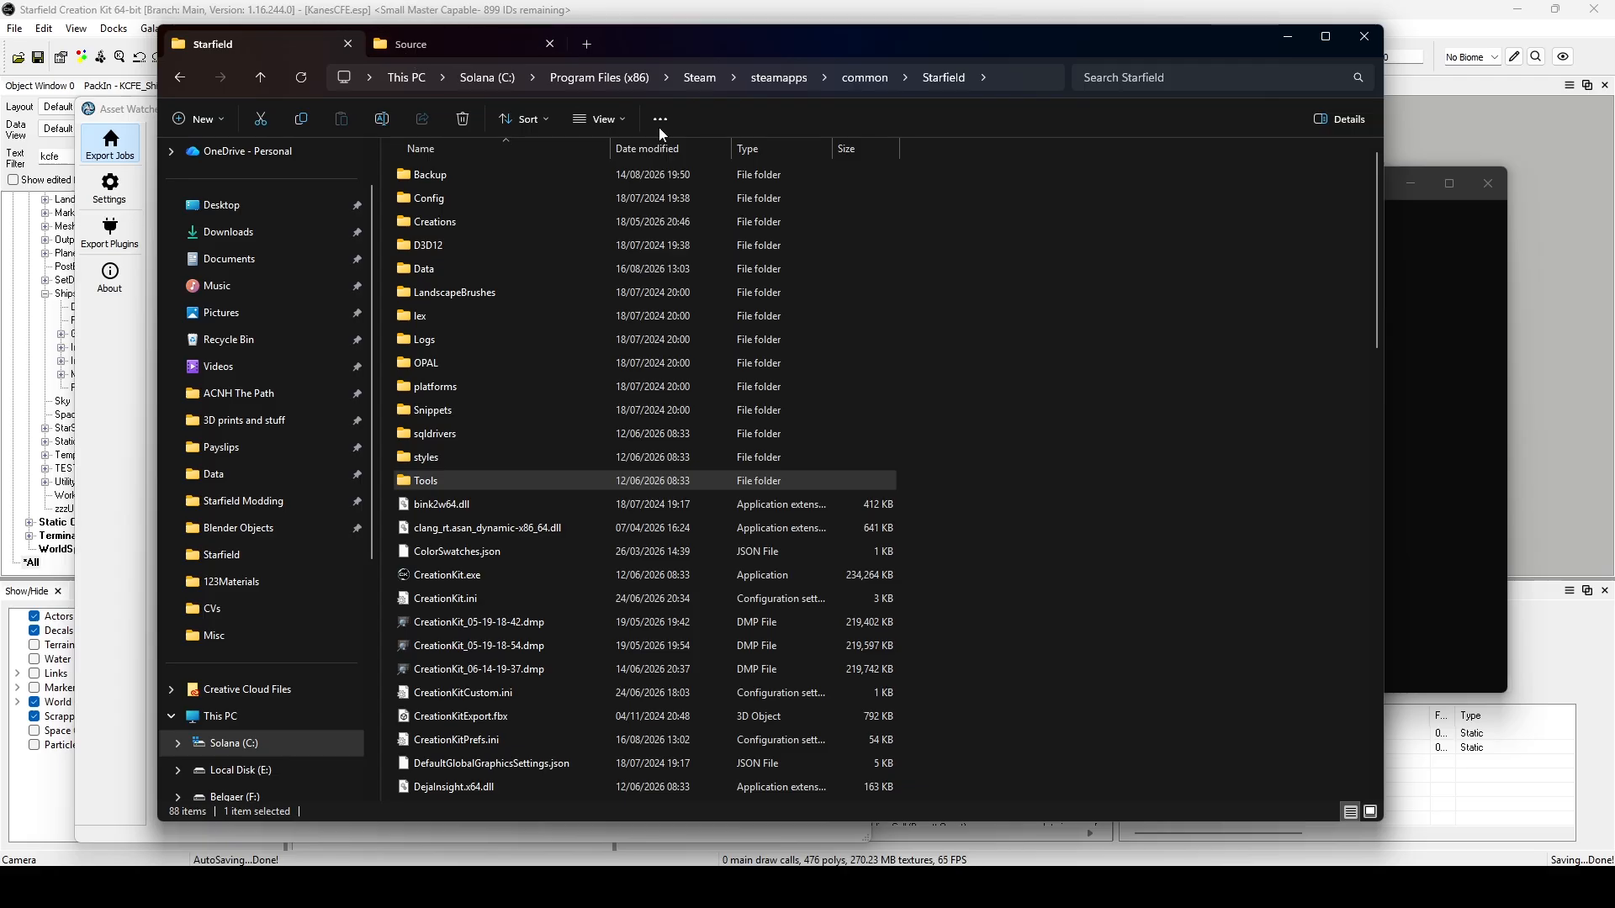
pyautogui.click(1409, 541)
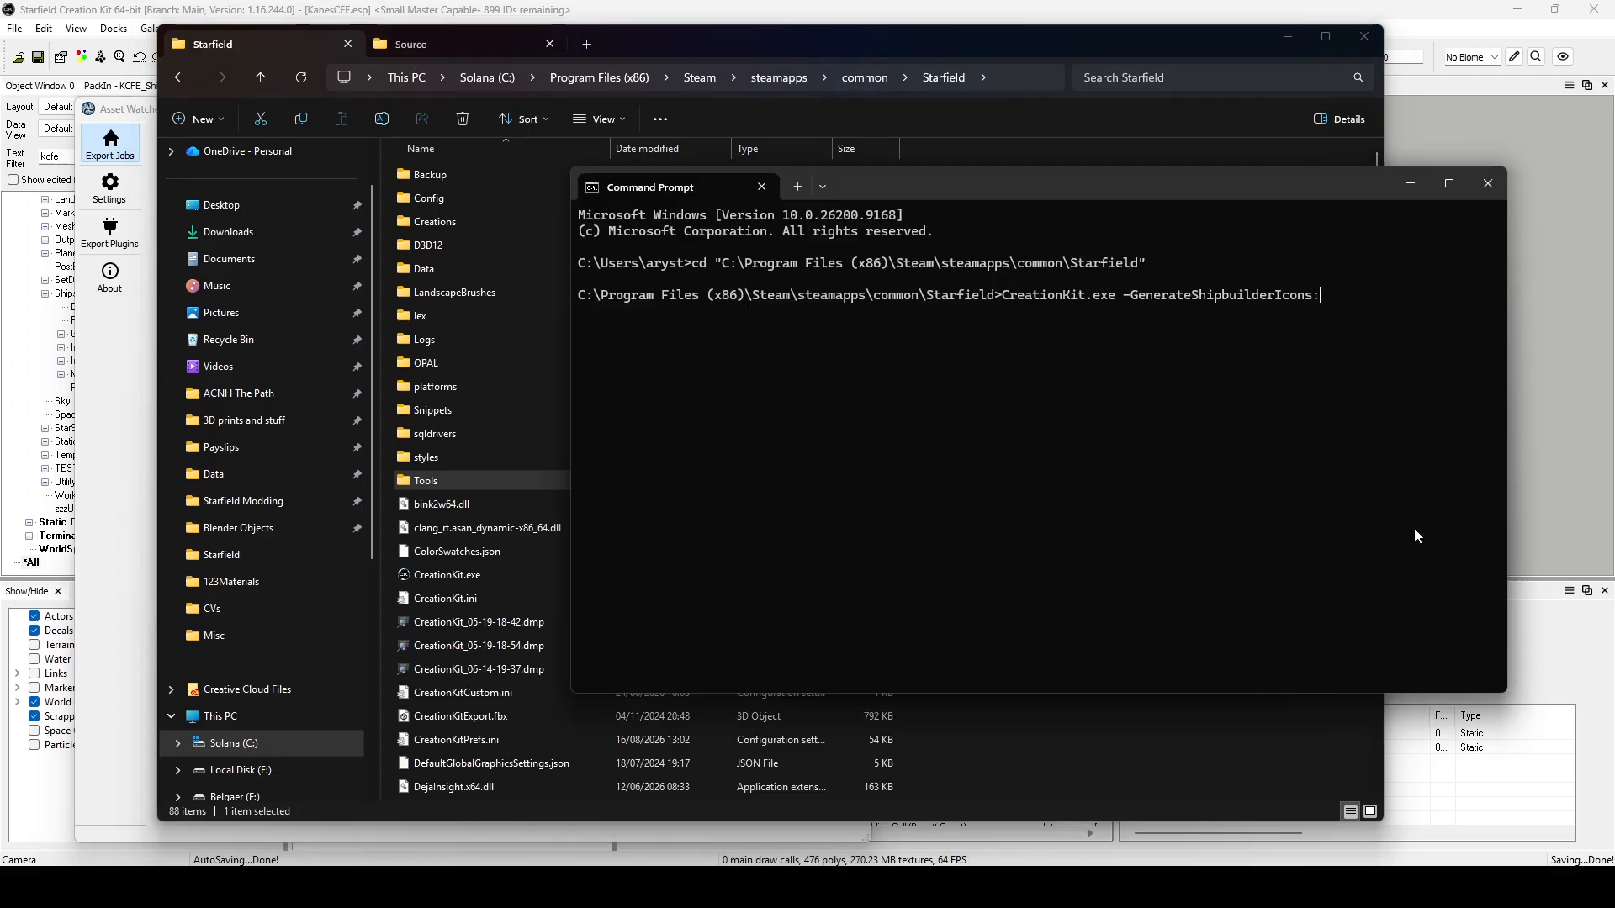
pyautogui.write('Kanes')
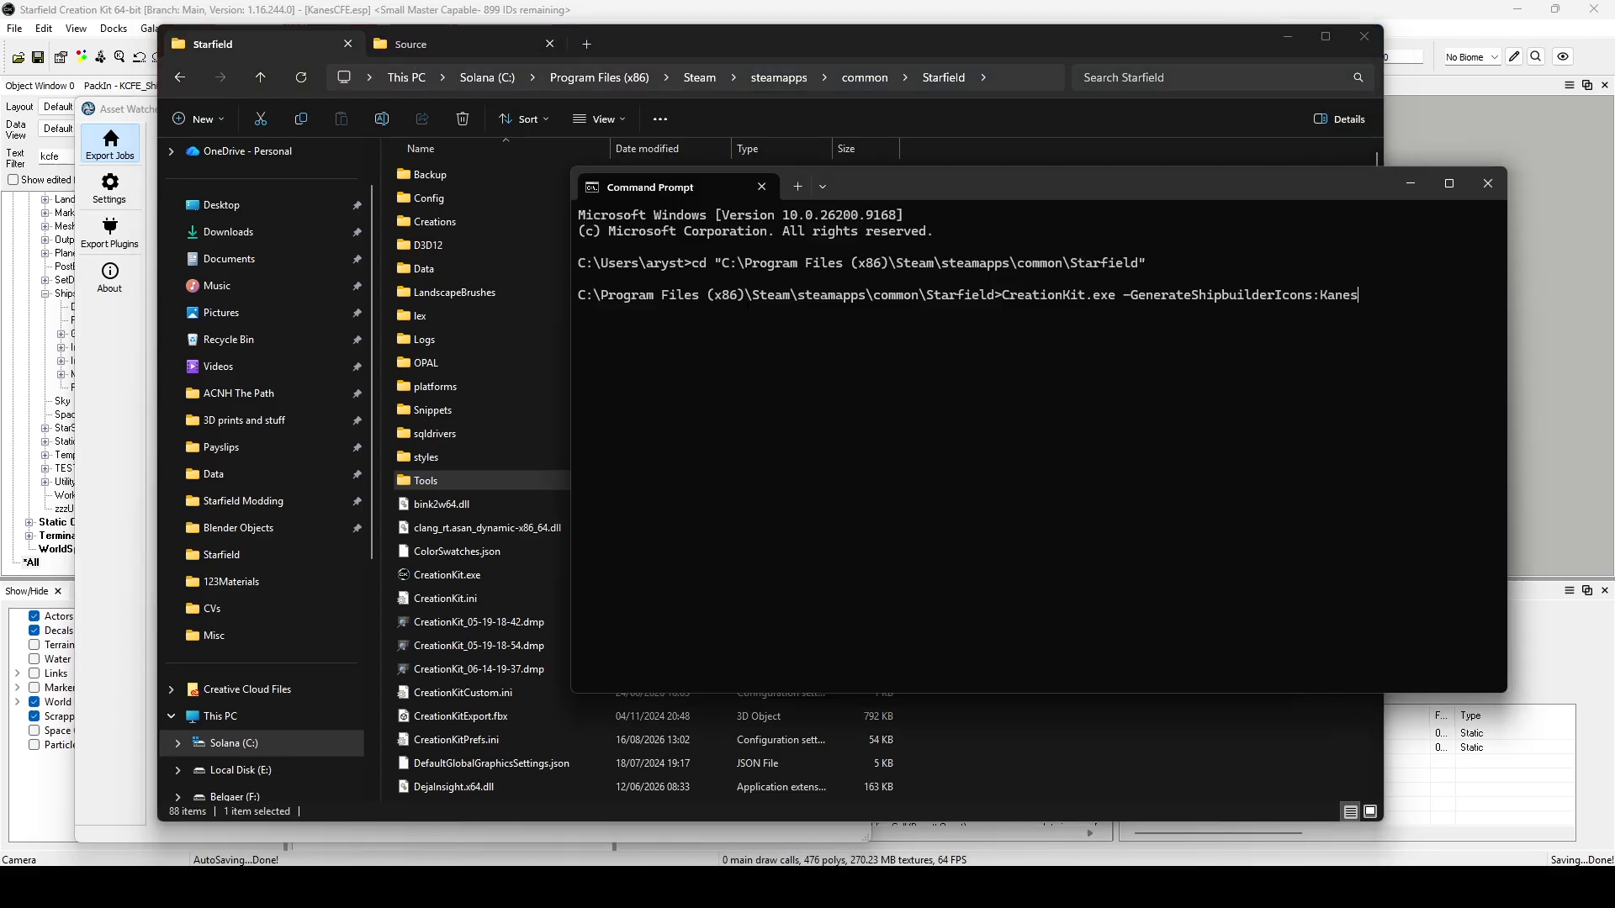
pyautogui.write('CFE.esm')
# Close the Source folder in File Explorer, open Starfield's Data folder, look up the KanesCFE plugin files, and minimize the window.
pyautogui.click(551, 42)
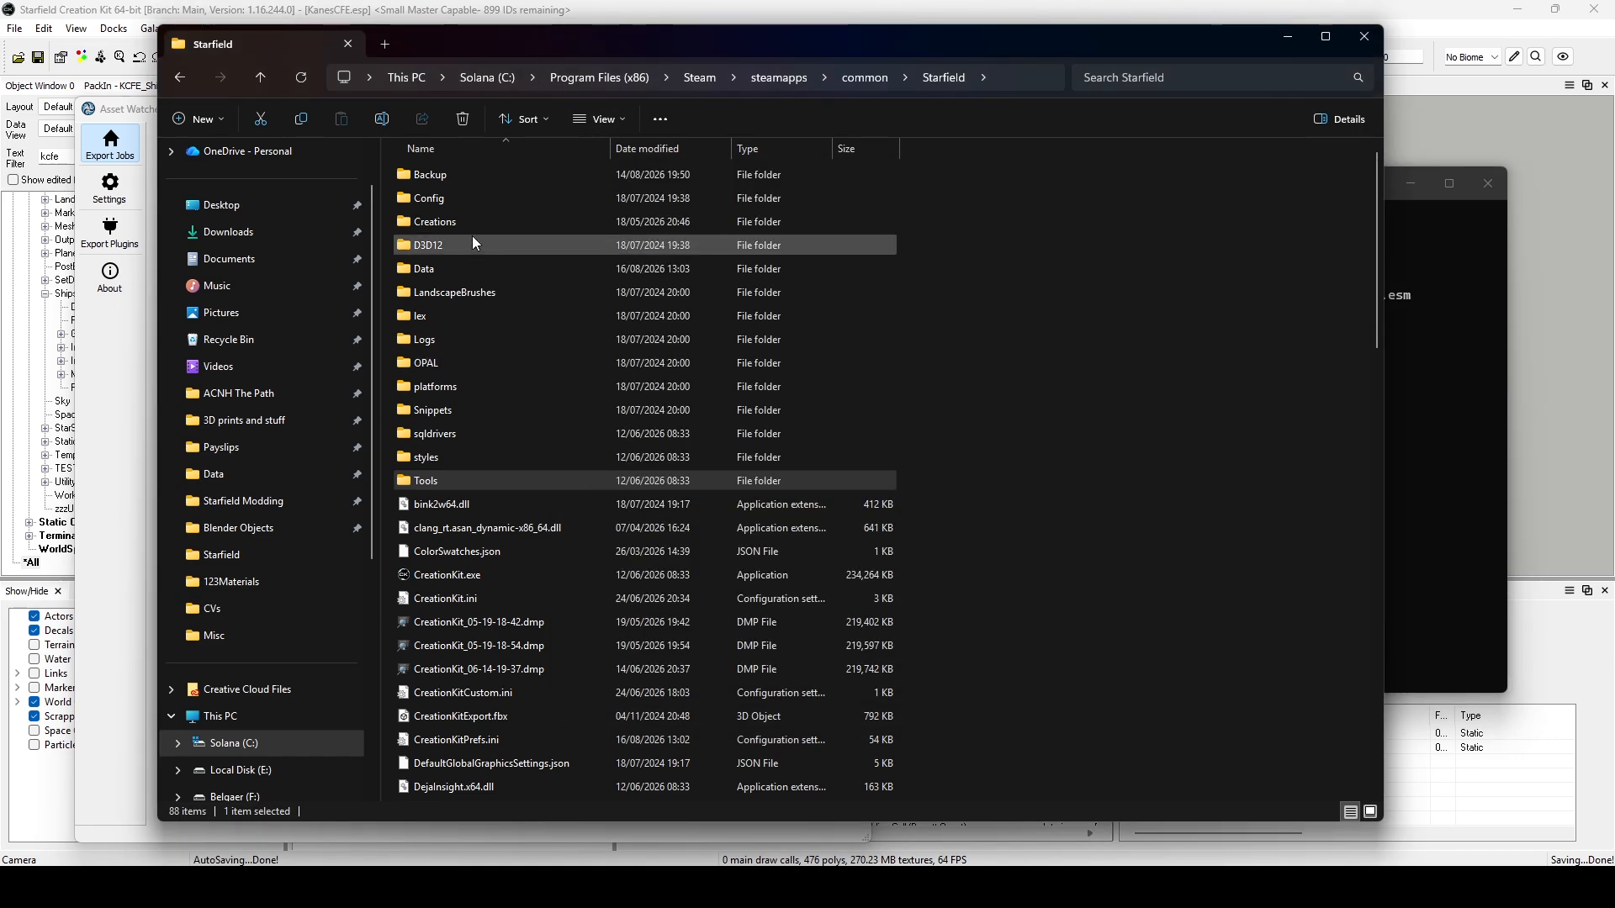
pyautogui.doubleClick(453, 270)
pyautogui.scroll(-15, 619, 543)
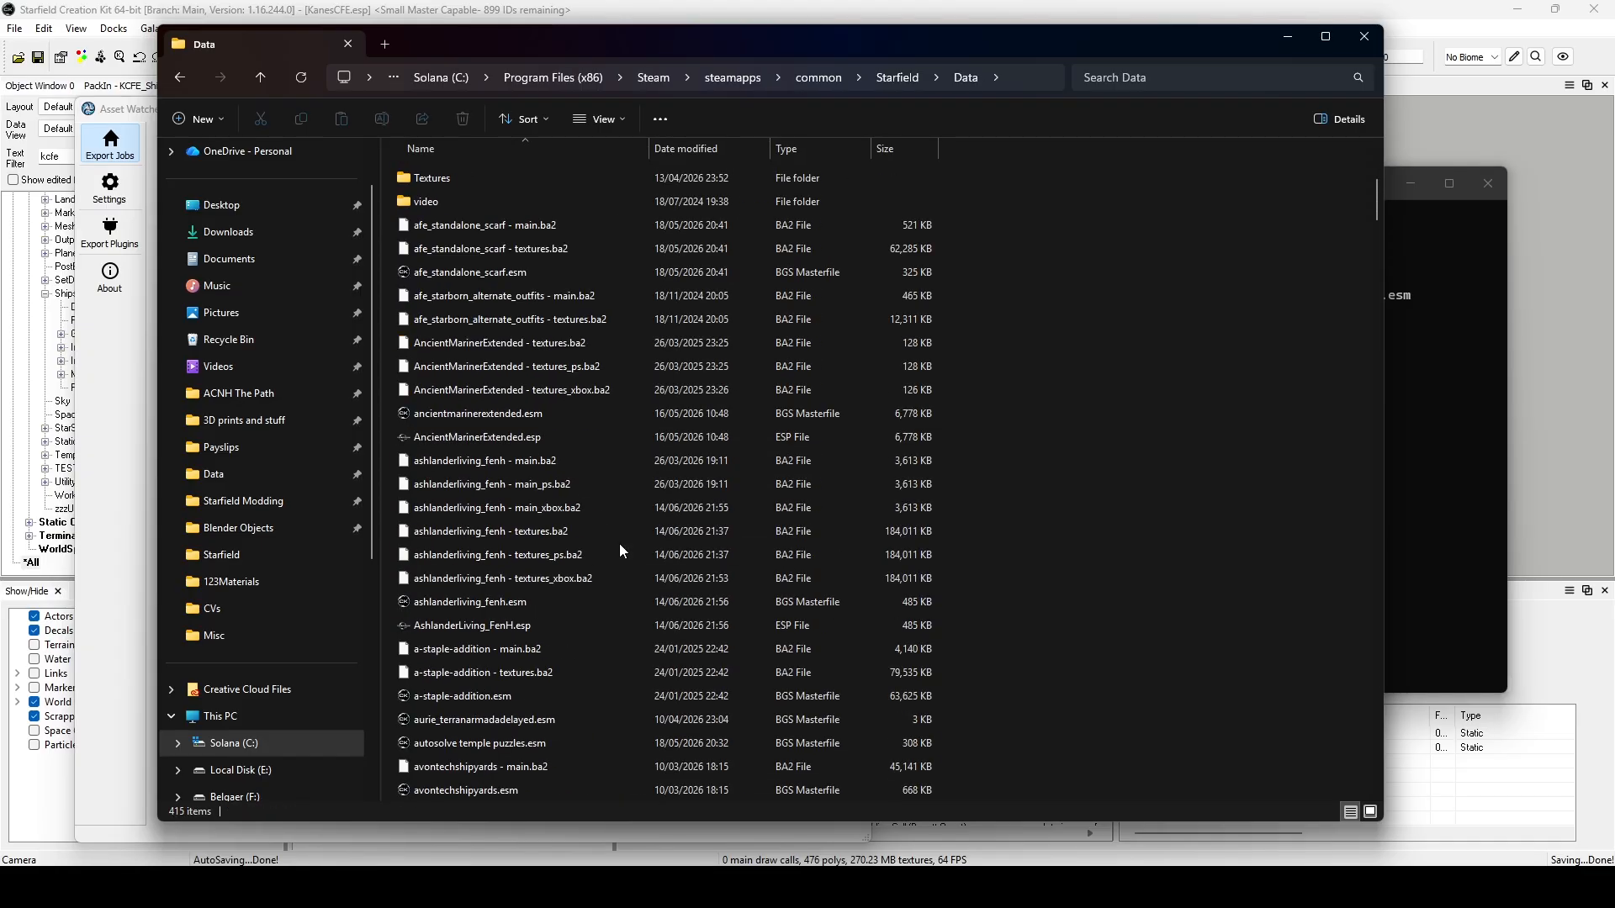
pyautogui.scroll(-15, 603, 547)
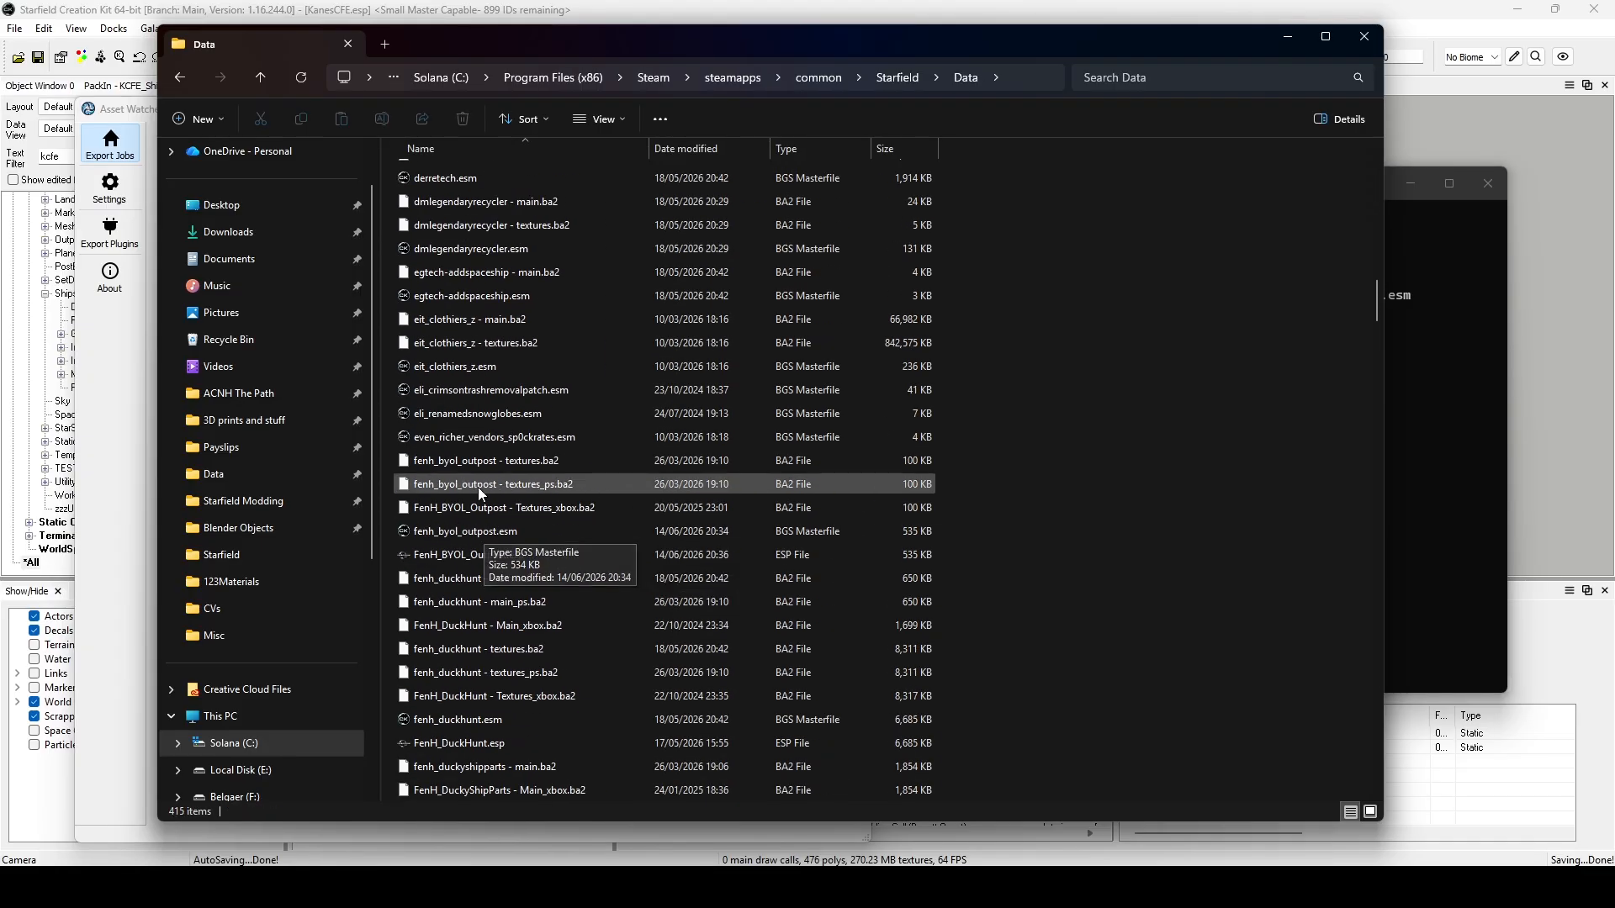
pyautogui.scroll(-6, 477, 483)
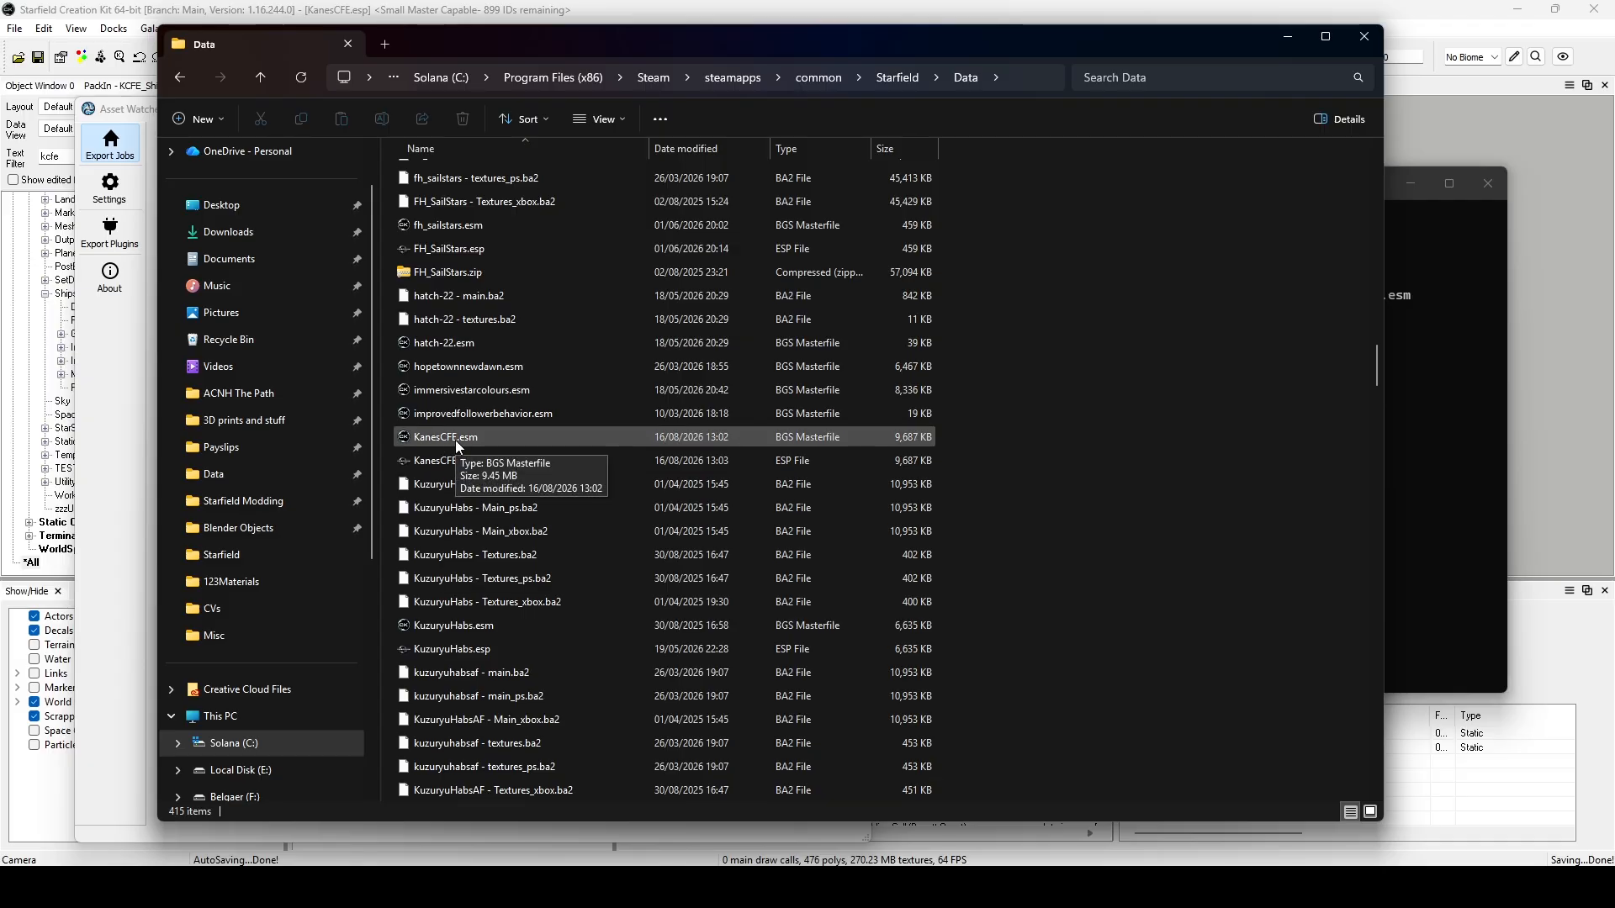
pyautogui.click(1287, 36)
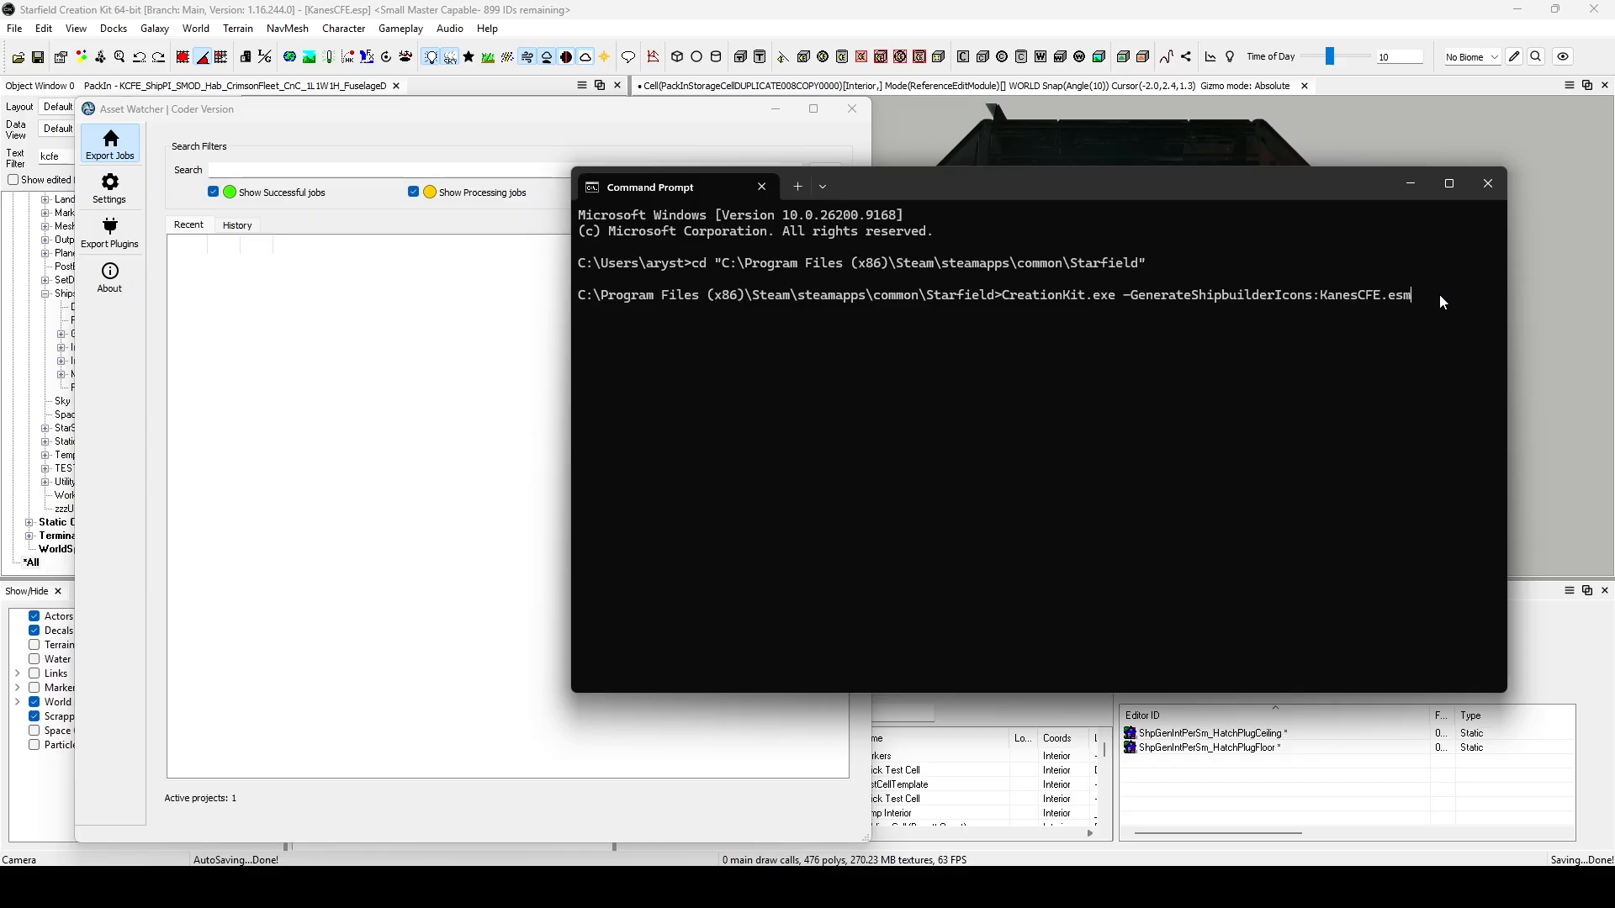
# Switch from the Creation Kit to File Explorer and maximize the window showing the Data folder.
pyautogui.click(128, 15)
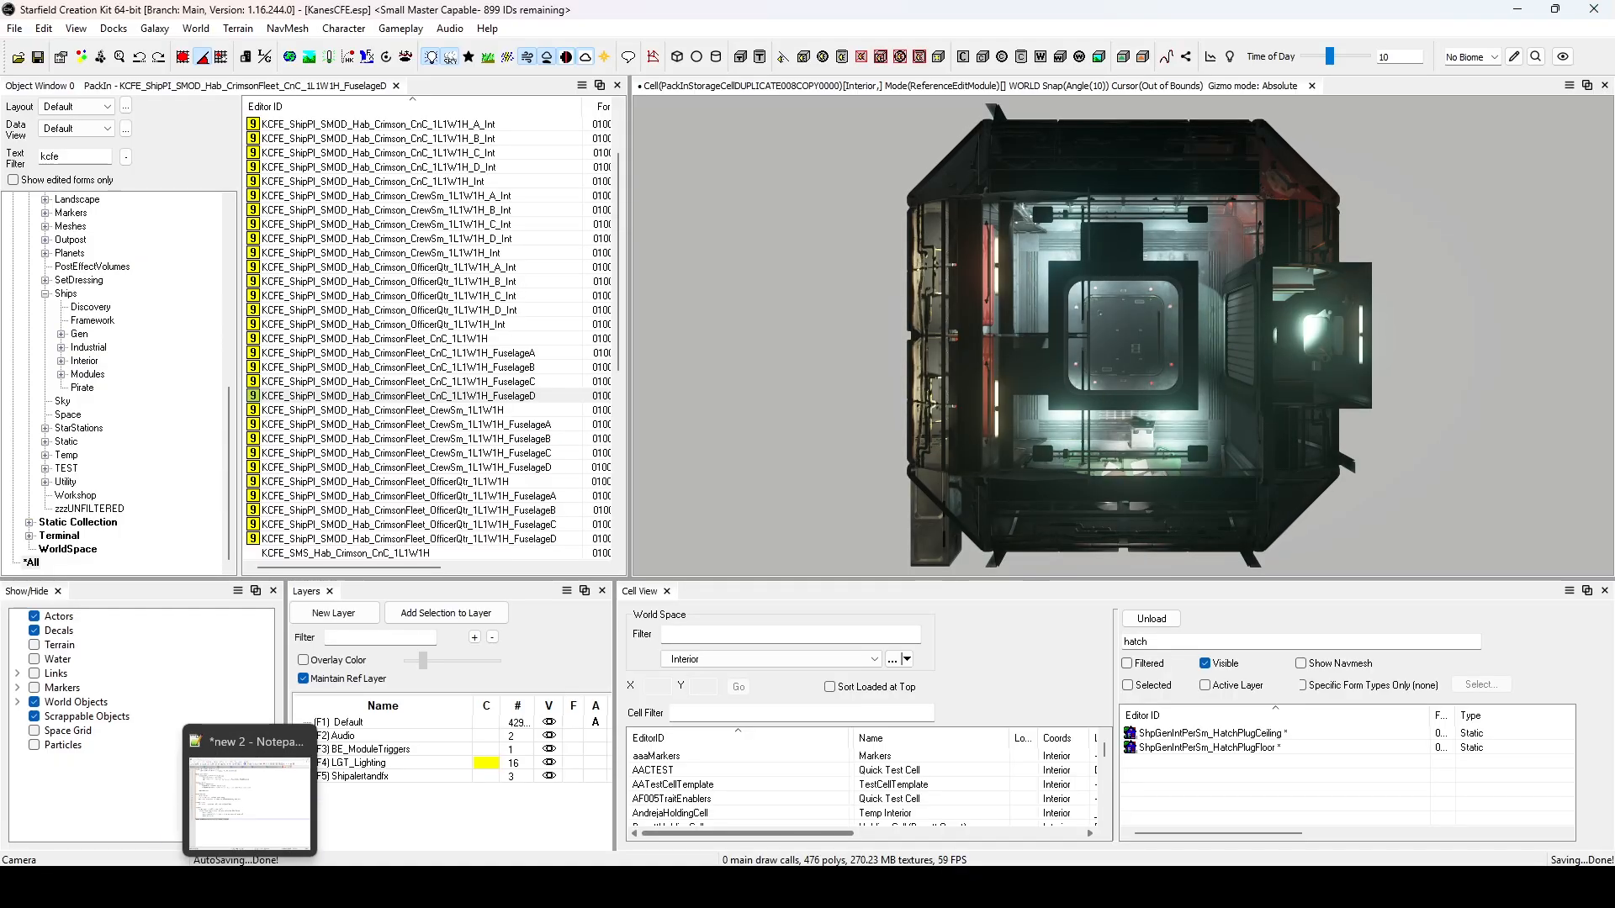
pyautogui.click(212, 887)
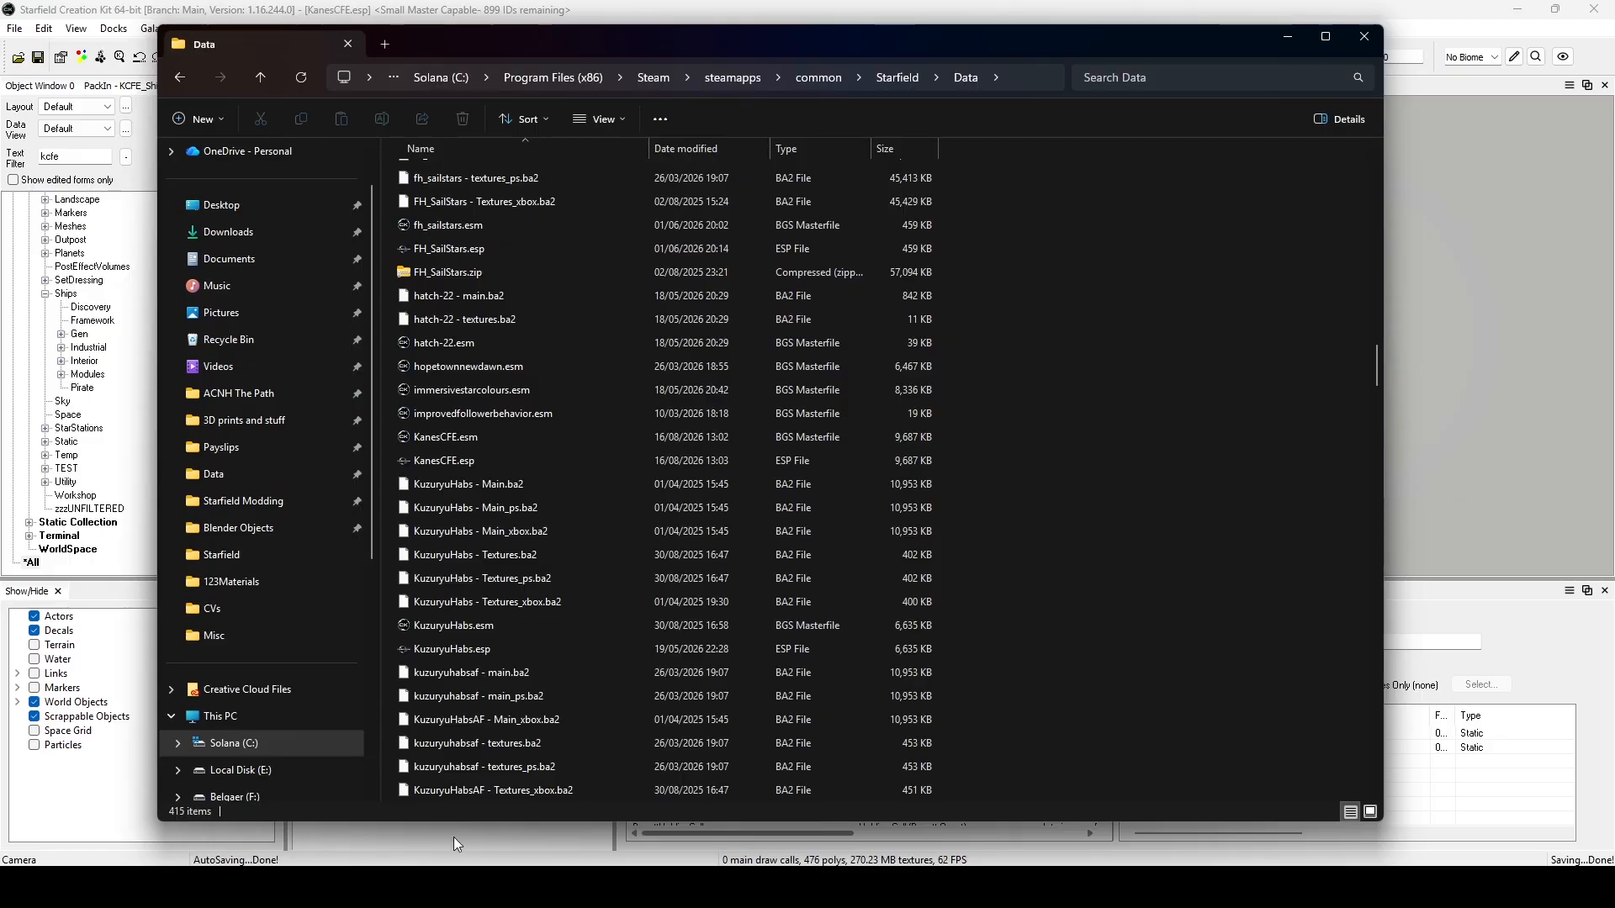
pyautogui.click(1336, 39)
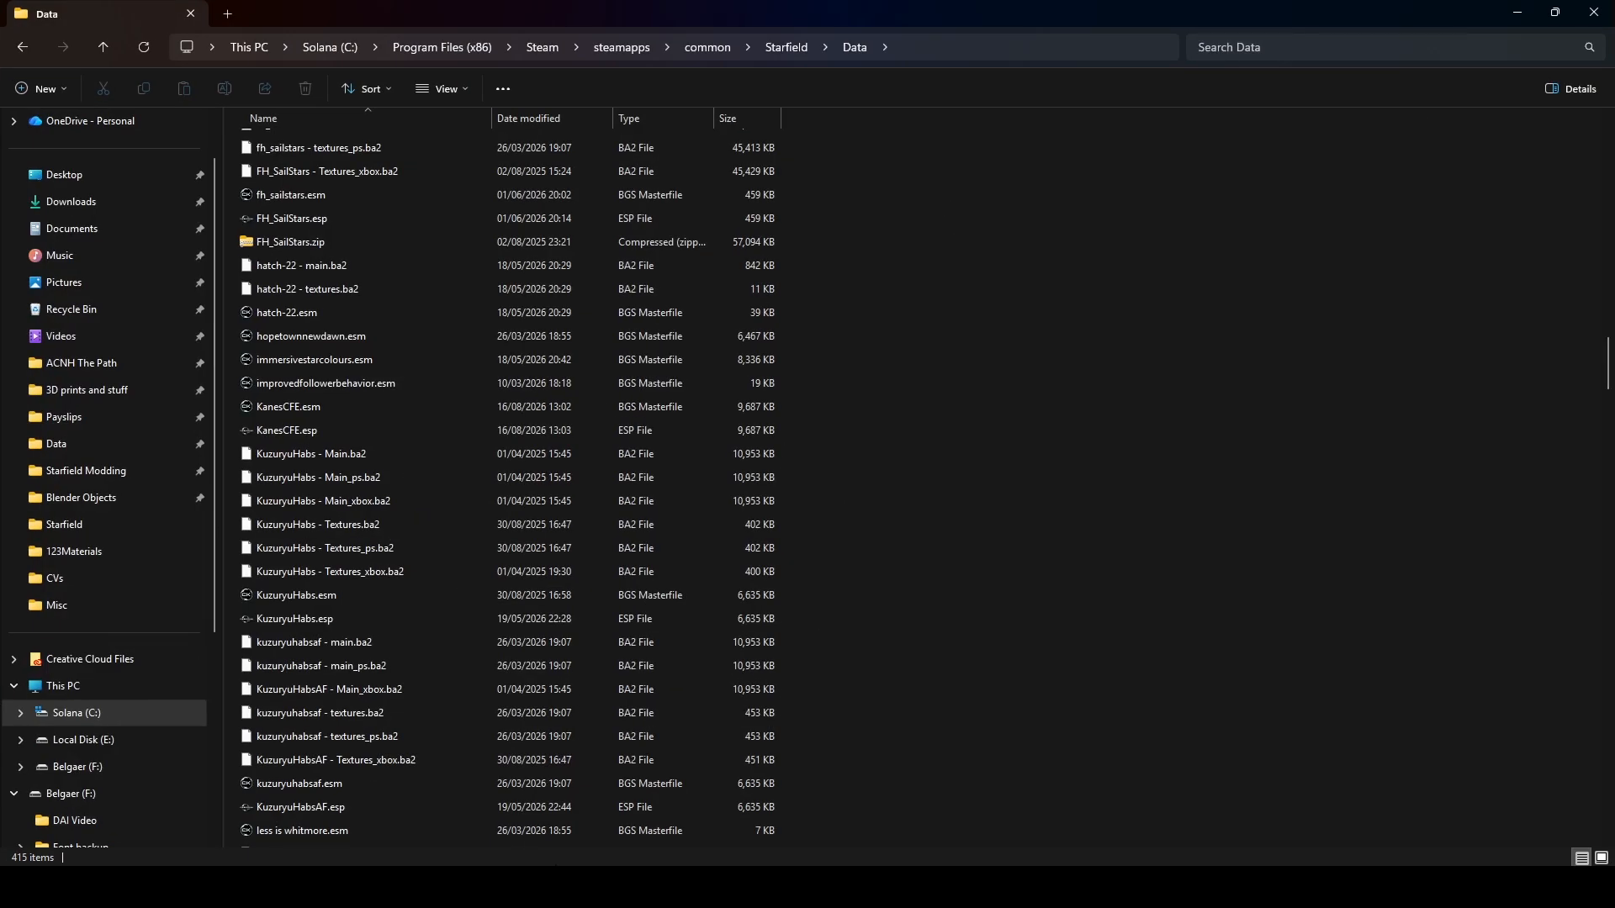
# Bring Asset Watcher and Command Prompt to the front, run the shipbuilder icon generation command, and close Command Prompt.
pyautogui.click(585, 887)
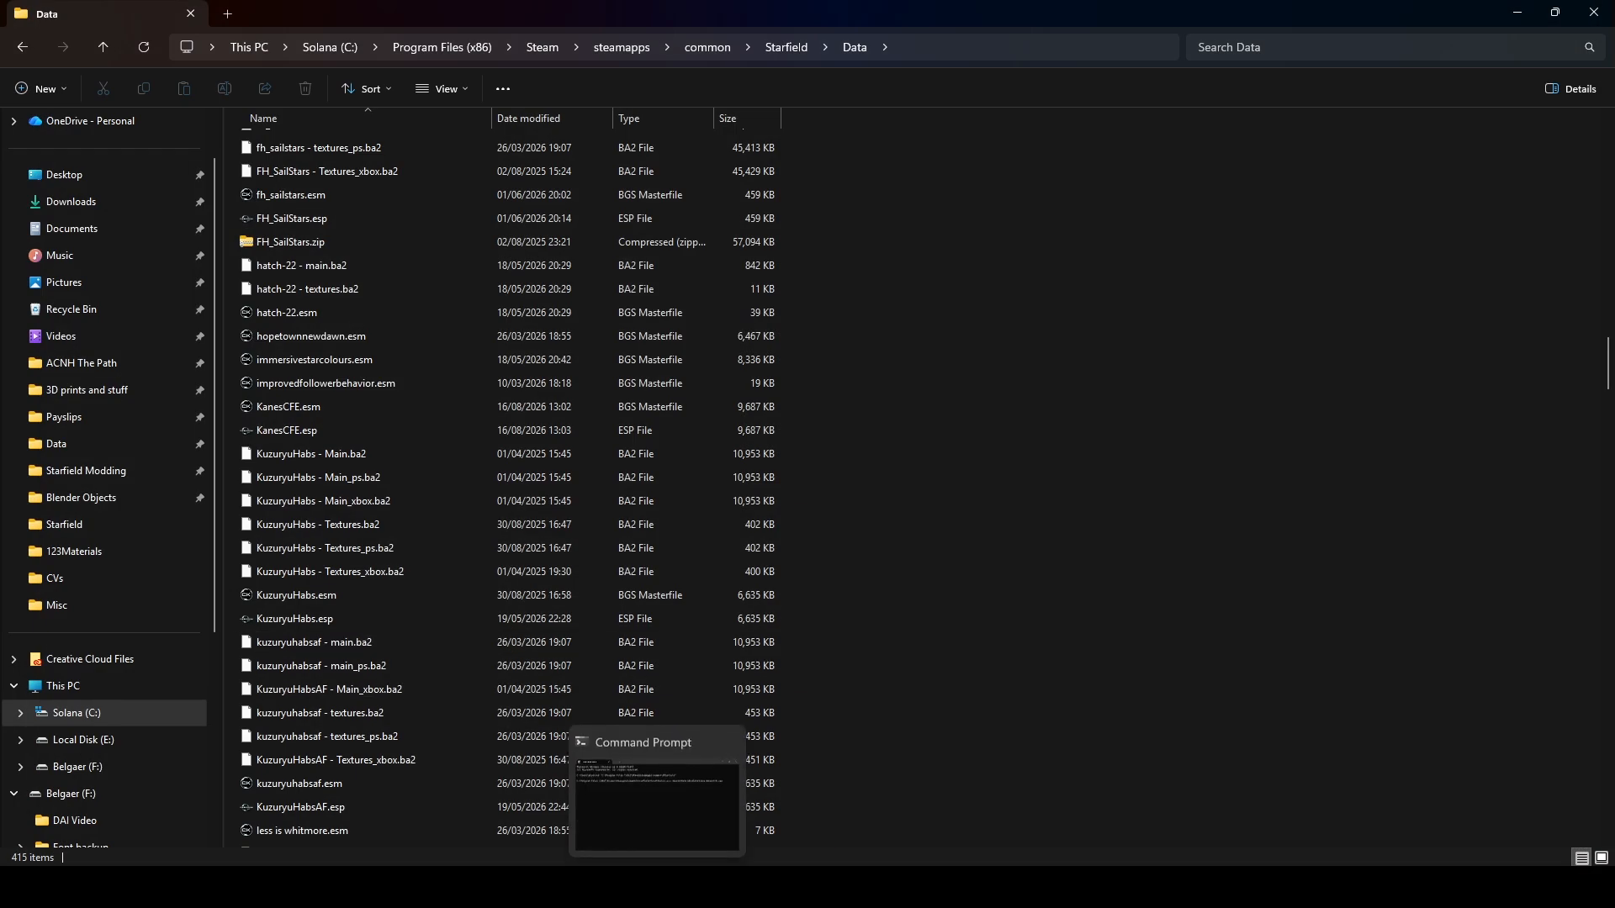
pyautogui.click(657, 887)
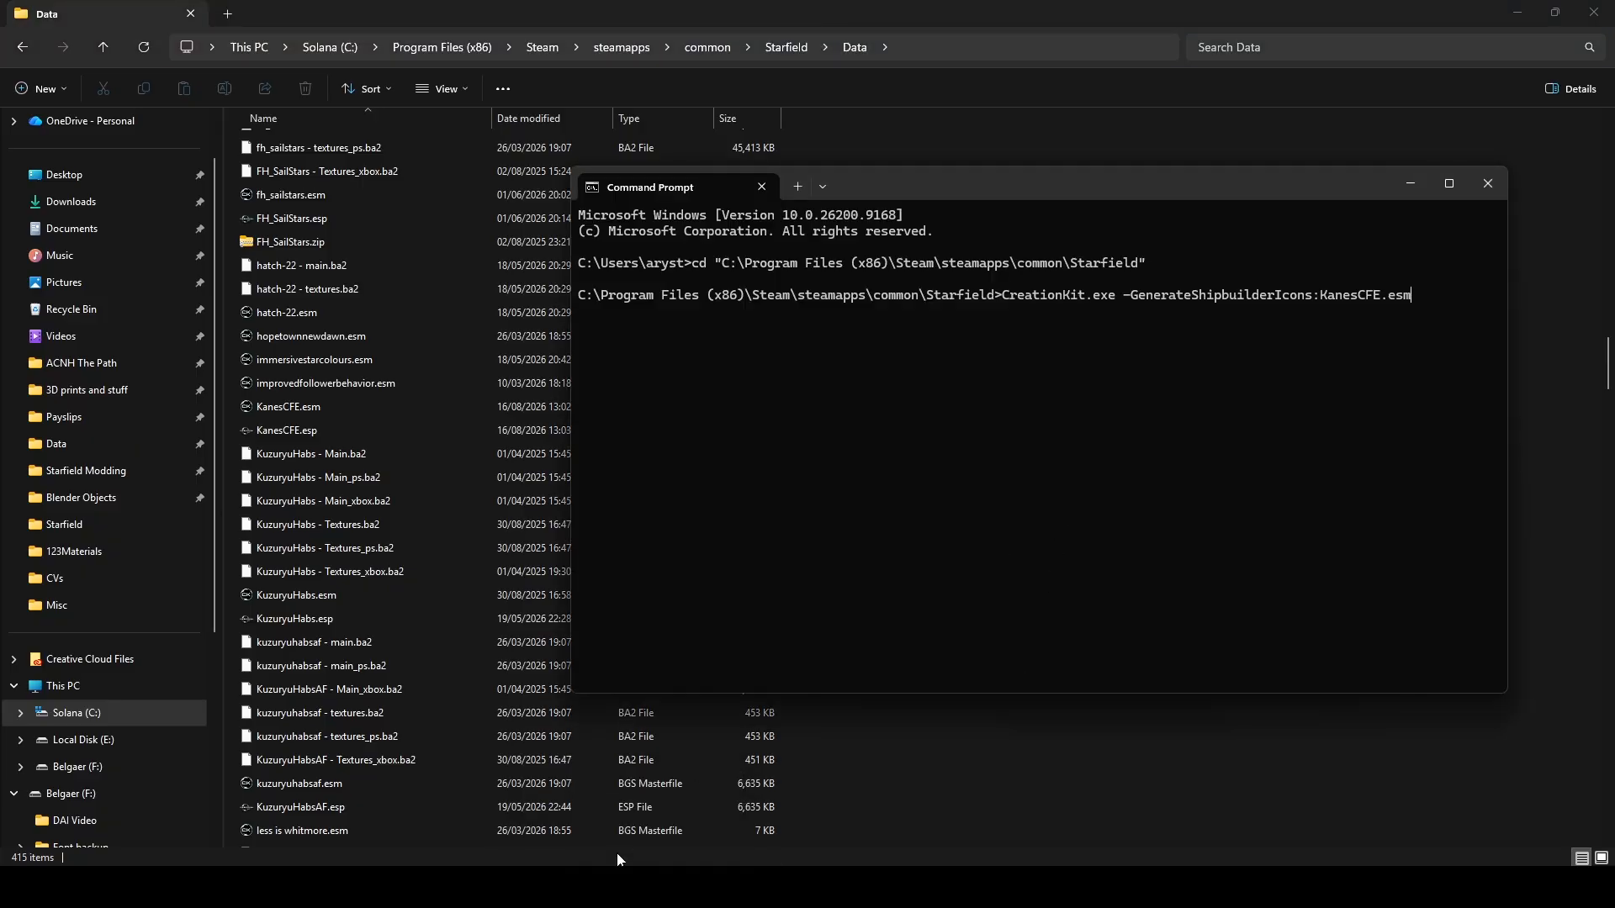
pyautogui.click(620, 888)
pyautogui.click(1076, 503)
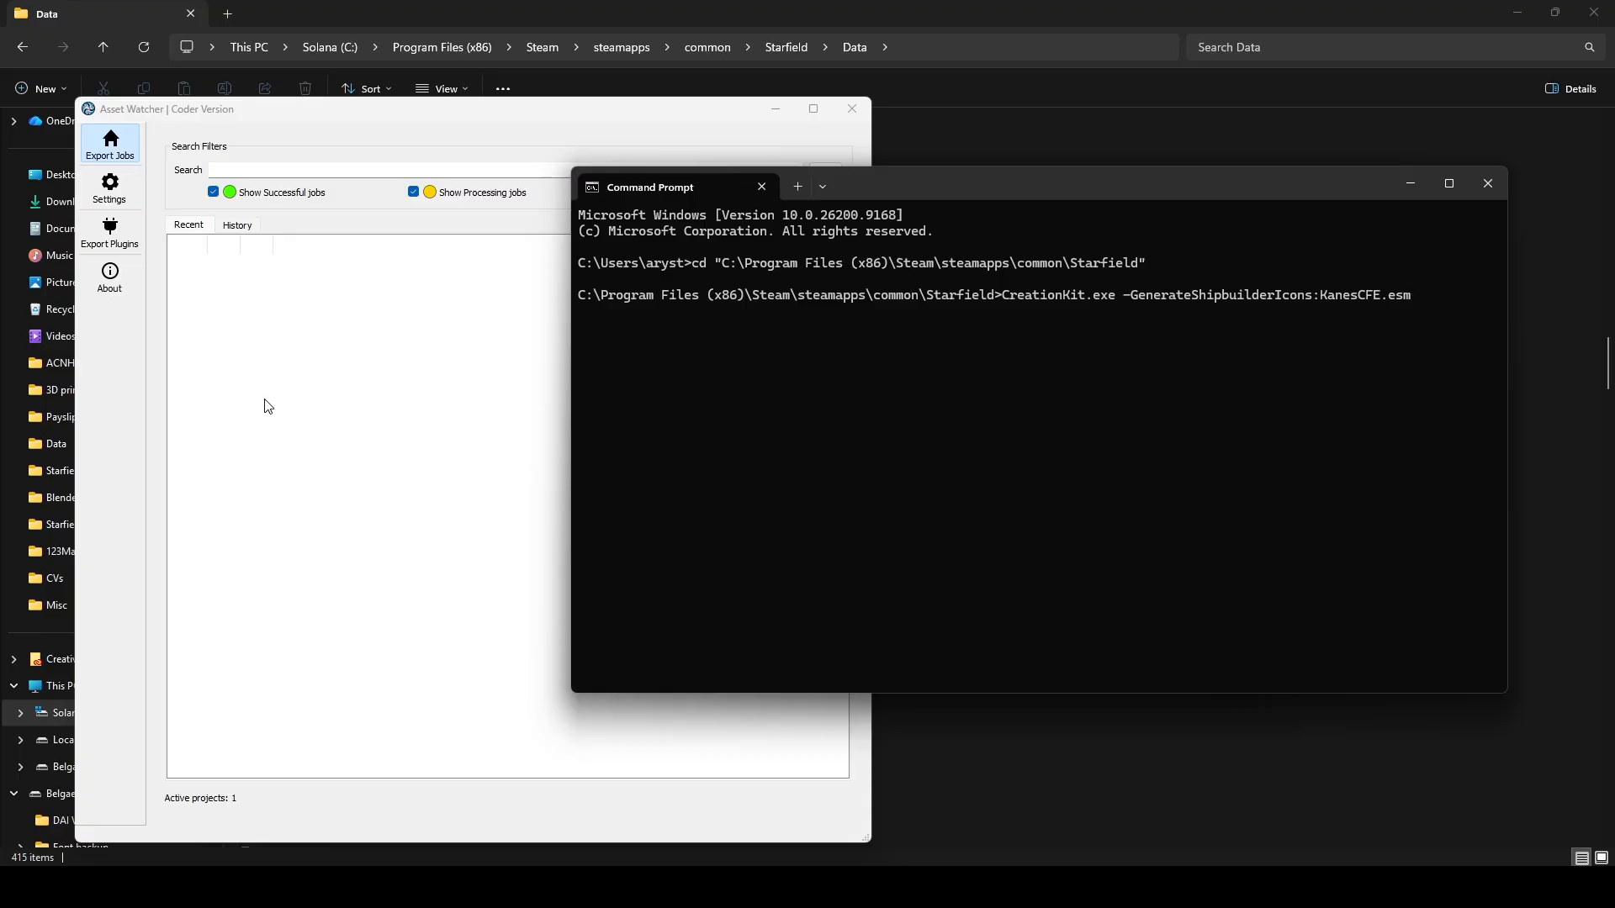
pyautogui.press('Return')
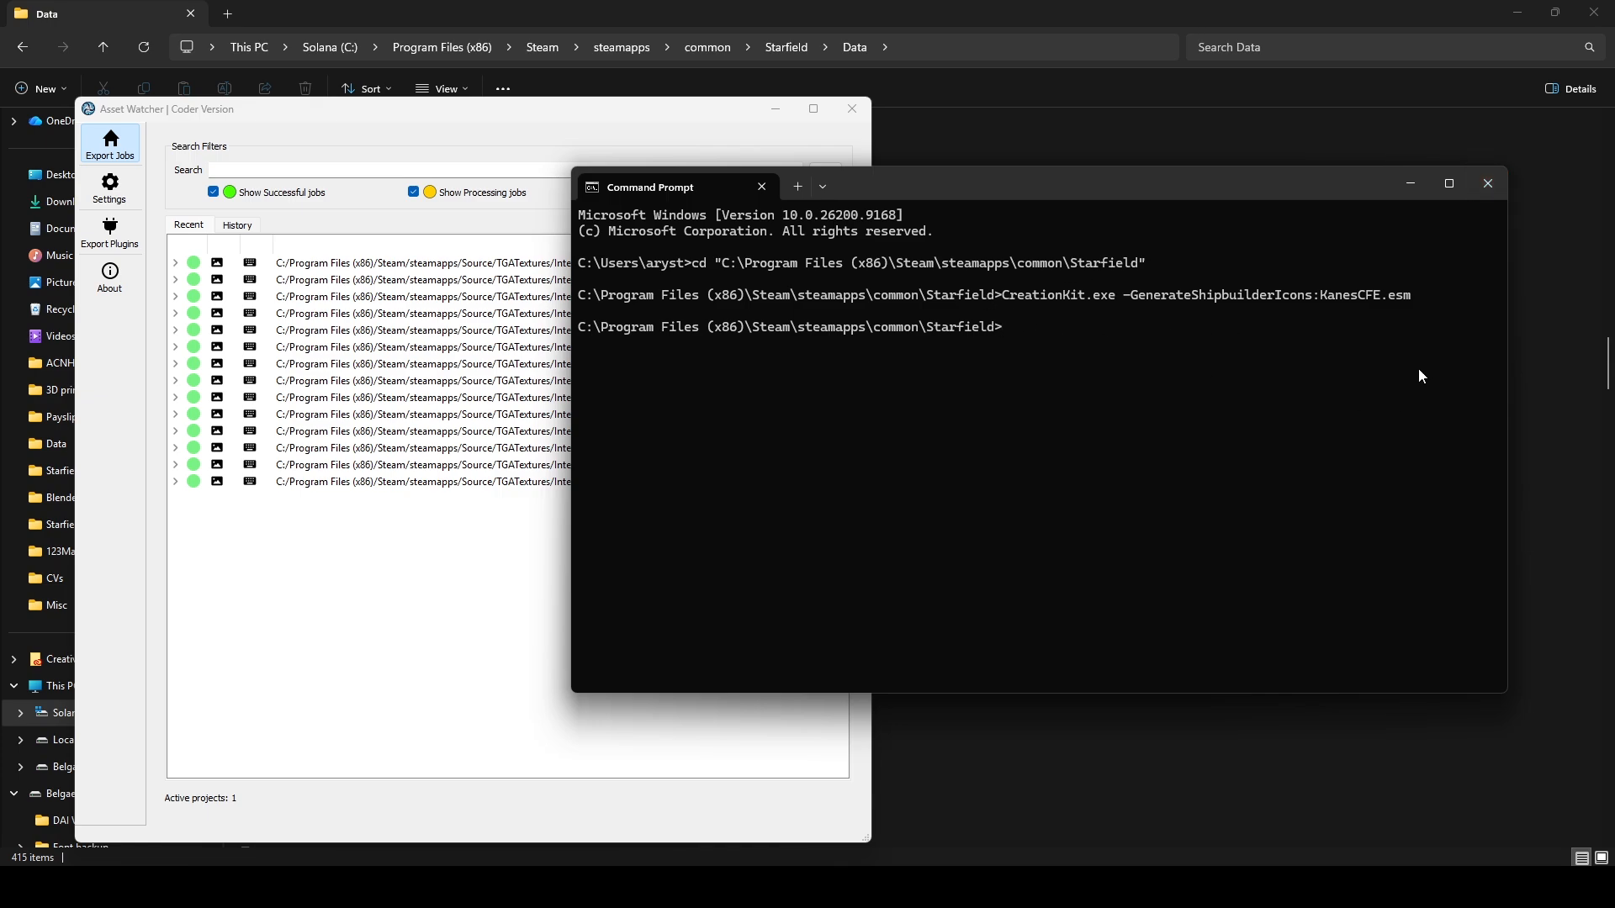
pyautogui.click(1487, 184)
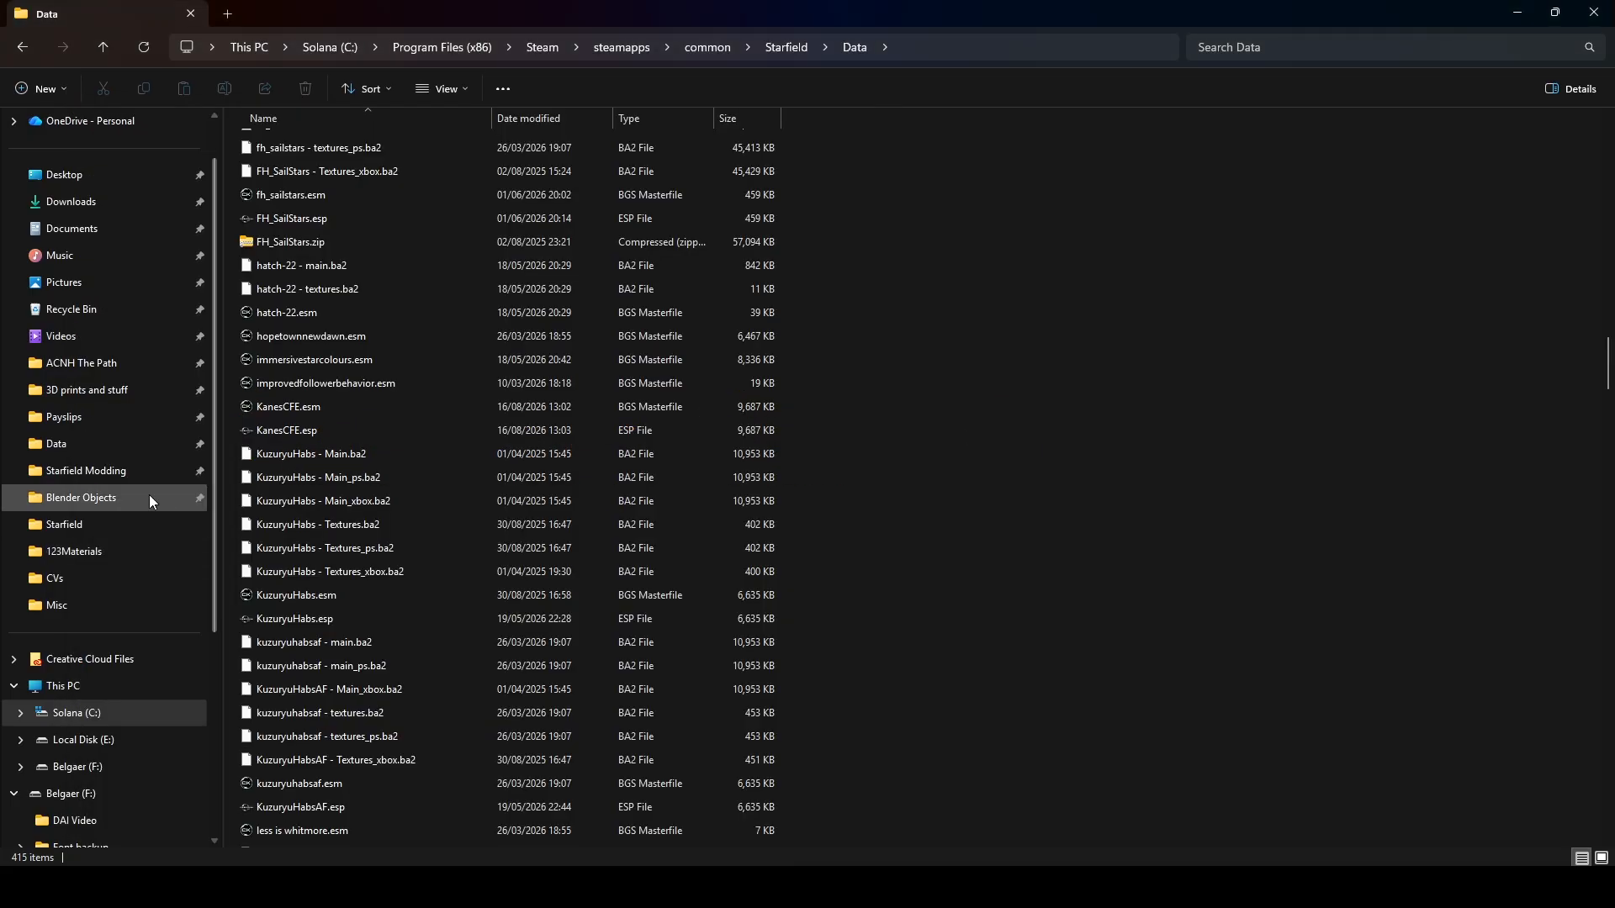
# Open the Starfield Modding folder in a new File Explorer tab and navigate to KCFE\Interface\ShipBuilderIcons\KanesCFE.esm.
pyautogui.rightClick(150, 498)
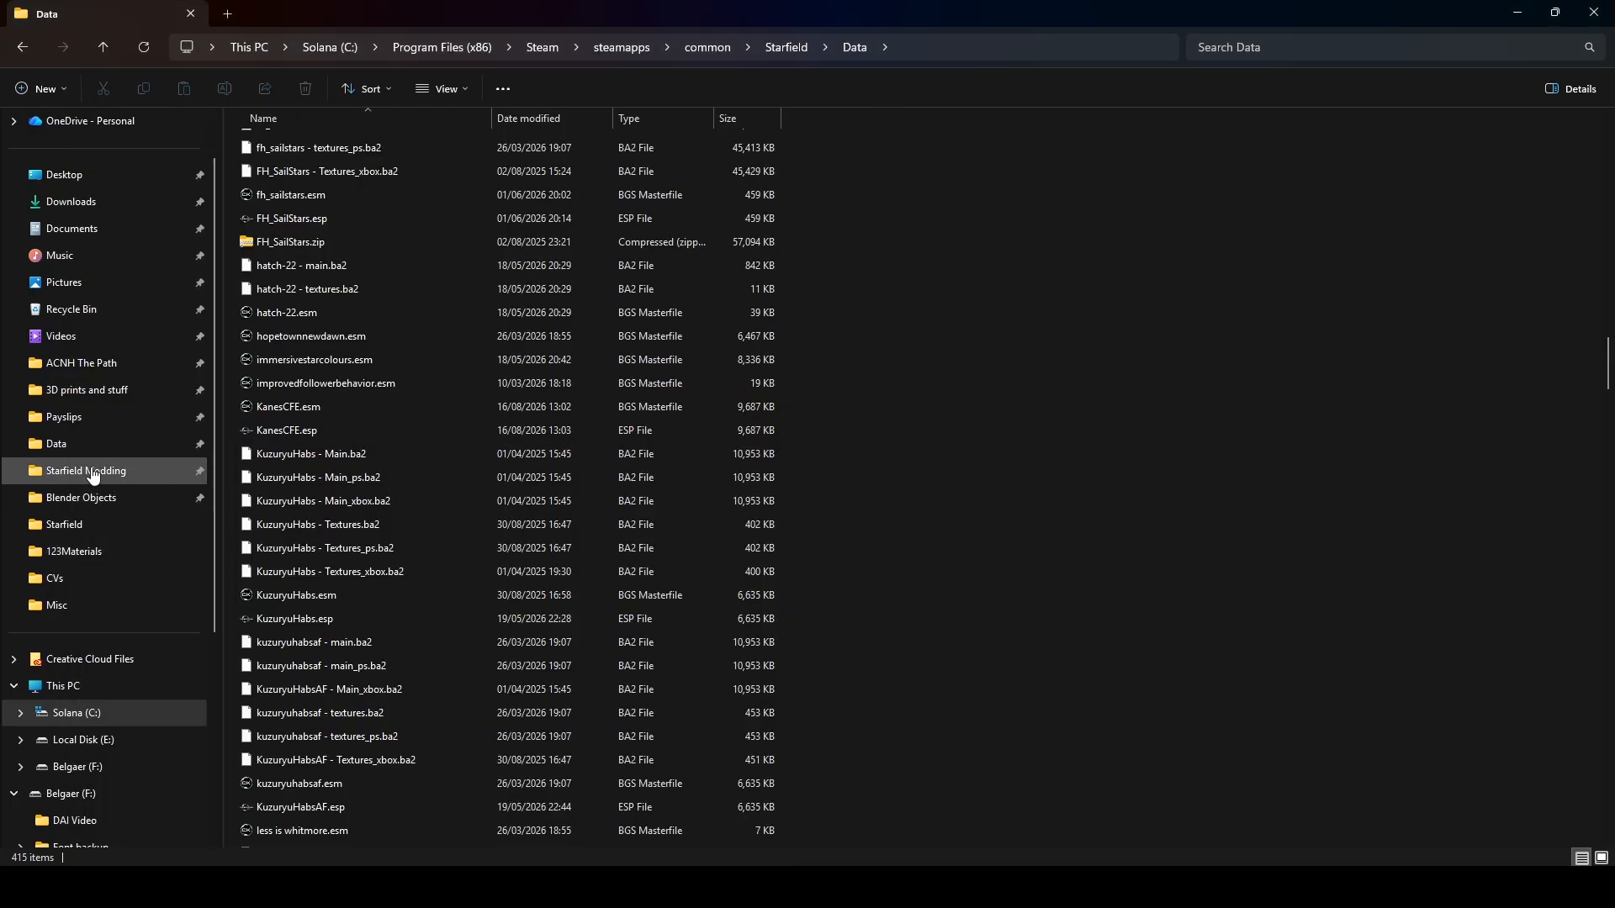
pyautogui.click(225, 174)
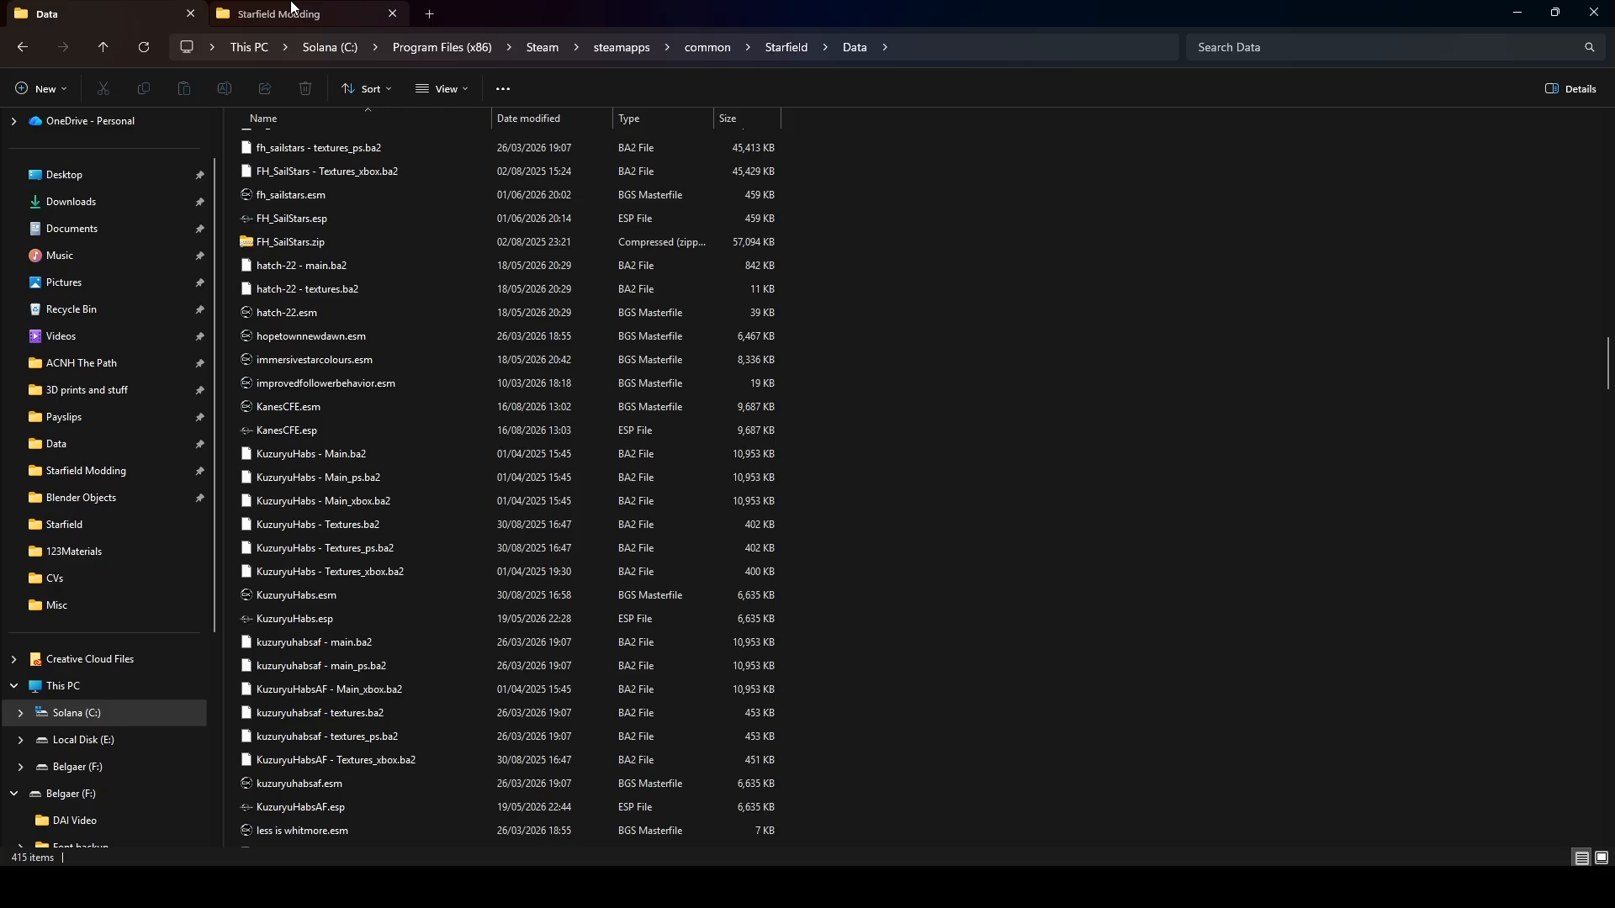
pyautogui.click(291, 7)
pyautogui.doubleClick(284, 336)
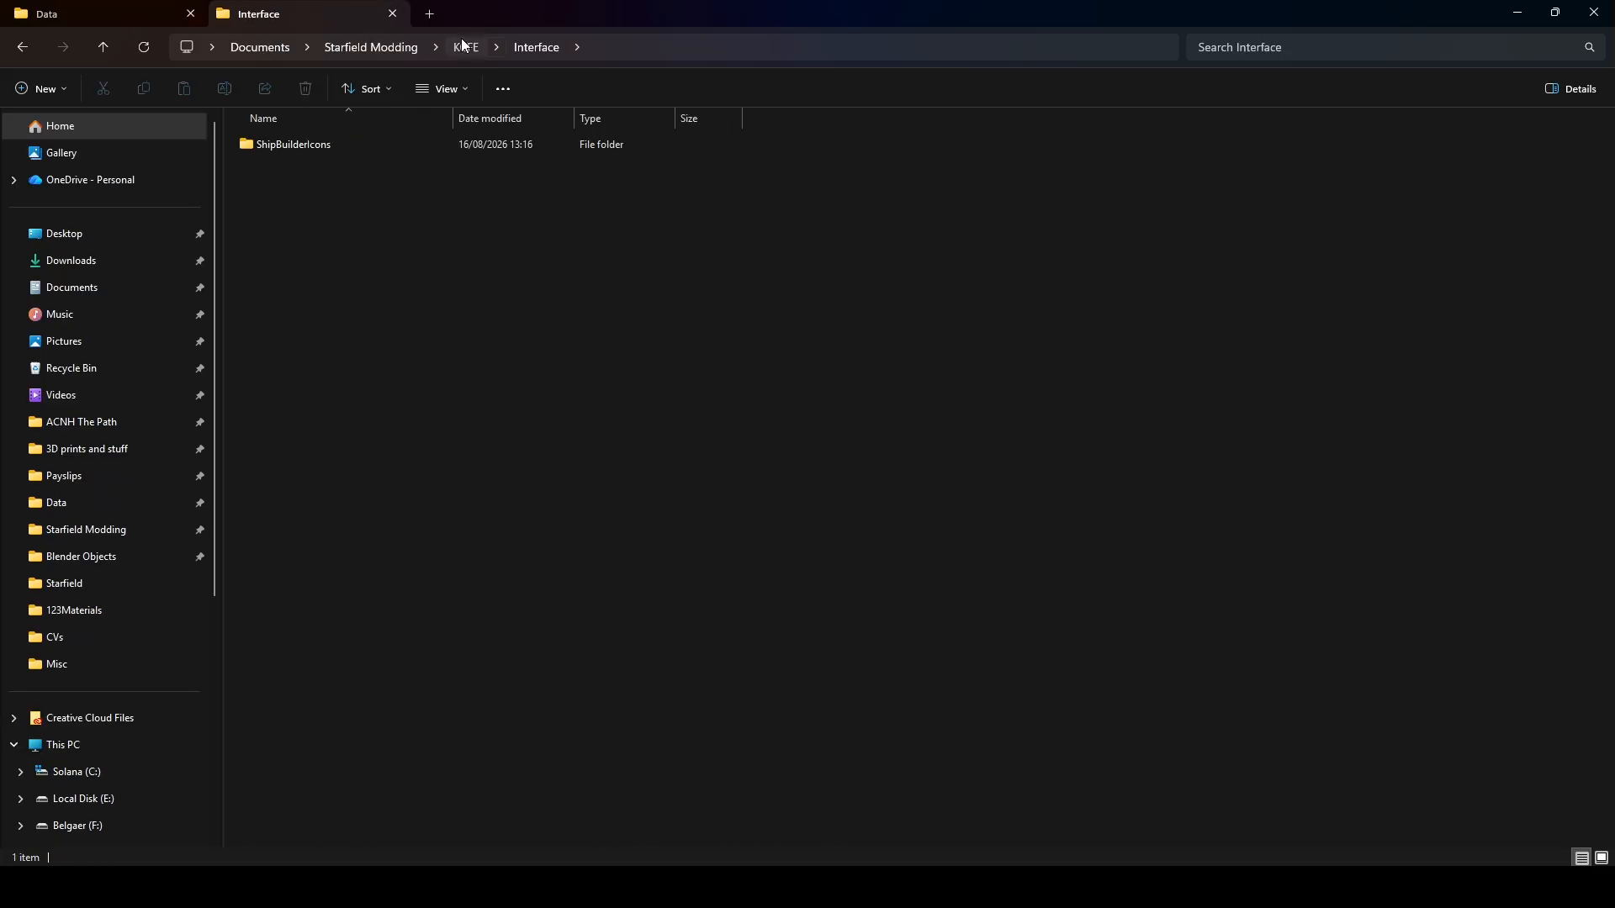
pyautogui.click(463, 46)
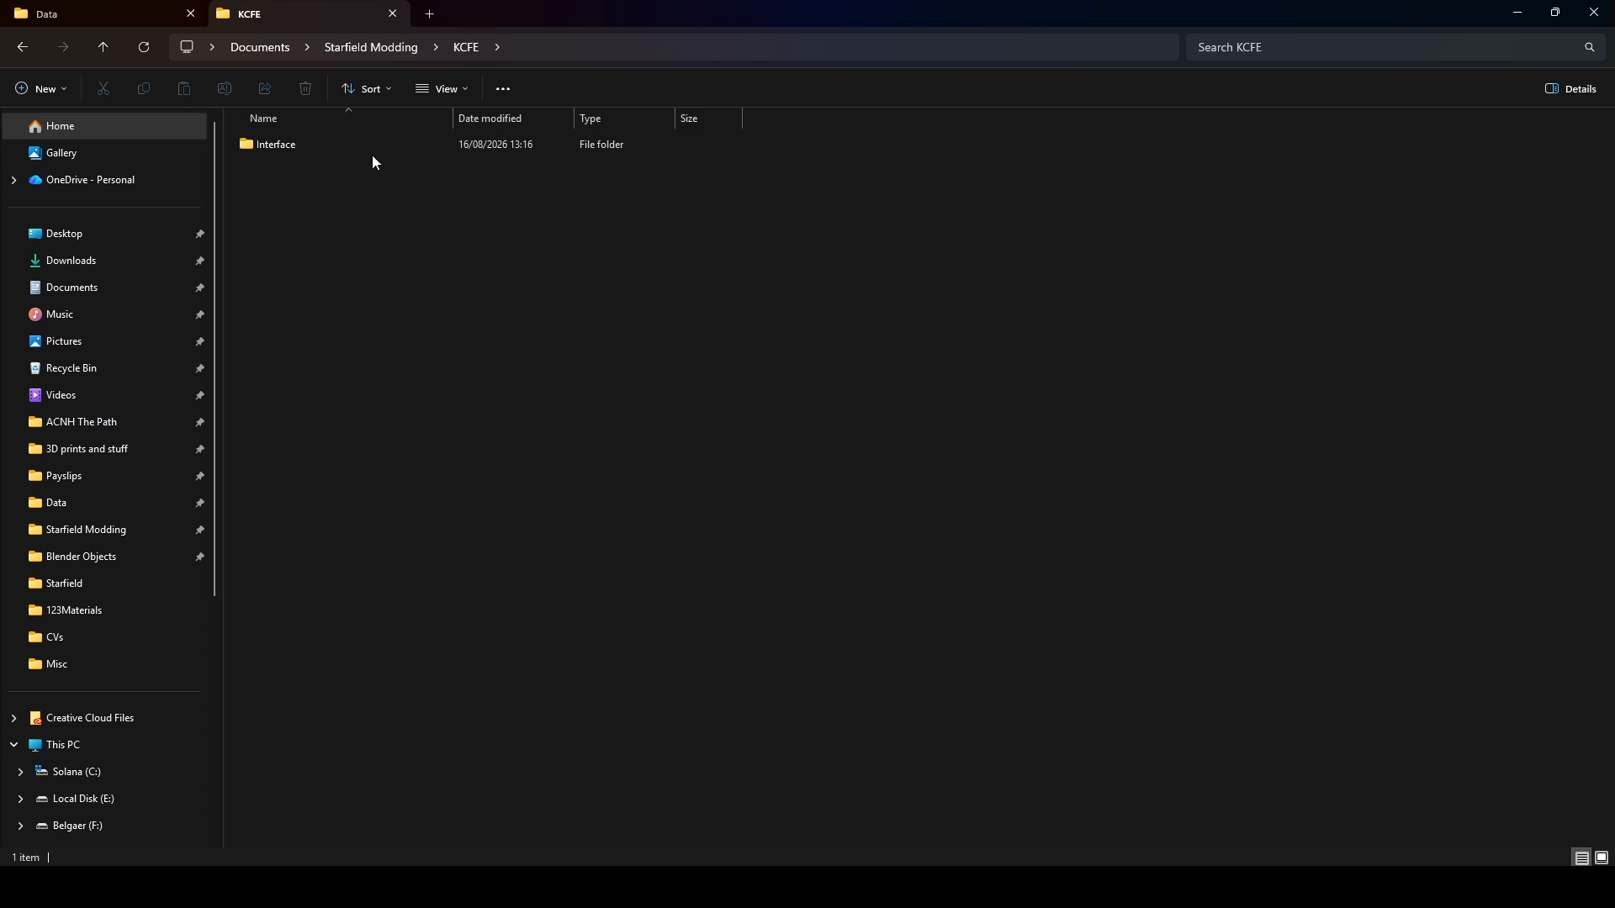
pyautogui.doubleClick(316, 150)
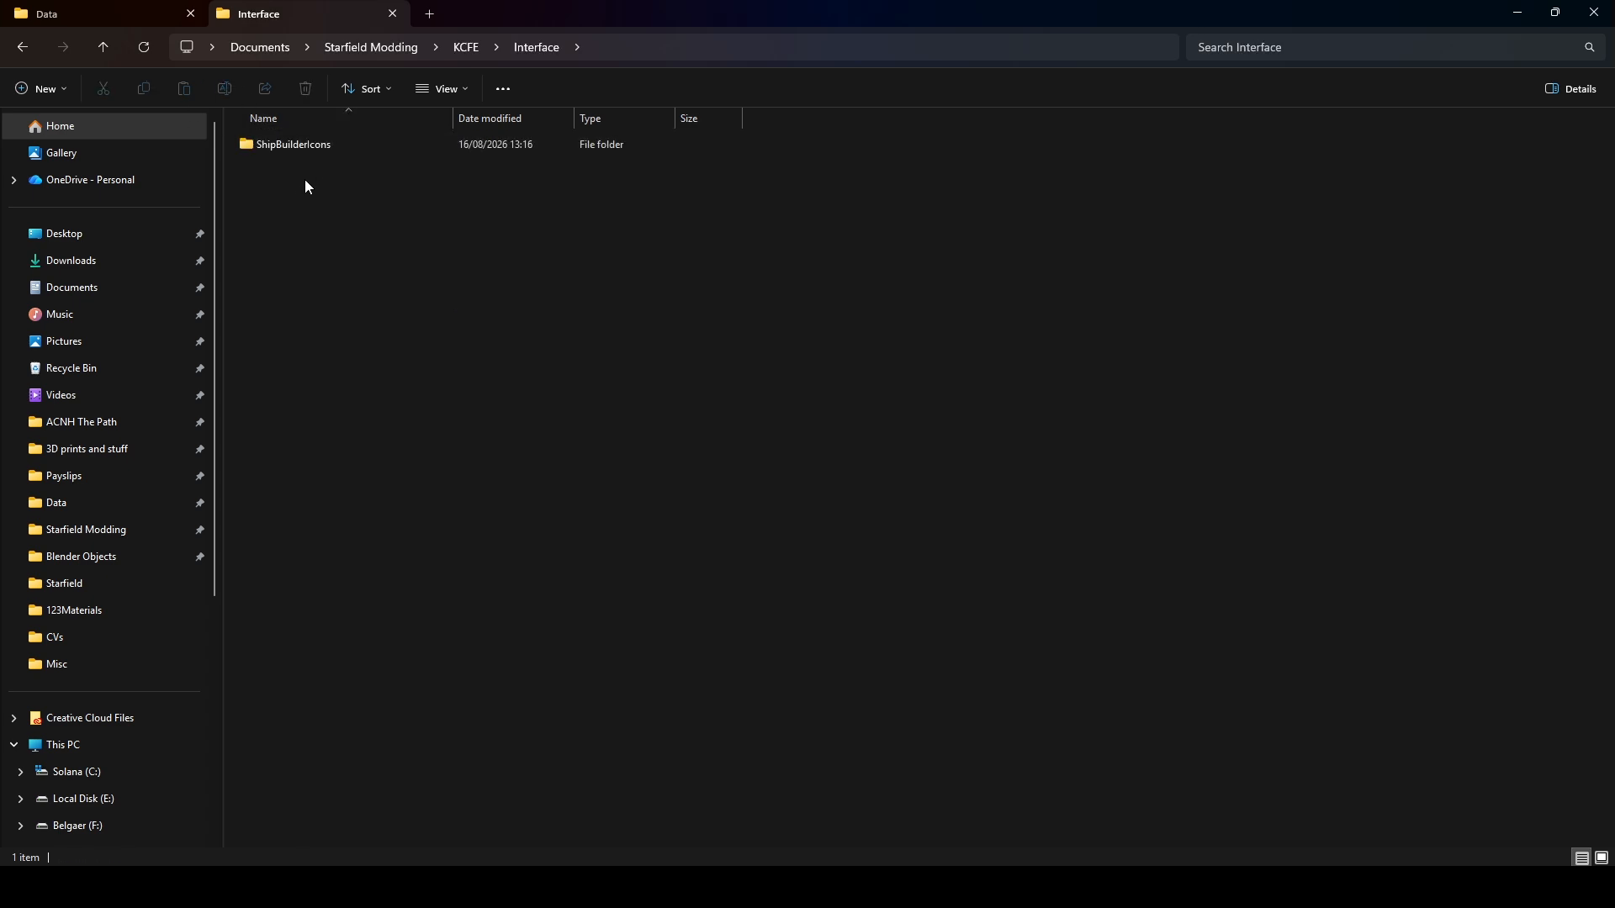
pyautogui.doubleClick(341, 148)
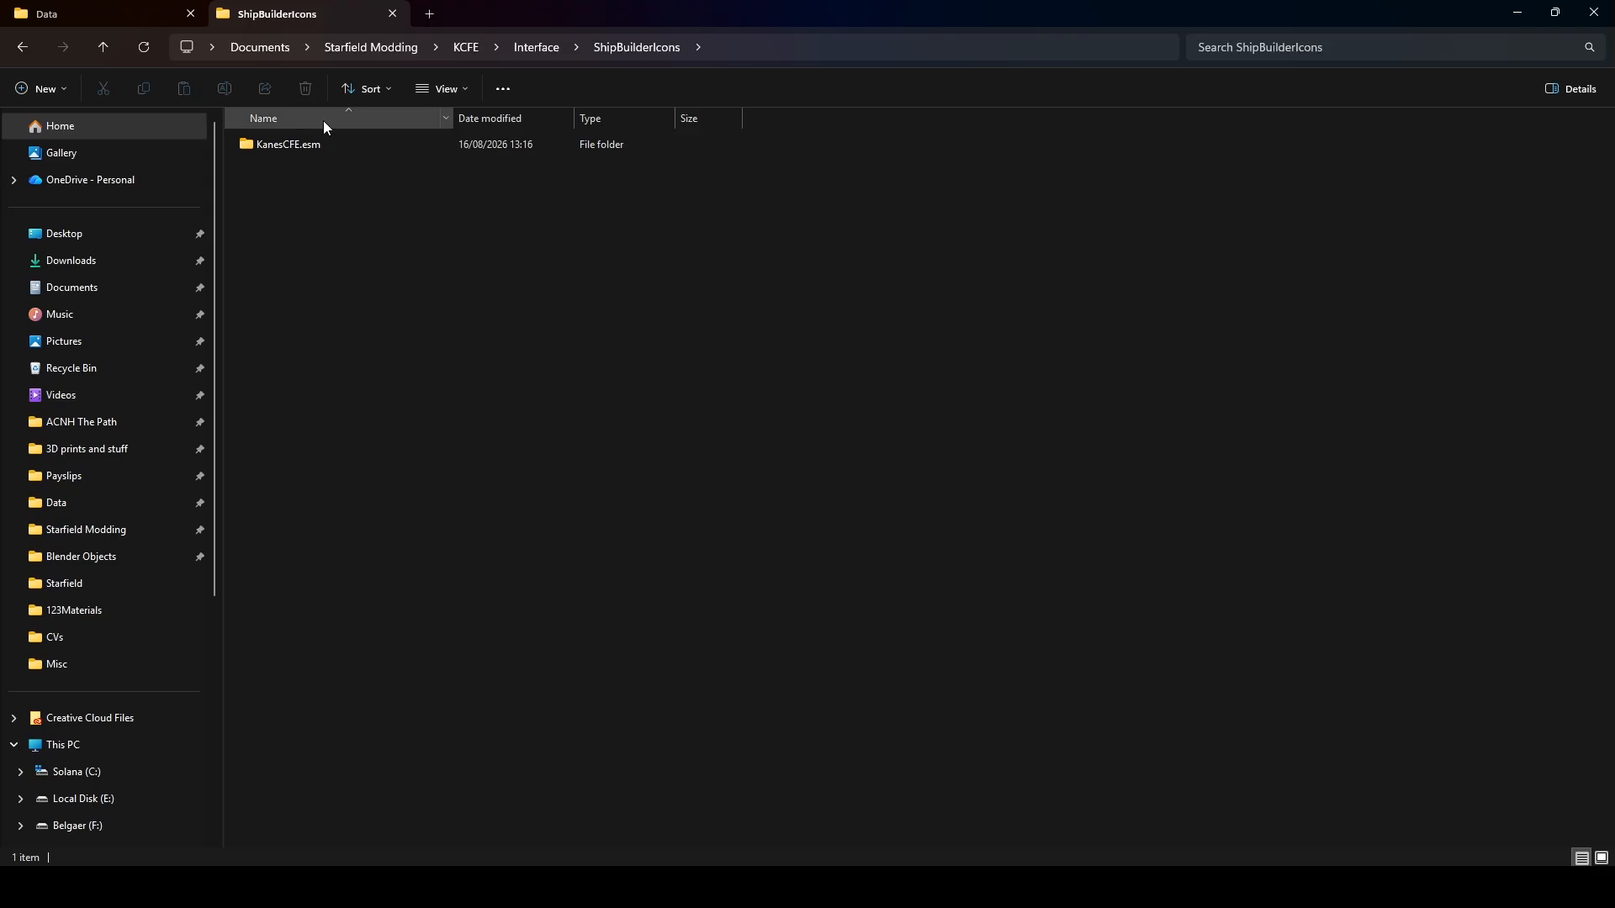
pyautogui.doubleClick(285, 145)
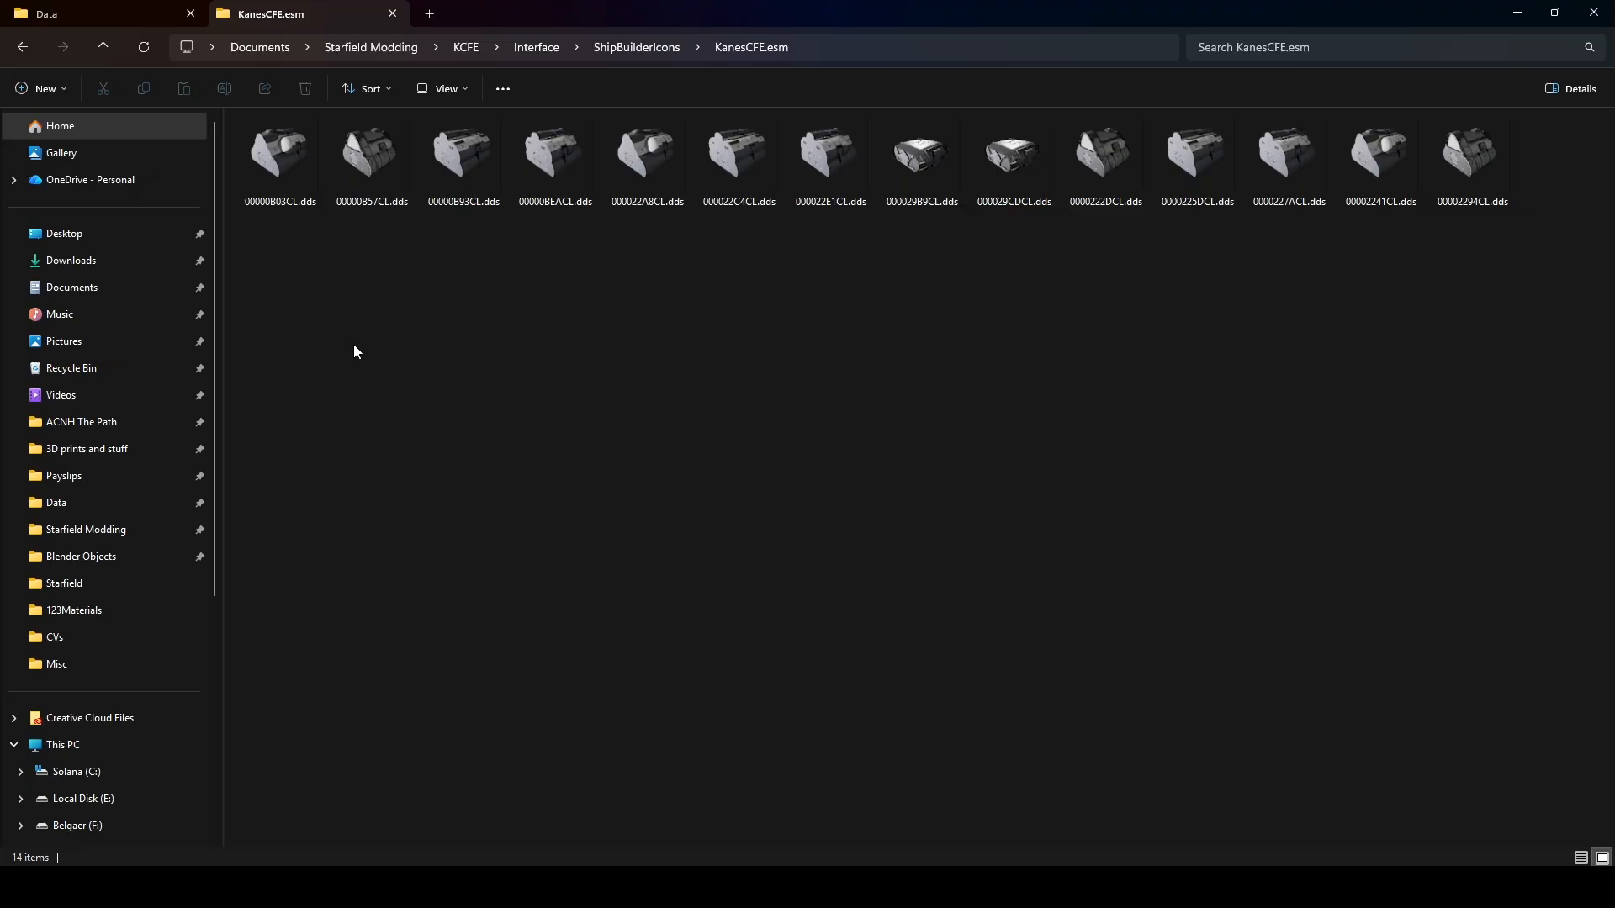
# Review the generated DDS icons in the KanesCFE.esm folder, then switch to Asset Watcher and close it.
pyautogui.moveTo(300, 299); pyautogui.dragTo(1436, 169)
pyautogui.click(1254, 374)
pyautogui.click(591, 887)
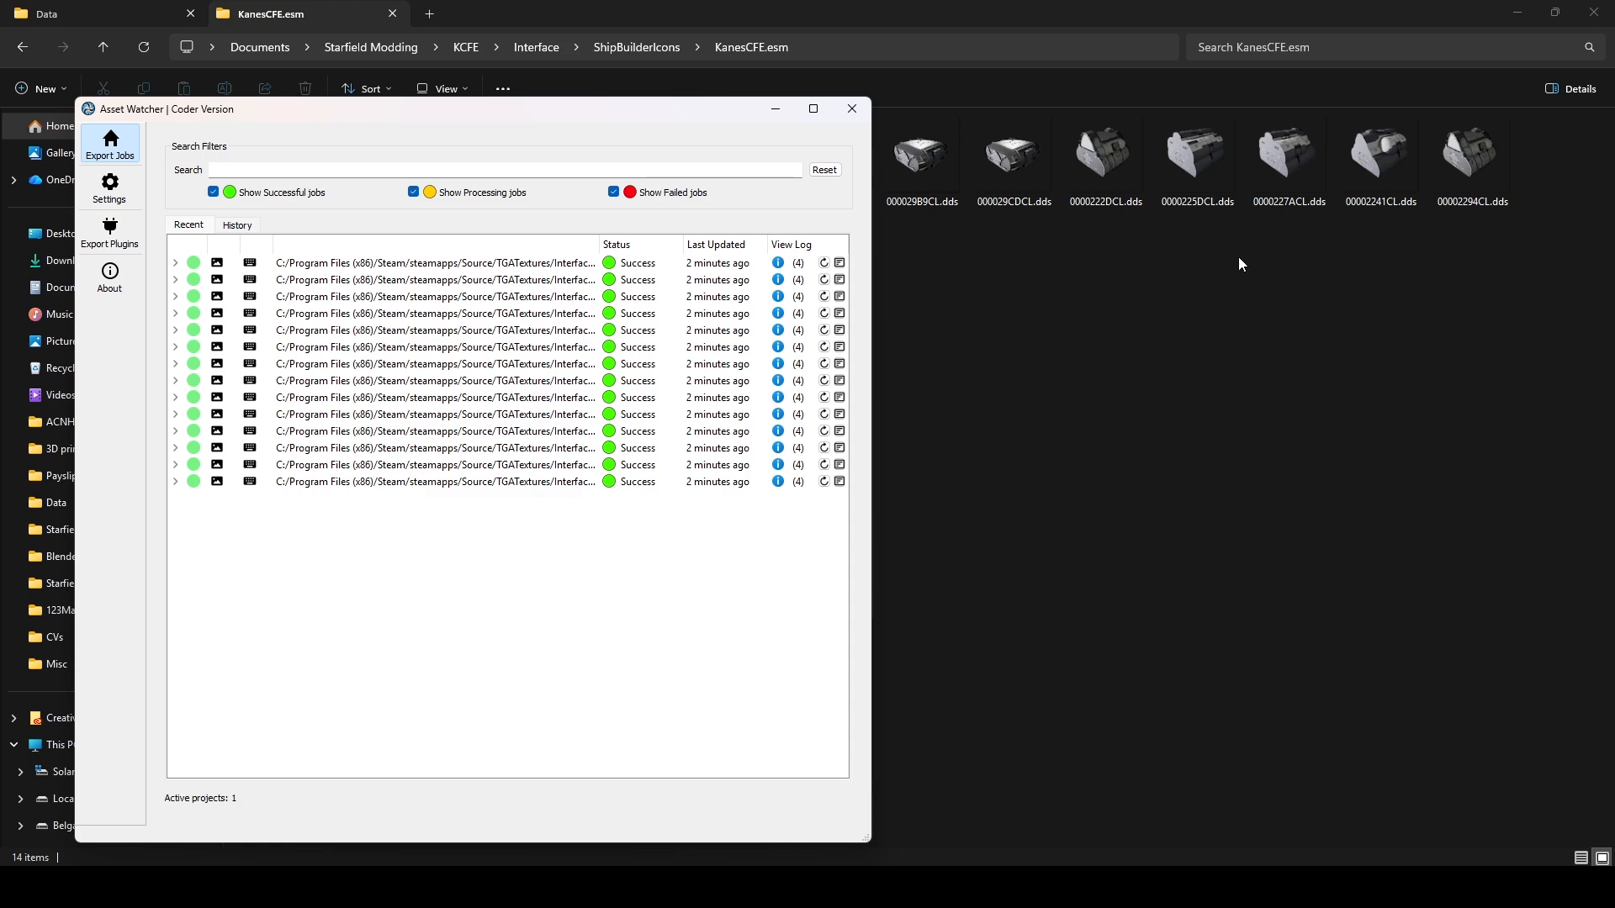
pyautogui.click(851, 108)
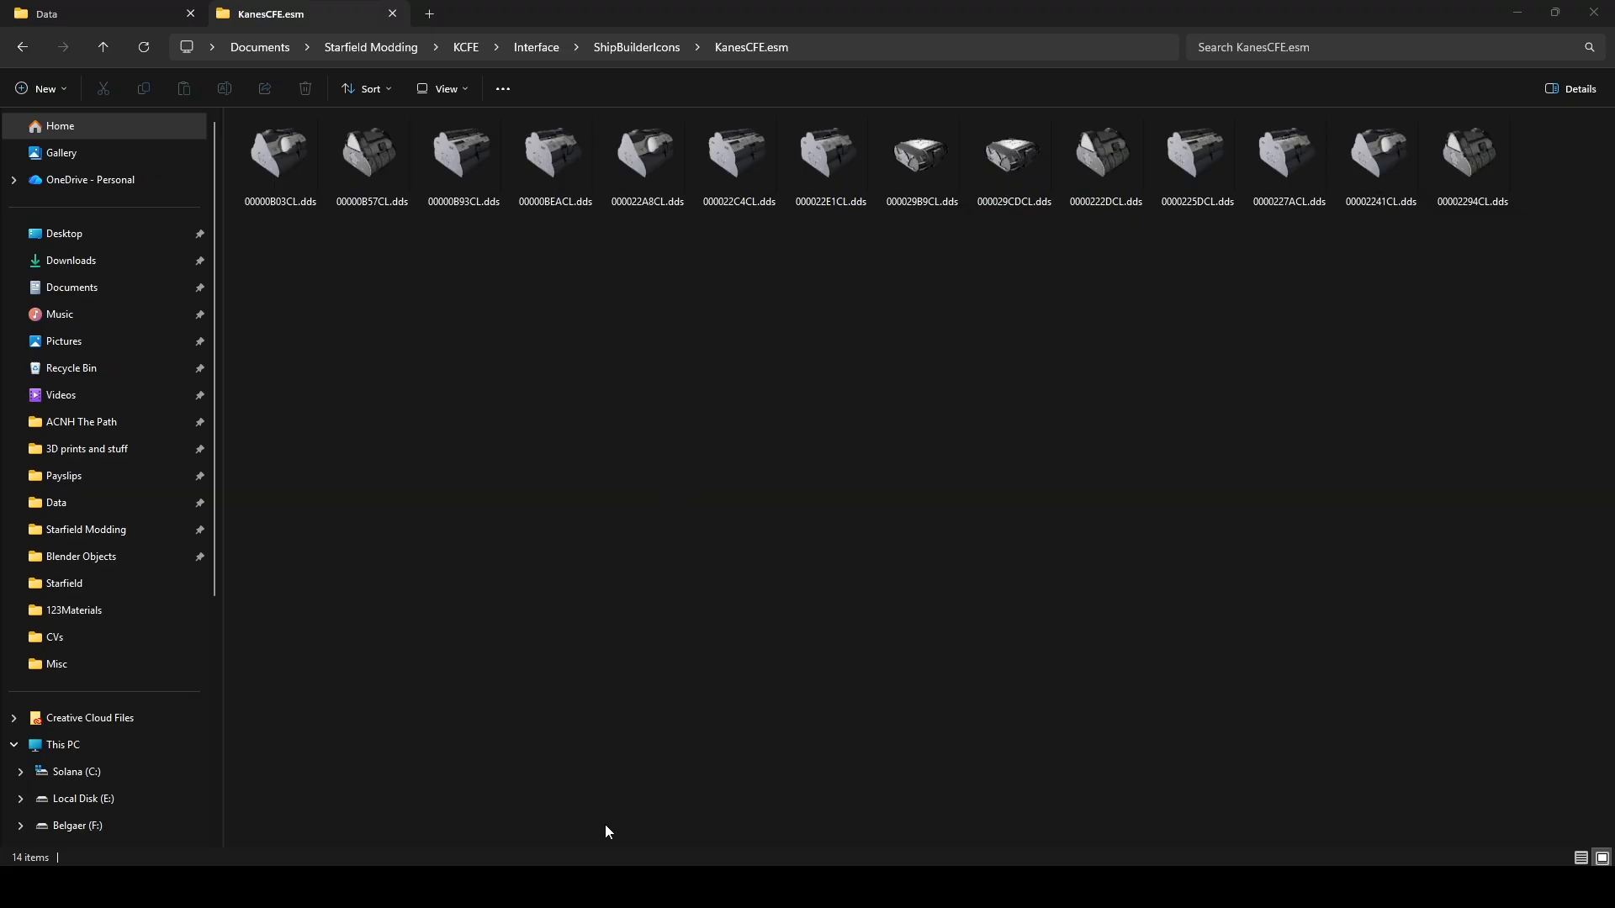
# Switch to Steam, launch Starfield: Creation Kit, and close its Warnings window.
pyautogui.moveTo(509, 890)
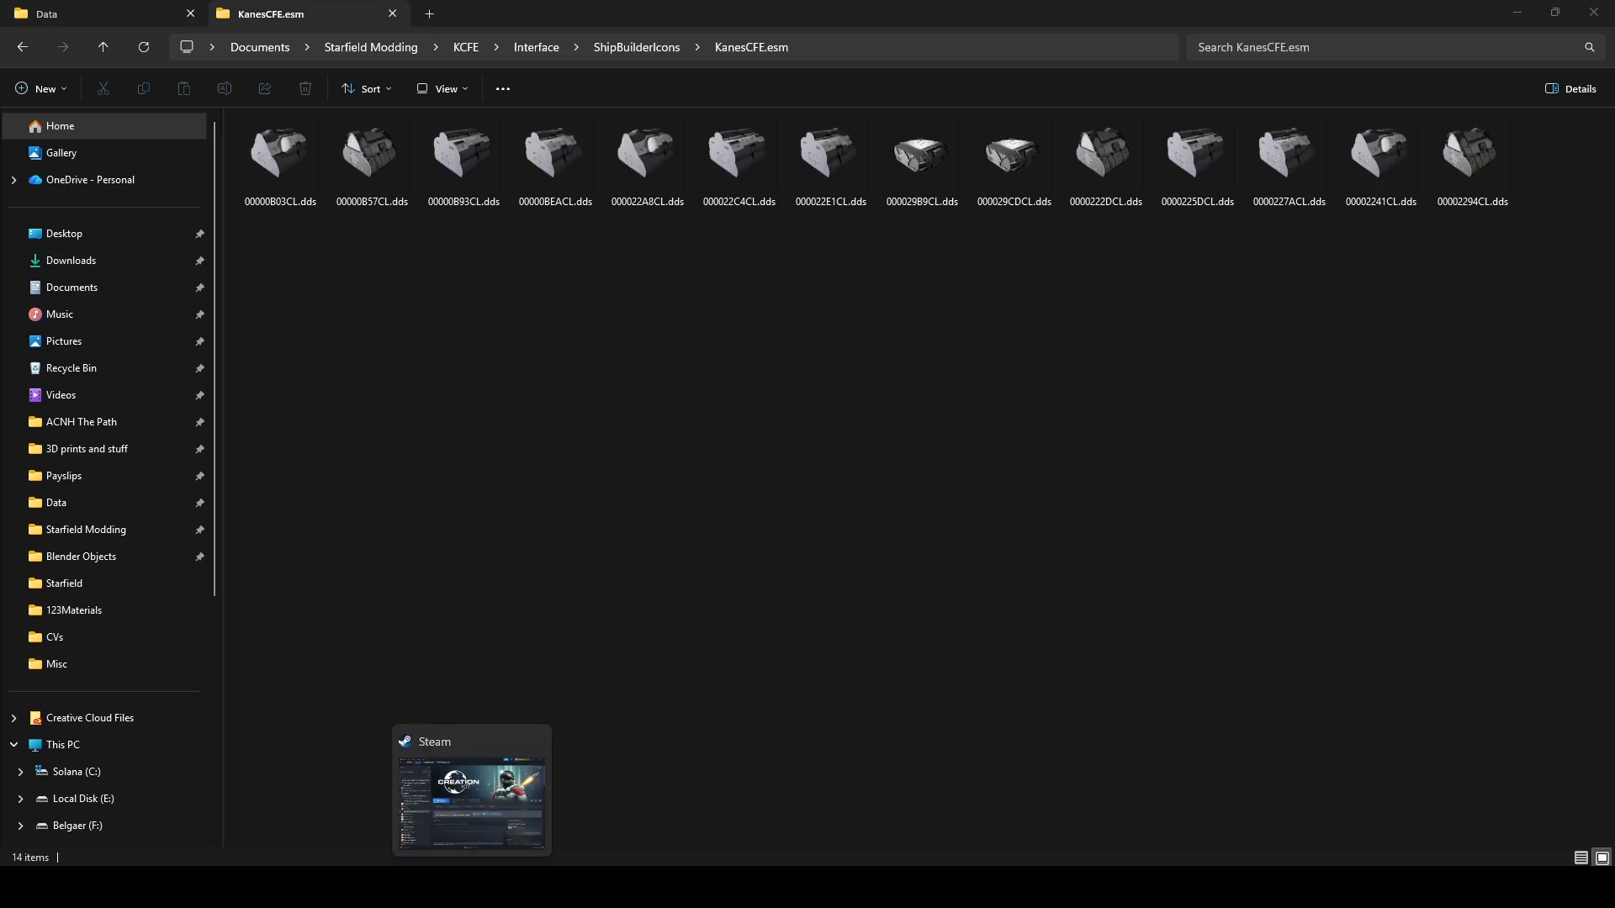
pyautogui.click(471, 888)
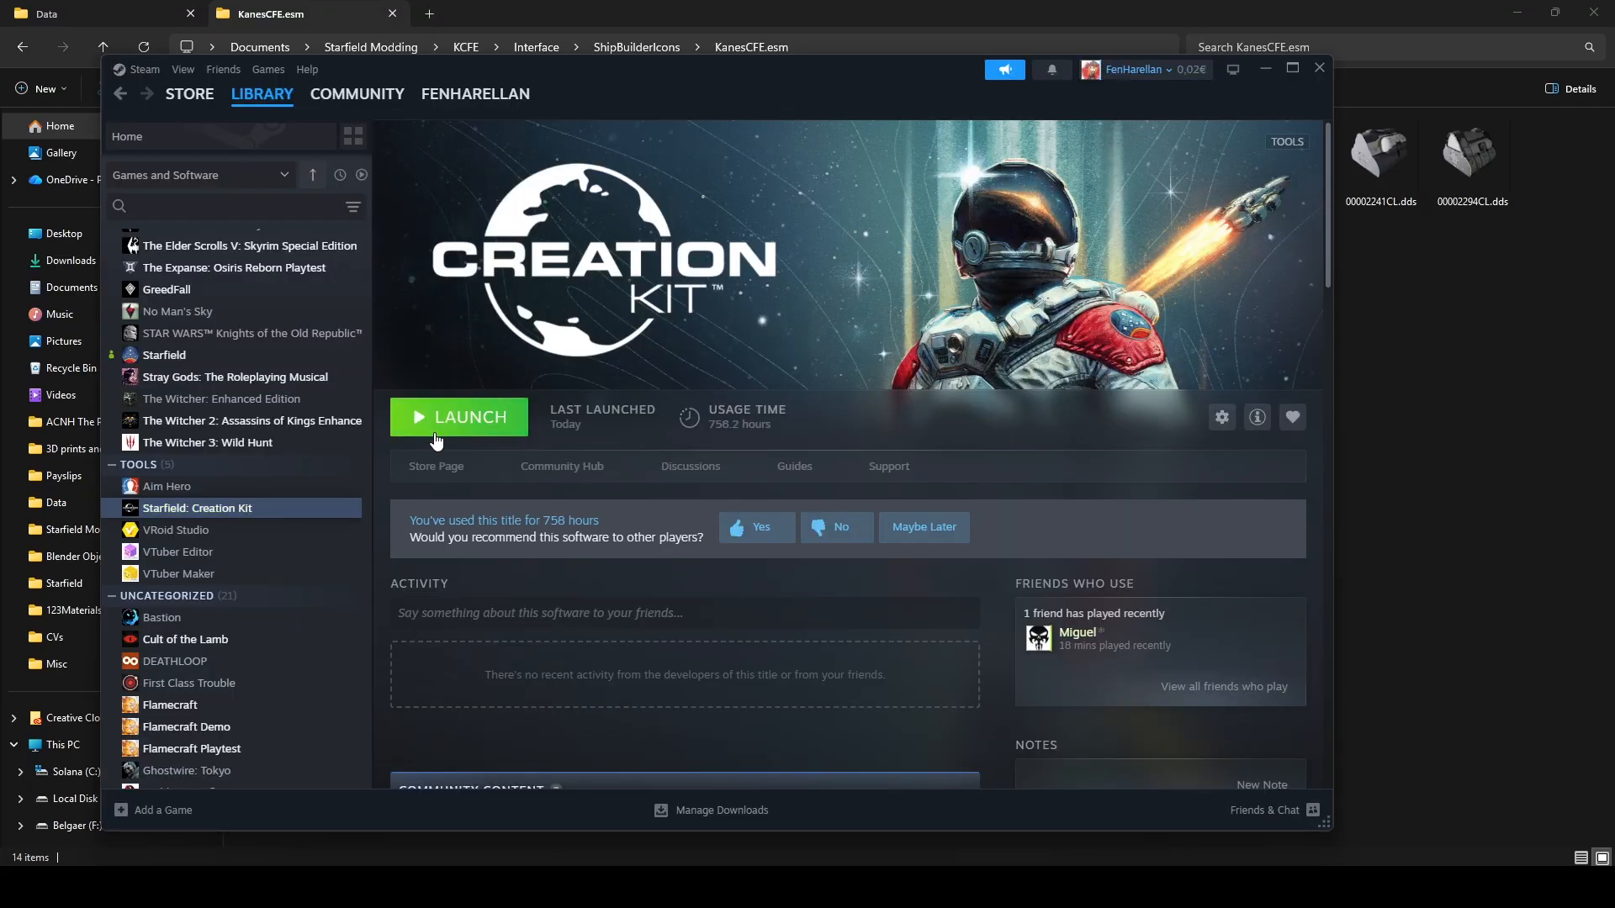
pyautogui.click(435, 435)
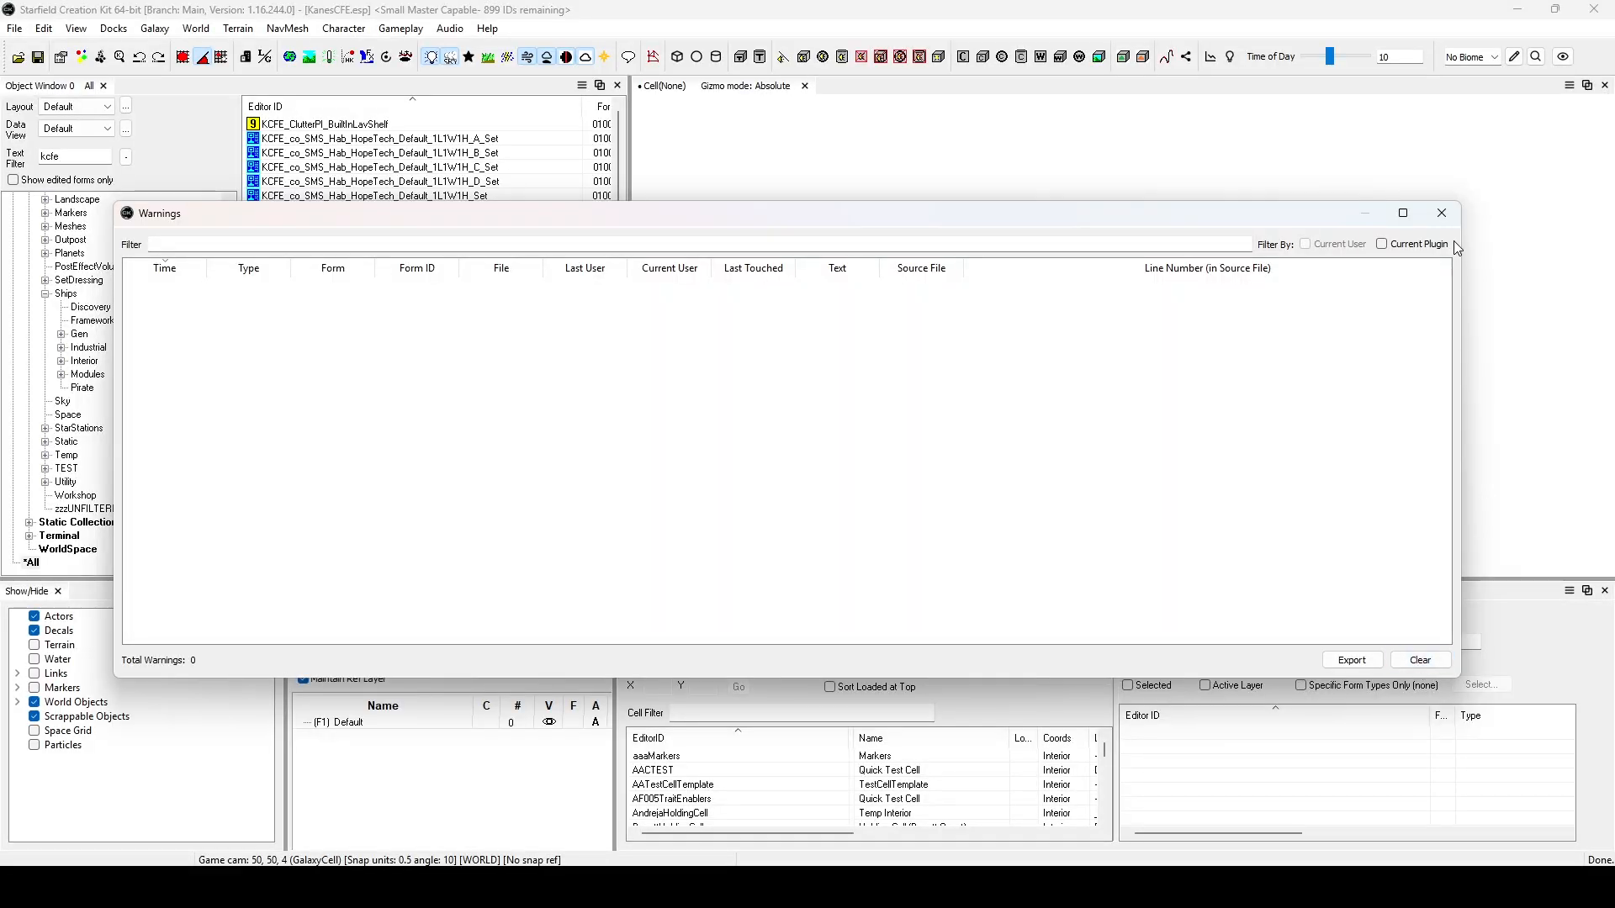
pyautogui.click(1441, 213)
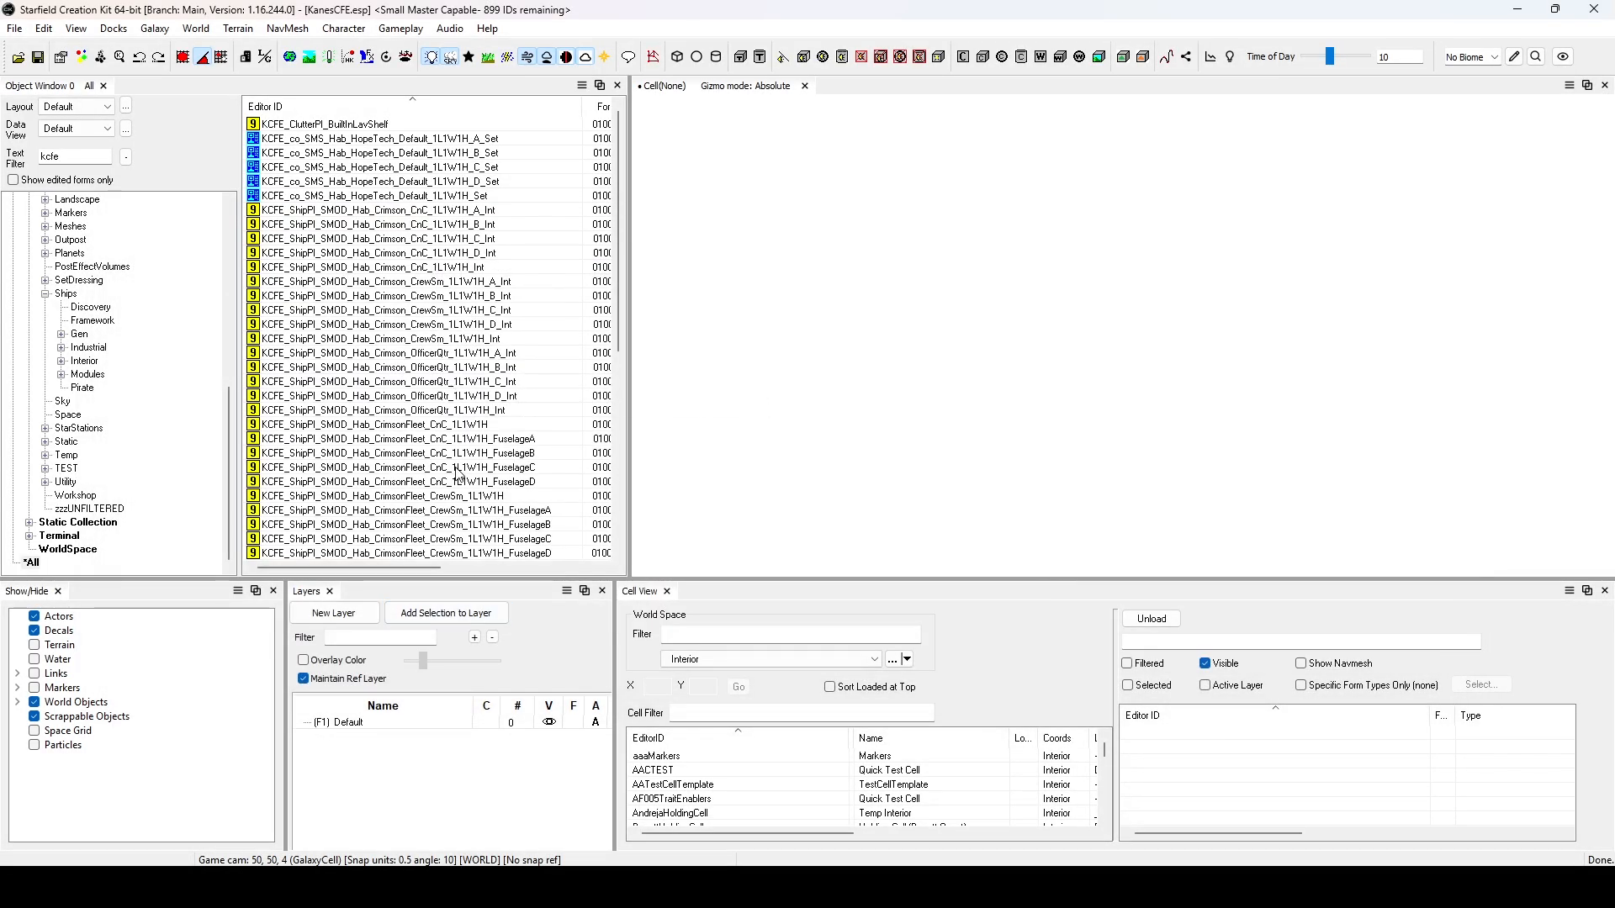
# Inspect the properties of the PackIn KCFE_ShipPI_SMOD_Hab_CrimsonFleet_OfficerQtr_1L1W1H_FuselageD and close them without changes.
pyautogui.scroll(-3, 492, 331)
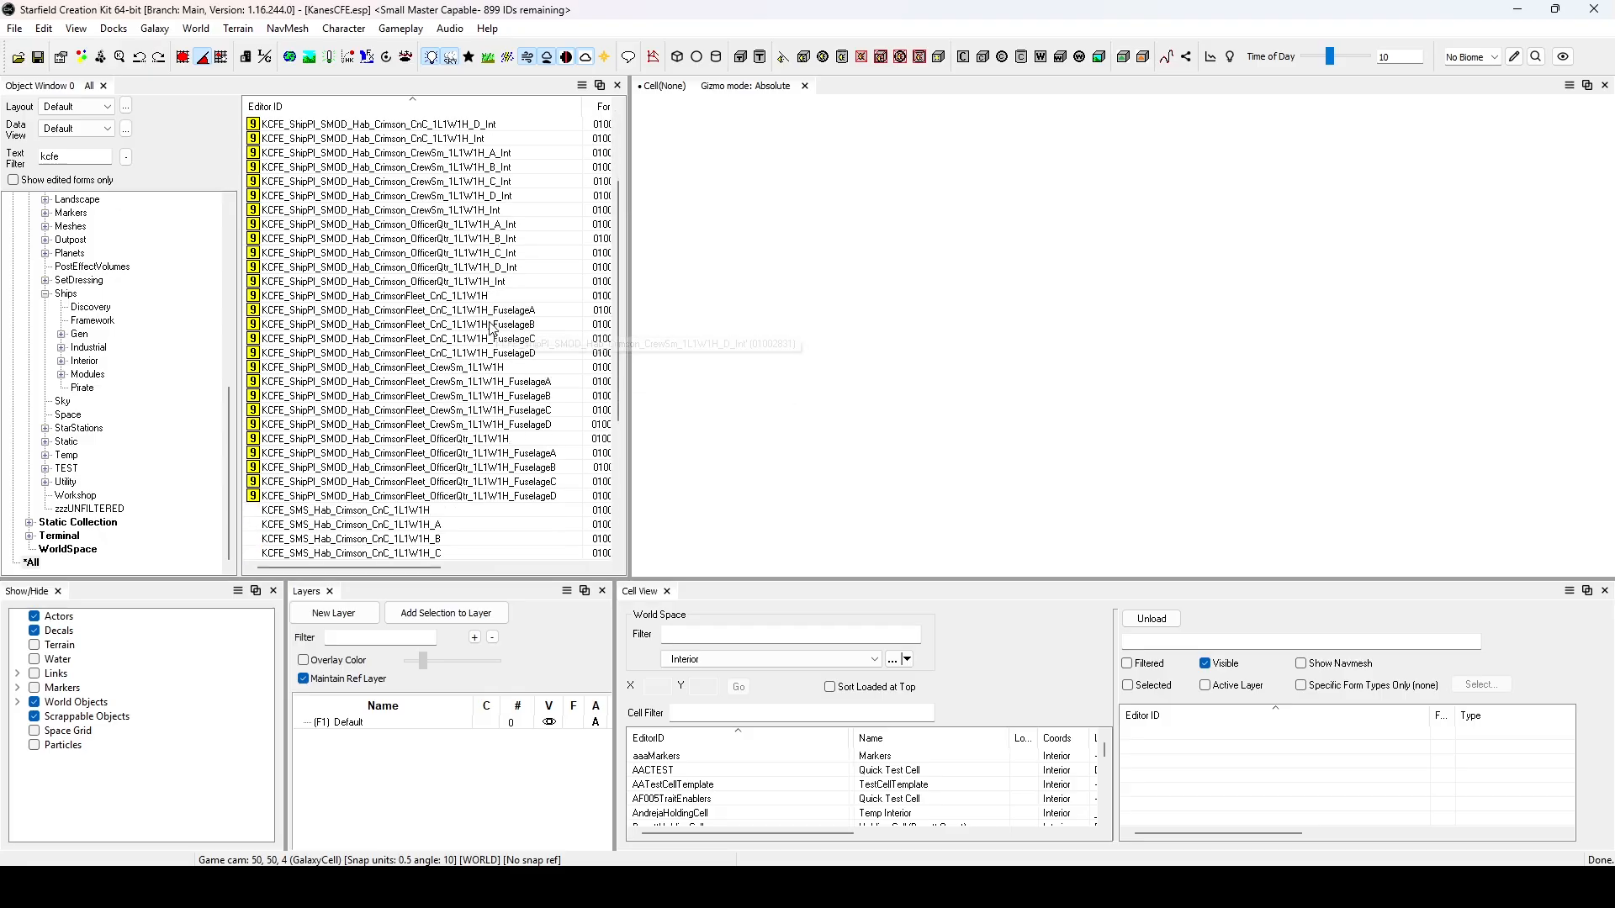
pyautogui.click(468, 497)
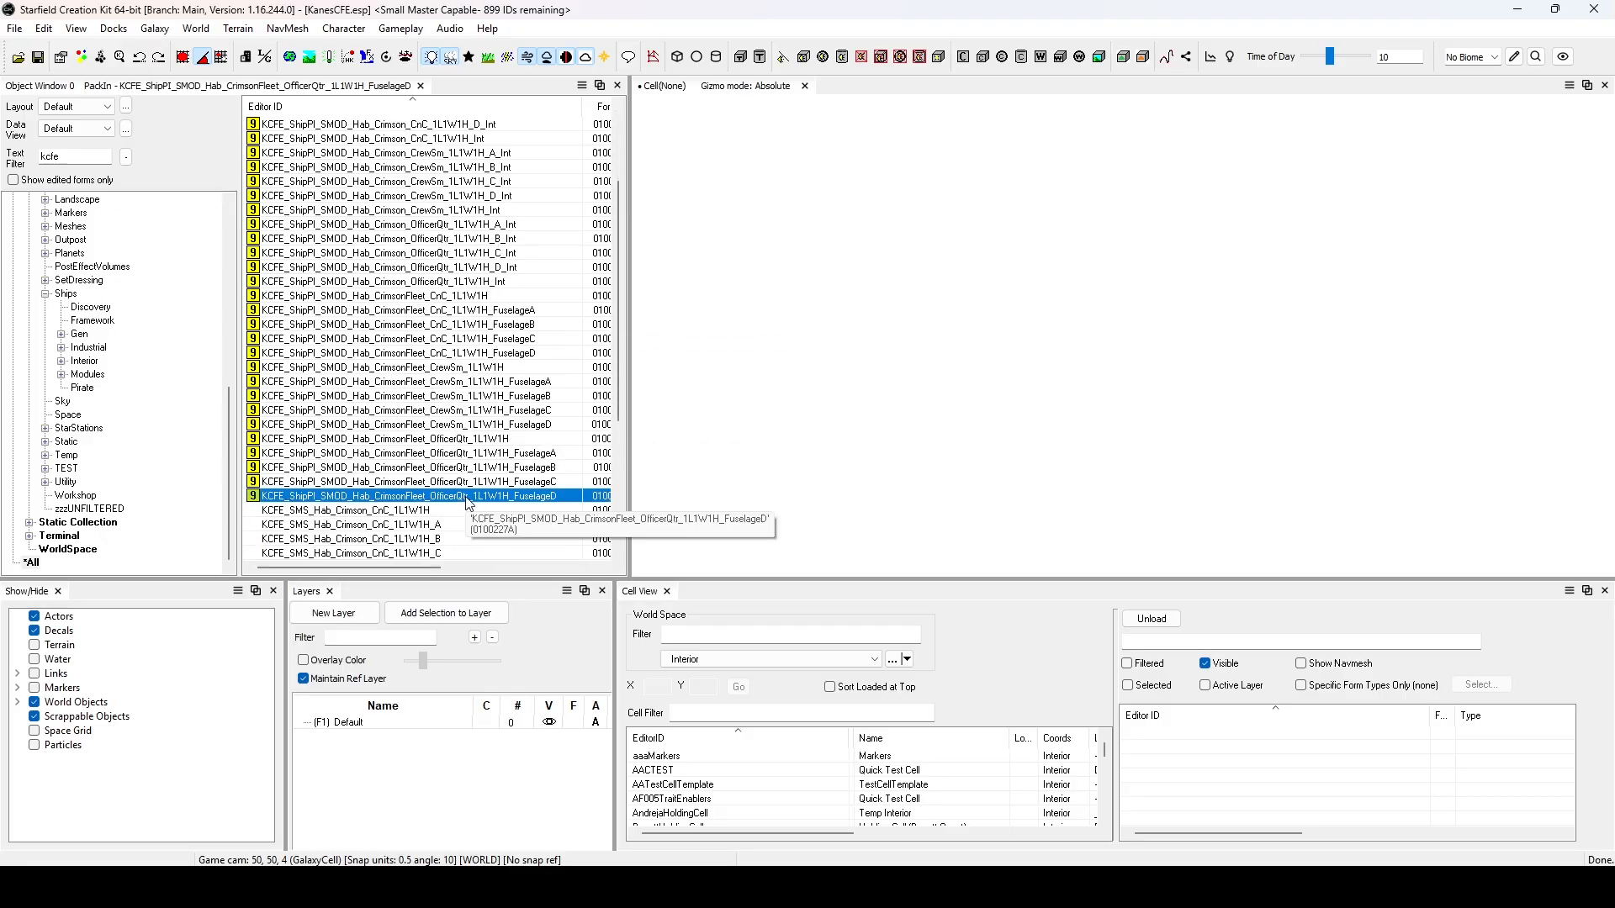
pyautogui.doubleClick(466, 498)
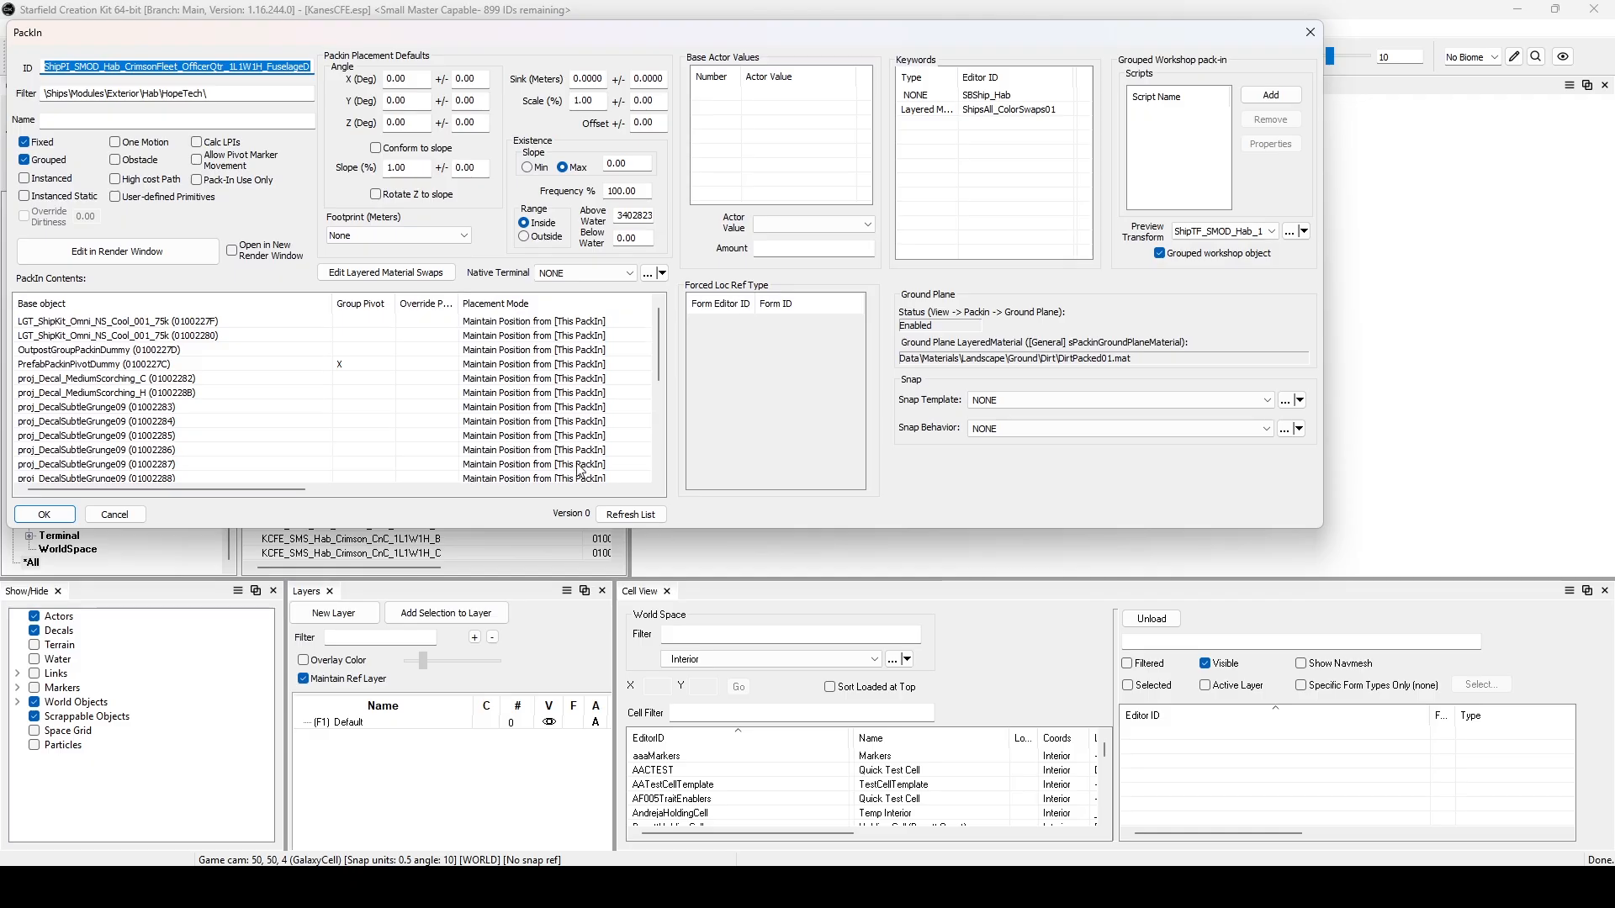
pyautogui.click(116, 514)
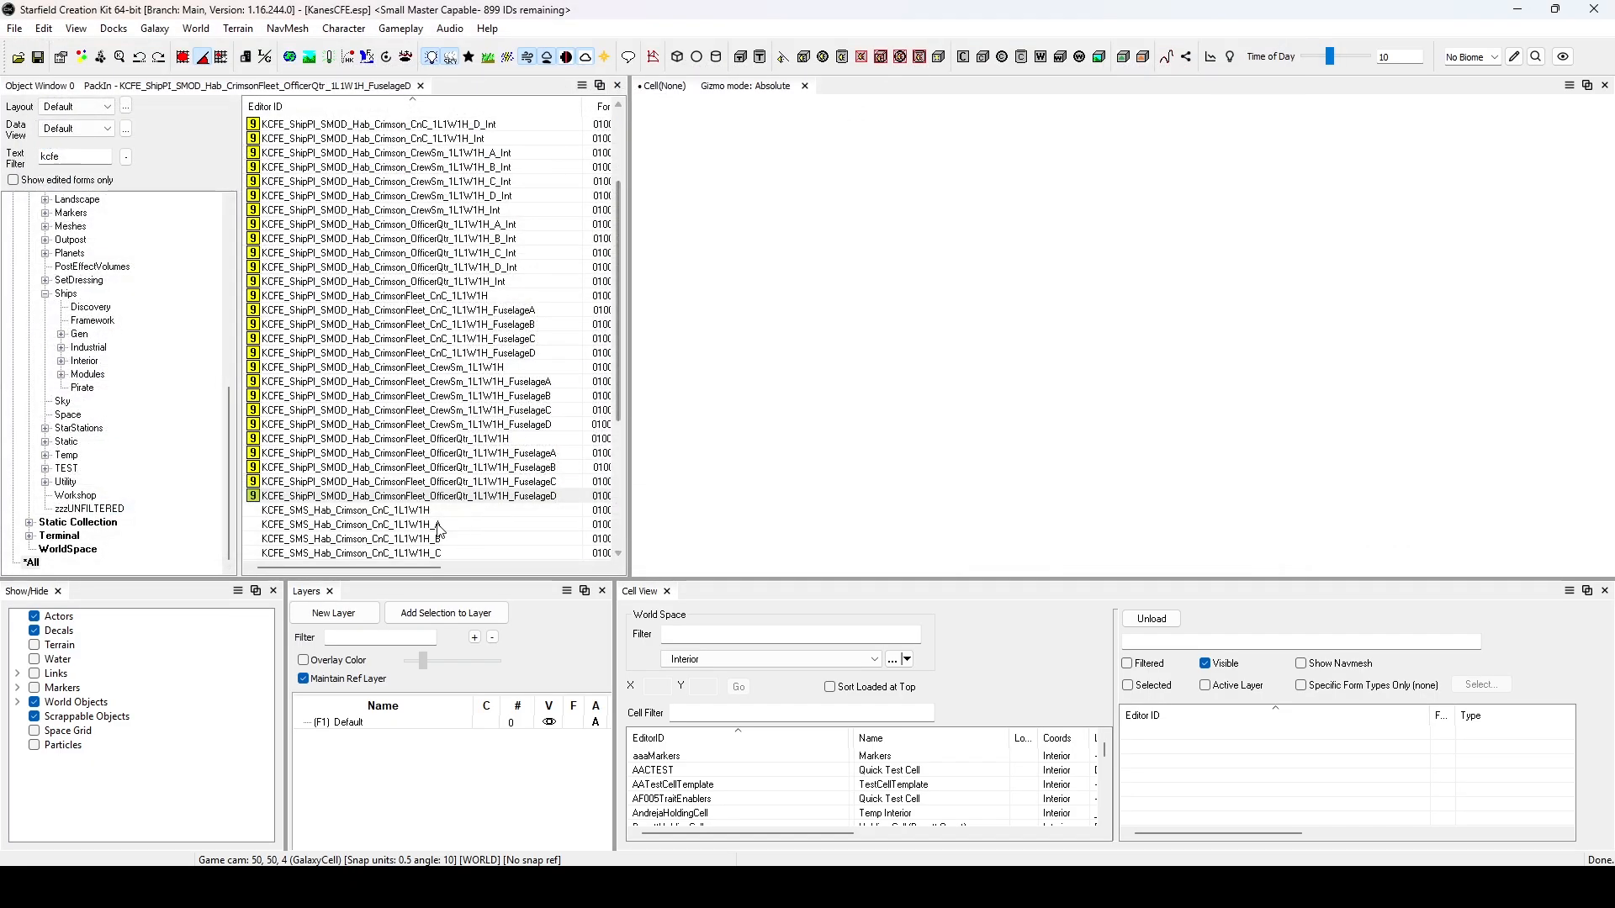
# Select the CrimsonFleet PackIns from CnC_1L1W1H through OfficerQtr_1L1W1H_FuselageD and examine their Form IDs.
pyautogui.moveTo(379, 571); pyautogui.dragTo(421, 570)
pyautogui.click(430, 296)
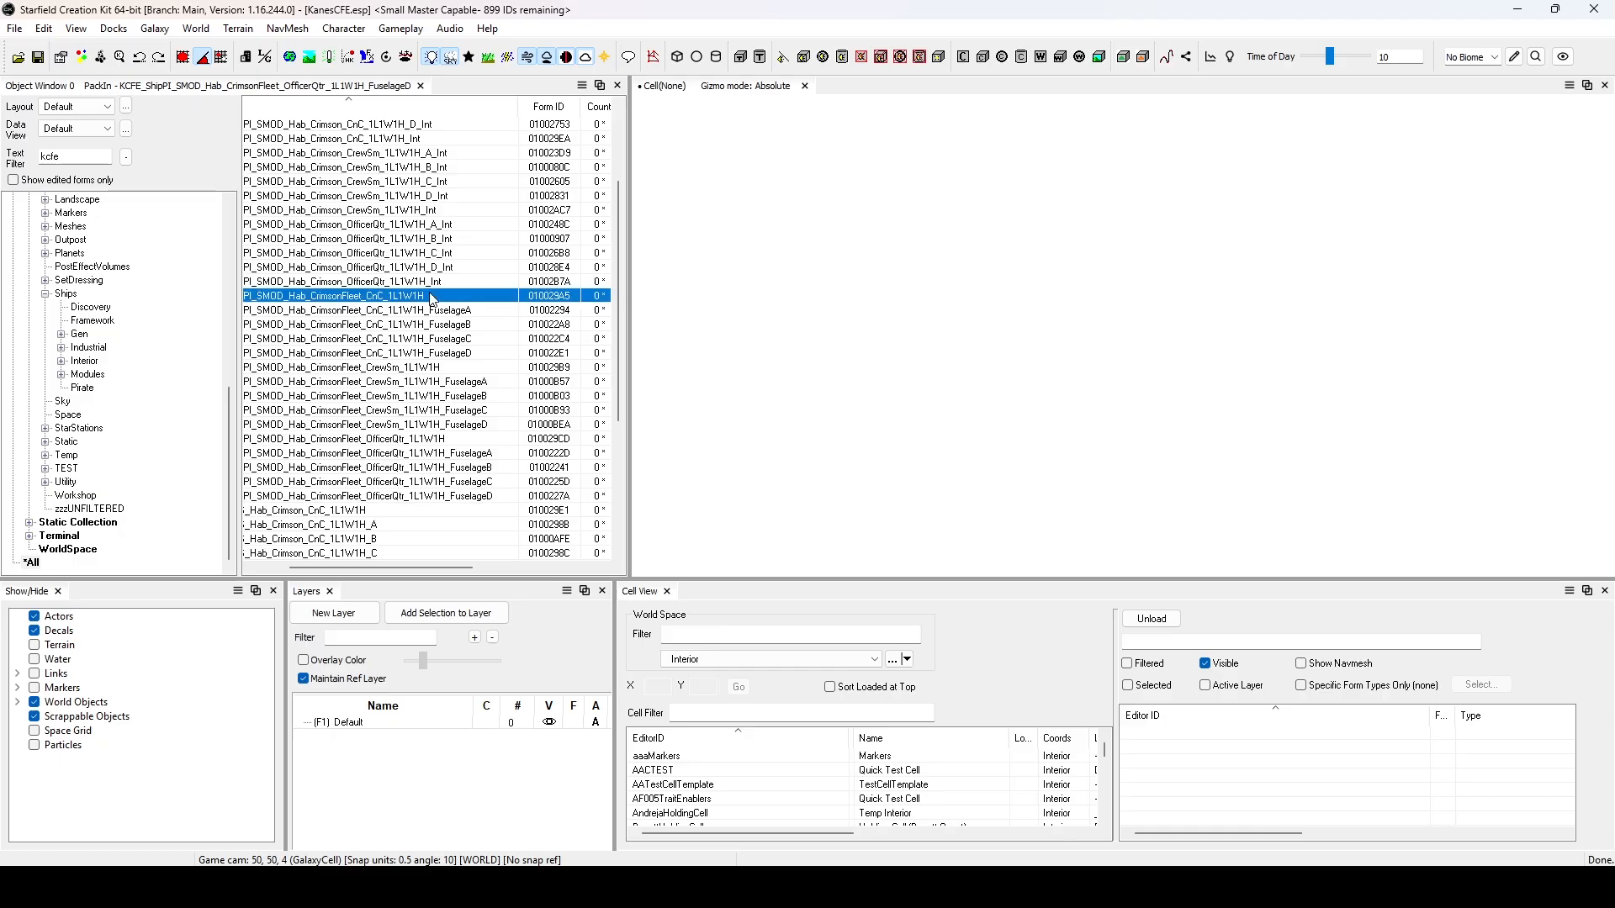
pyautogui.keyDown('shift'); pyautogui.click(405, 497); pyautogui.keyUp('shift')
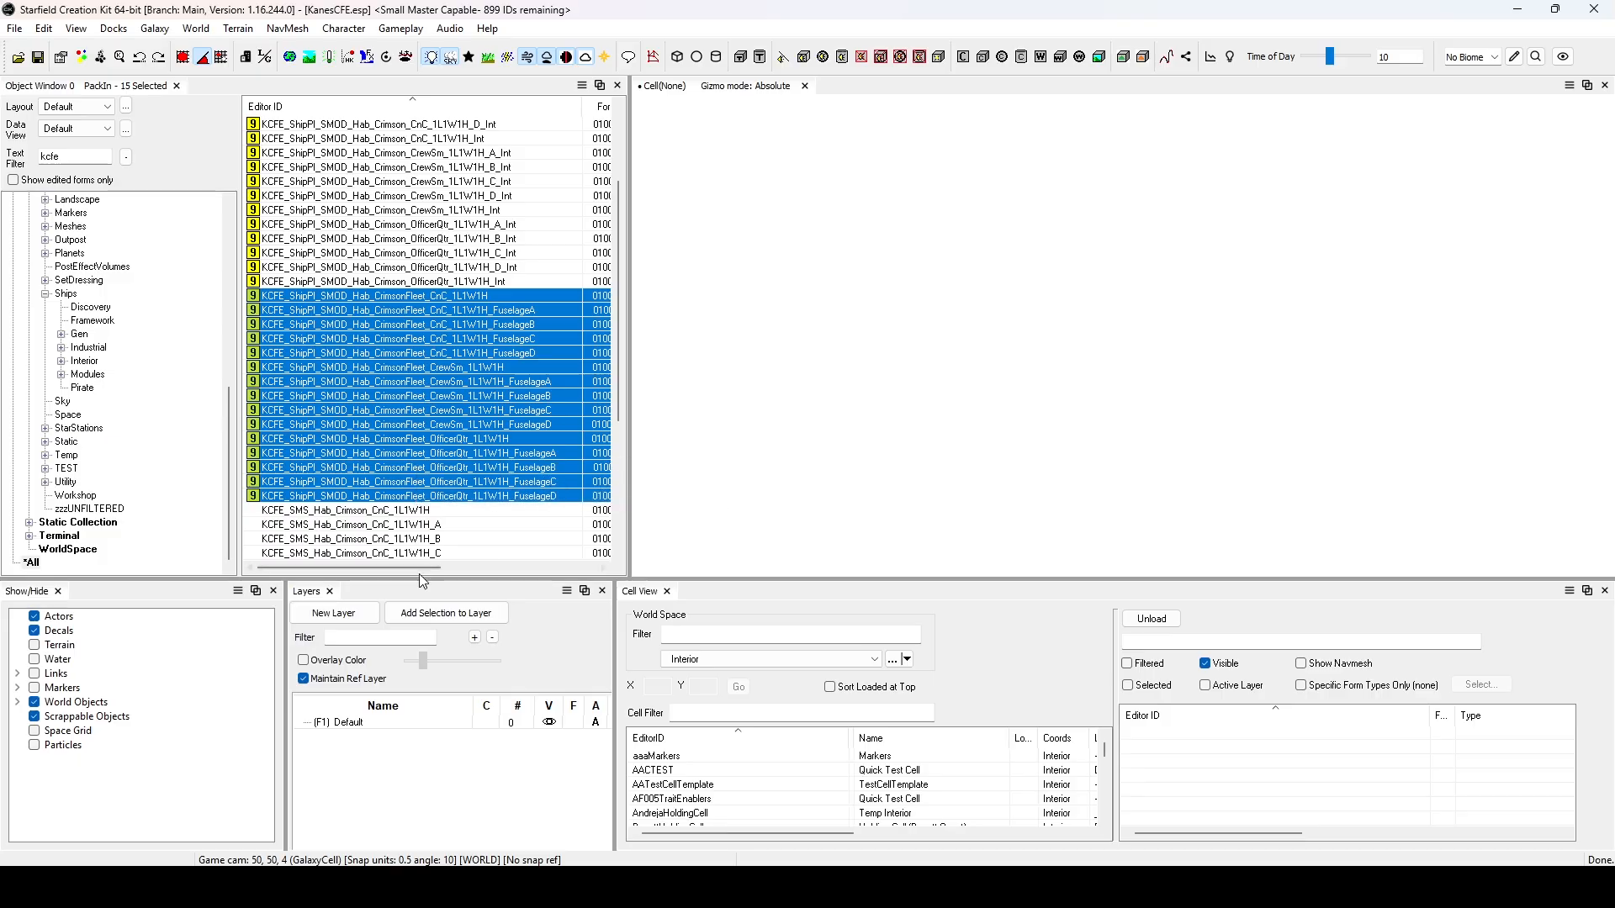
pyautogui.moveTo(425, 571); pyautogui.dragTo(440, 571)
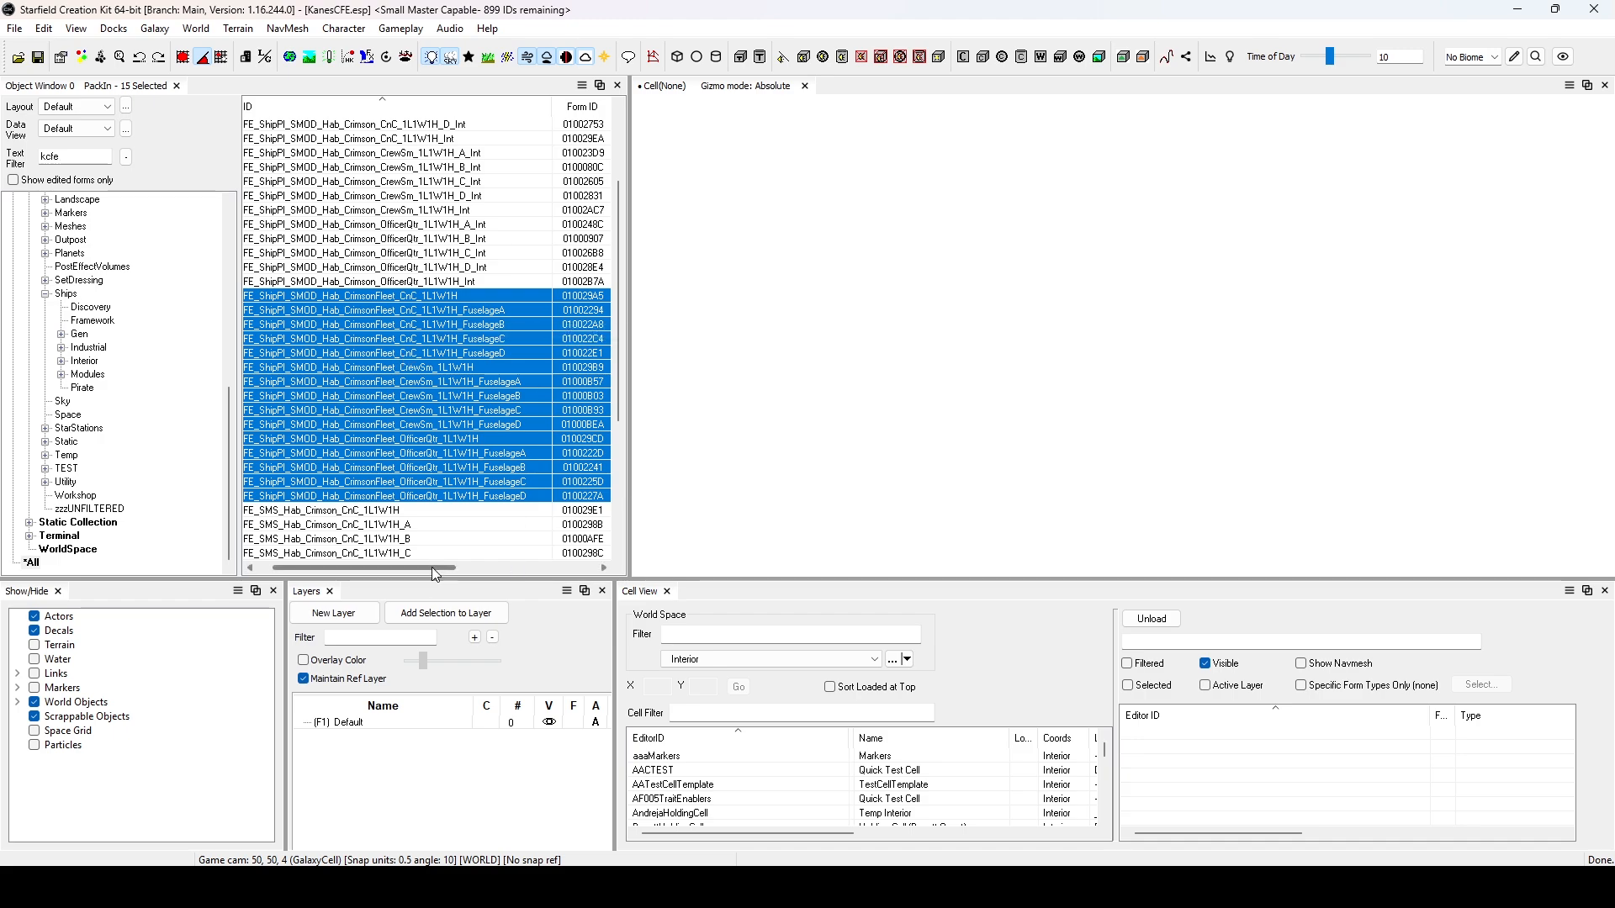
pyautogui.moveTo(436, 574); pyautogui.dragTo(468, 570)
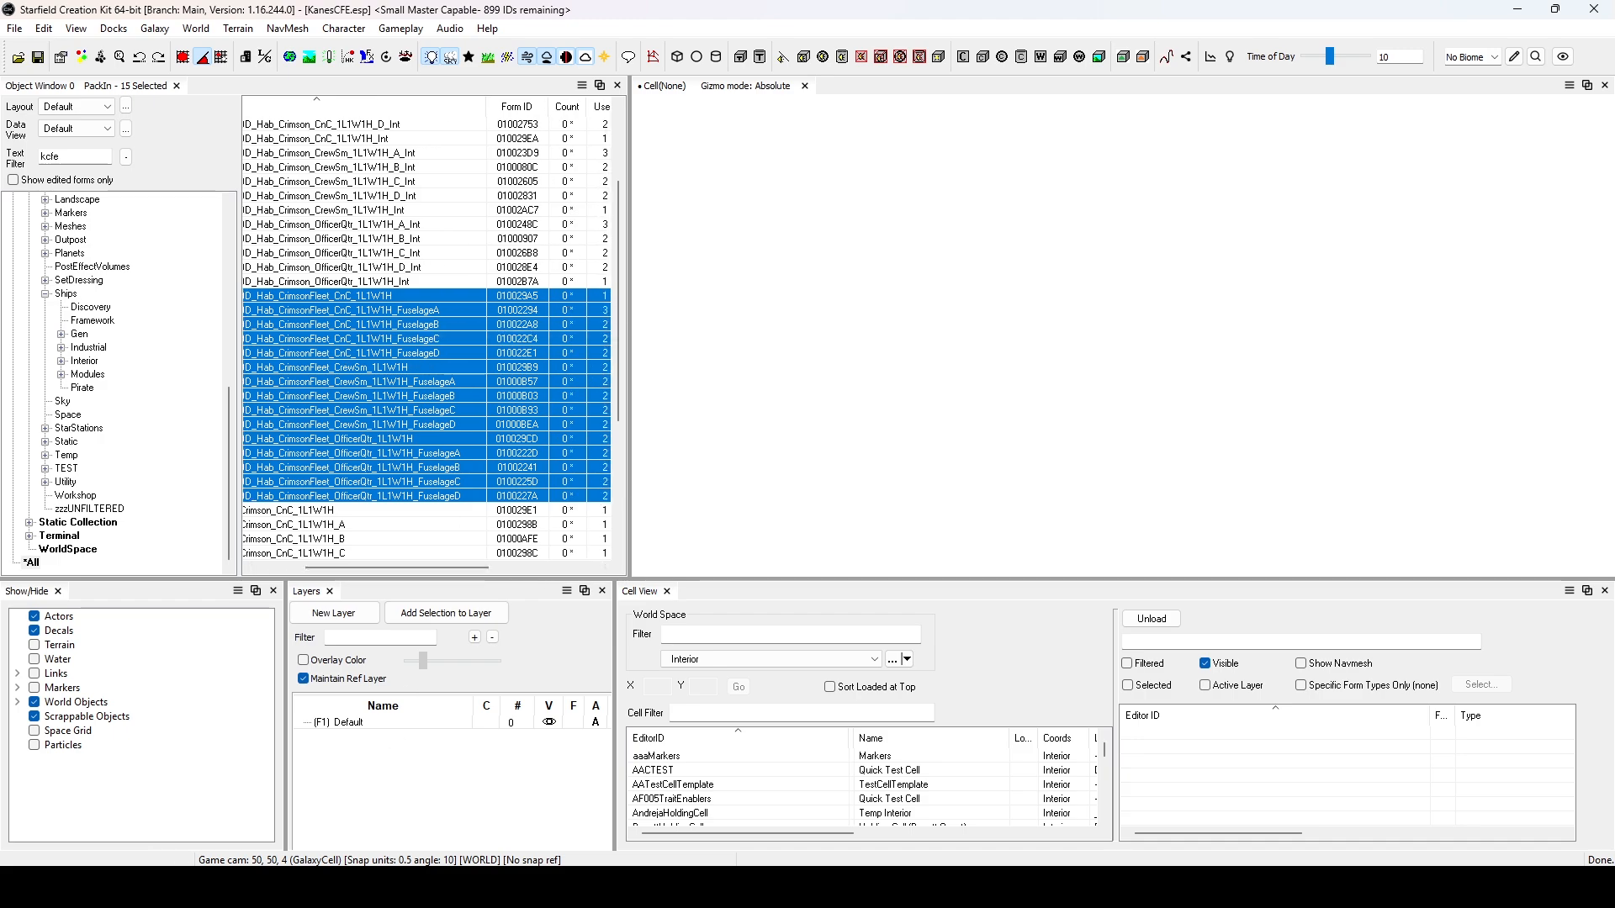
# Switch to File Explorer and place the KanesCFE.esm icon folder window beside the PackIn Form IDs.
pyautogui.click(151, 886)
pyautogui.moveTo(799, 10); pyautogui.dragTo(1202, 95)
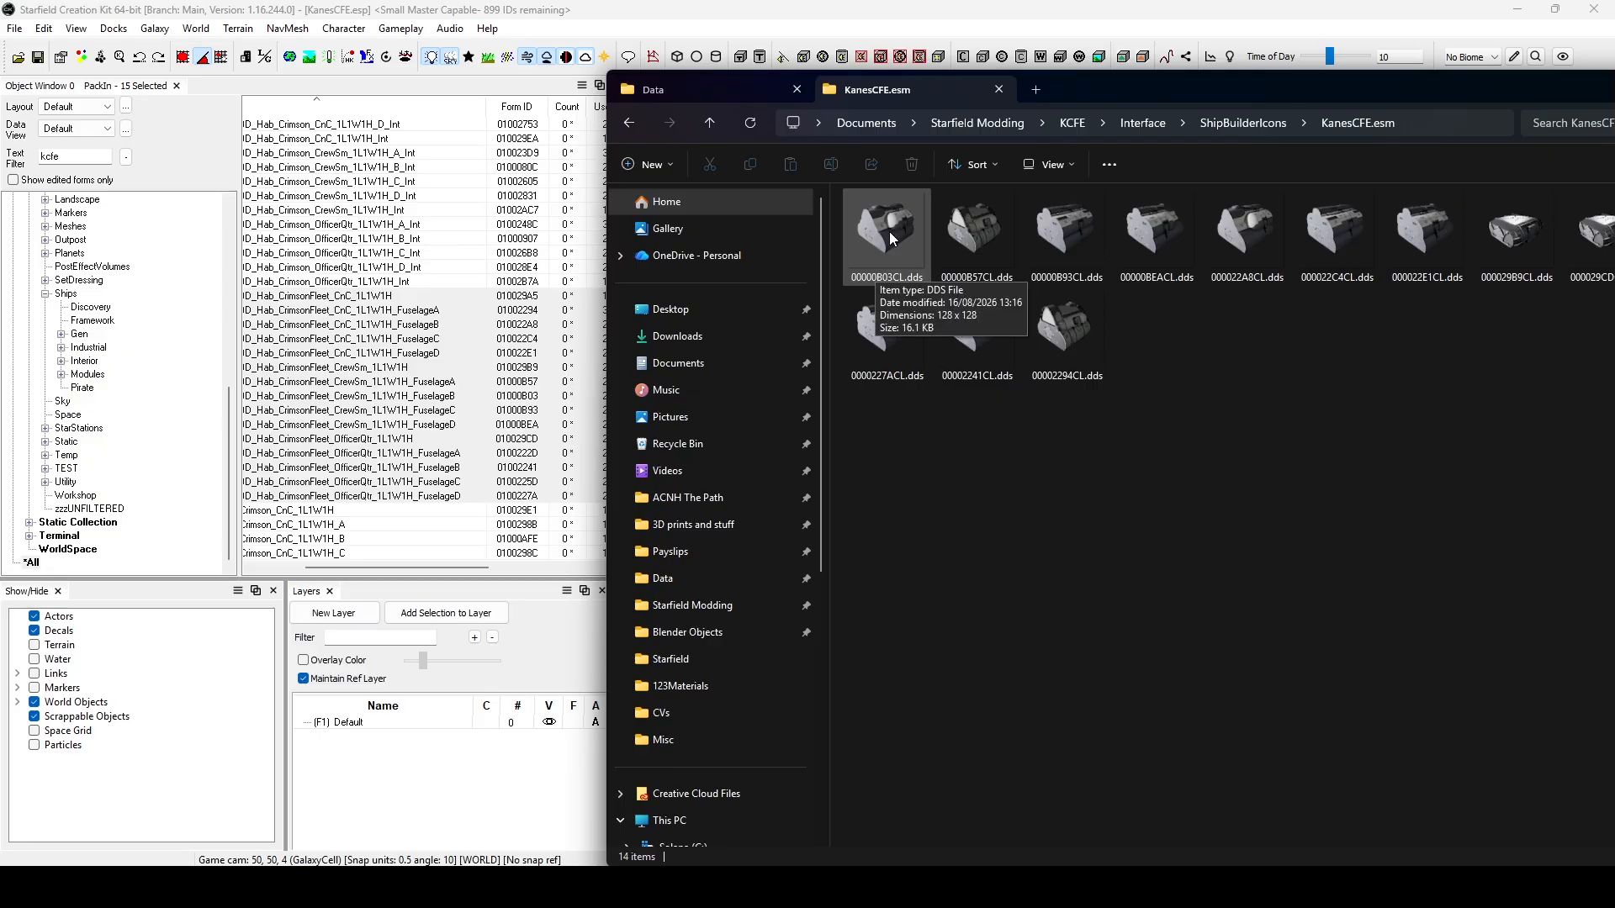
pyautogui.moveTo(1191, 89)
pyautogui.mouseDown()
pyautogui.moveTo(927, 67)
pyautogui.moveTo(1218, 203)
pyautogui.moveTo(1213, 383)
pyautogui.moveTo(1192, 102)
pyautogui.mouseUp()
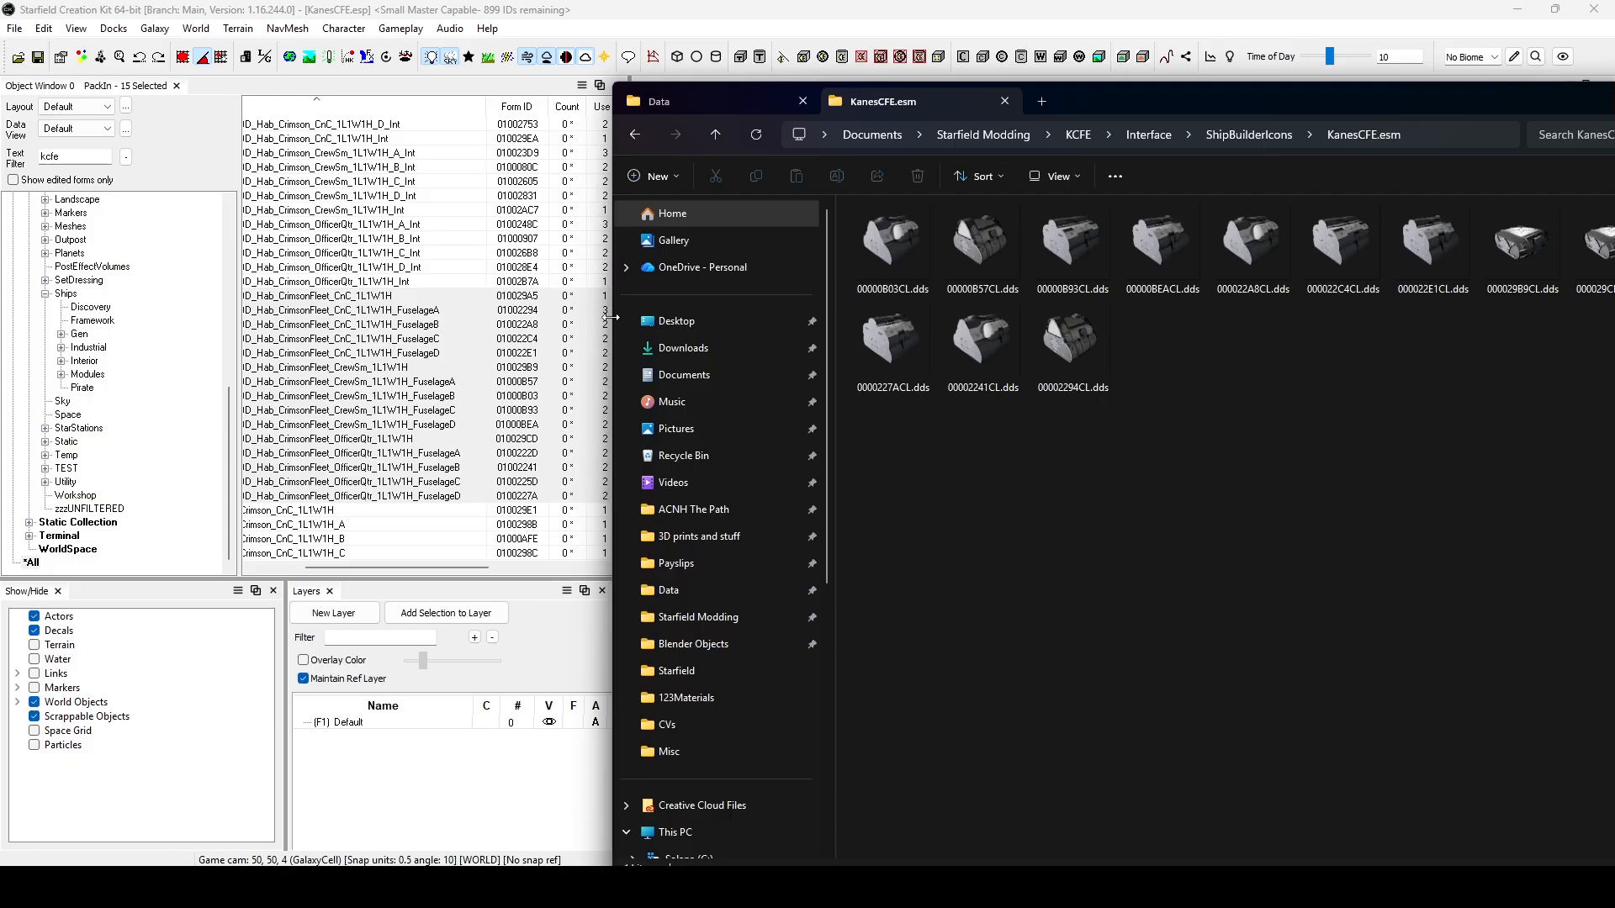
pyautogui.moveTo(1139, 104); pyautogui.dragTo(1092, 91)
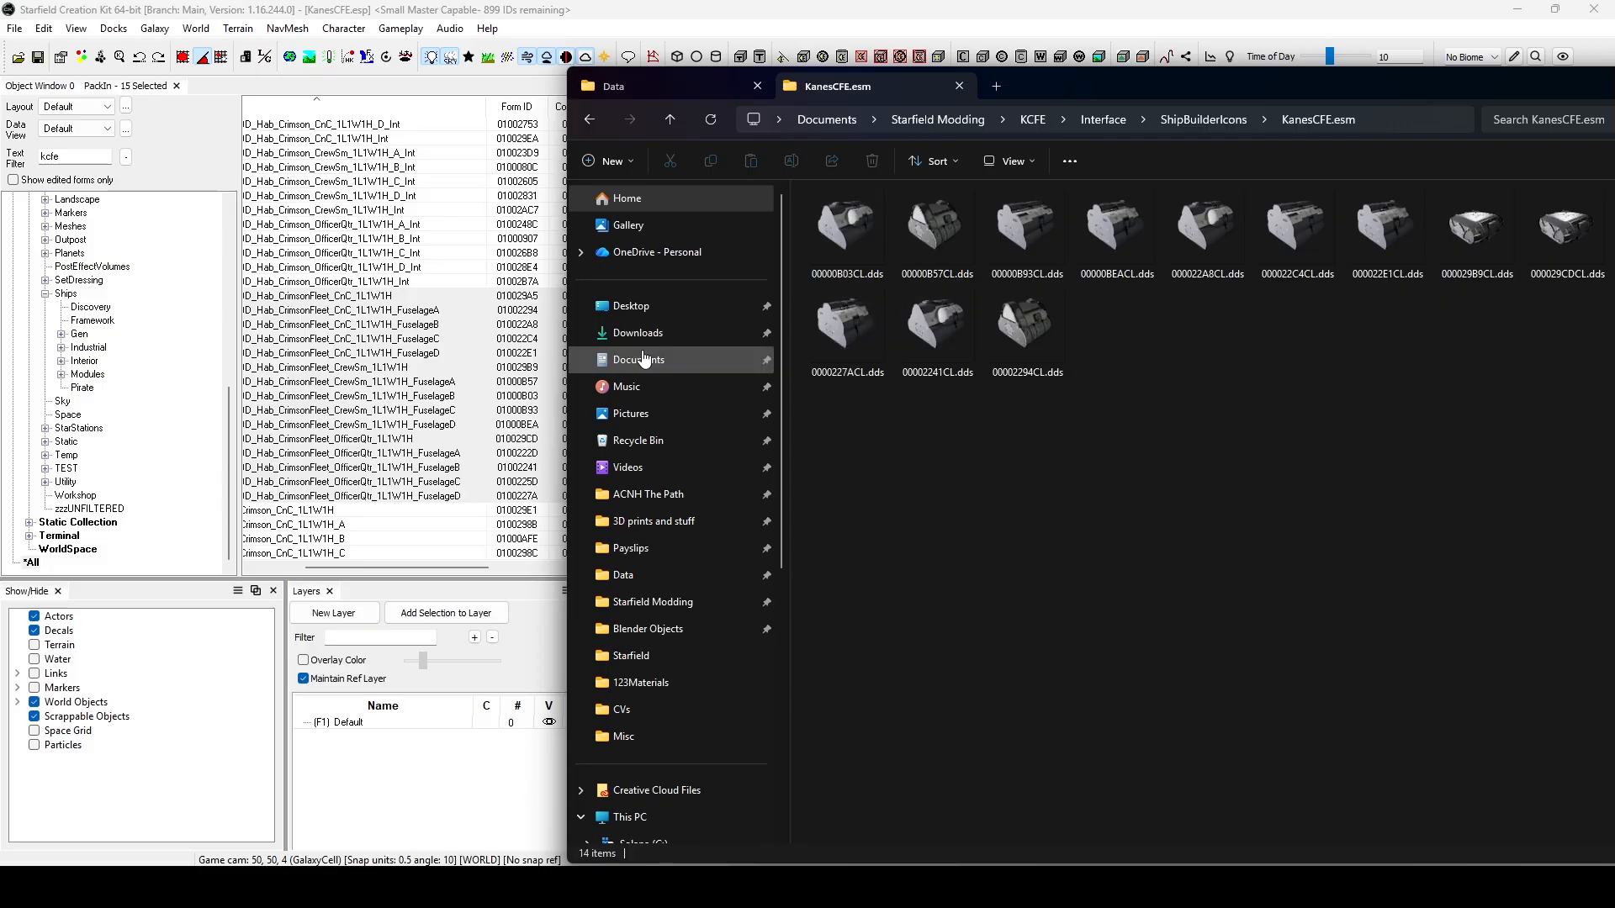
# Compare the Form ID of the CrewSm_1L1W1H_FuselageB PackIn with the DDS file names in the KanesCFE.esm folder.
pyautogui.click(522, 397)
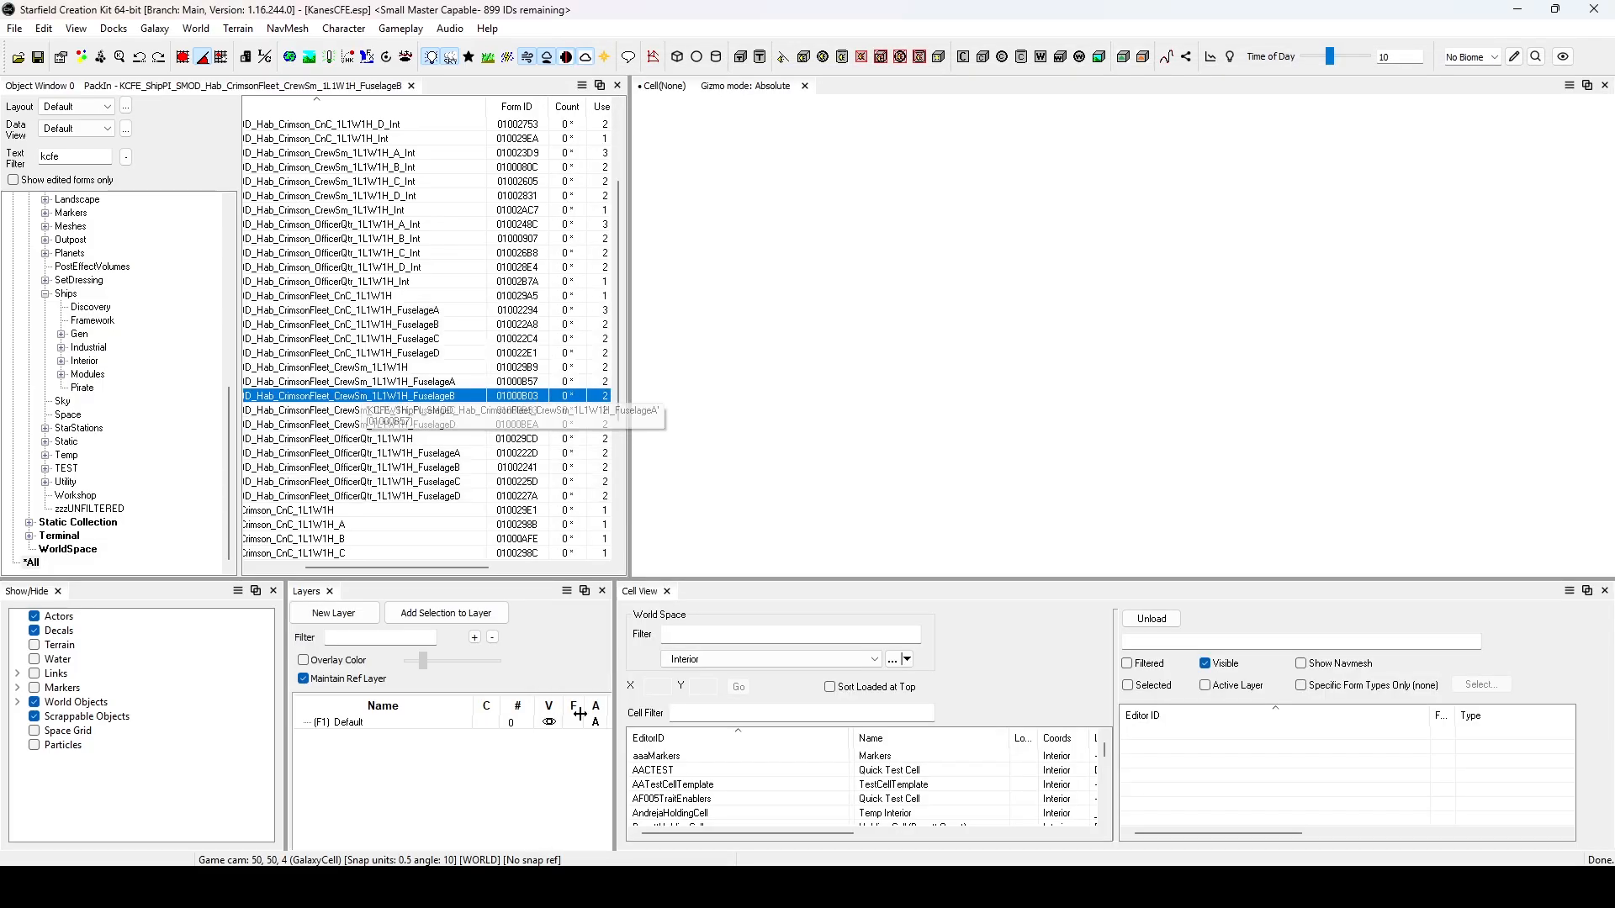
pyautogui.moveTo(620, 888)
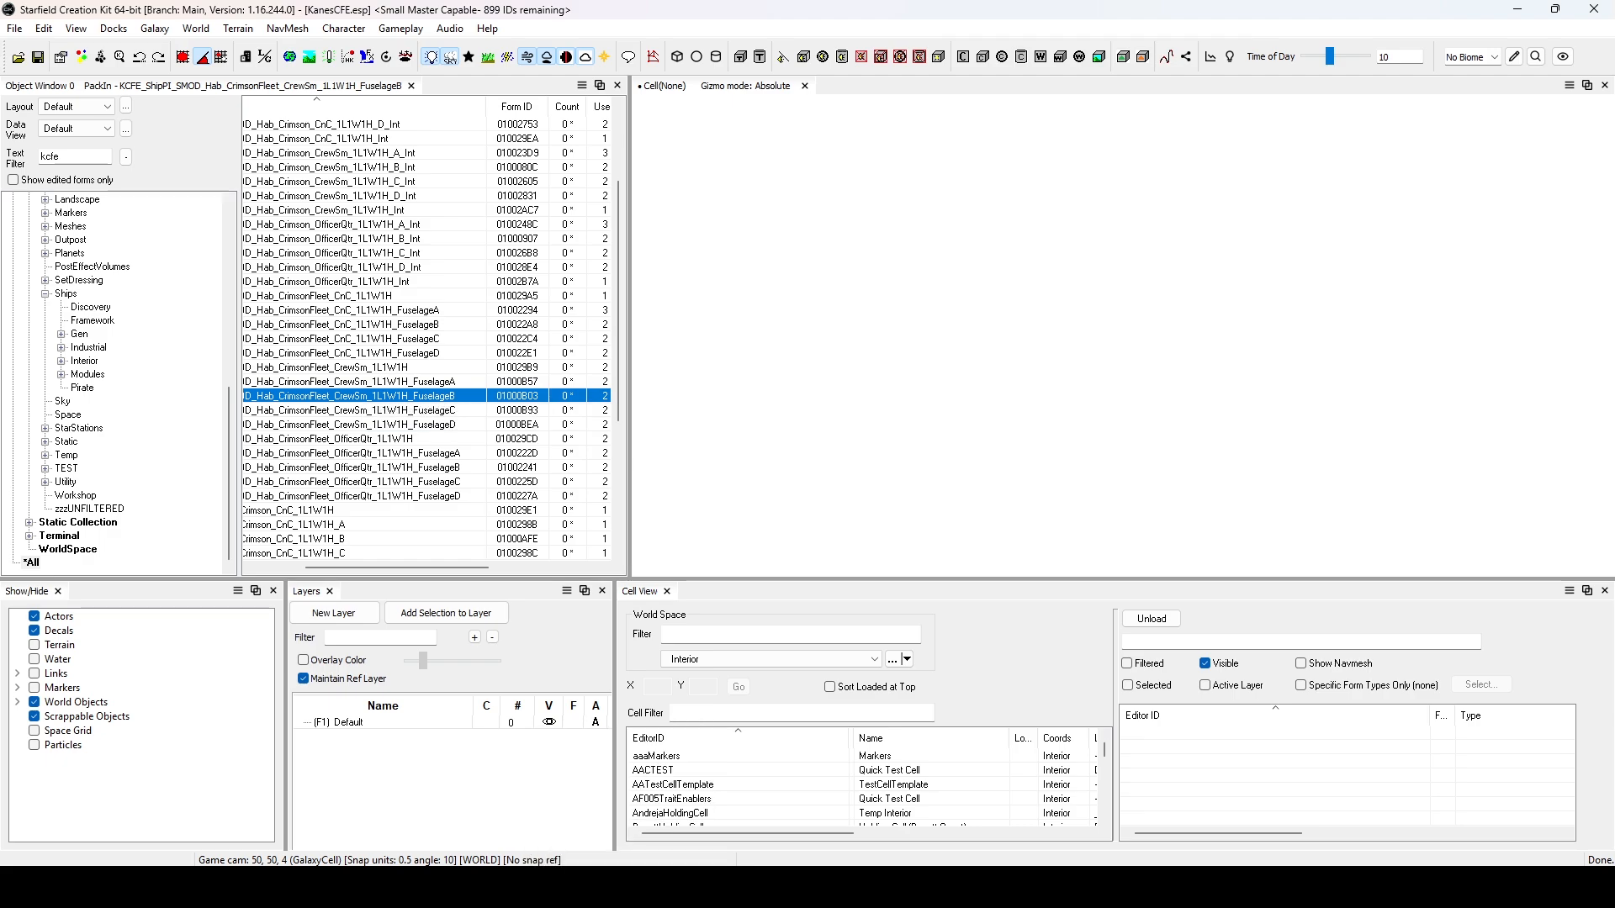
pyautogui.moveTo(213, 888)
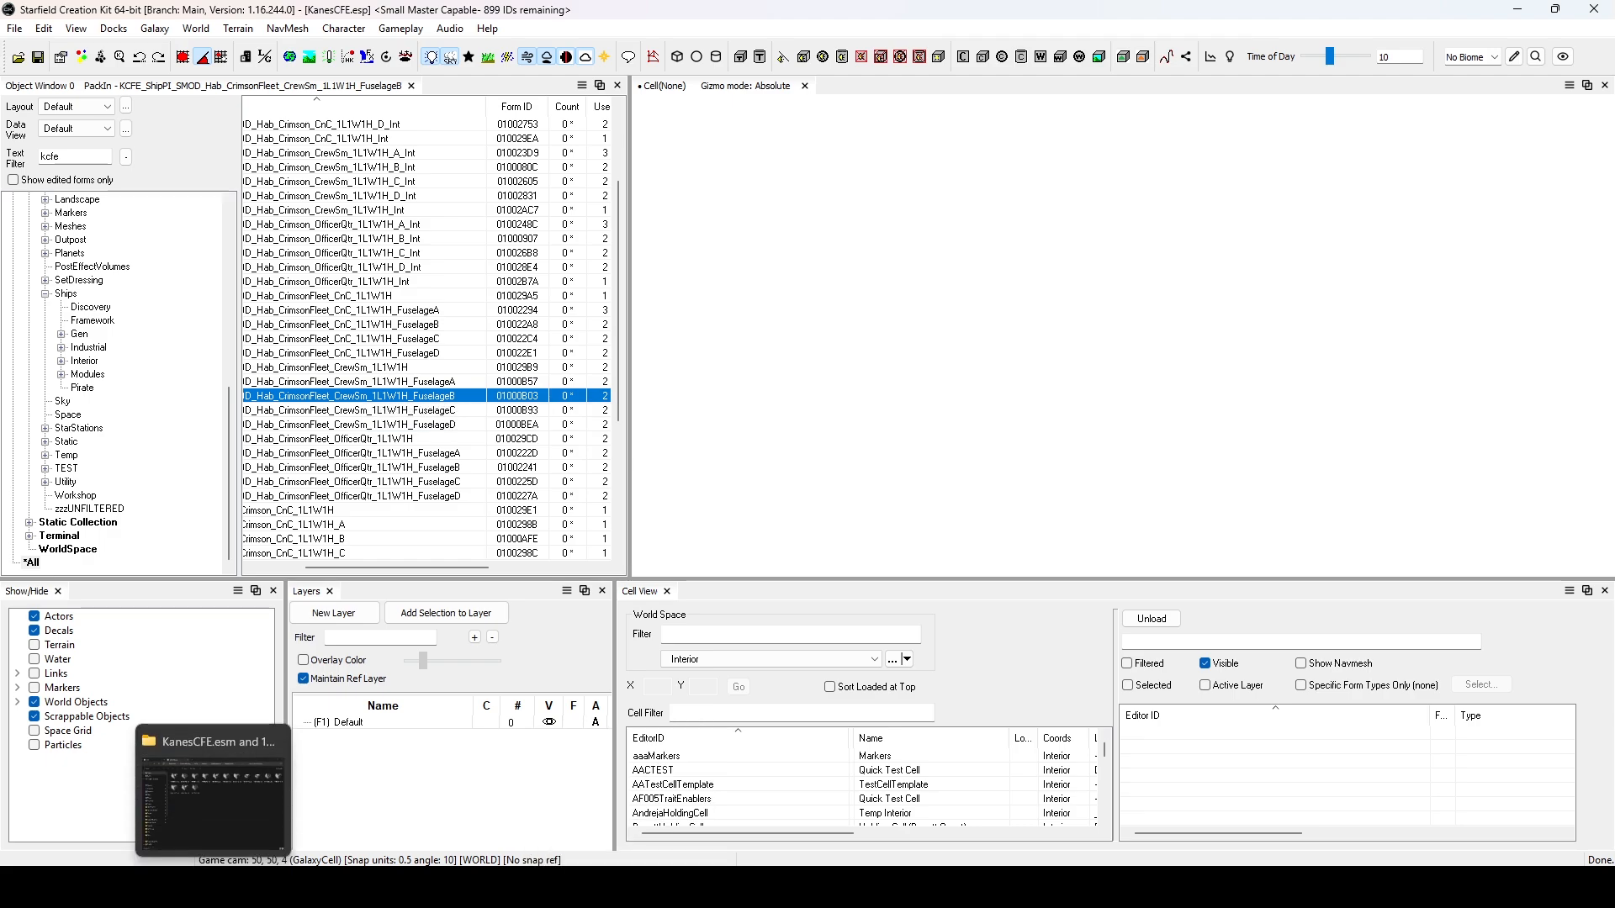
pyautogui.click(213, 888)
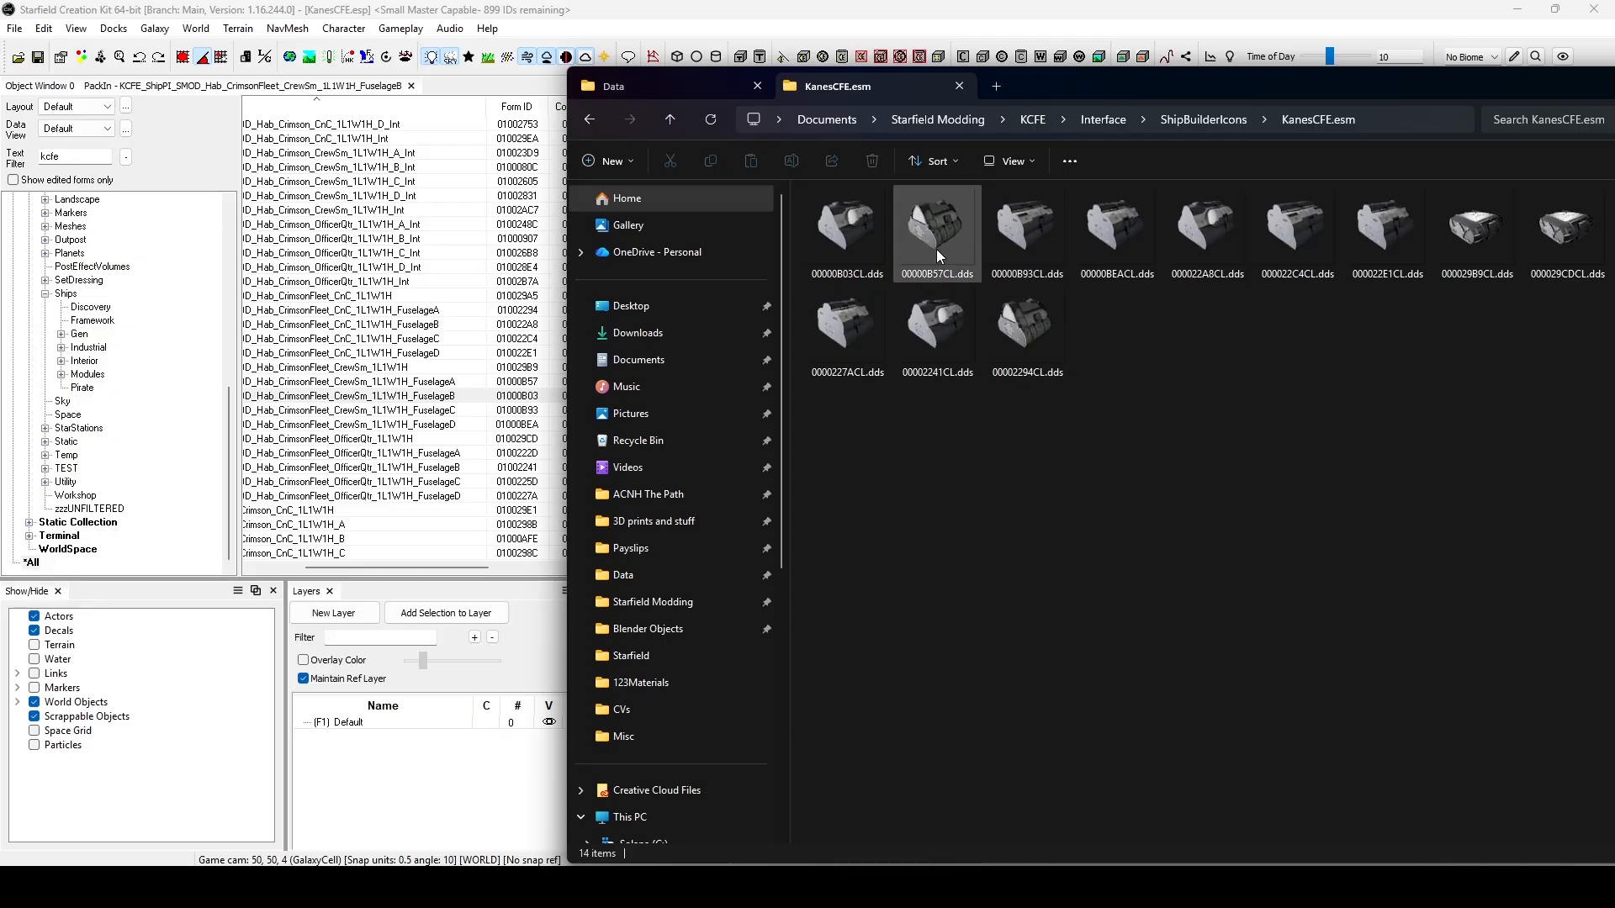
# Check the Form IDs of the remaining CrewSm and CnC PackIns one by one against the DDS icon file names.
pyautogui.keyDown('ctrl'); pyautogui.click(496, 382); pyautogui.keyUp('ctrl')
pyautogui.keyDown('ctrl'); pyautogui.click(497, 411); pyautogui.keyUp('ctrl')
pyautogui.keyDown('ctrl'); pyautogui.click(496, 424); pyautogui.keyUp('ctrl')
pyautogui.keyDown('ctrl'); pyautogui.click(505, 325); pyautogui.keyUp('ctrl')
pyautogui.keyDown('ctrl'); pyautogui.click(505, 339); pyautogui.keyUp('ctrl')
pyautogui.keyDown('ctrl'); pyautogui.click(505, 353); pyautogui.keyUp('ctrl')
pyautogui.keyDown('ctrl'); pyautogui.click(505, 367); pyautogui.keyUp('ctrl')
pyautogui.click(213, 888)
pyautogui.scroll(-2, 517, 451)
pyautogui.keyDown('ctrl'); pyautogui.click(496, 353); pyautogui.keyUp('ctrl')
pyautogui.keyDown('ctrl'); pyautogui.click(496, 368); pyautogui.keyUp('ctrl')
pyautogui.keyDown('ctrl'); pyautogui.click(496, 382); pyautogui.keyUp('ctrl')
pyautogui.keyDown('ctrl'); pyautogui.click(496, 396); pyautogui.keyUp('ctrl')
pyautogui.keyDown('ctrl'); pyautogui.click(496, 410); pyautogui.keyUp('ctrl')
pyautogui.moveTo(1214, 76); pyautogui.dragTo(1178, 69)
# Select the PackIns from CnC_1L1W1H_FuselageA through OfficerQtr_1L1W1H_FuselageD and bring the DDS icon folder back into view for comparison.
pyautogui.keyDown('ctrl'); pyautogui.click(483, 225); pyautogui.keyUp('ctrl')
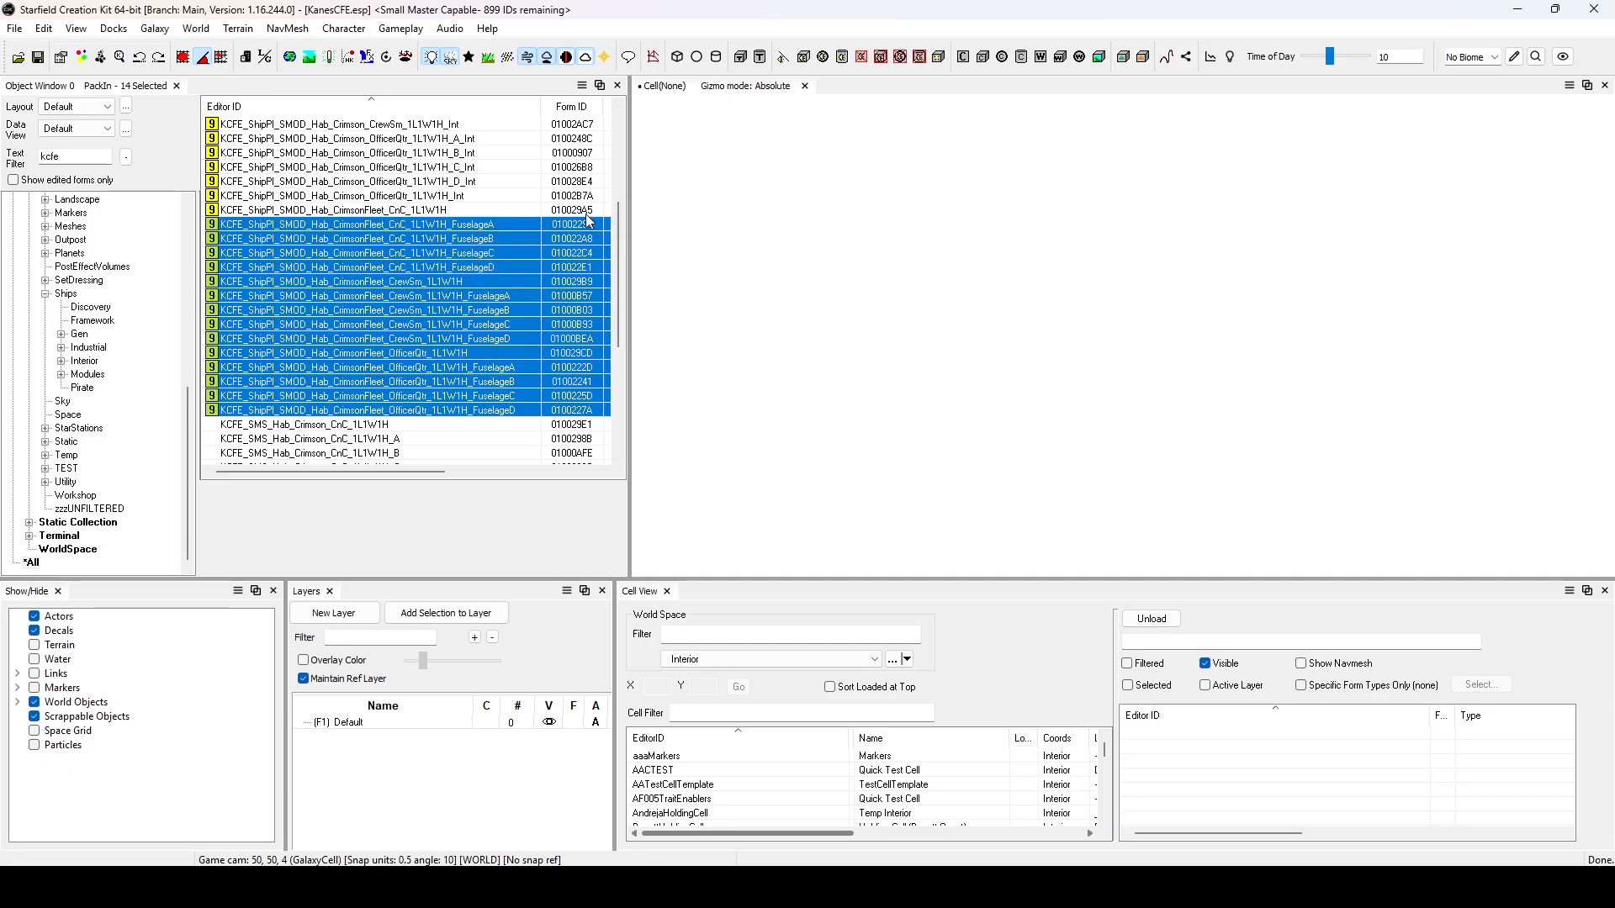
pyautogui.moveTo(213, 887)
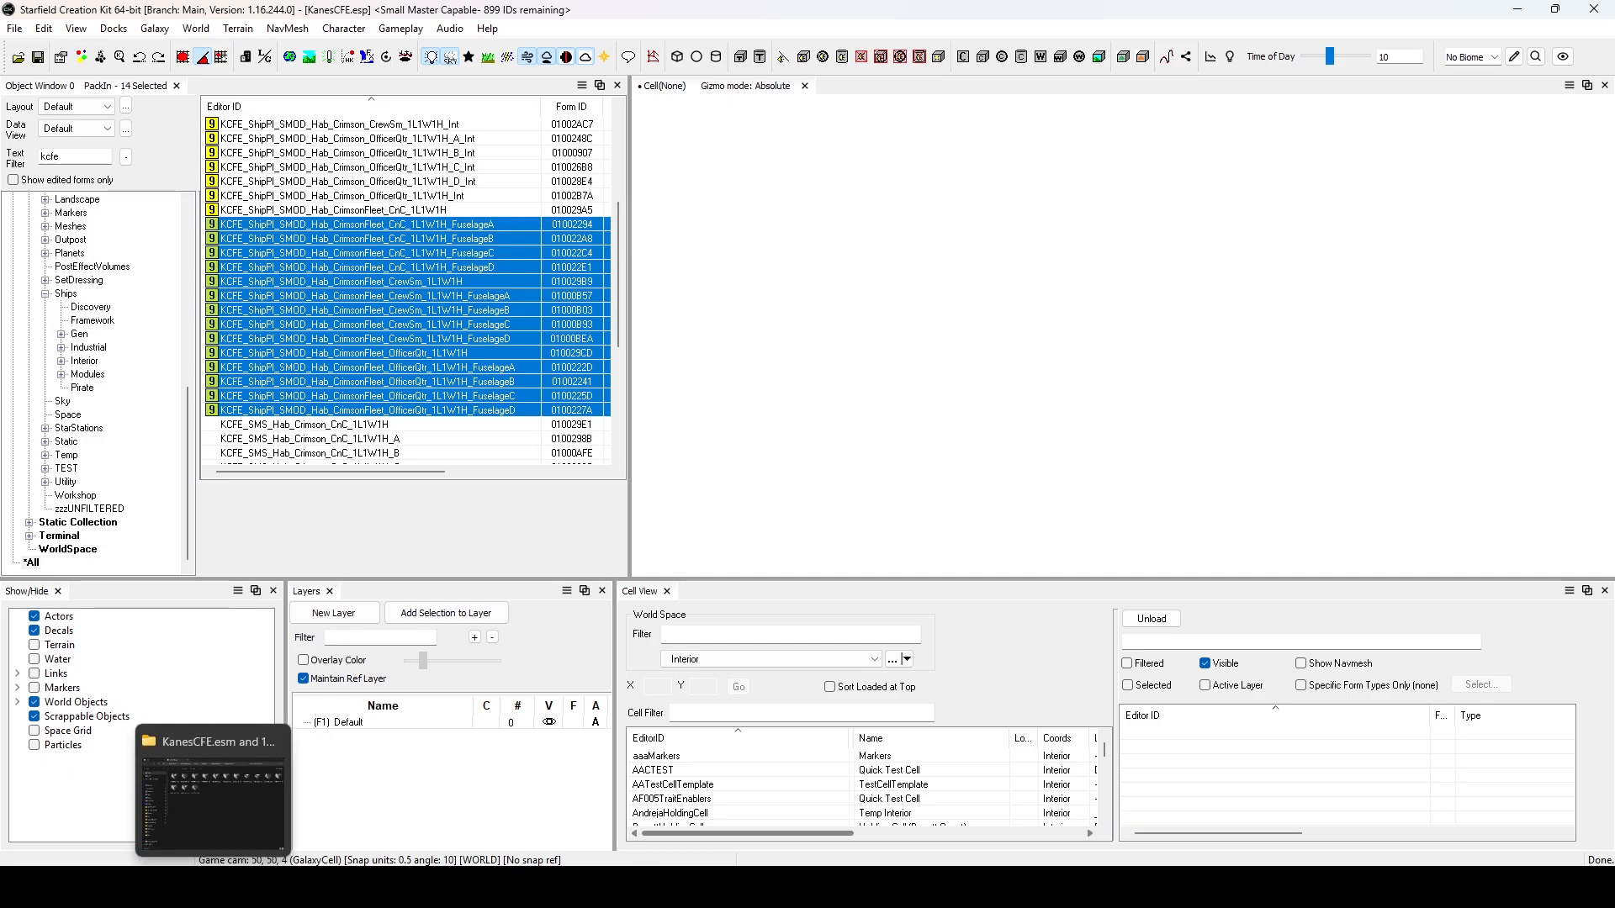
pyautogui.click(213, 887)
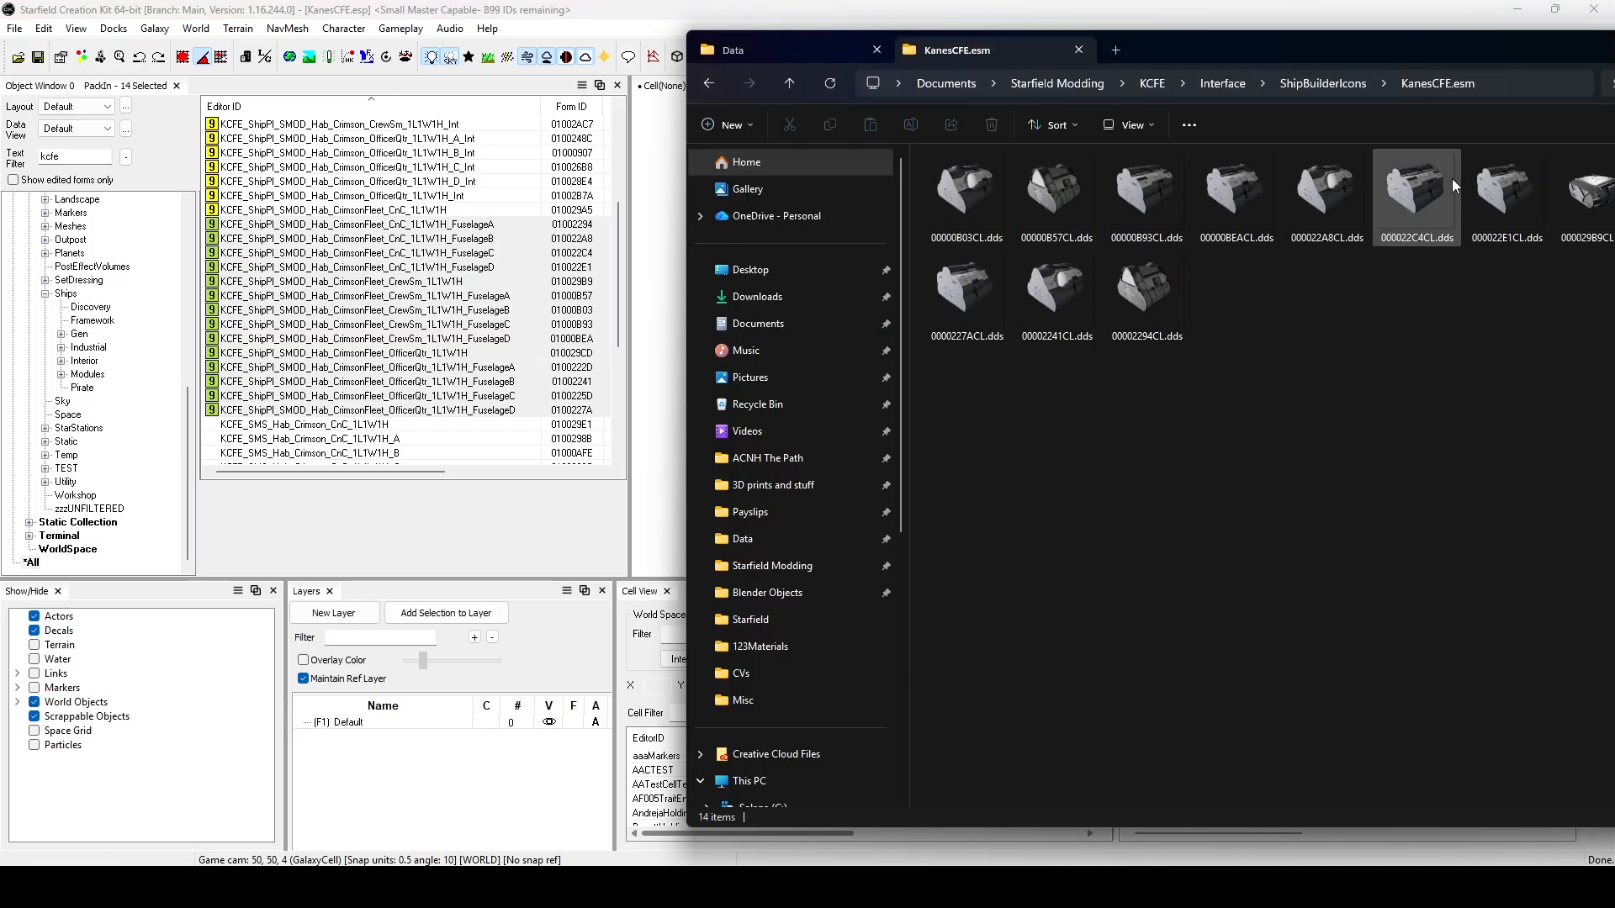
pyautogui.moveTo(1481, 52); pyautogui.dragTo(1141, 53)
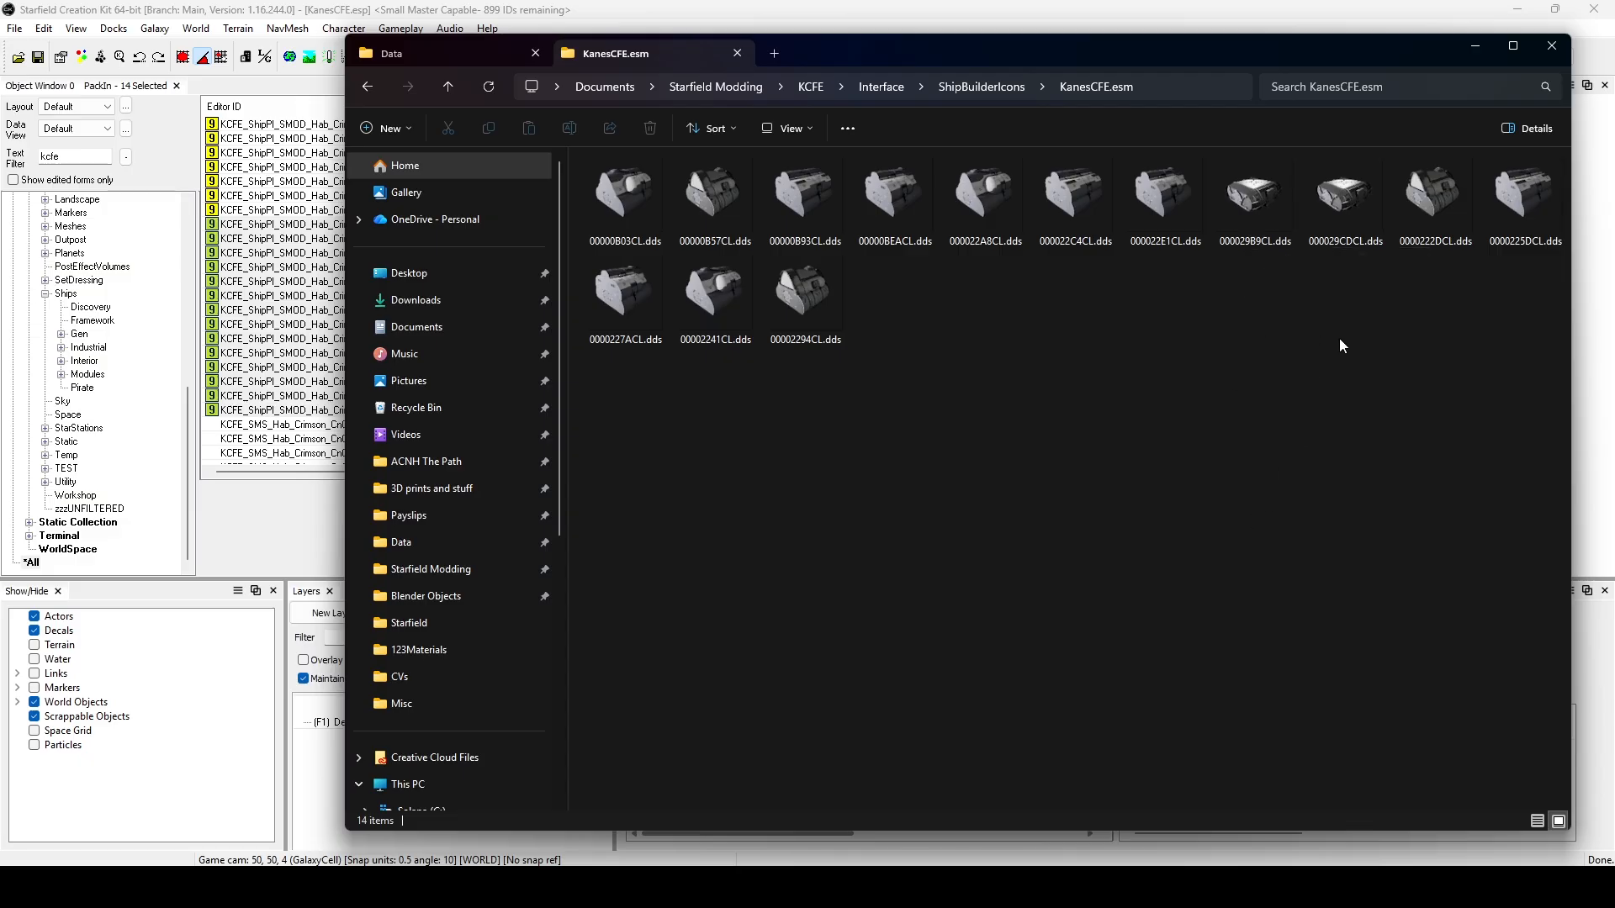
# Duplicate the icon file 000029B9CL.dds within the KanesCFE.esm folder.
pyautogui.rightClick(1261, 223)
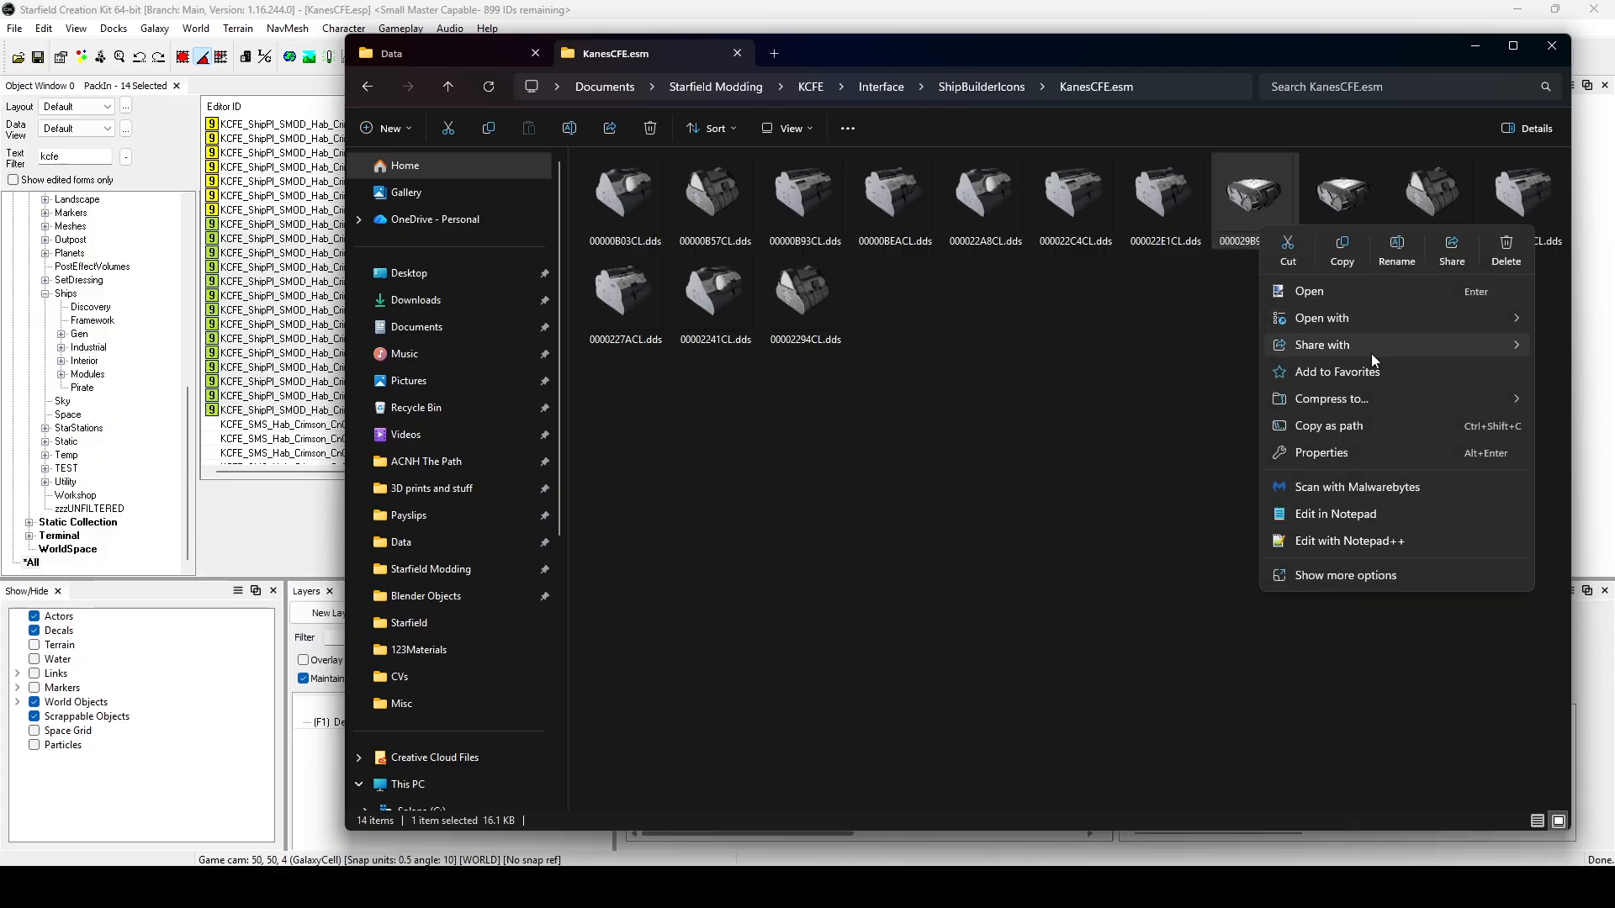
pyautogui.click(1342, 248)
pyautogui.rightClick(1043, 365)
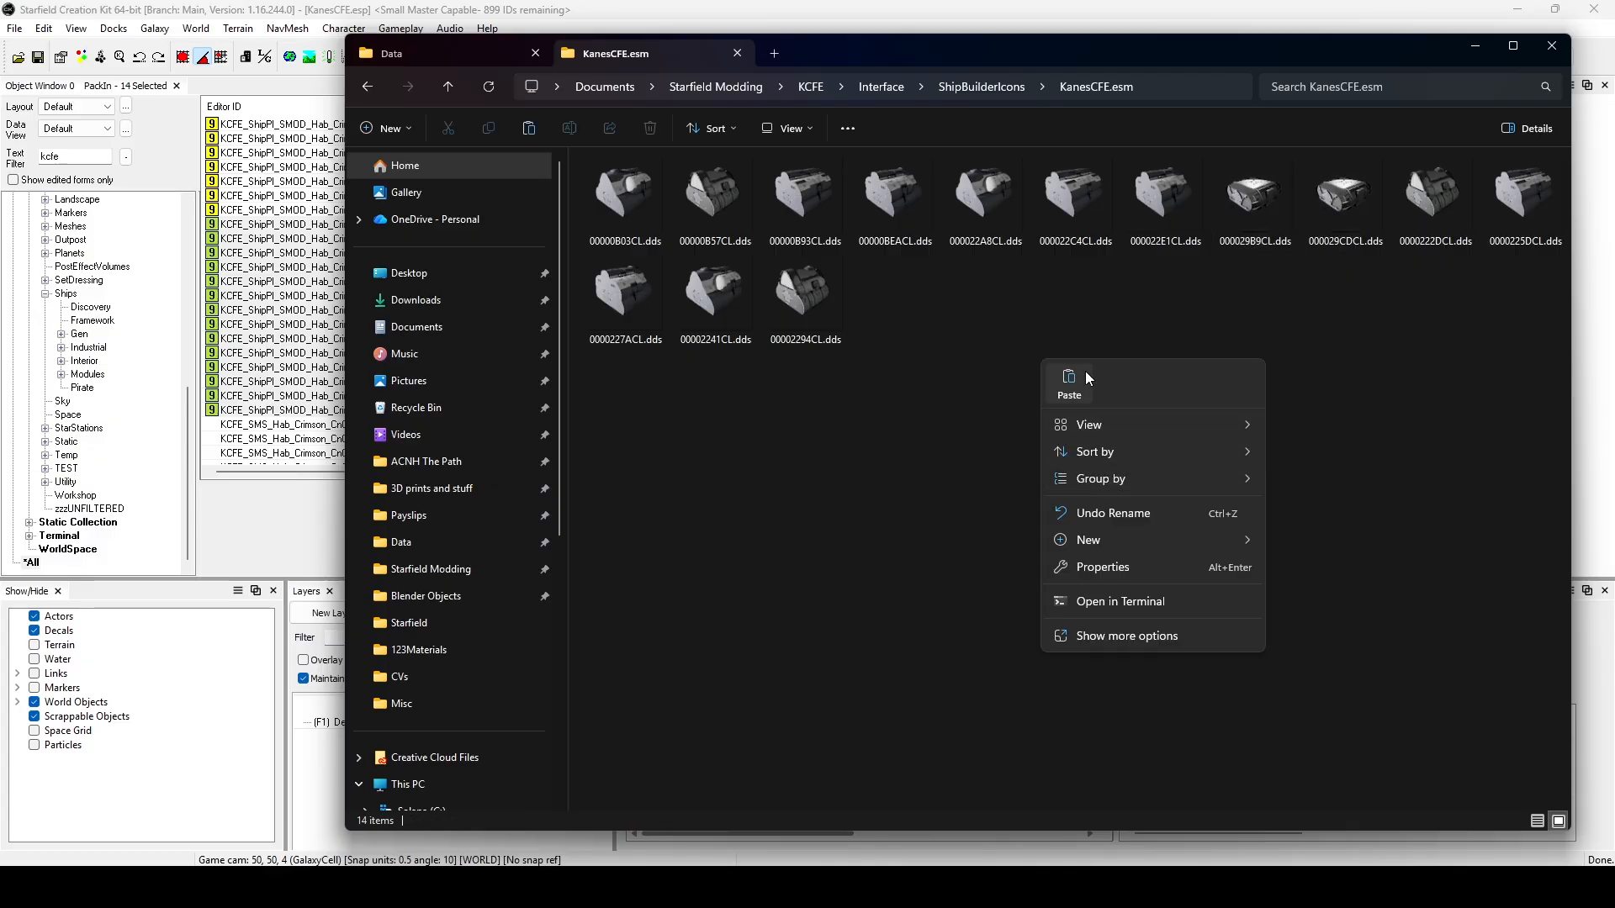
pyautogui.click(1085, 371)
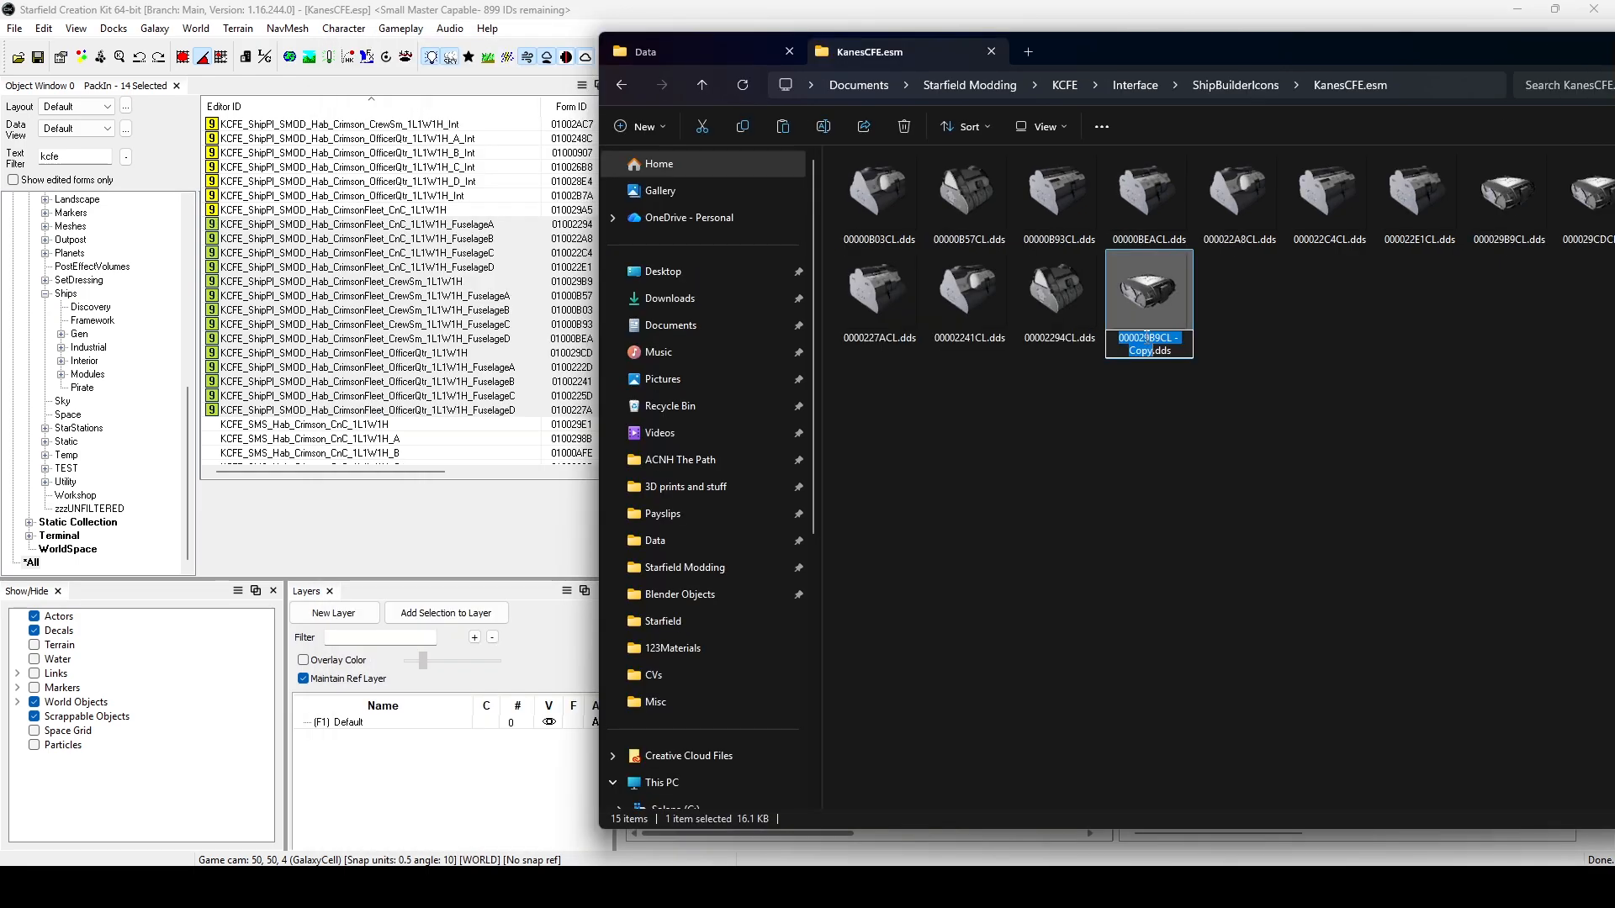
# Rename the copied icon as 000029A5CL.dds to match the CnC_1L1W1H PackIn's Form ID, and reposition the folder window.
pyautogui.moveTo(1148, 338); pyautogui.dragTo(1160, 337)
pyautogui.write('A5')
pyautogui.press('BackSpace')
pyautogui.press('BackSpace')
pyautogui.press('BackSpace')
pyautogui.press('BackSpace')
pyautogui.press('BackSpace')
pyautogui.press('BackSpace')
pyautogui.press('BackSpace')
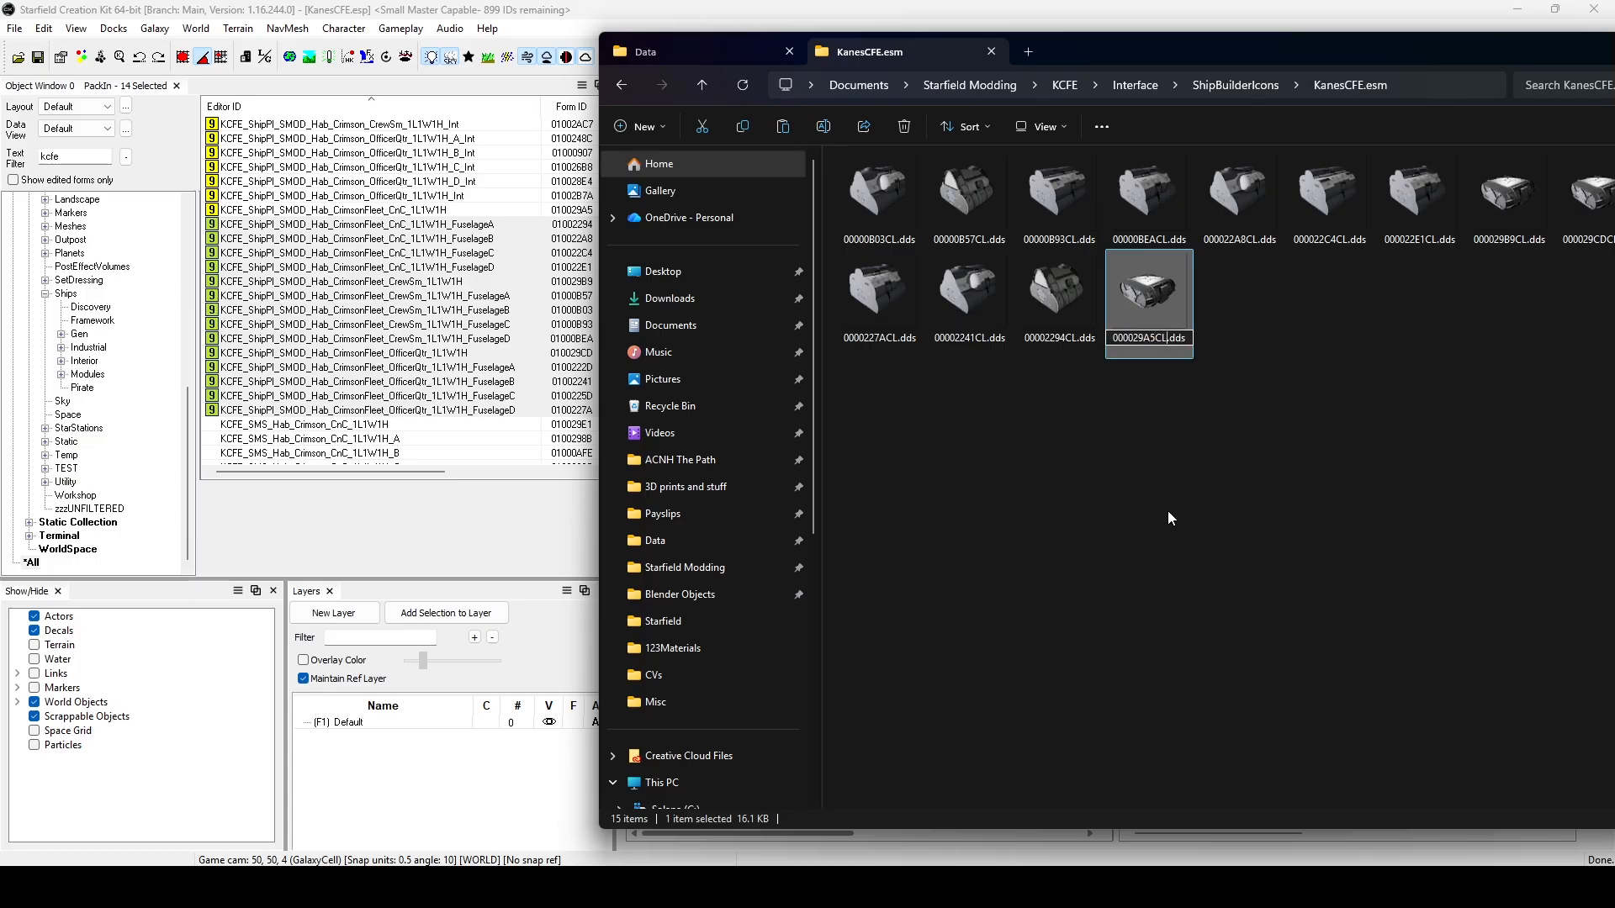
pyautogui.click(1069, 375)
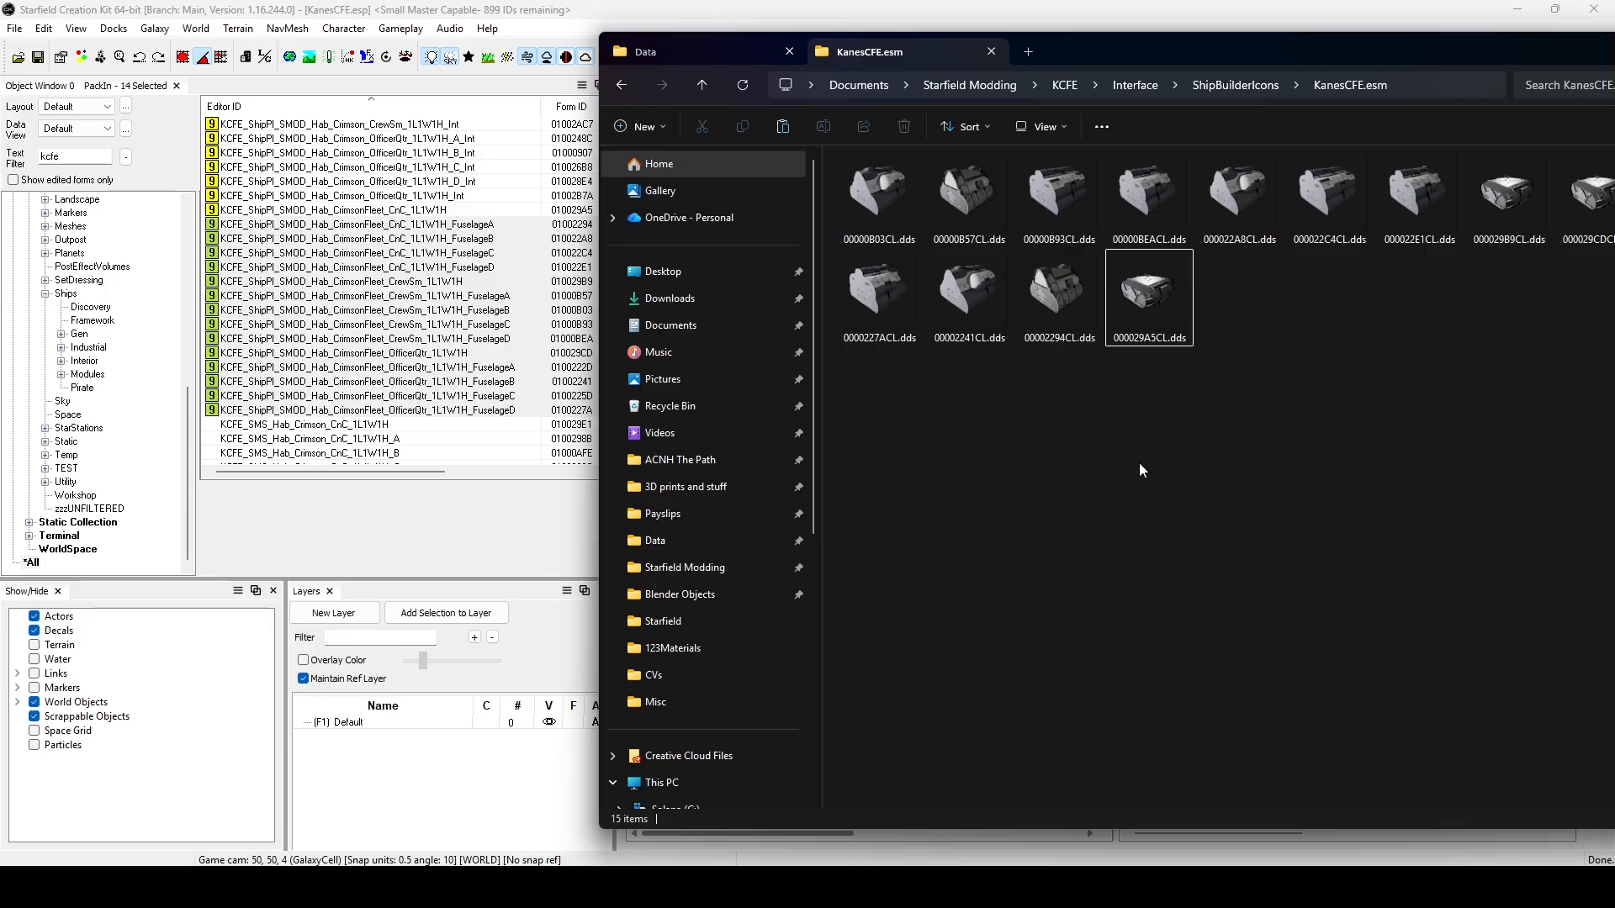
pyautogui.moveTo(1482, 47); pyautogui.dragTo(1034, 42)
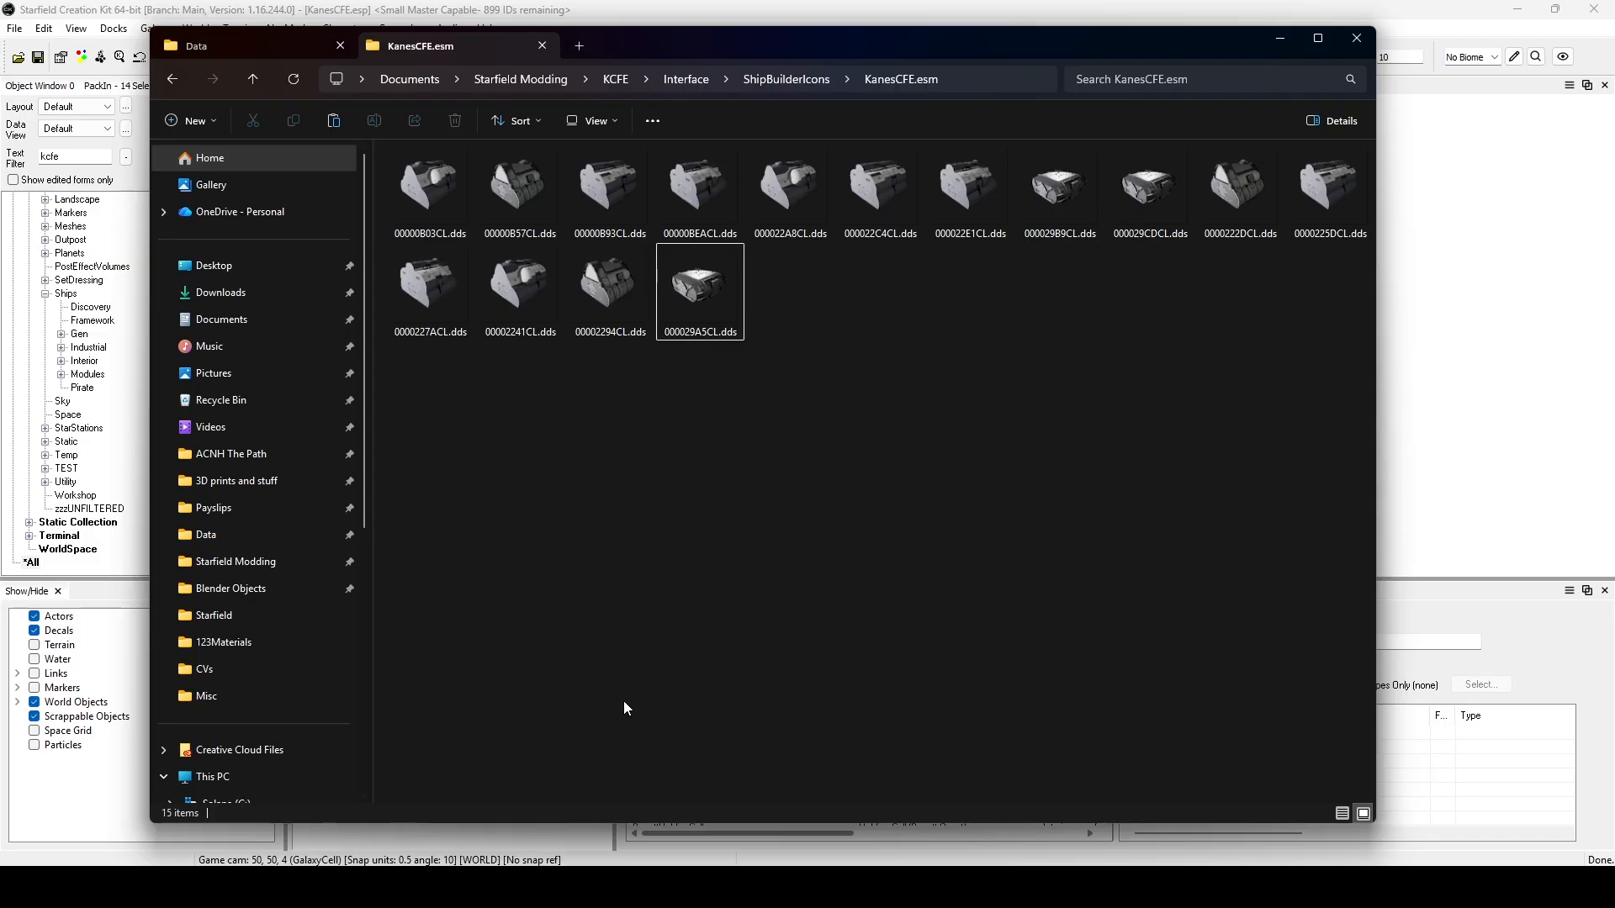
# Open the icon 000029A5CL.dds in Paint.NET and switch back to Creation Kit.
pyautogui.doubleClick(698, 290)
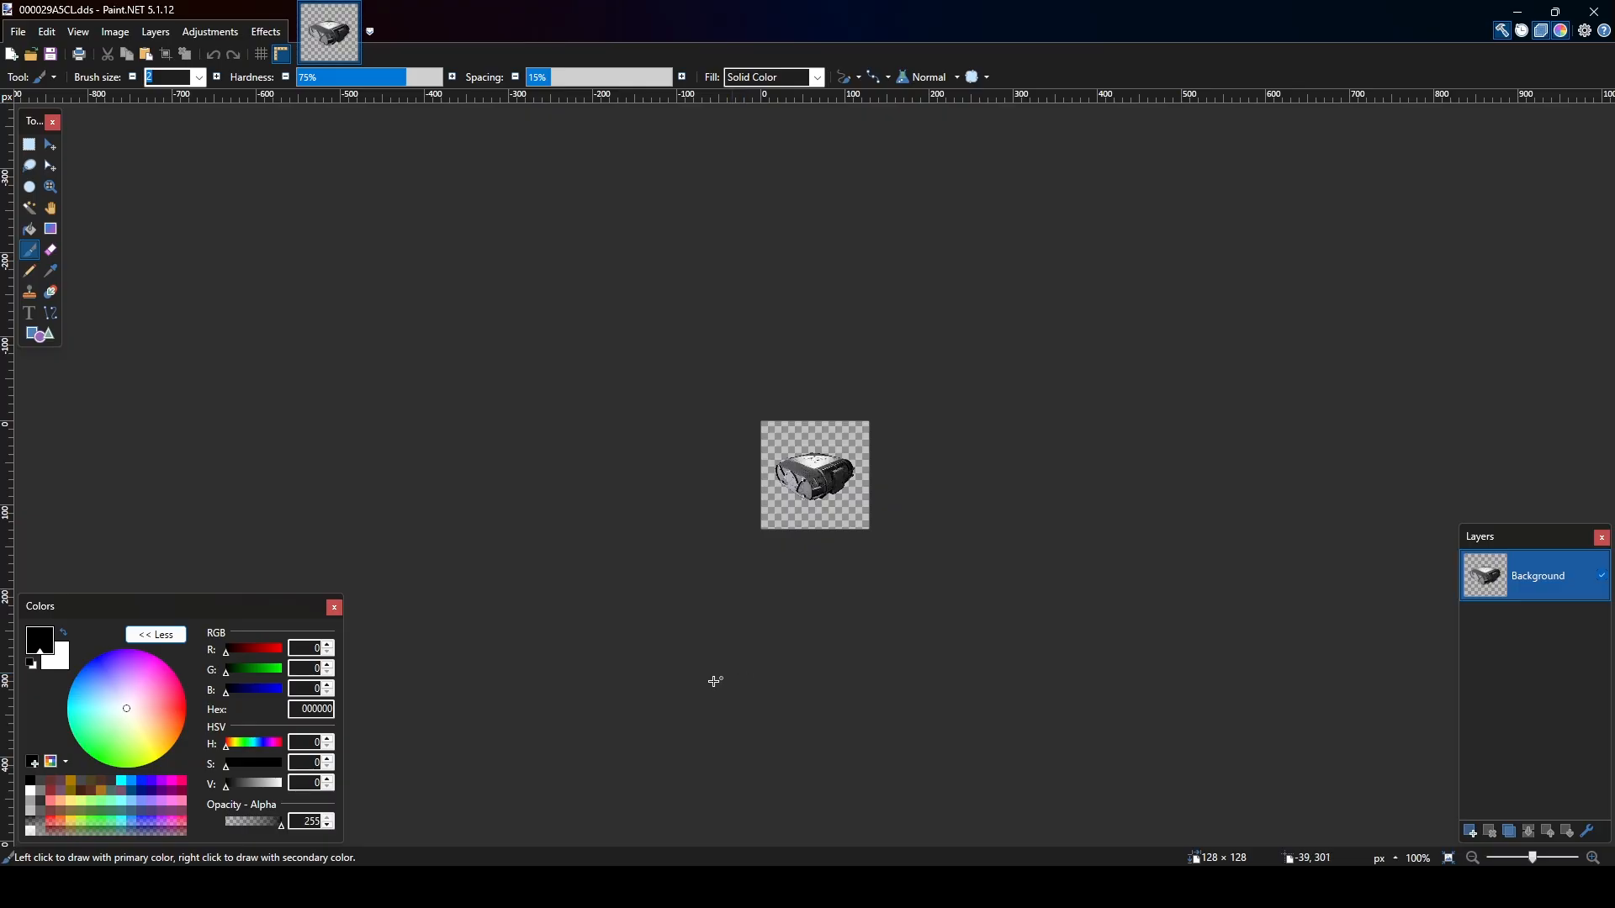
pyautogui.click(235, 887)
pyautogui.click(657, 866)
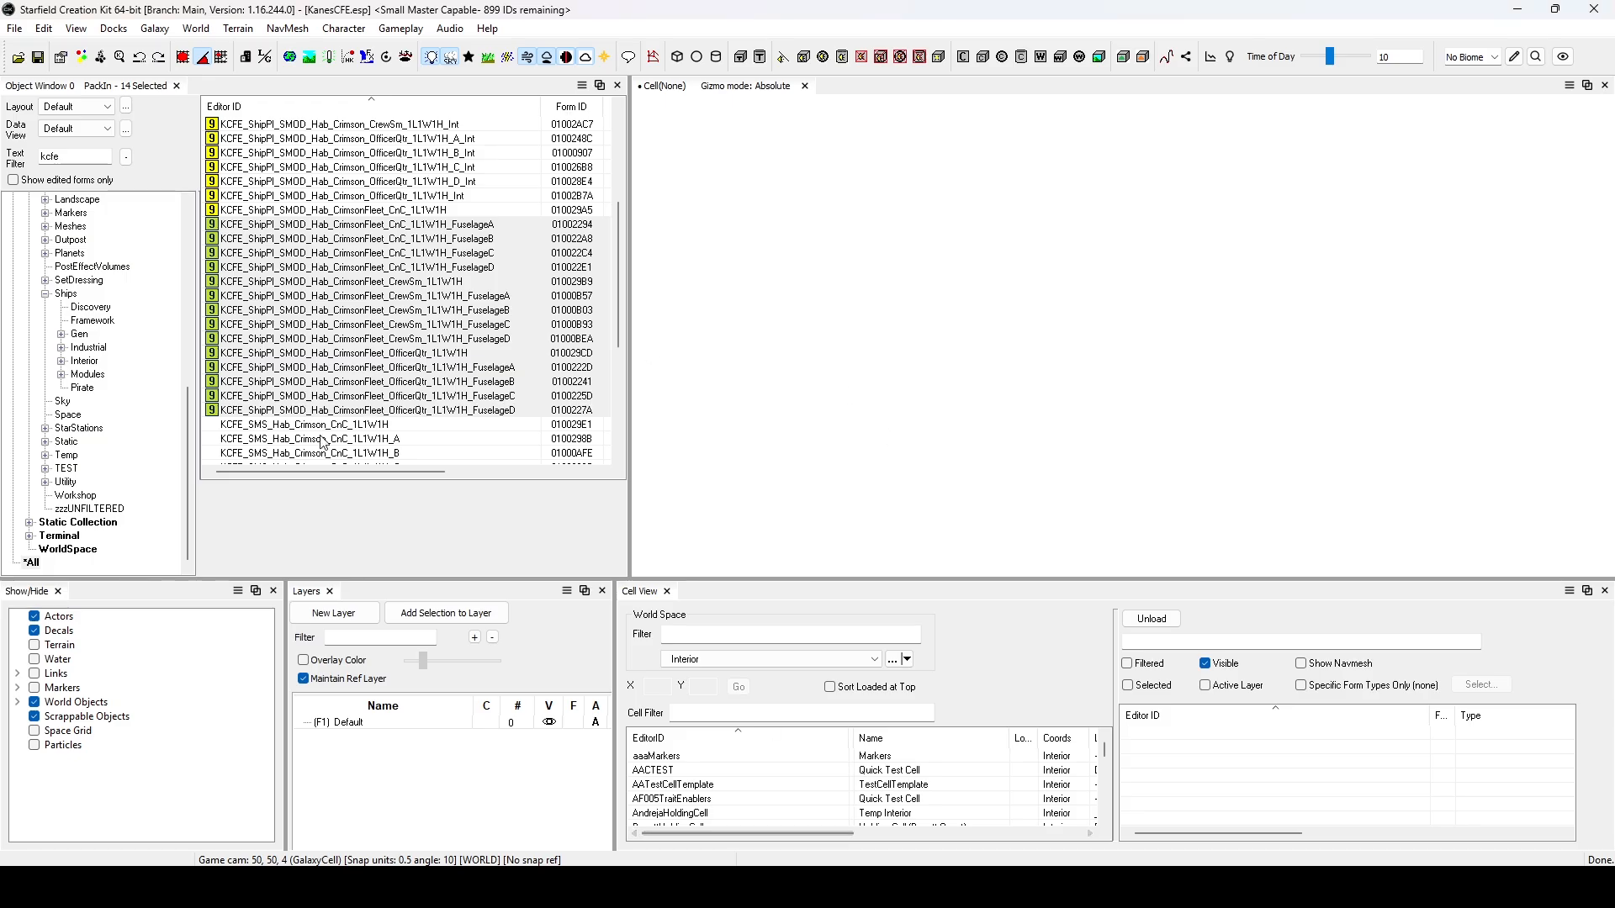
# Load the KCFE_ShipPI_SMOD_Hab_CrimsonFleet_CnC_1L1W1H PackIn for editing in the render window and frame the whole hab in a three-quarter view from above.
pyautogui.click(402, 339)
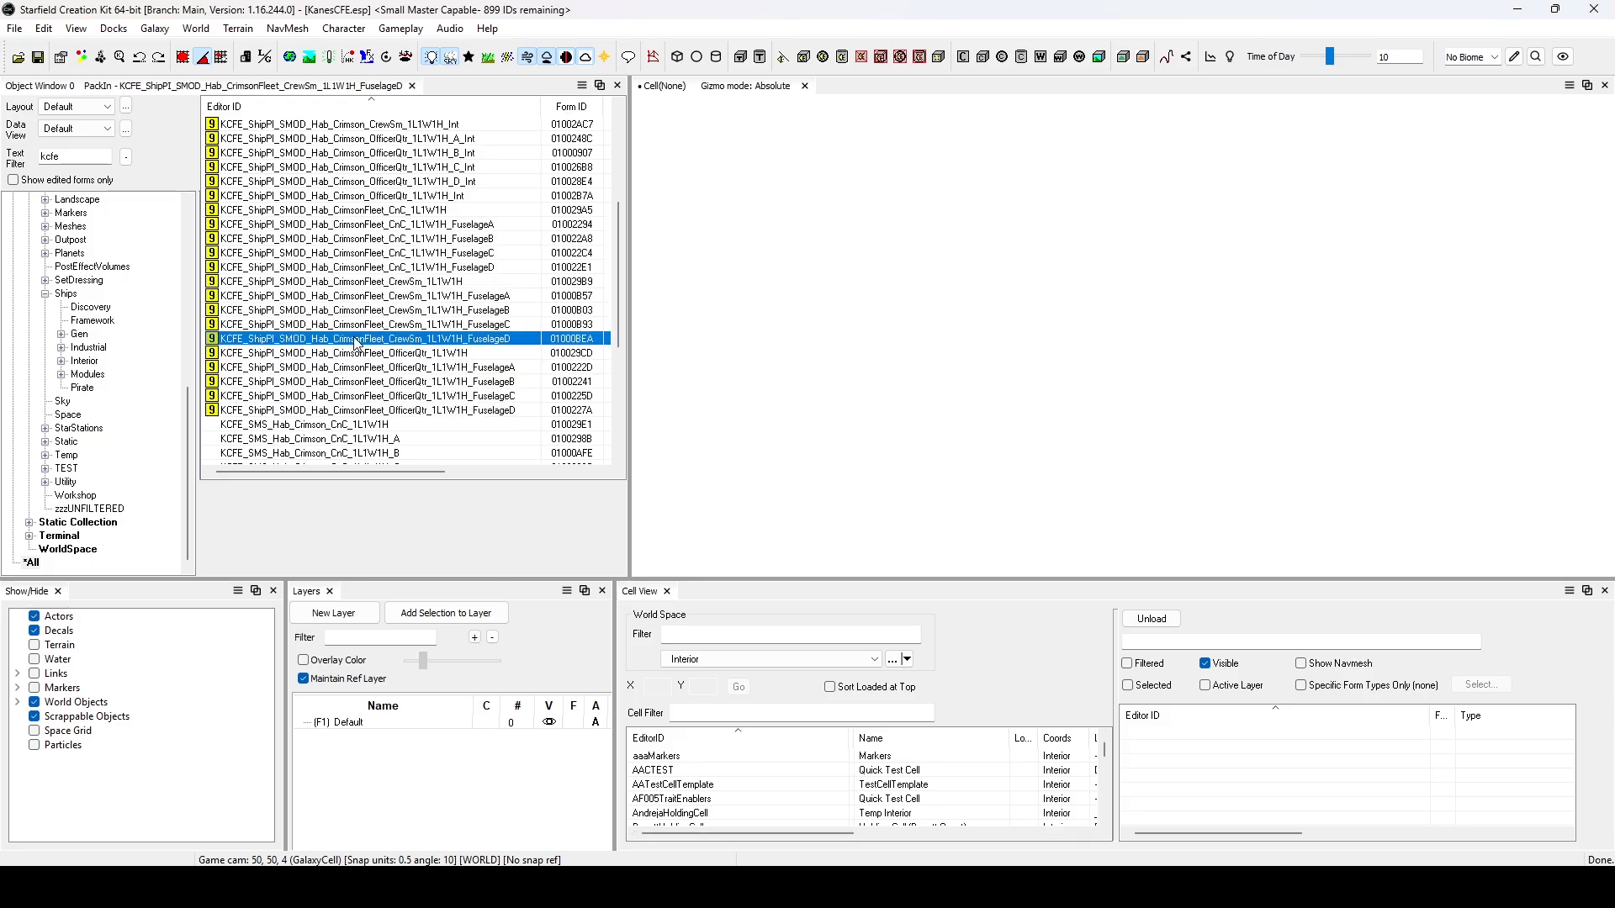
pyautogui.rightClick(420, 210)
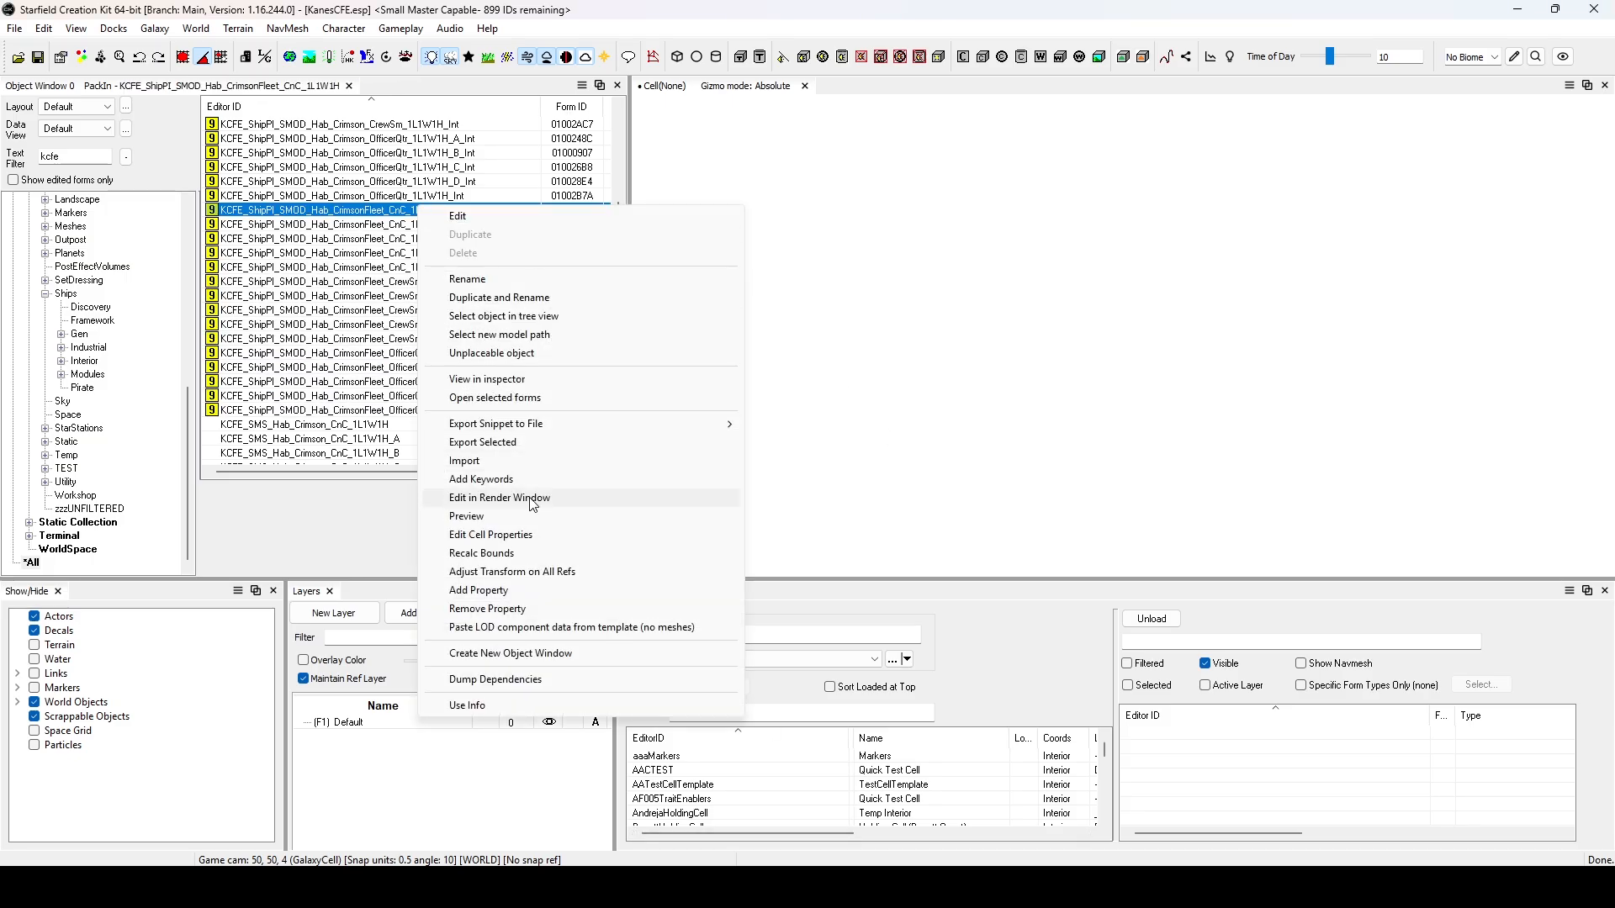
pyautogui.click(533, 498)
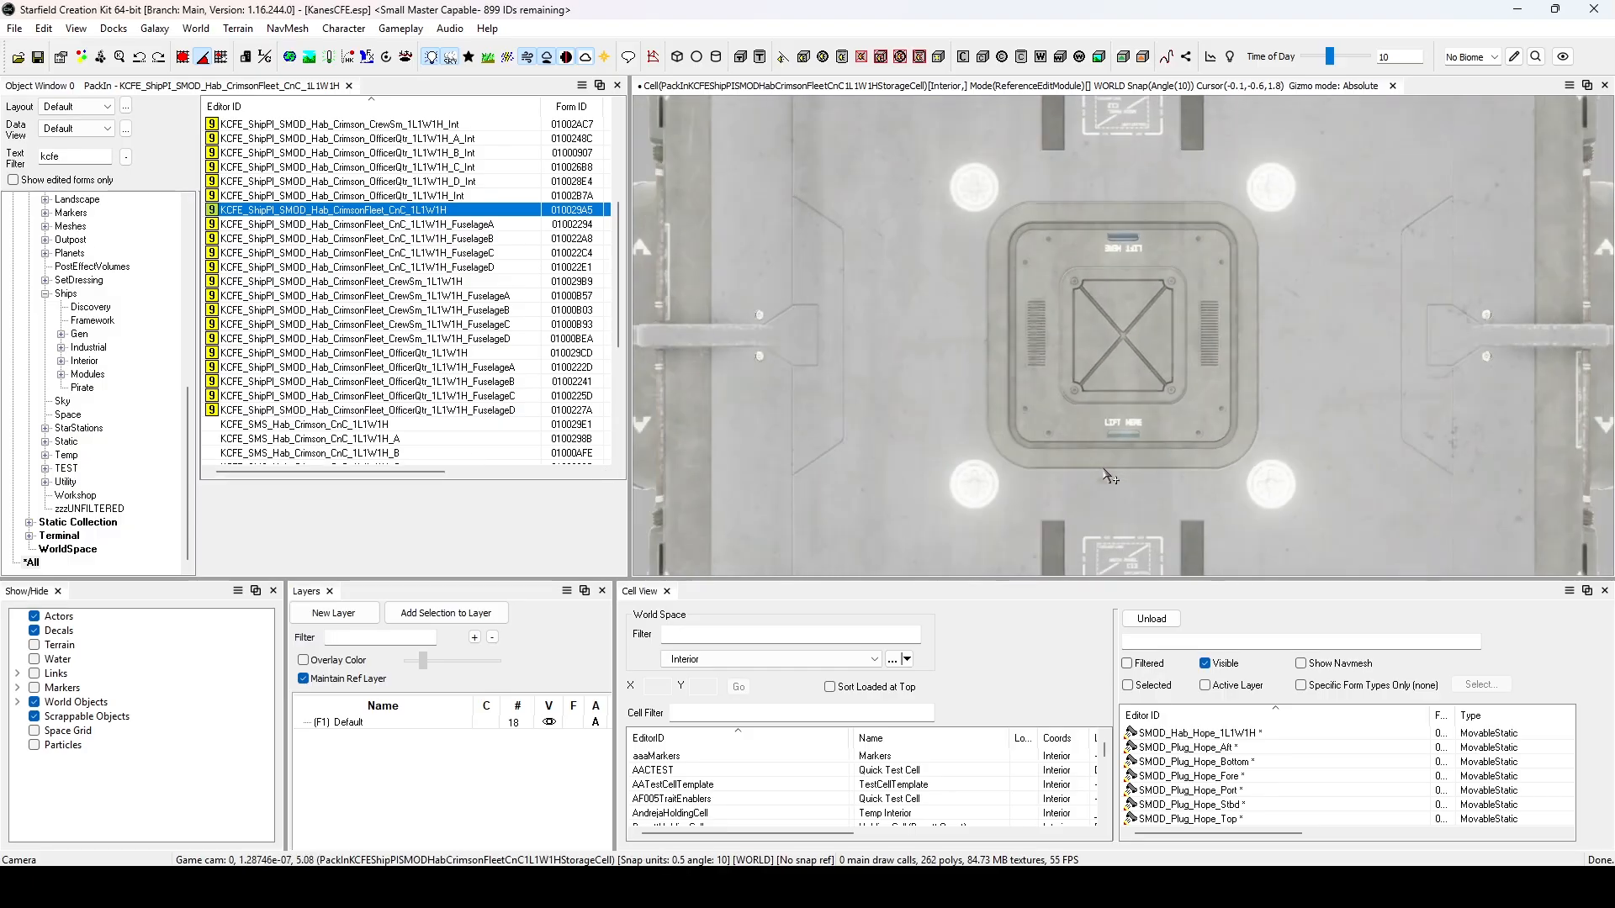
pyautogui.scroll(-8, 1057, 311)
pyautogui.click(1035, 440)
pyautogui.moveTo(1035, 440); pyautogui.dragTo(941, 328, button='middle')
pyautogui.click(941, 472)
pyautogui.moveTo(1117, 364); pyautogui.dragTo(1066, 346, button='middle')
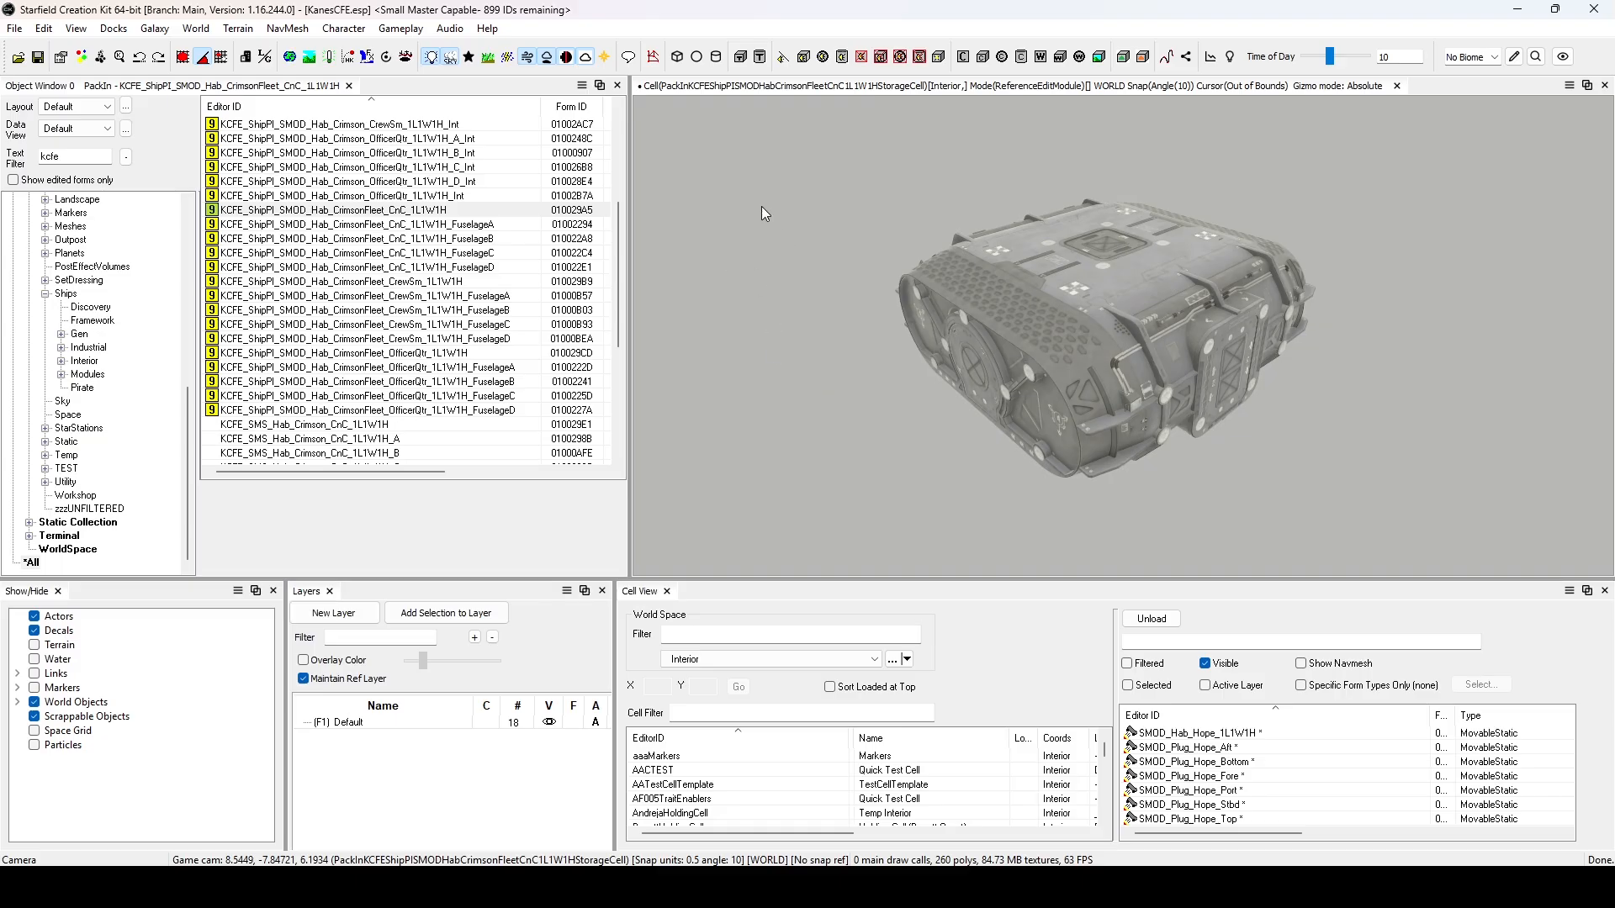
# Capture a rectangular screenshot of the hab model in the render window with Snipping Tool.
pyautogui.press('super+shift+s')
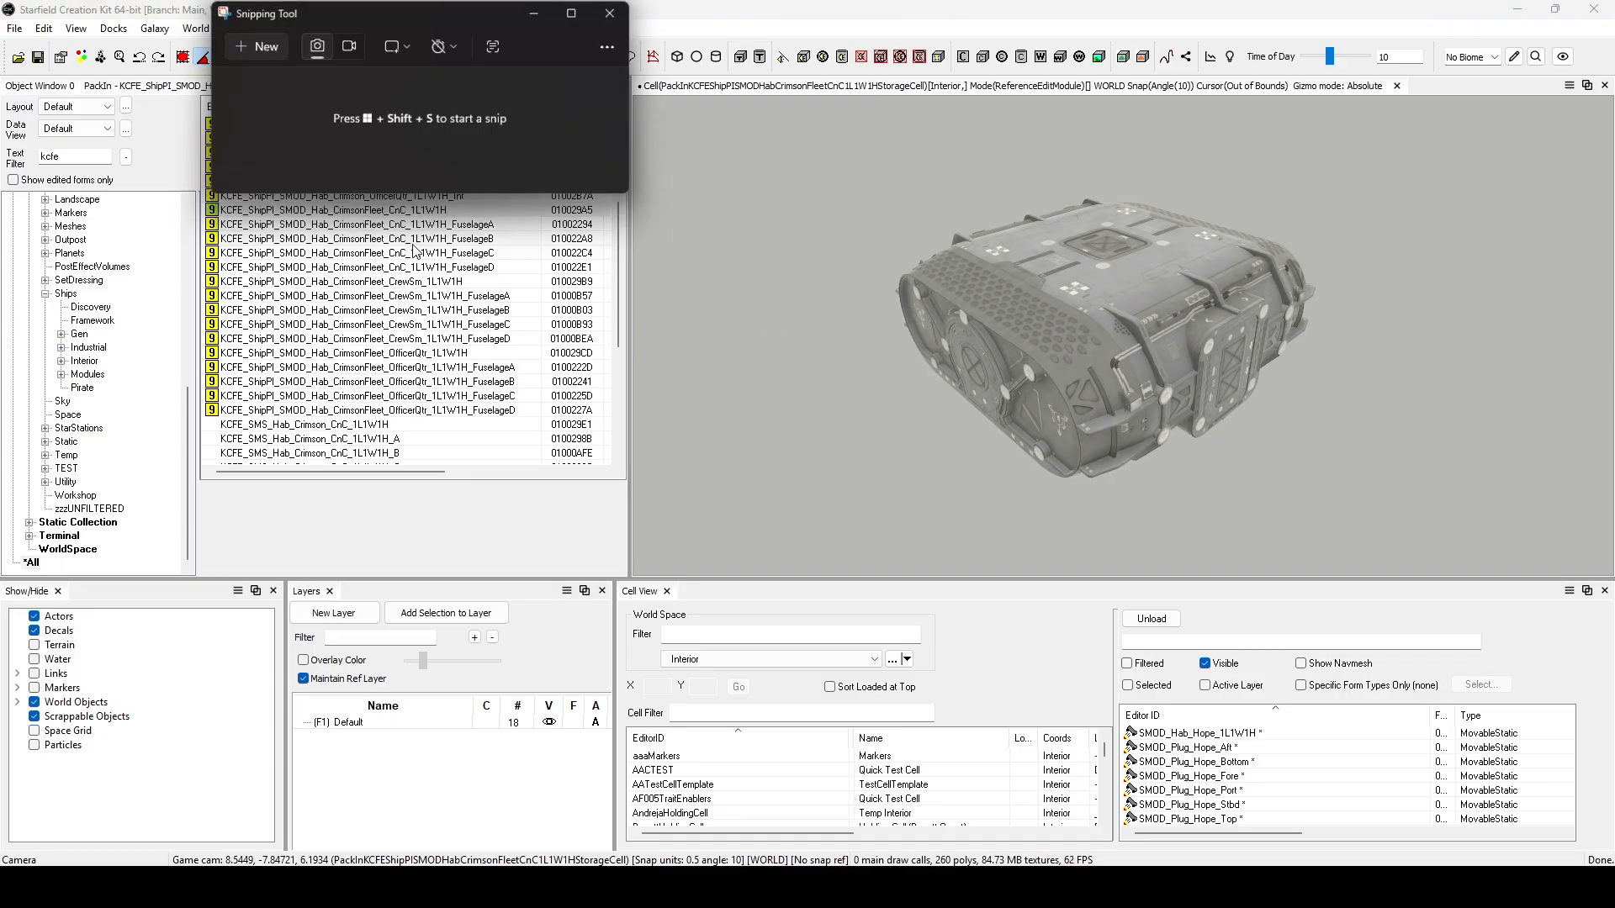
pyautogui.click(263, 49)
pyautogui.moveTo(816, 133); pyautogui.dragTo(1414, 532)
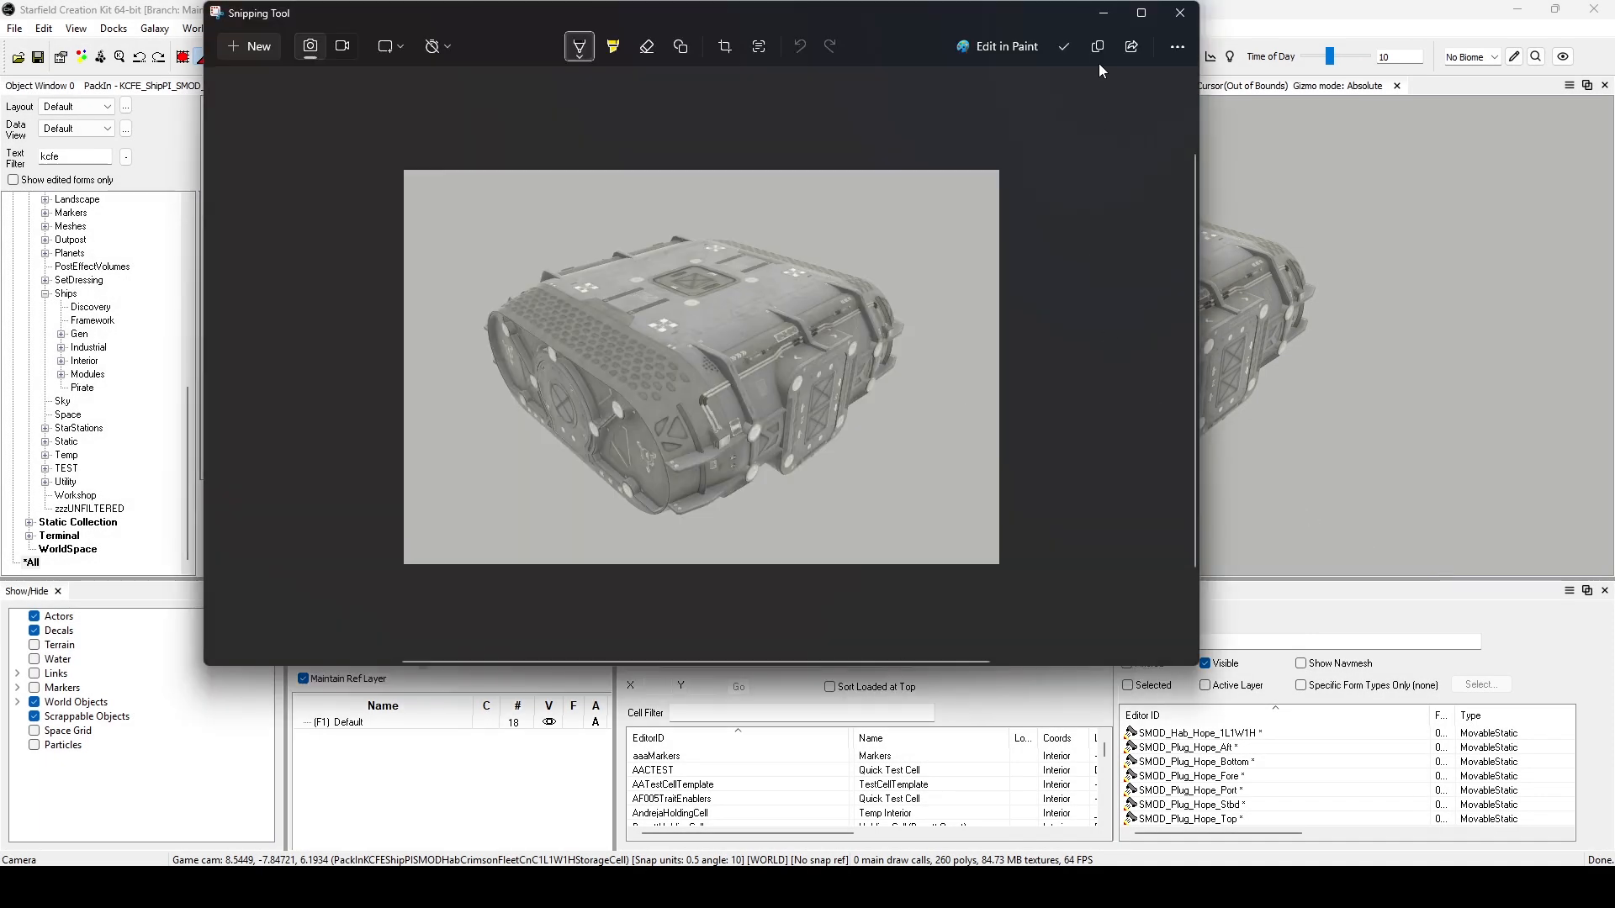
pyautogui.click(1099, 48)
# Switch to Paint.NET, create a new 708 × 469 pixel image and paste the captured hab screenshot into it.
pyautogui.click(656, 887)
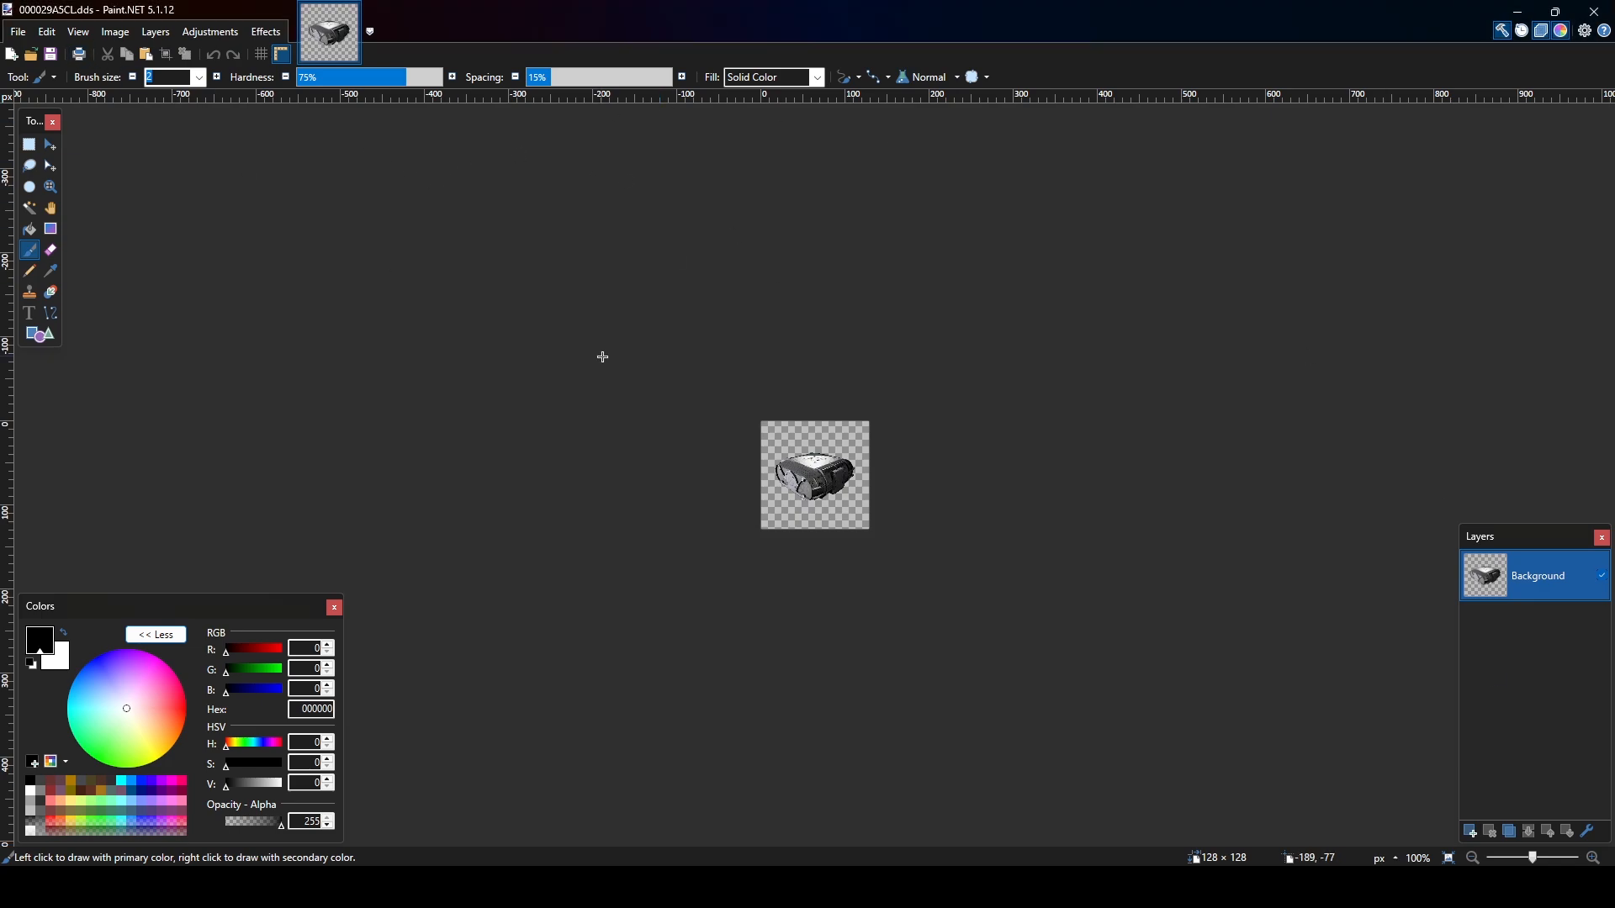
pyautogui.hotkey('ctrl', 'n')
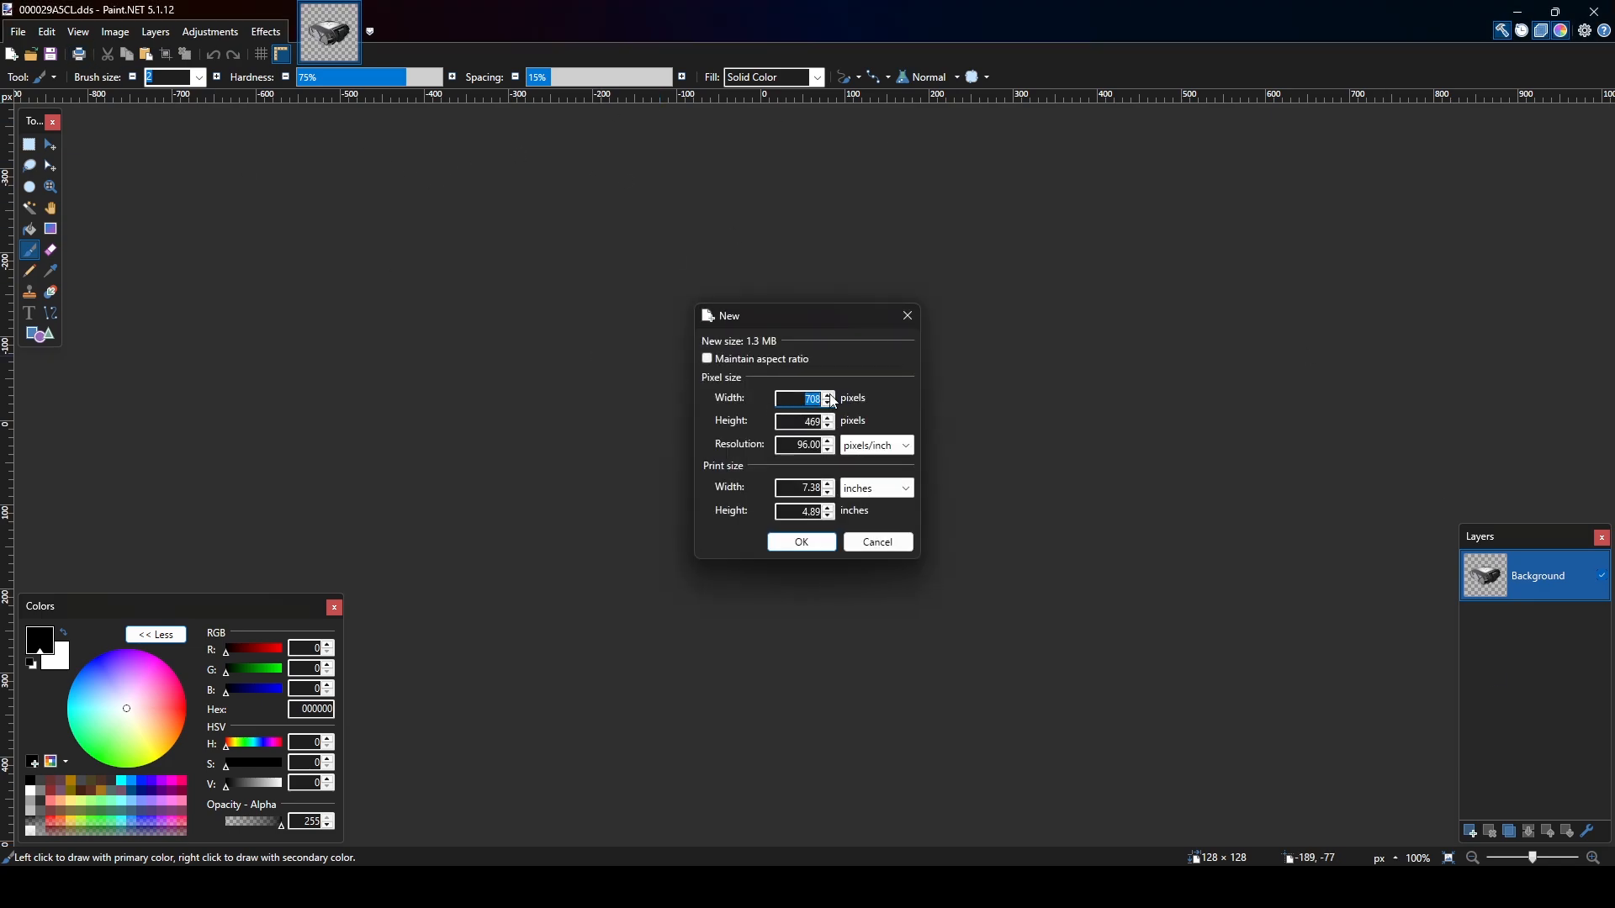
pyautogui.click(803, 542)
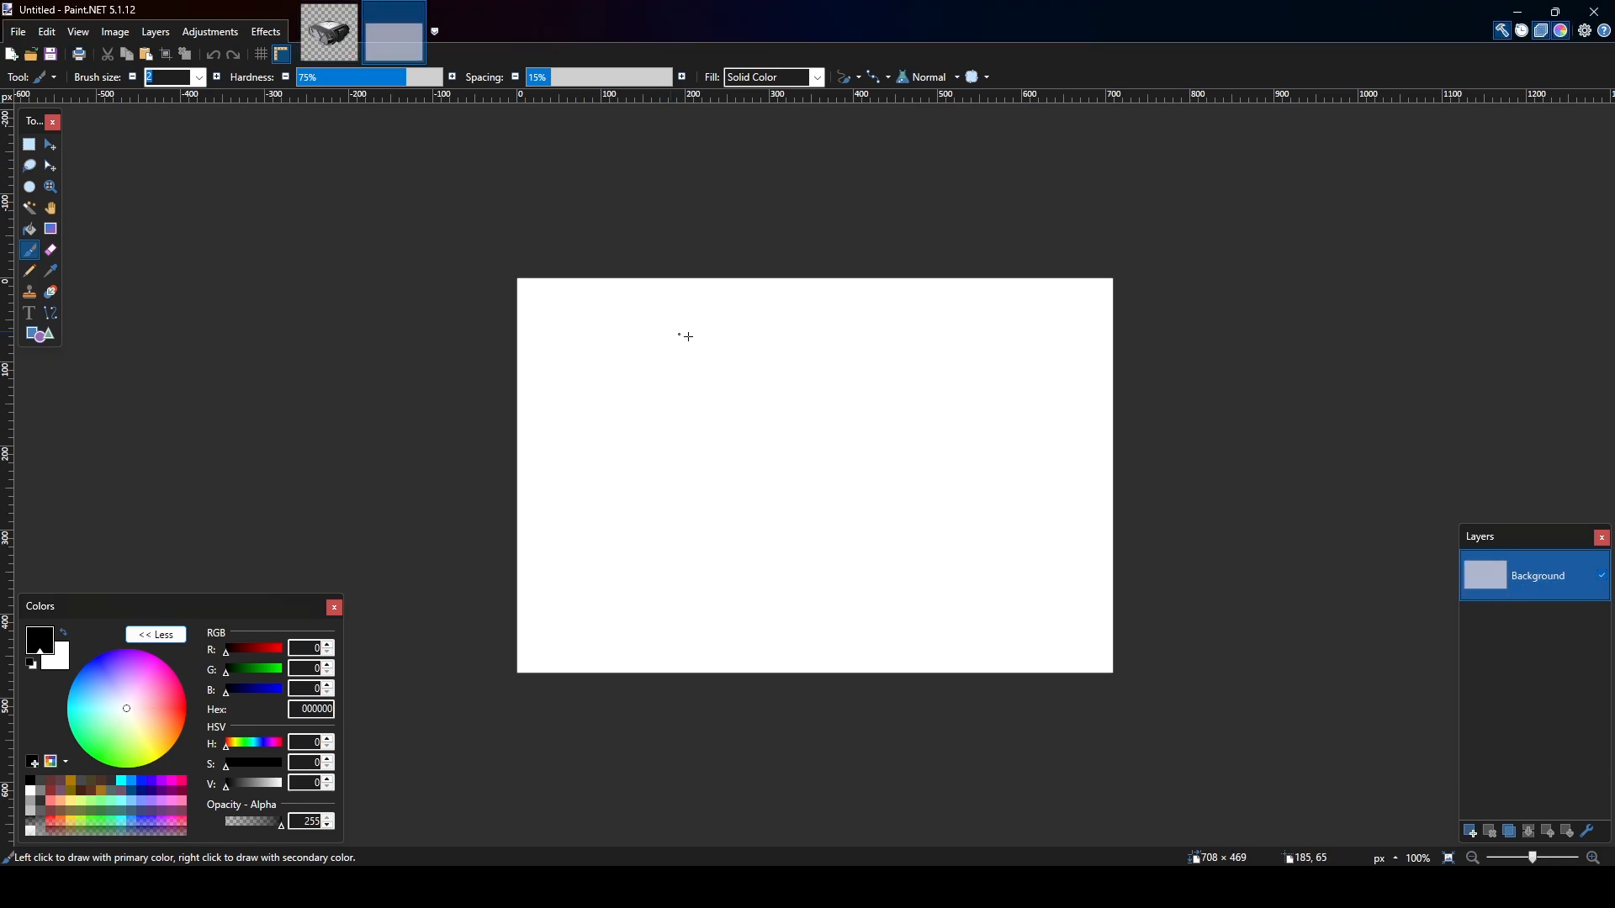
pyautogui.hotkey('ctrl', 'v')
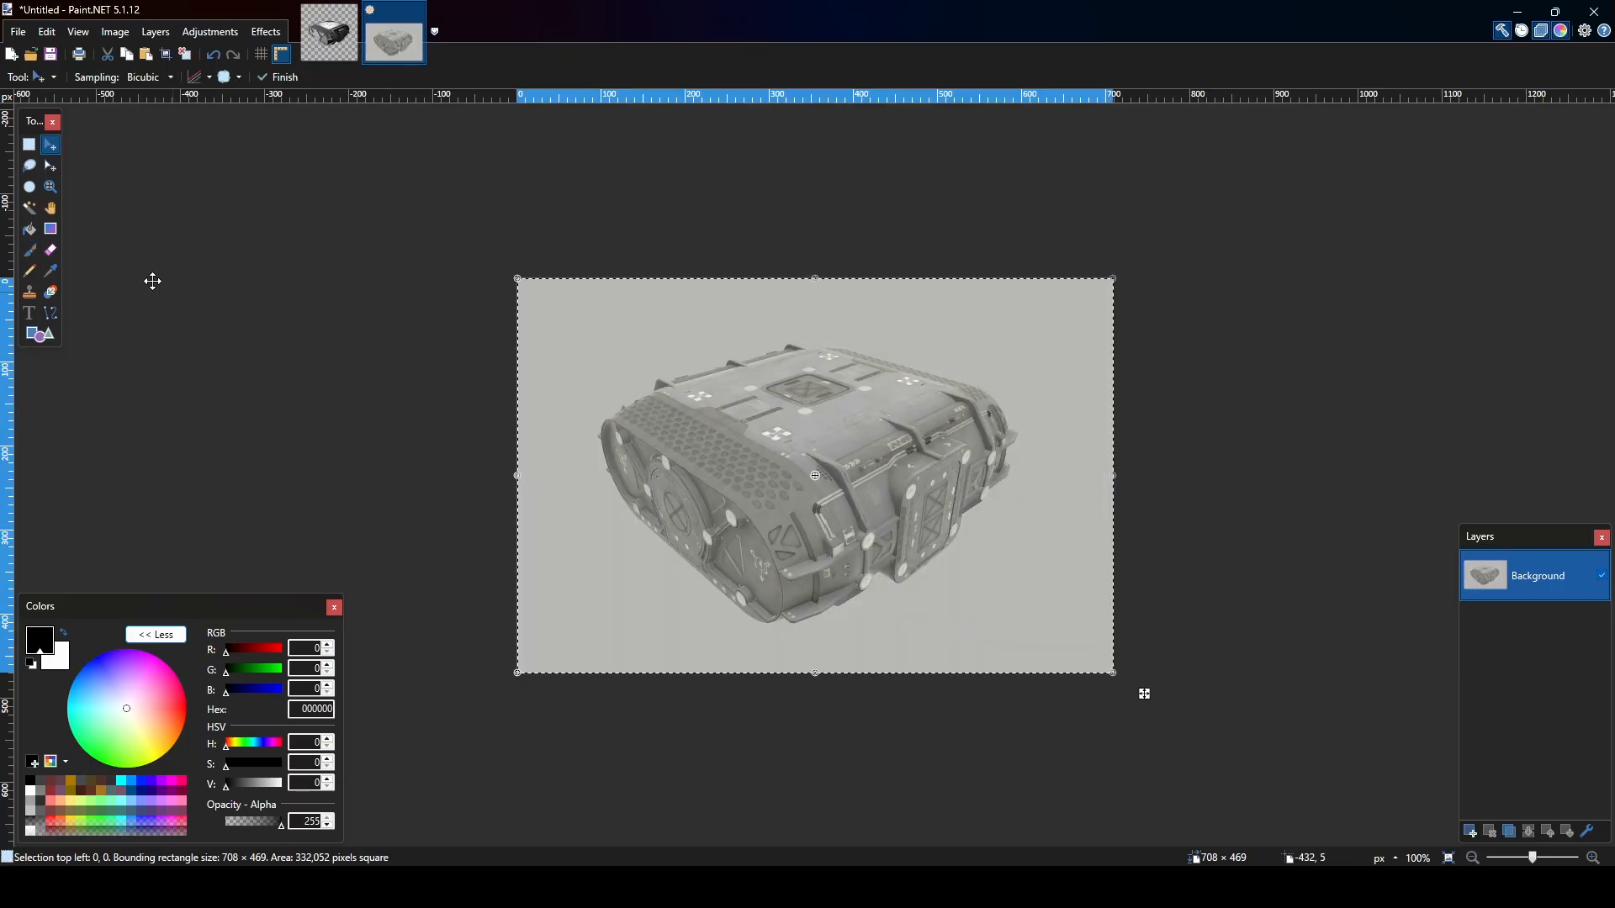
# Select the grey background around the hab with the Magic Wand at 10% tolerance.
pyautogui.click(31, 208)
pyautogui.click(538, 535)
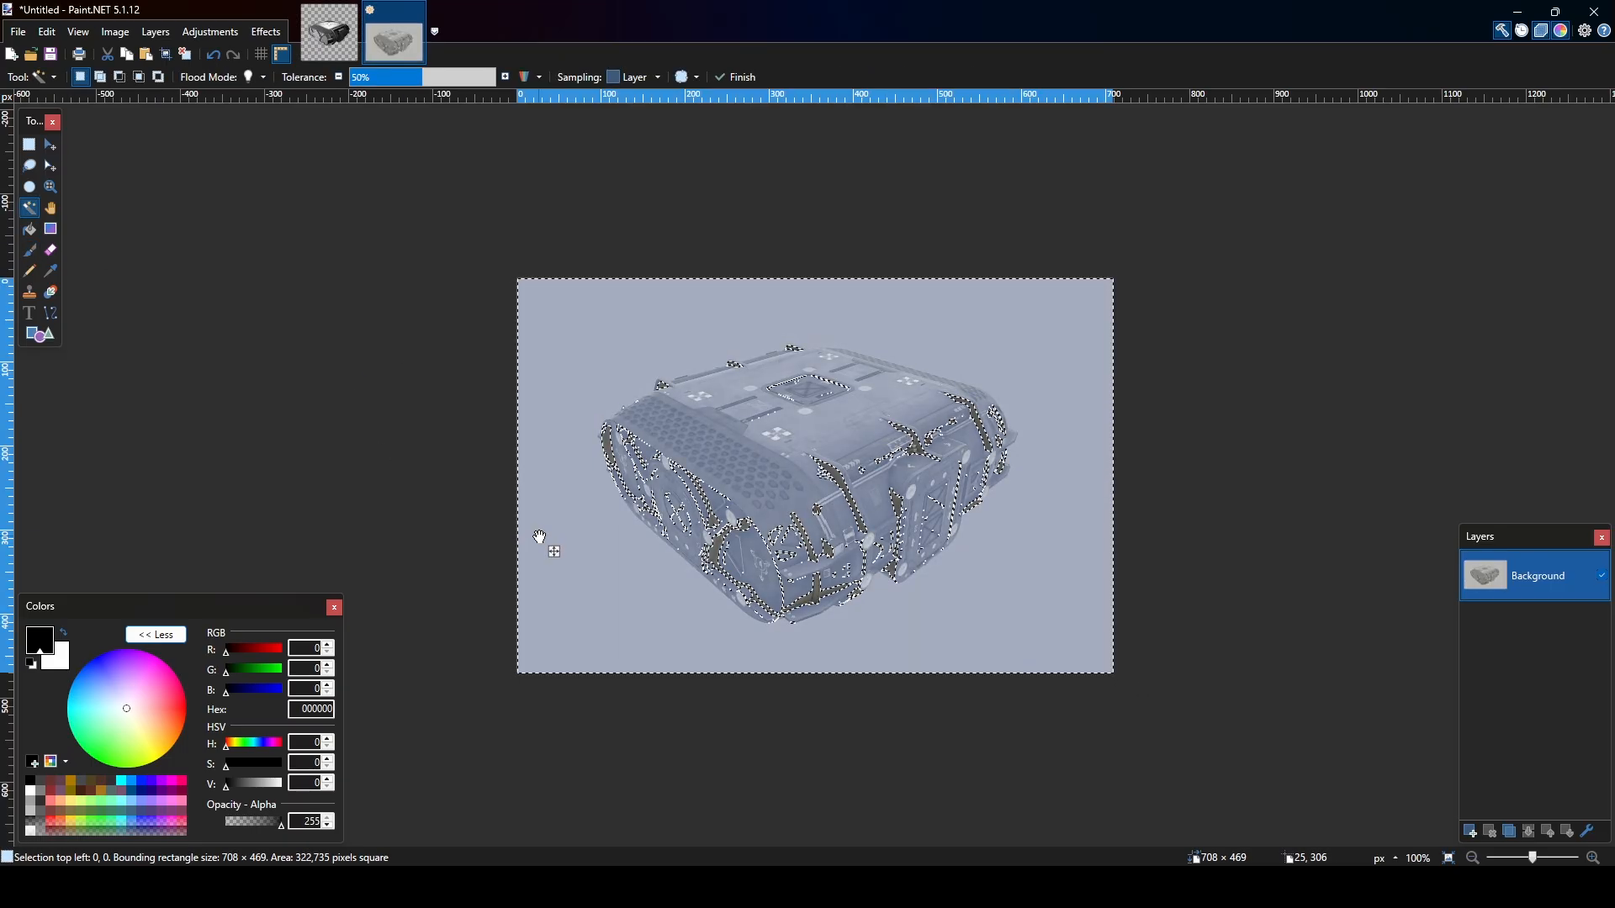
pyautogui.moveTo(416, 76); pyautogui.dragTo(366, 98)
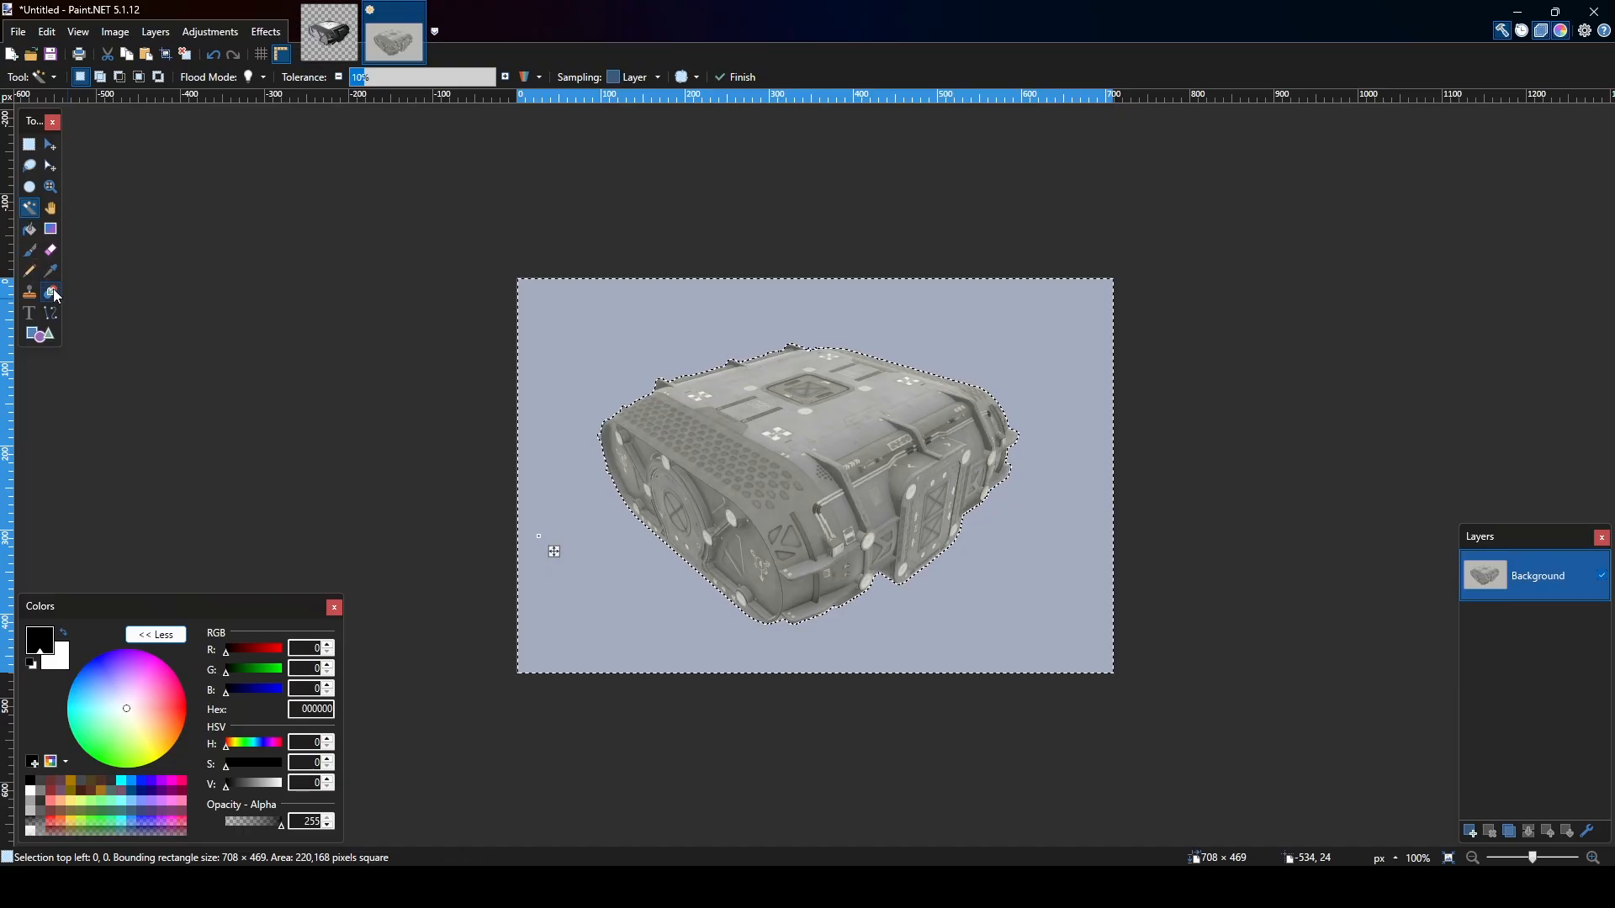
# Erase the selected grey background with the Eraser at brush size 85, and clear the selection.
pyautogui.click(55, 257)
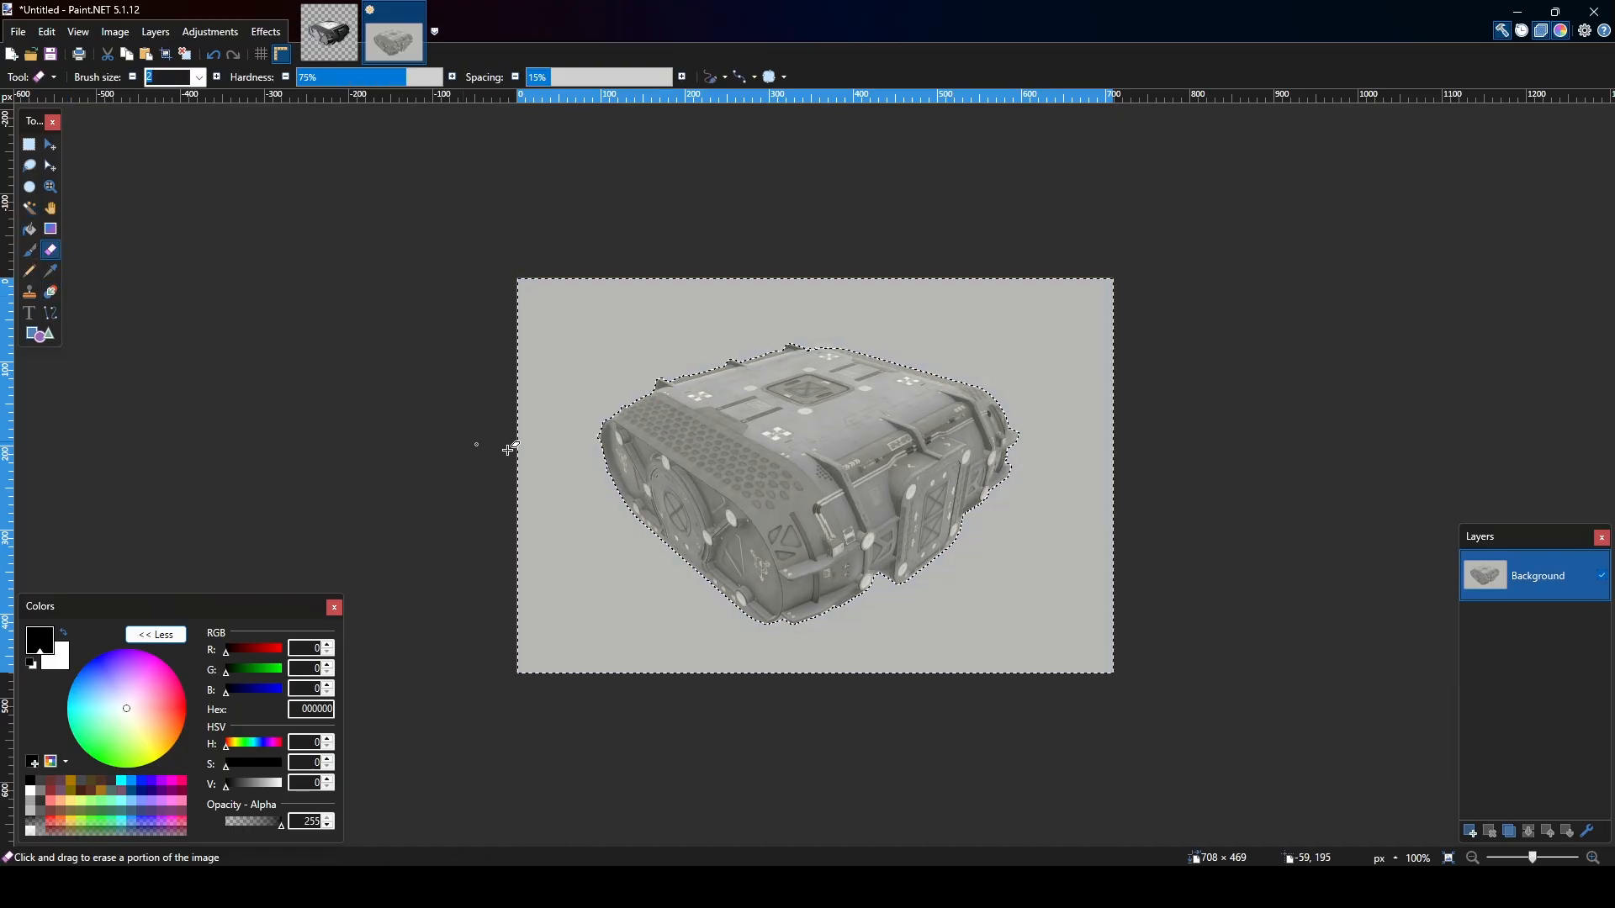
pyautogui.click(199, 81)
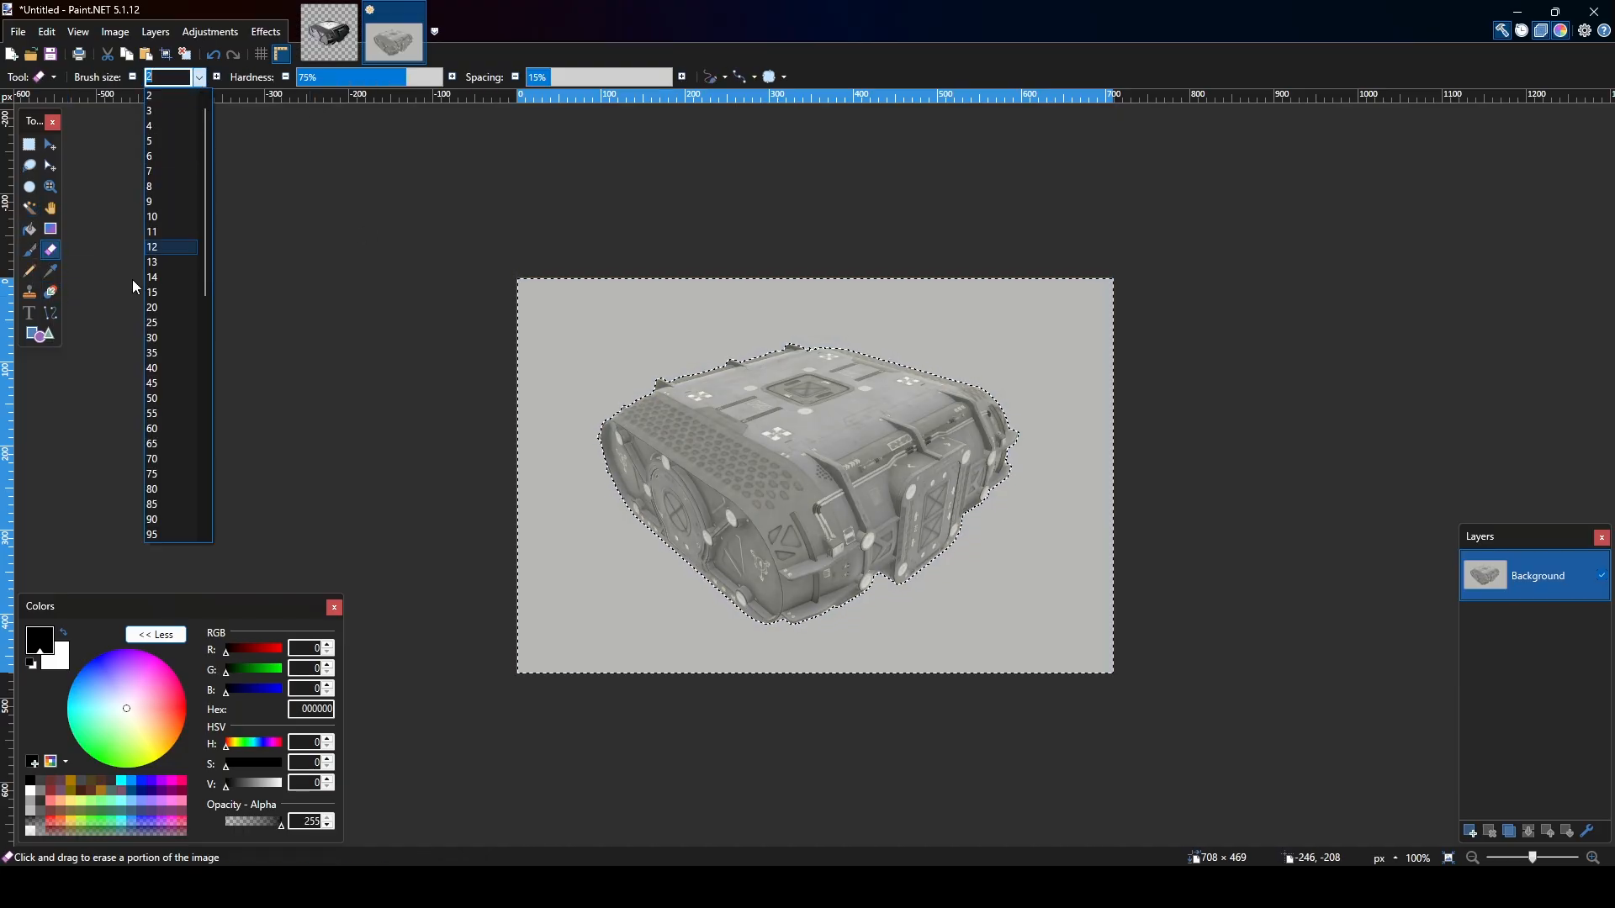
pyautogui.click(201, 509)
pyautogui.moveTo(525, 370)
pyautogui.mouseDown()
pyautogui.moveTo(623, 278)
pyautogui.moveTo(731, 270)
pyautogui.moveTo(396, 569)
pyautogui.moveTo(1027, 392)
pyautogui.mouseUp()
pyautogui.click(31, 168)
pyautogui.click(422, 425)
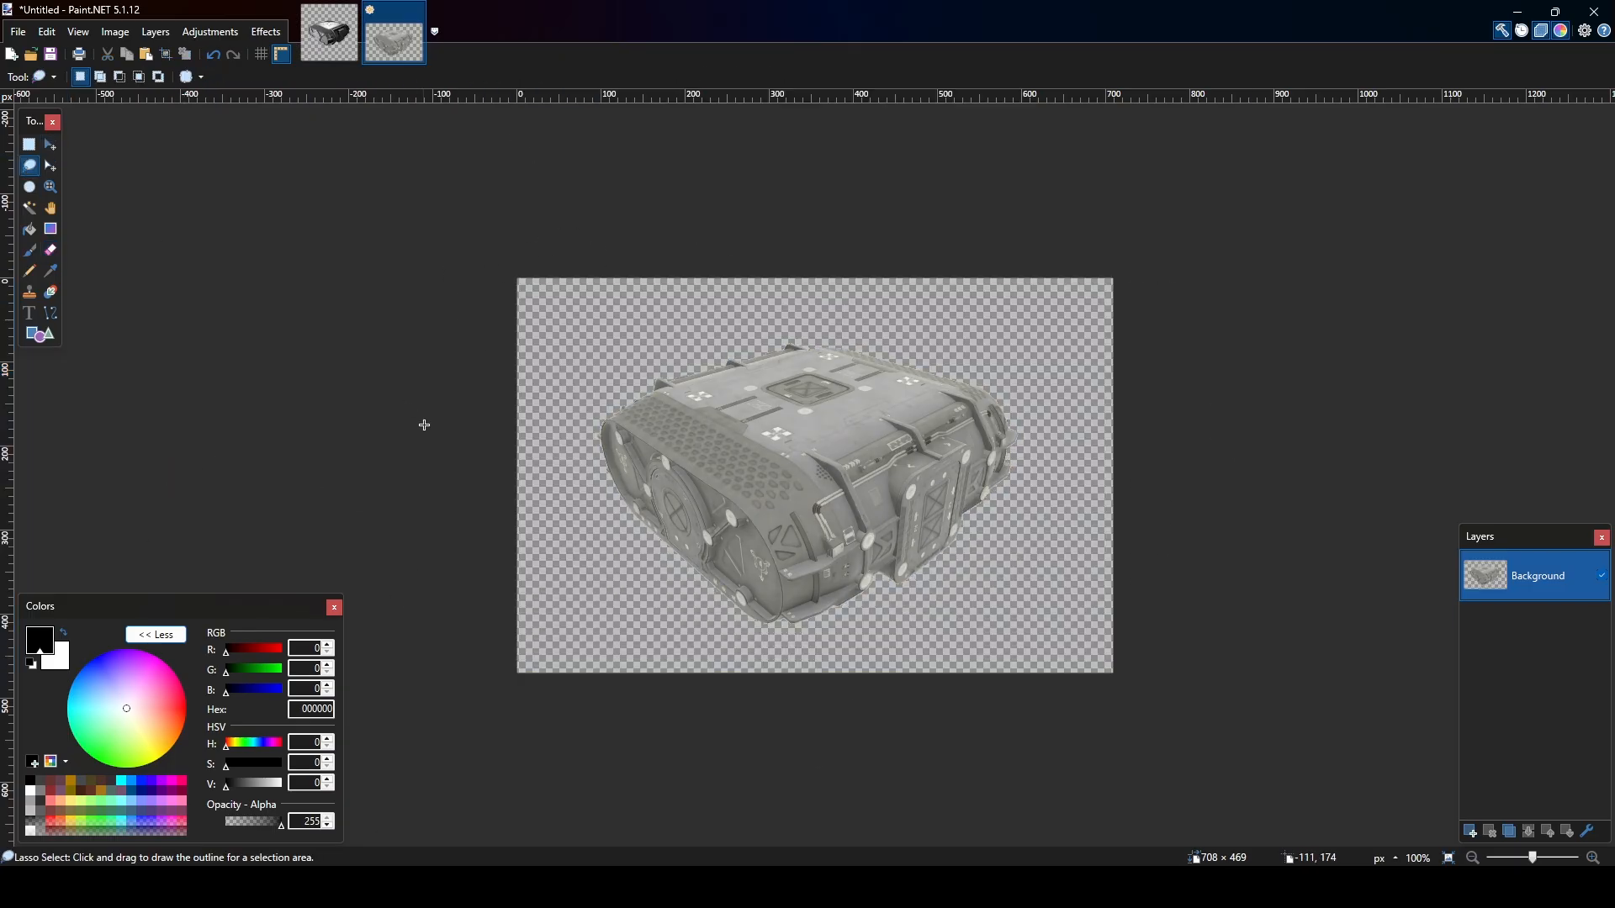
# Select the transparent area around the hab with the Magic Wand and invert the selection to cover only the hab.
pyautogui.click(304, 23)
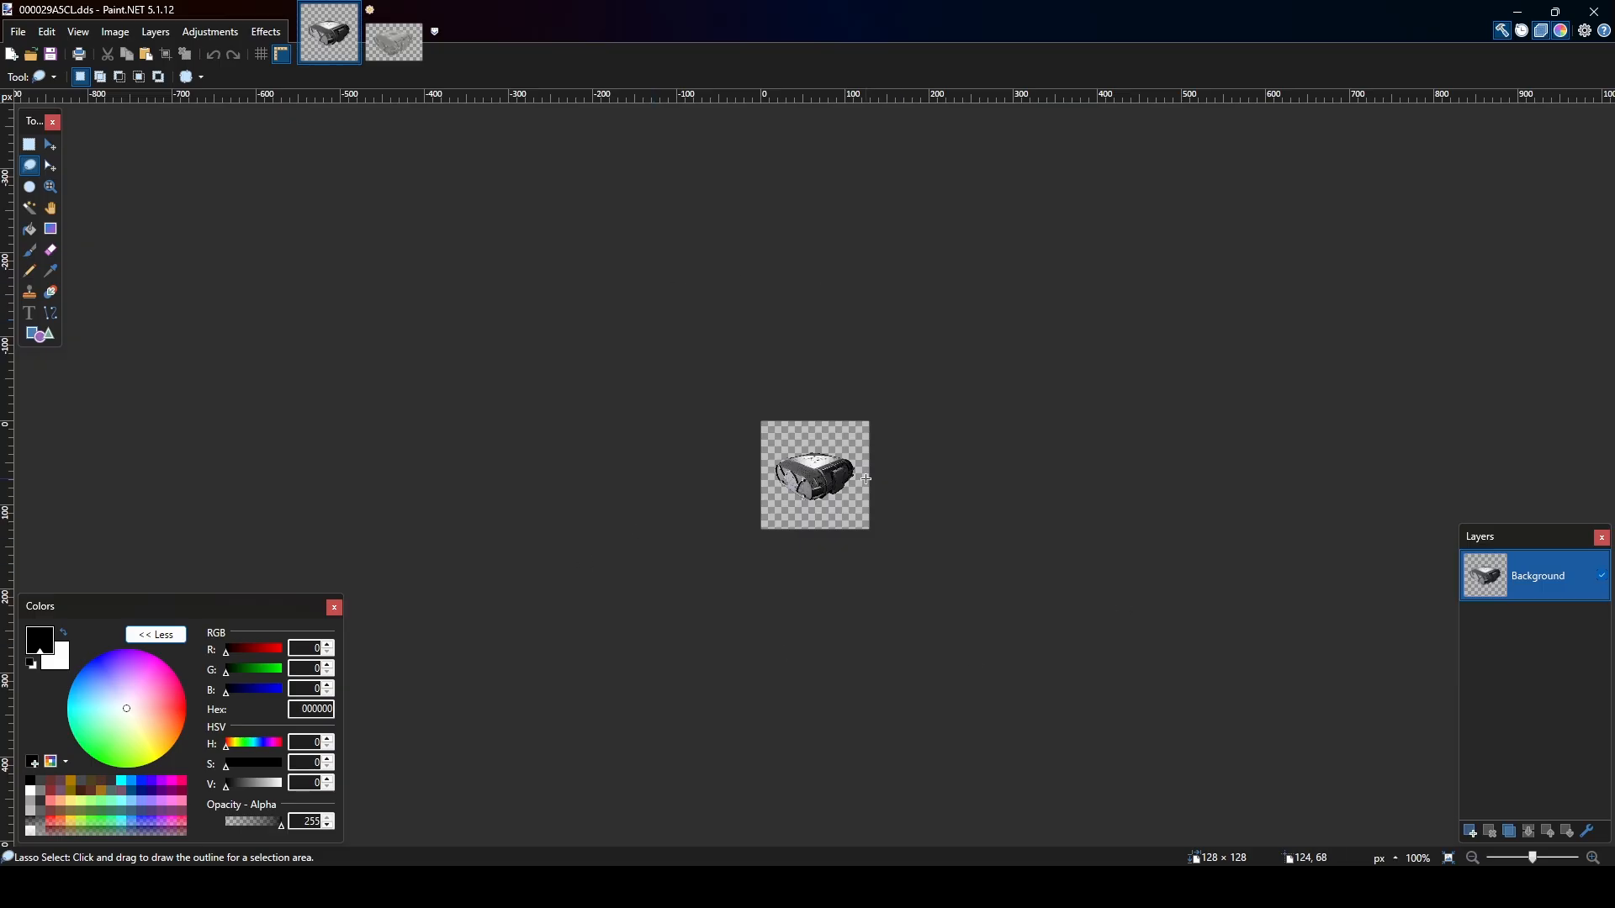
pyautogui.click(393, 40)
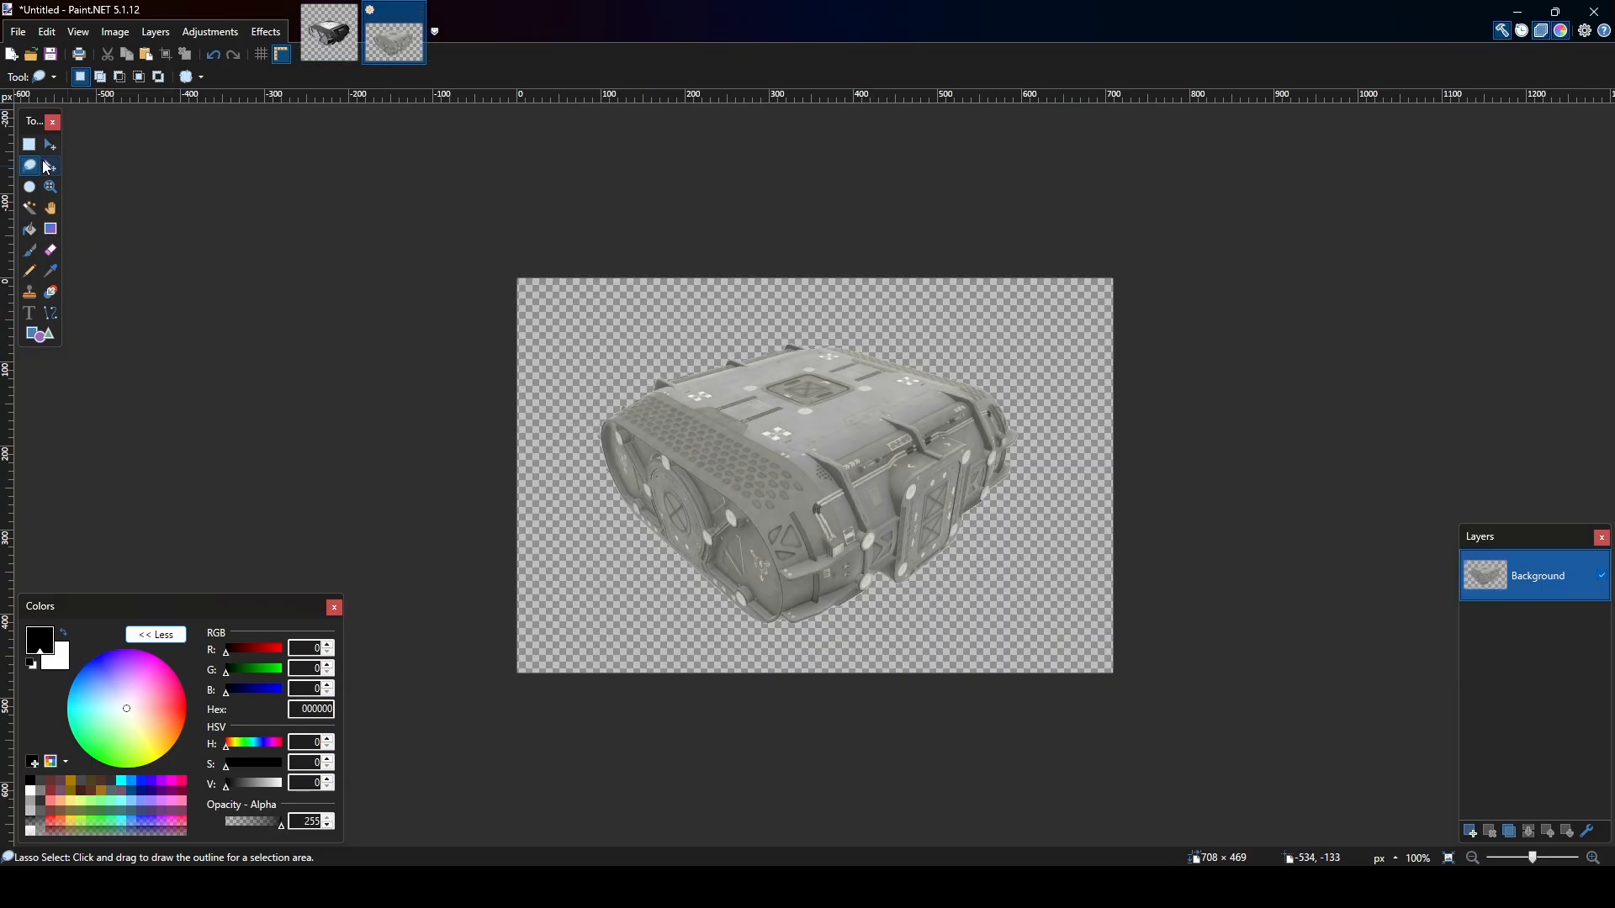
pyautogui.click(31, 210)
pyautogui.click(634, 559)
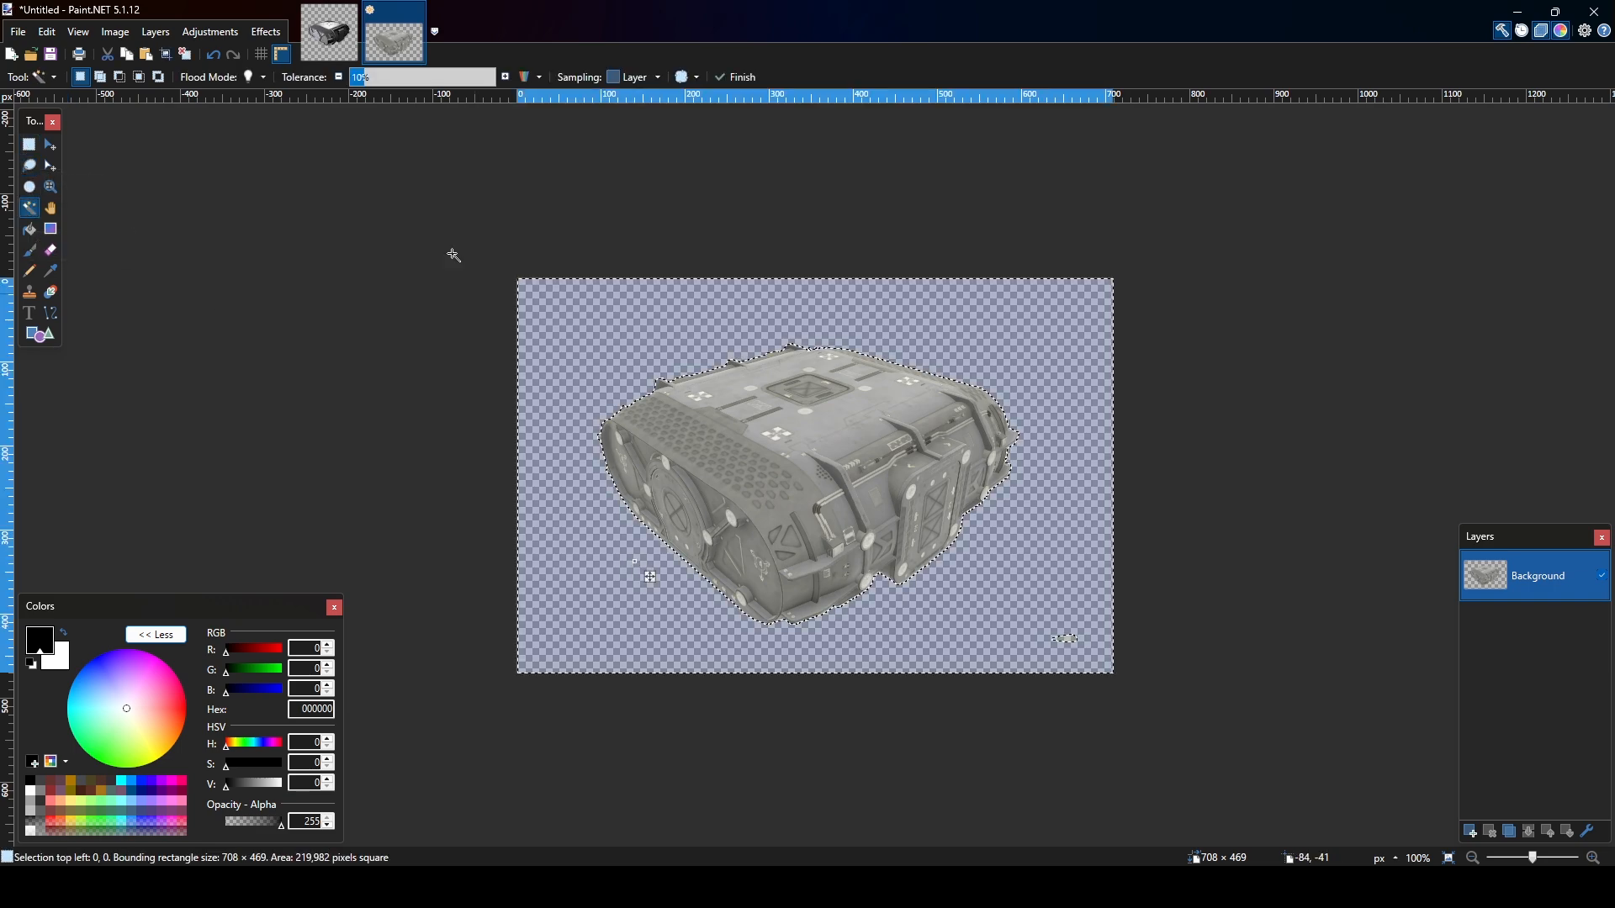
pyautogui.click(123, 39)
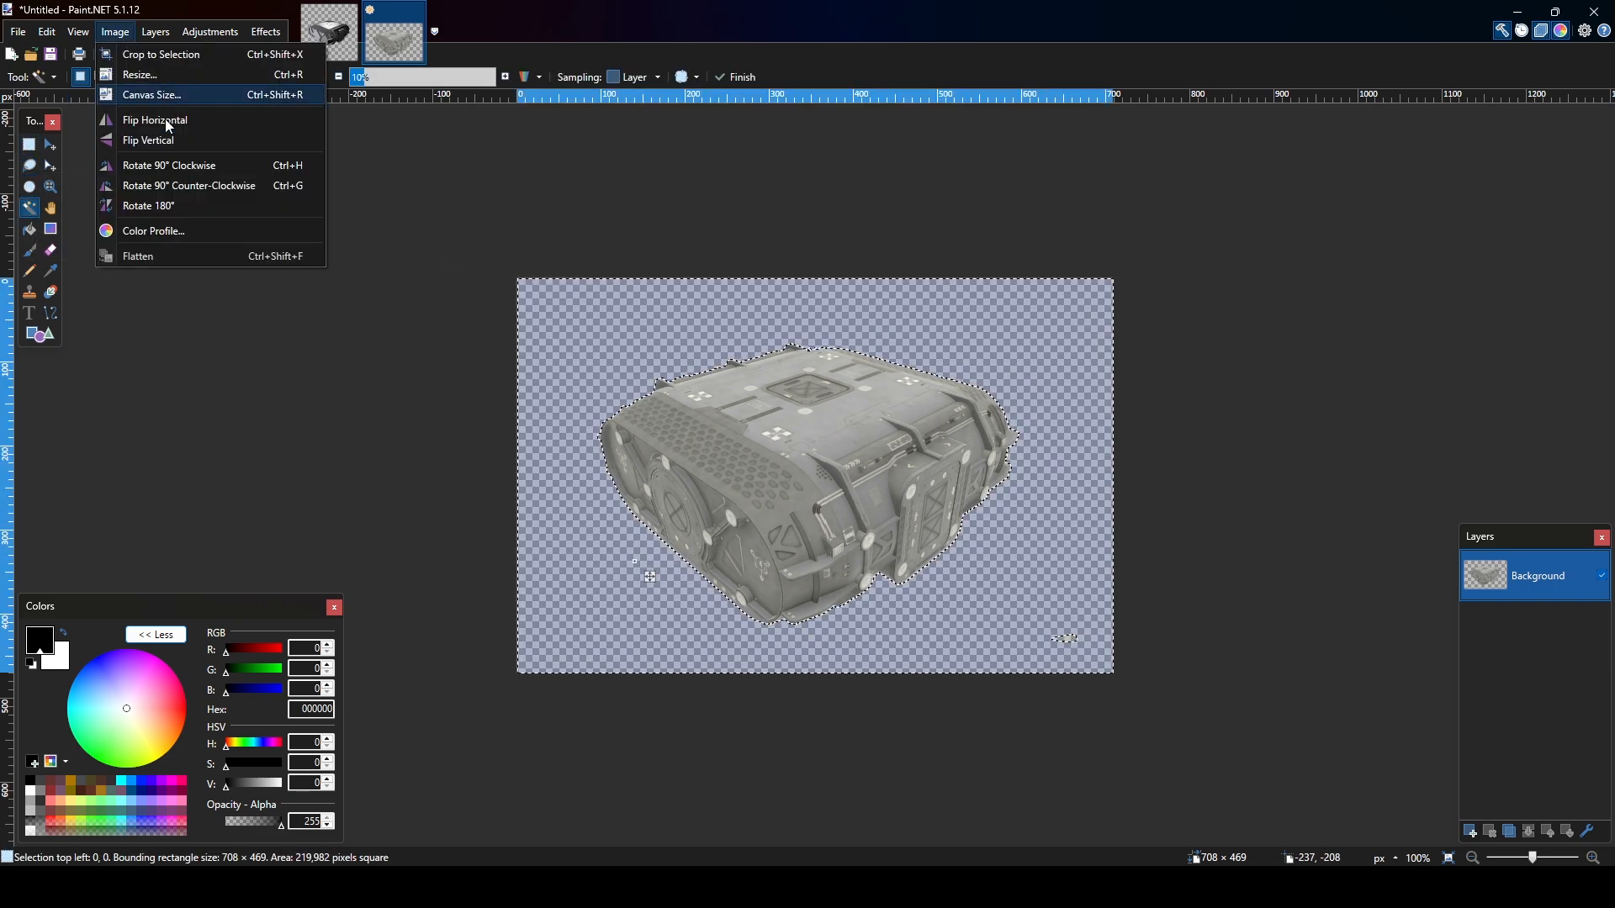
pyautogui.moveTo(77, 31)
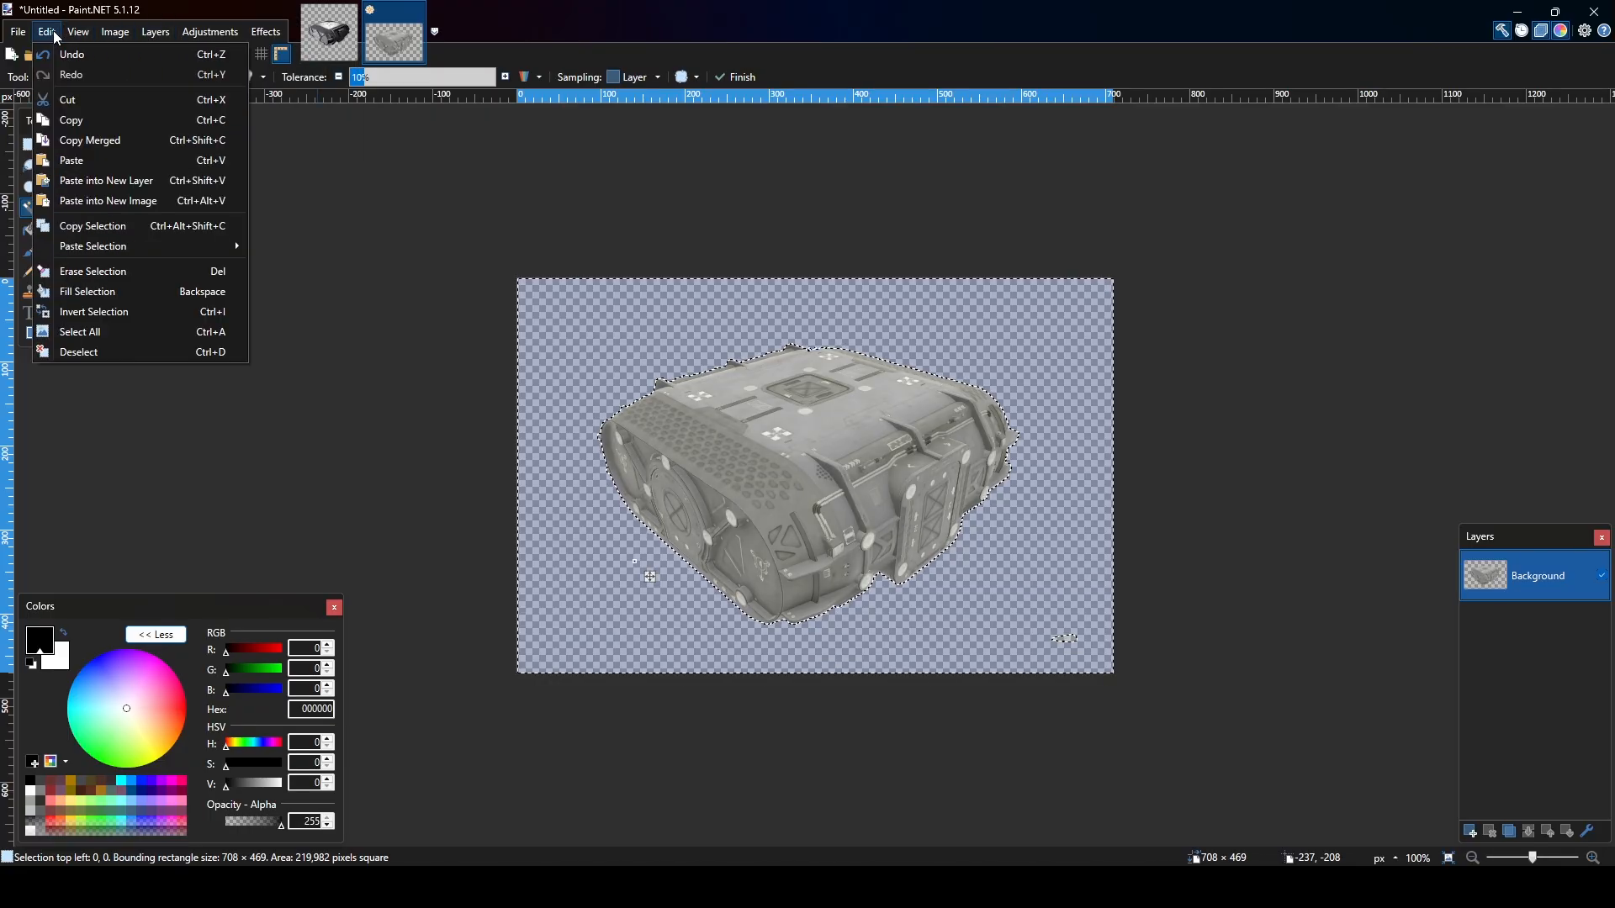
pyautogui.click(98, 312)
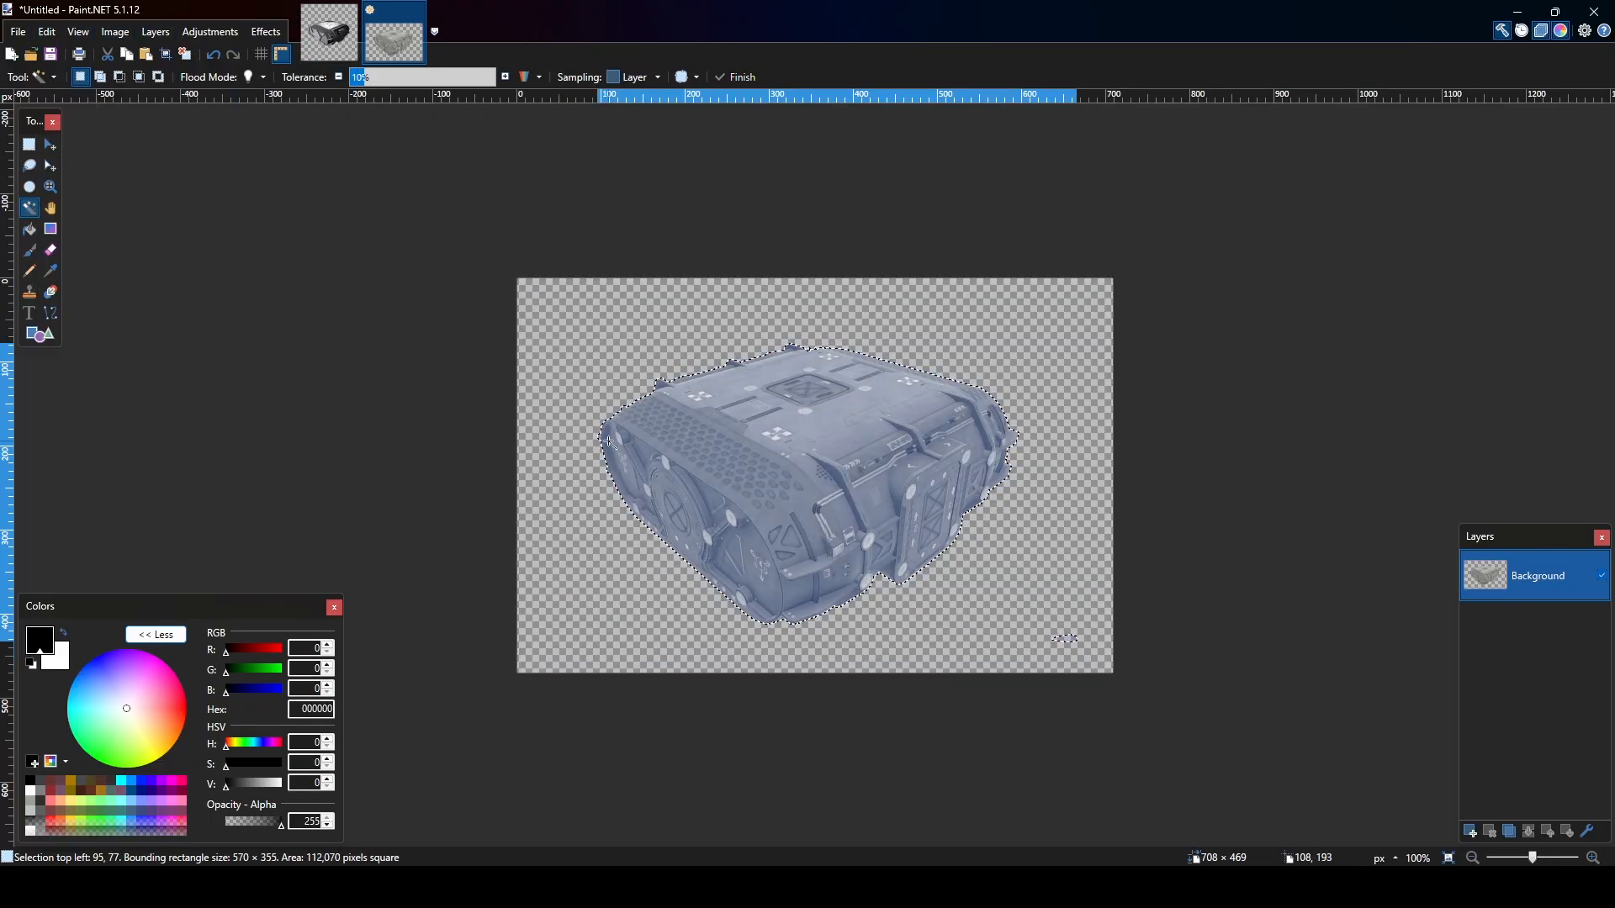
# Paste the cut-out hab into 000029A5CL.dds, scale it to about 131 × 82 pixels and position it over the old icon.
pyautogui.click(320, 50)
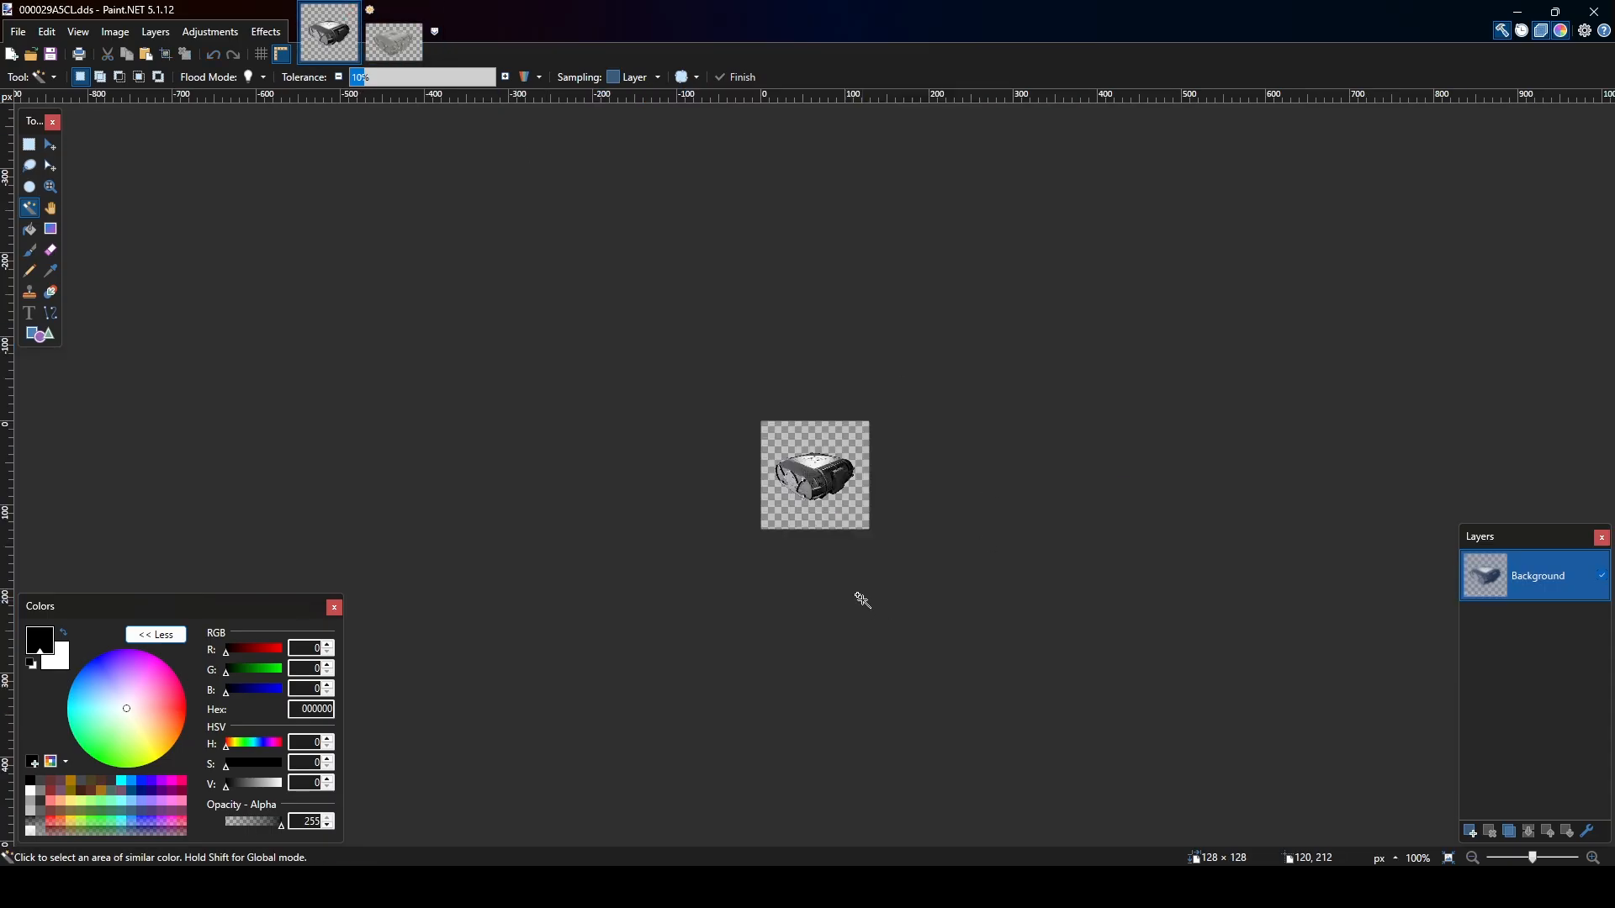
pyautogui.hotkey('ctrl', 'v')
pyautogui.click(708, 583)
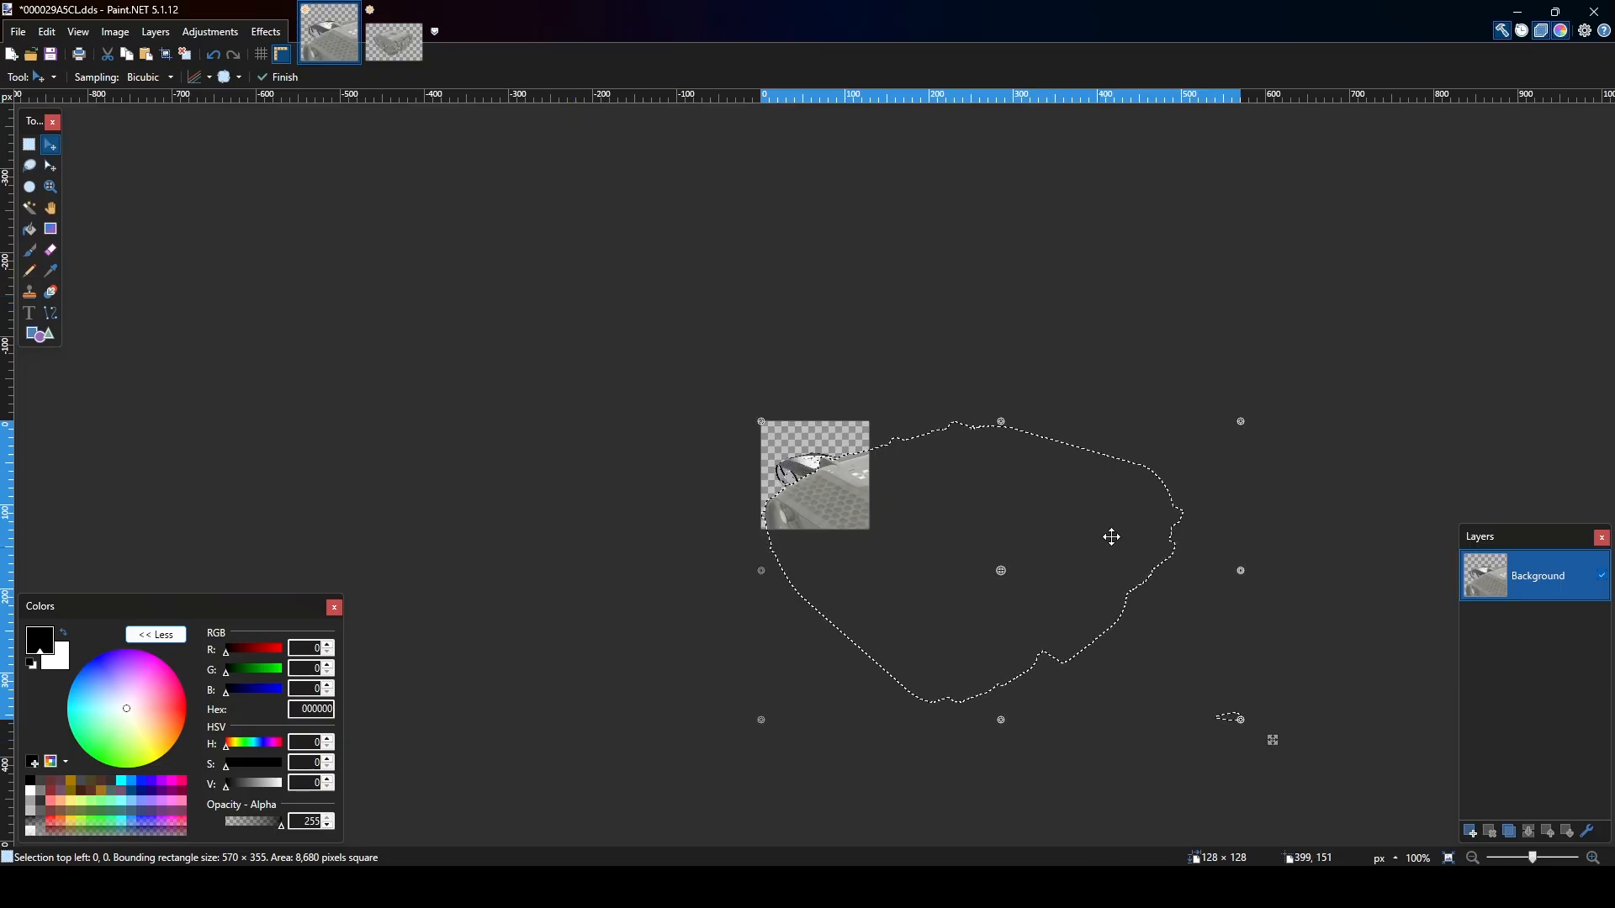
pyautogui.moveTo(1240, 716); pyautogui.dragTo(908, 531)
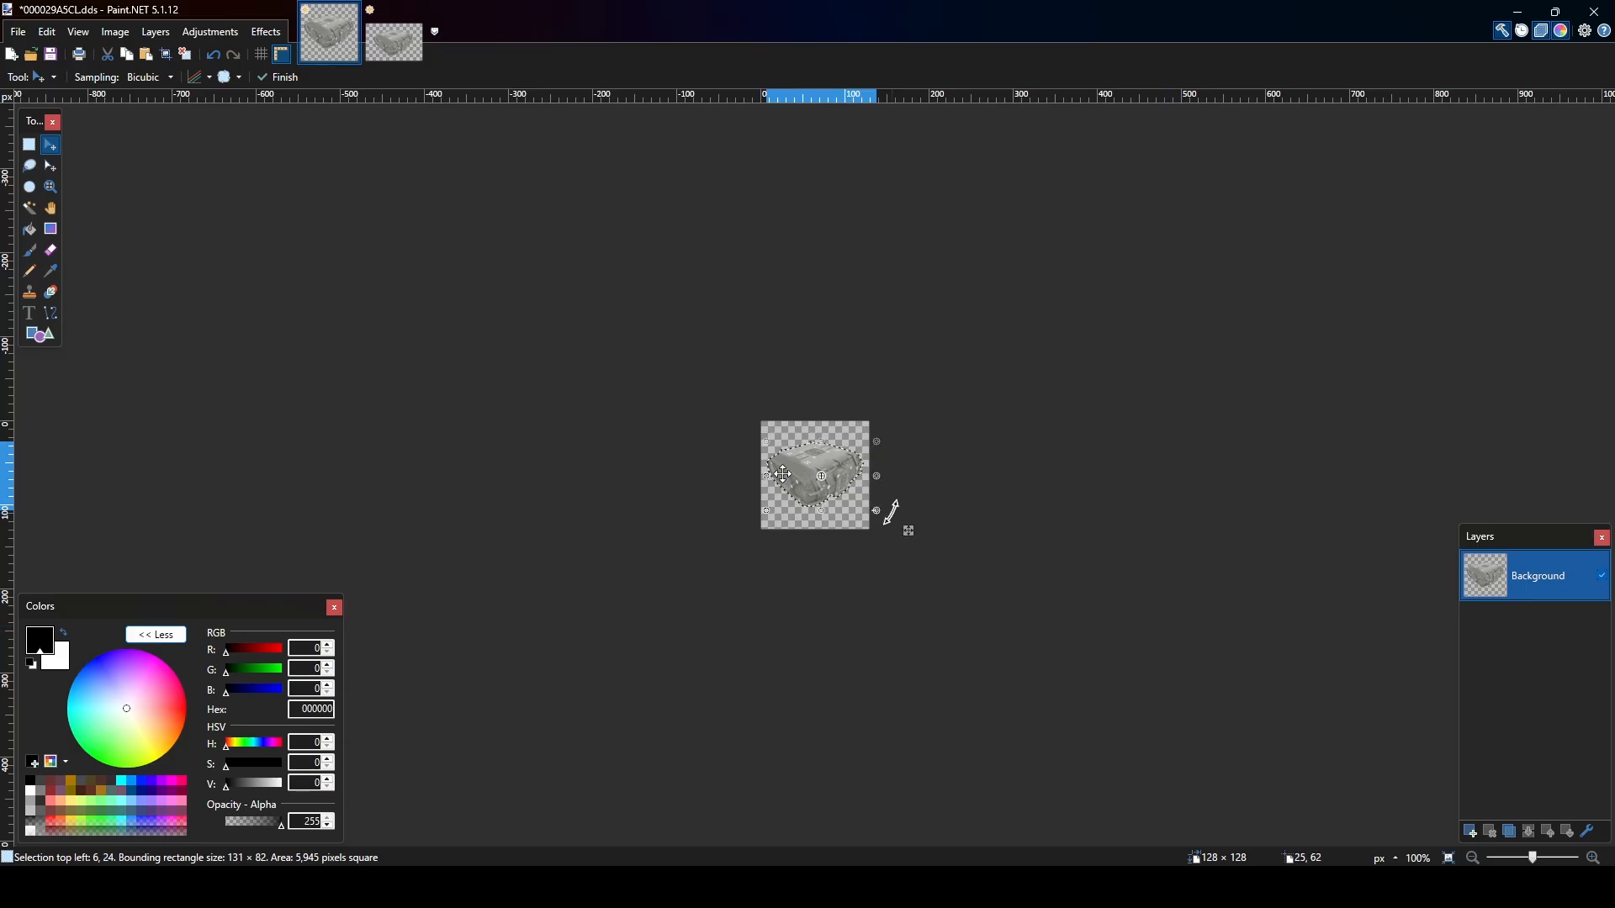
# Check the icon's pixel dimensions in the Resize settings without changing them.
pyautogui.click(126, 37)
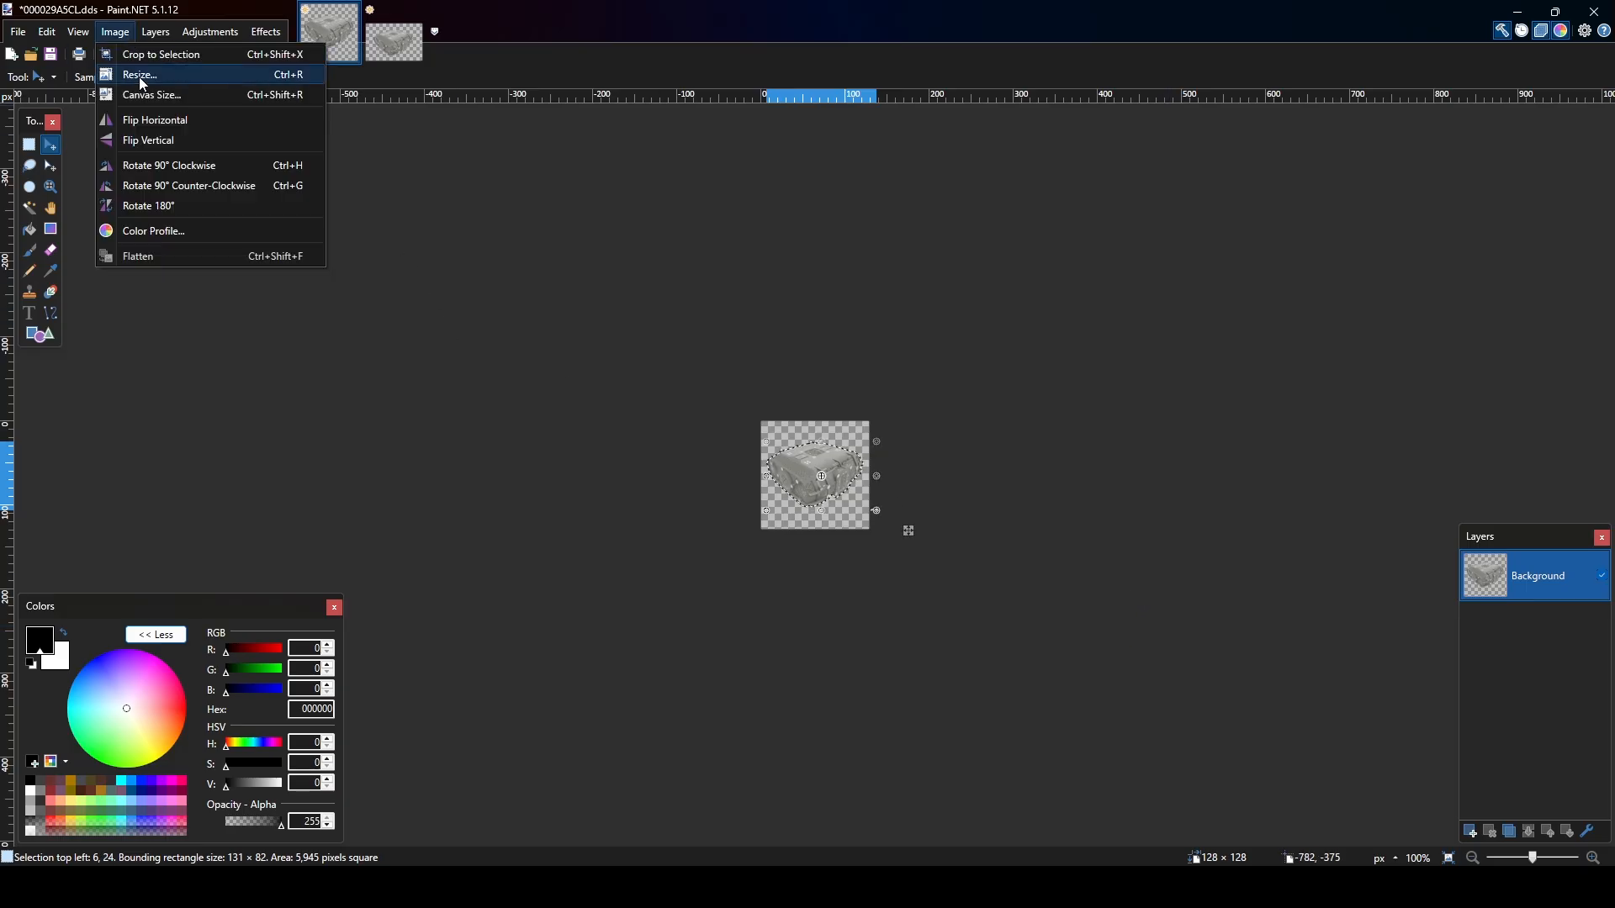
pyautogui.click(139, 75)
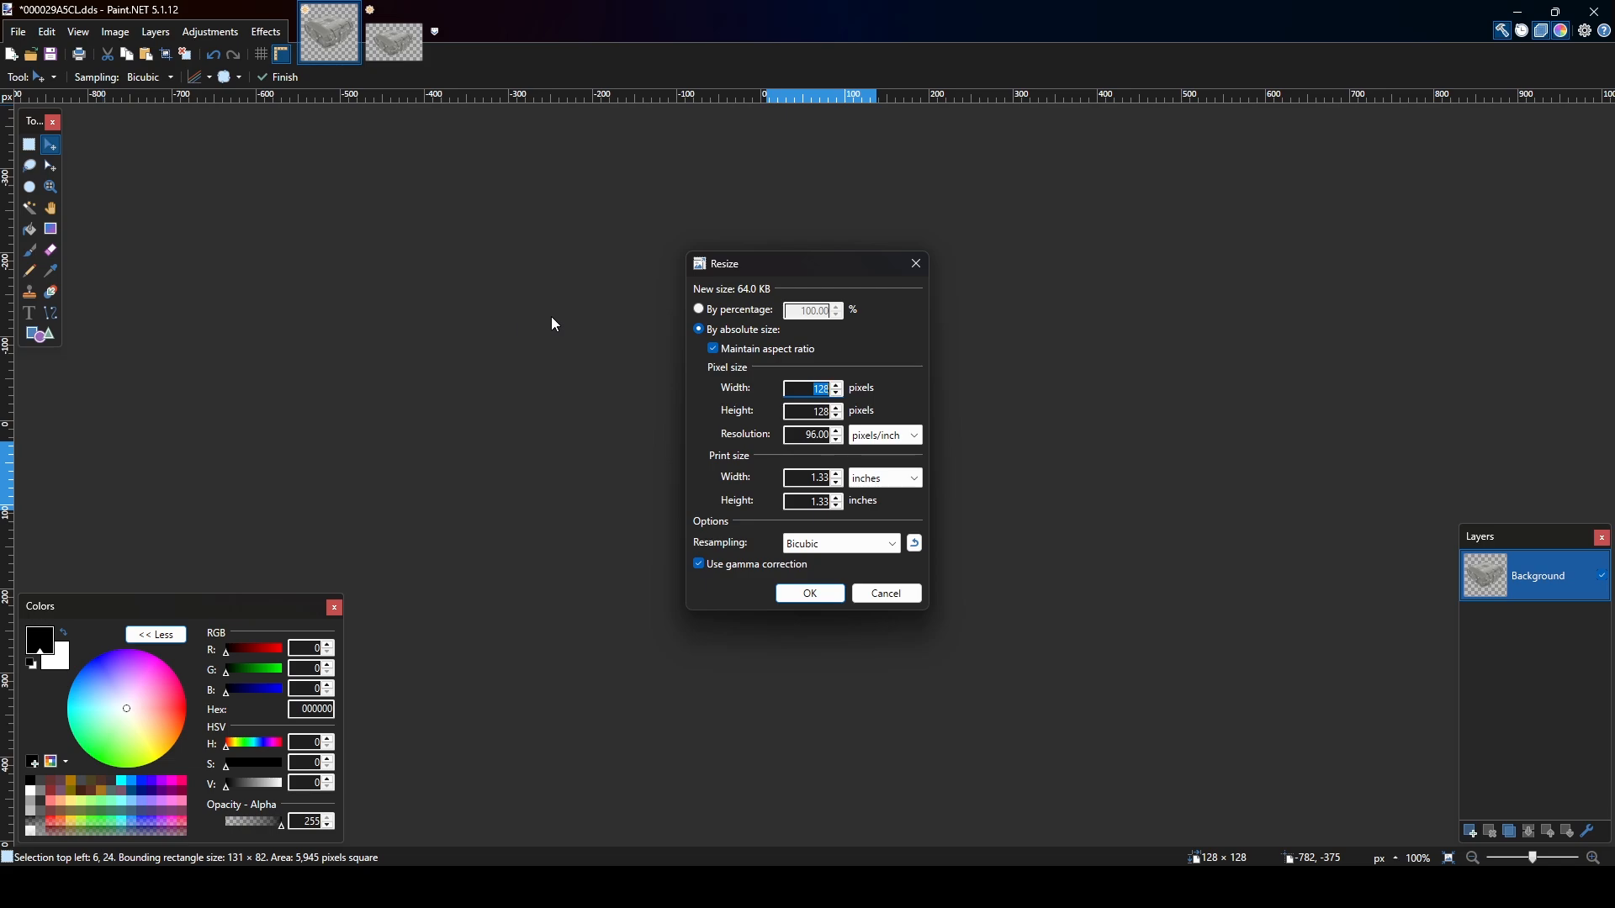
pyautogui.click(883, 594)
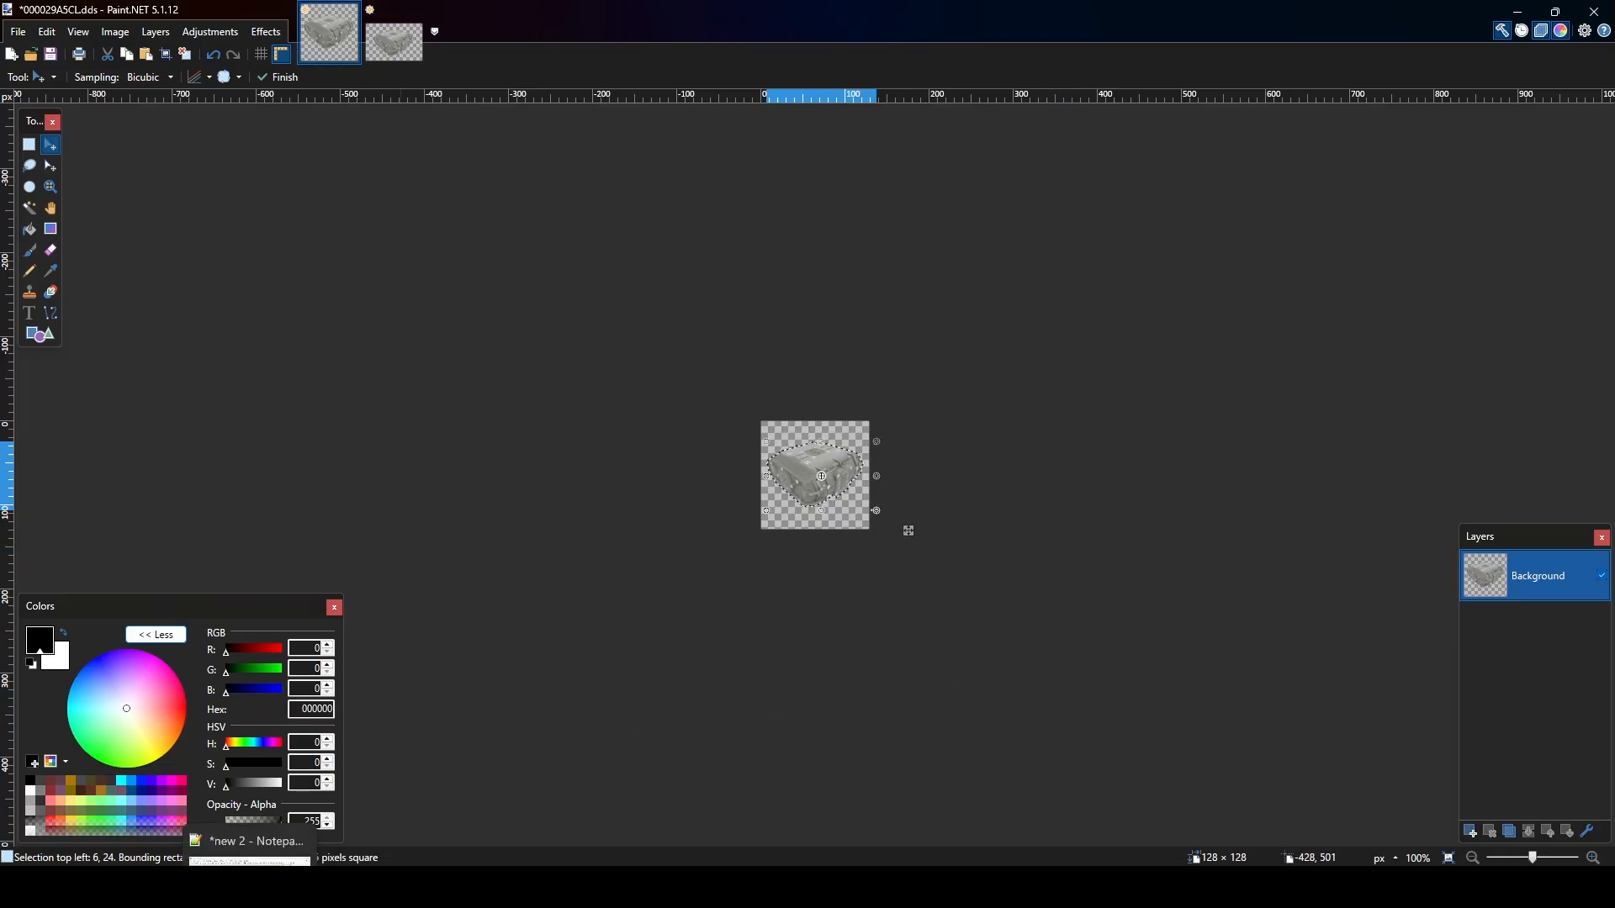
# Save the finished hab icon as a new DirectDraw Surface file named example.dds in the KanesCFE.esm icons folder.
pyautogui.click(251, 887)
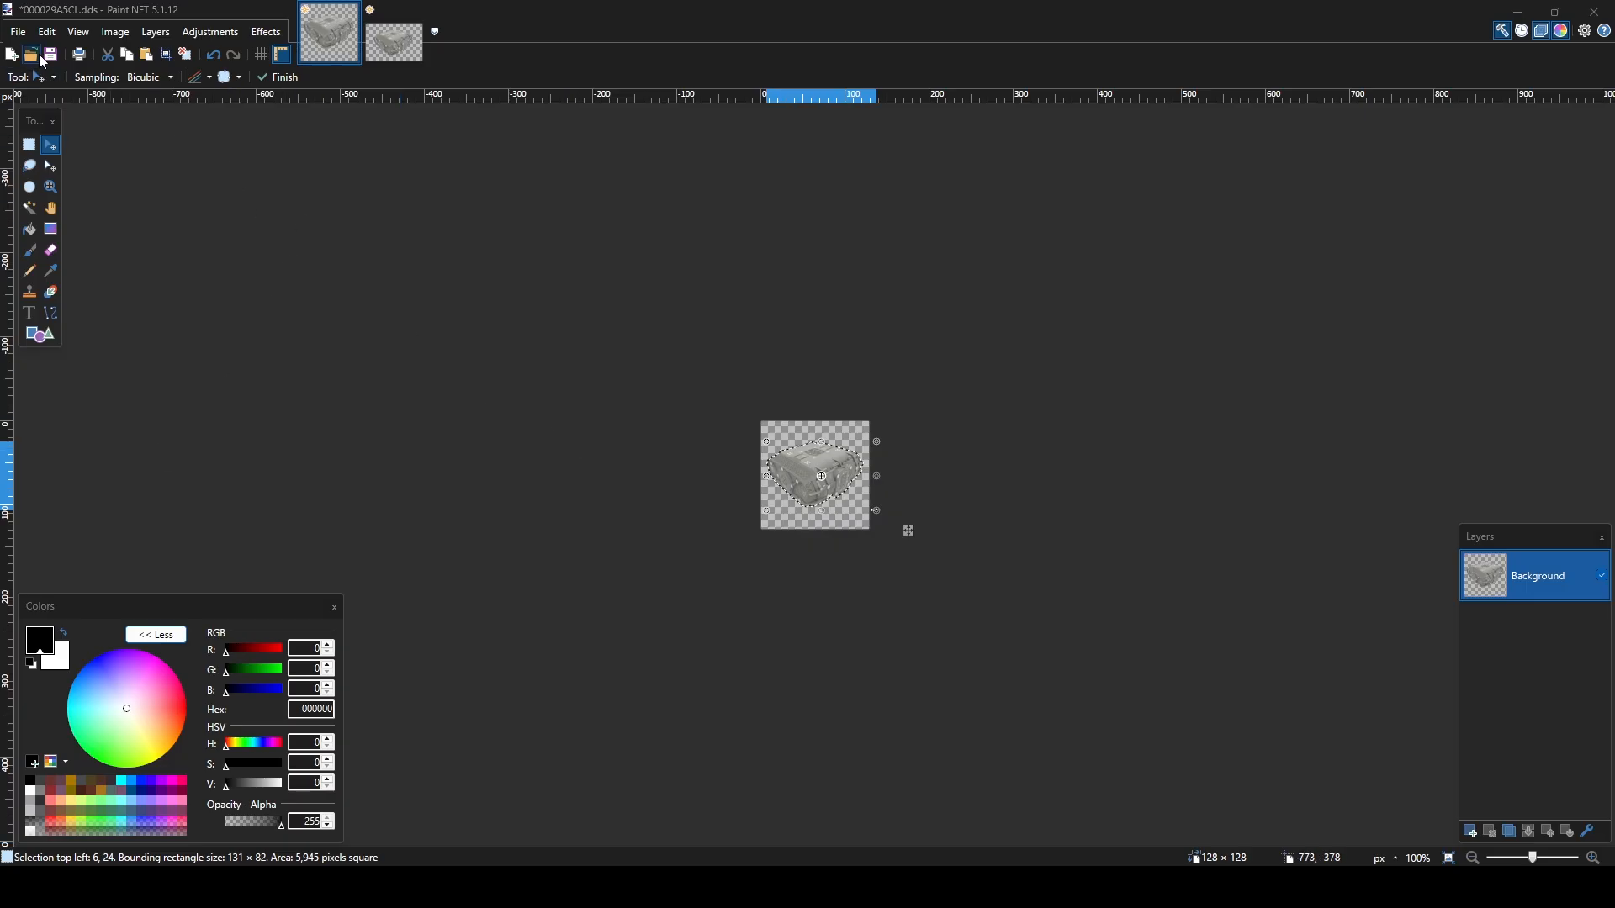
pyautogui.click(27, 39)
pyautogui.click(55, 158)
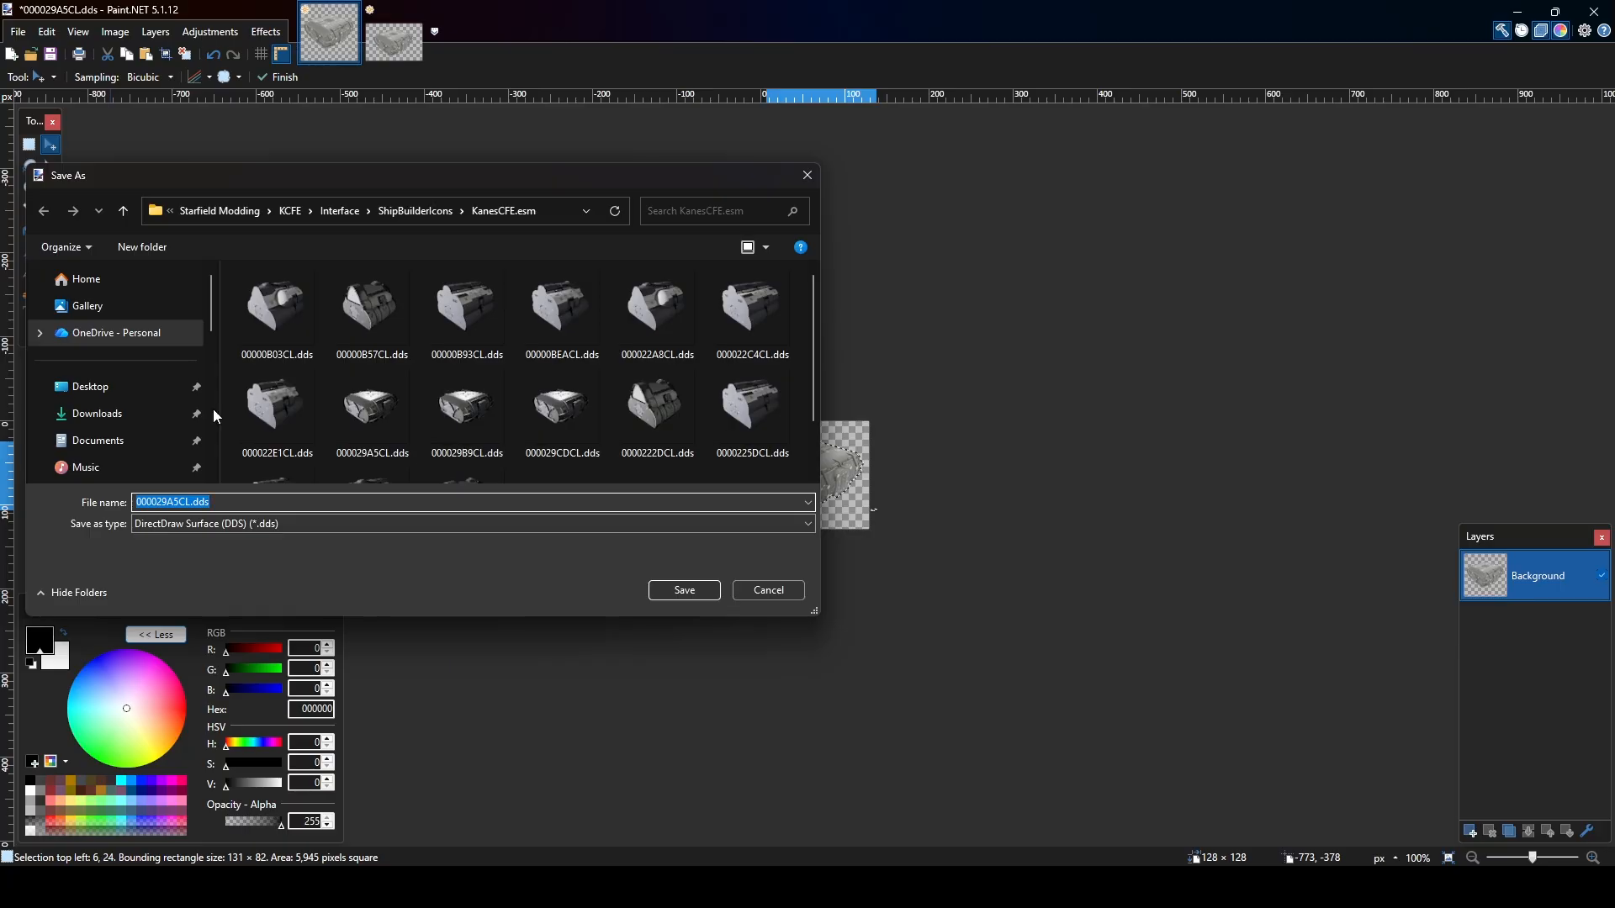
pyautogui.write('example')
pyautogui.click(697, 591)
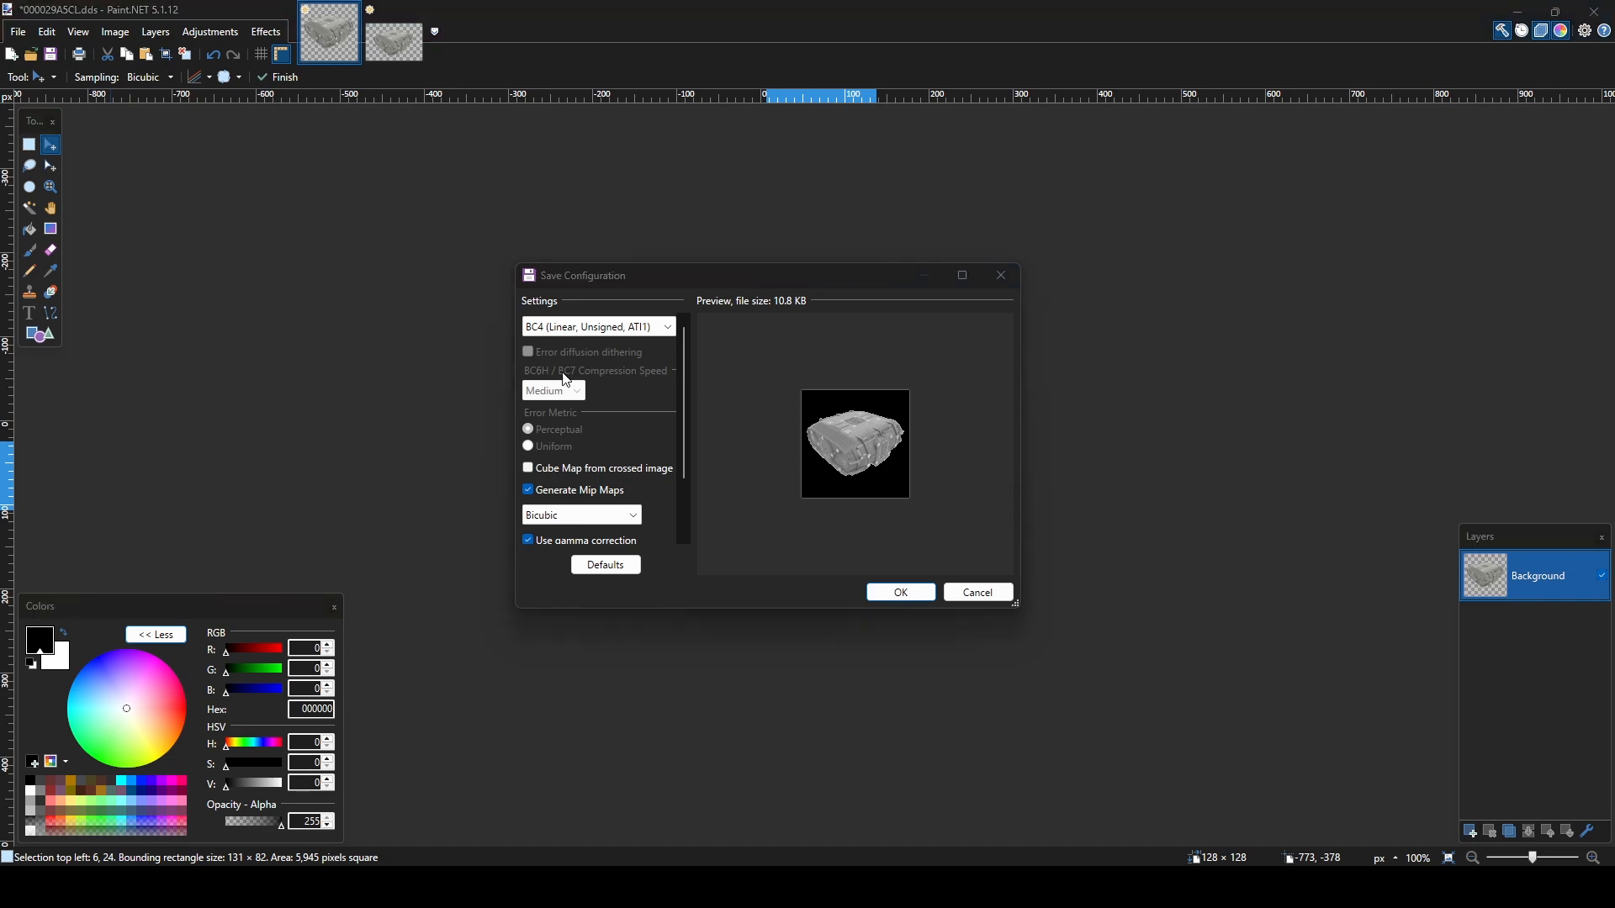
# Set the DDS compression format to BC3 (Linear, DXT5) and complete the save.
pyautogui.click(643, 332)
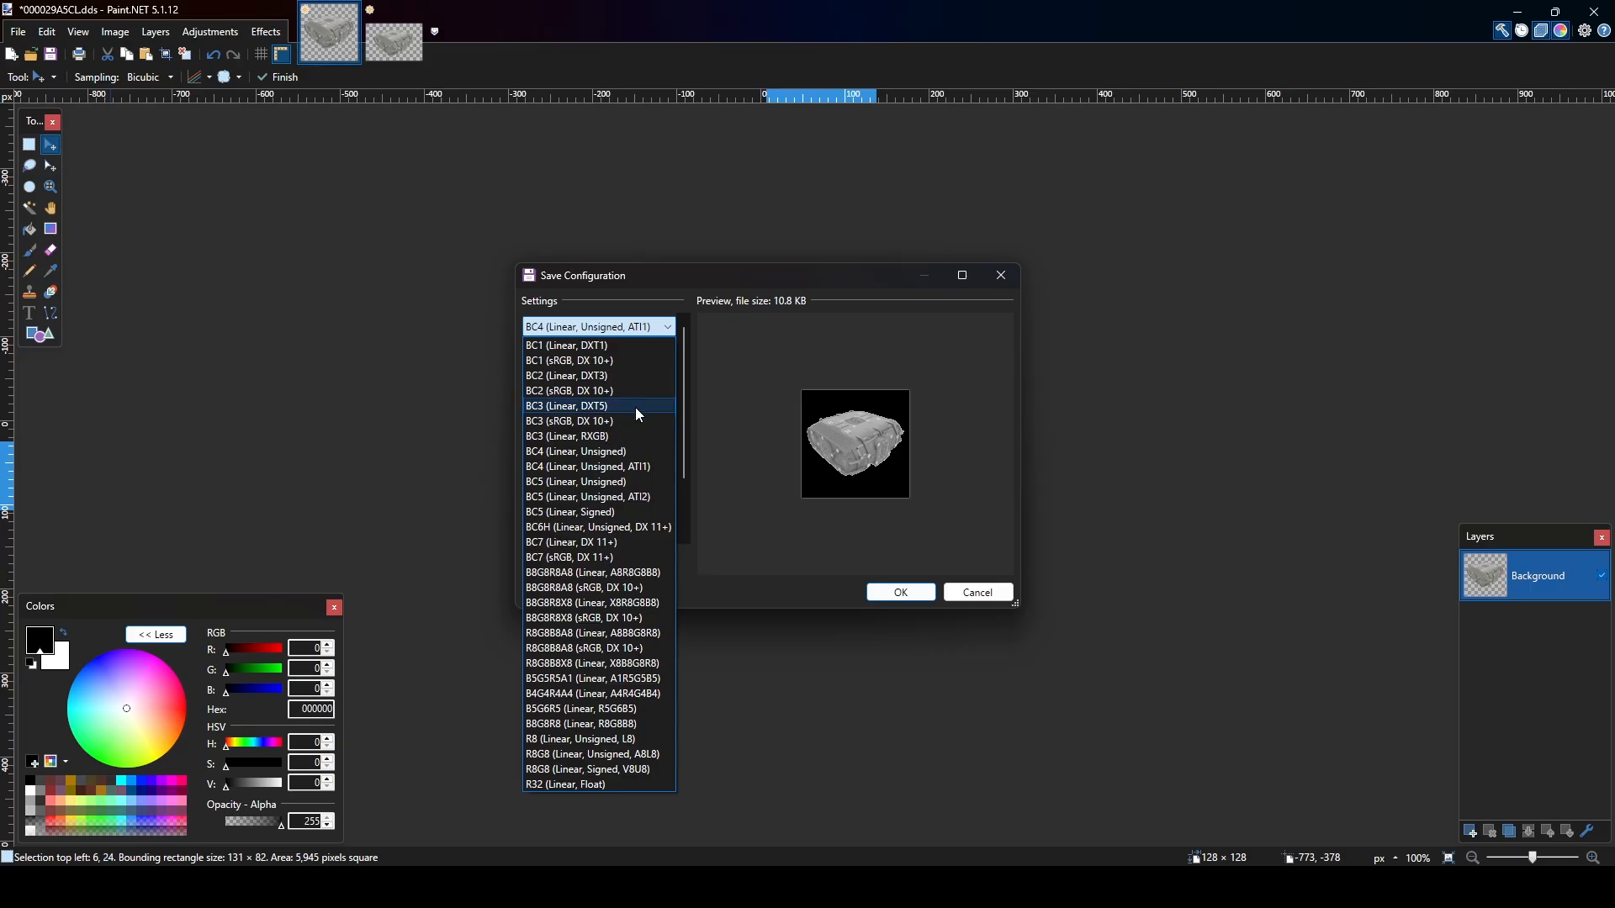
pyautogui.click(606, 409)
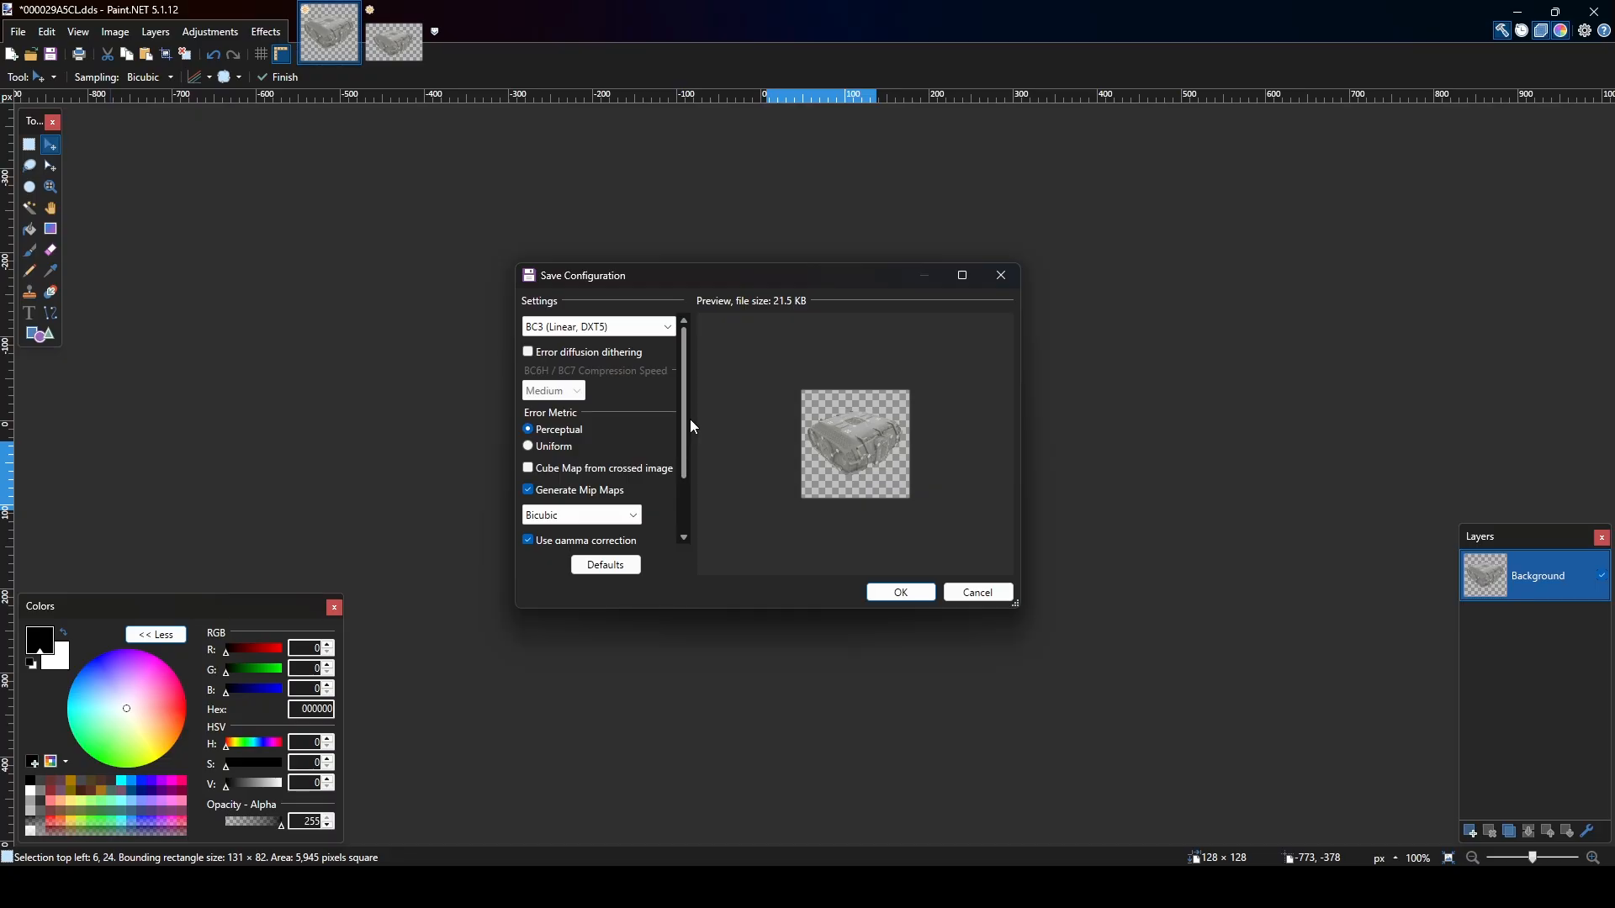
pyautogui.click(902, 594)
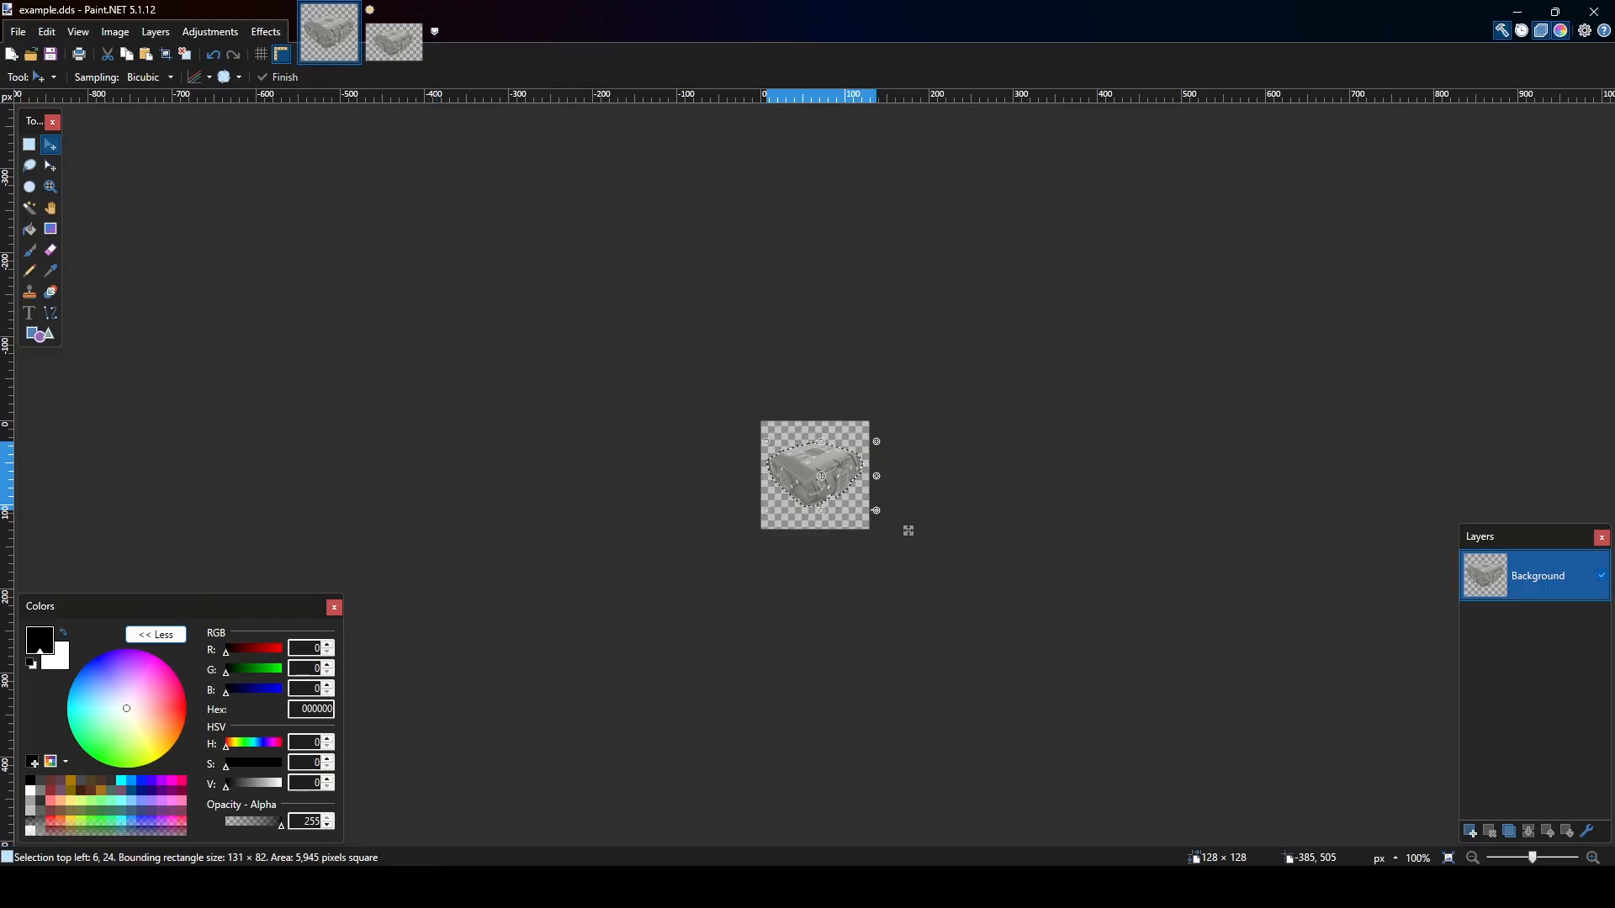
# Switch to Starfield's ship builder and find Kane's 1x1 fuselage entries in the Habs list.
pyautogui.hotkey('alt', 'Tab')
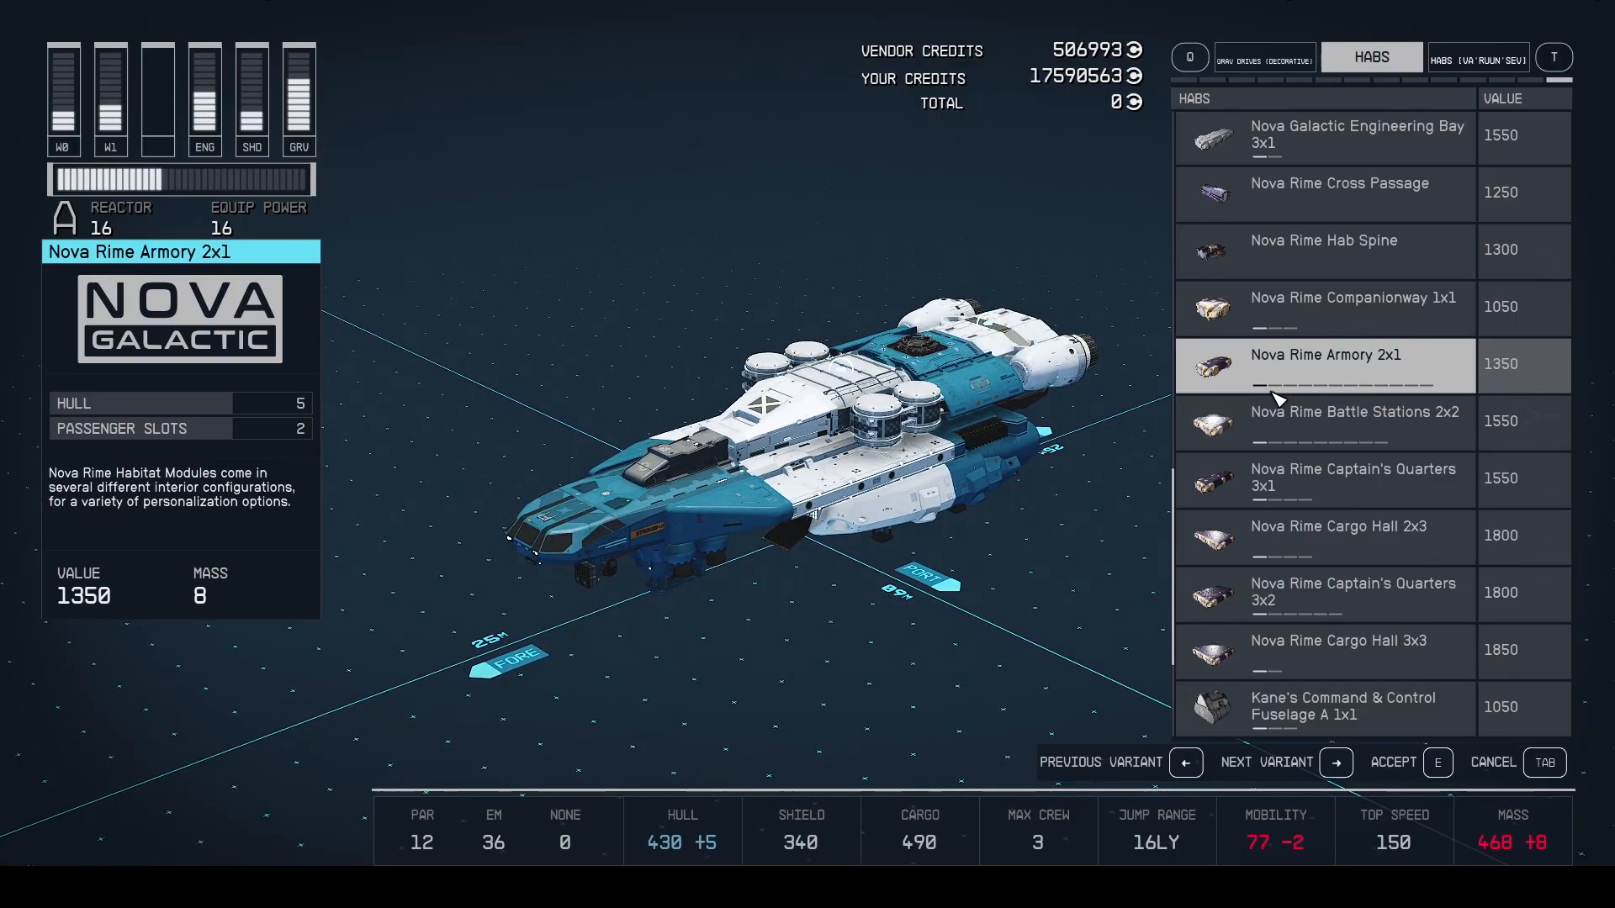
pyautogui.scroll(1, 1274, 391)
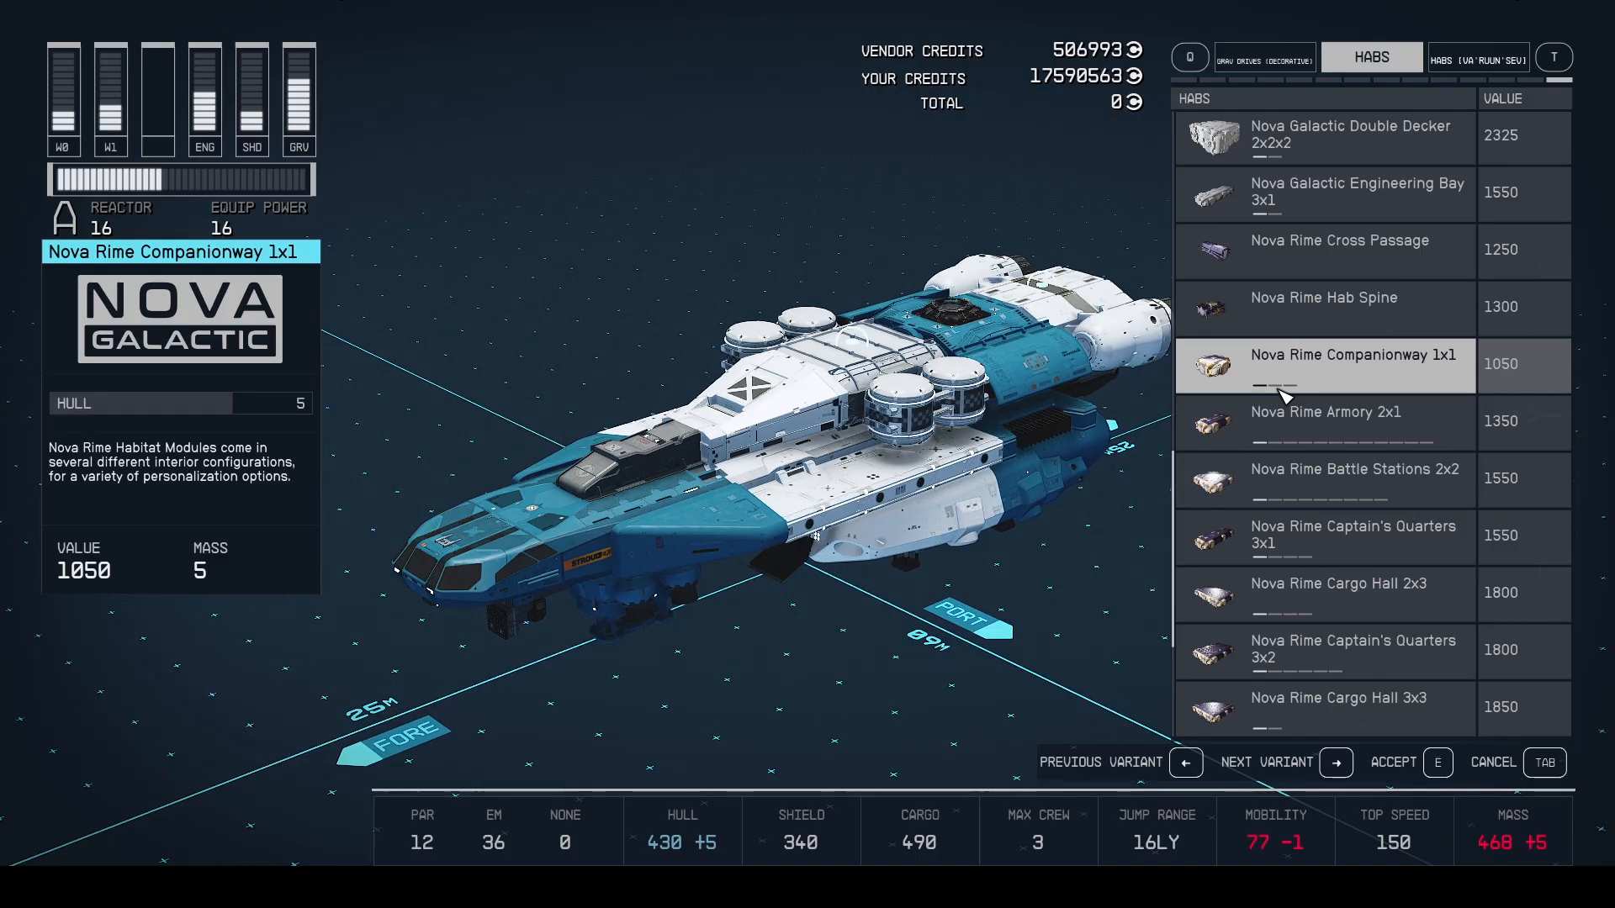
pyautogui.scroll(-1, 1284, 395)
pyautogui.scroll(-4, 1284, 395)
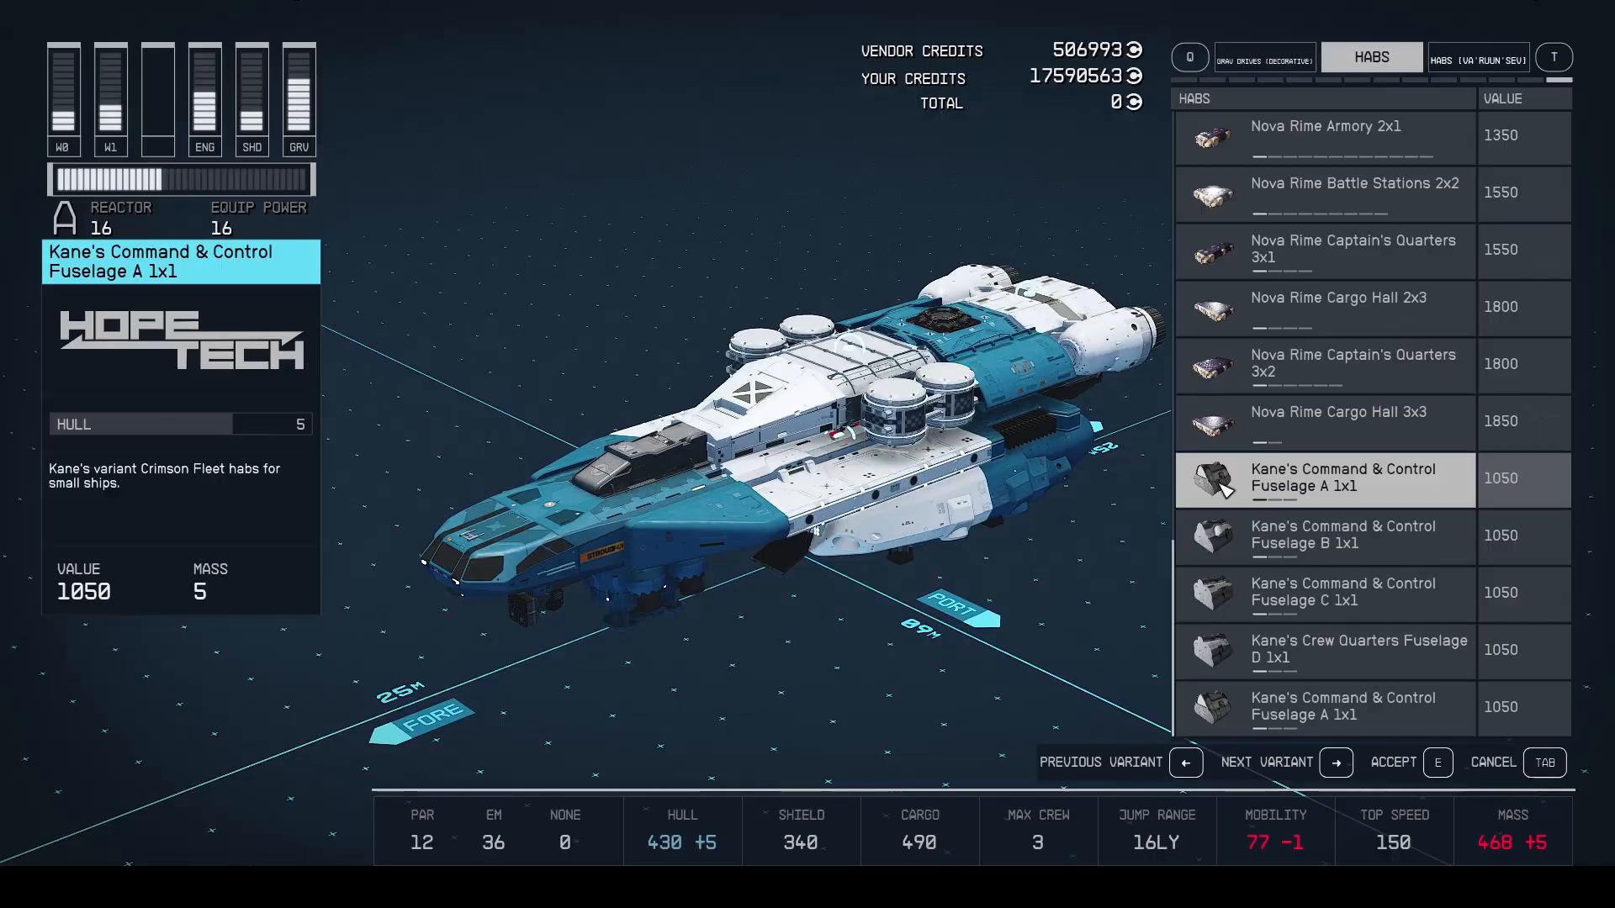
# Cycle through the variants of Kane's Fuselage A, B, C and D 1x1 habs to check their icons.
pyautogui.press('Right')
pyautogui.press('Right')
pyautogui.press('Right')
pyautogui.press('Right')
pyautogui.press('Right')
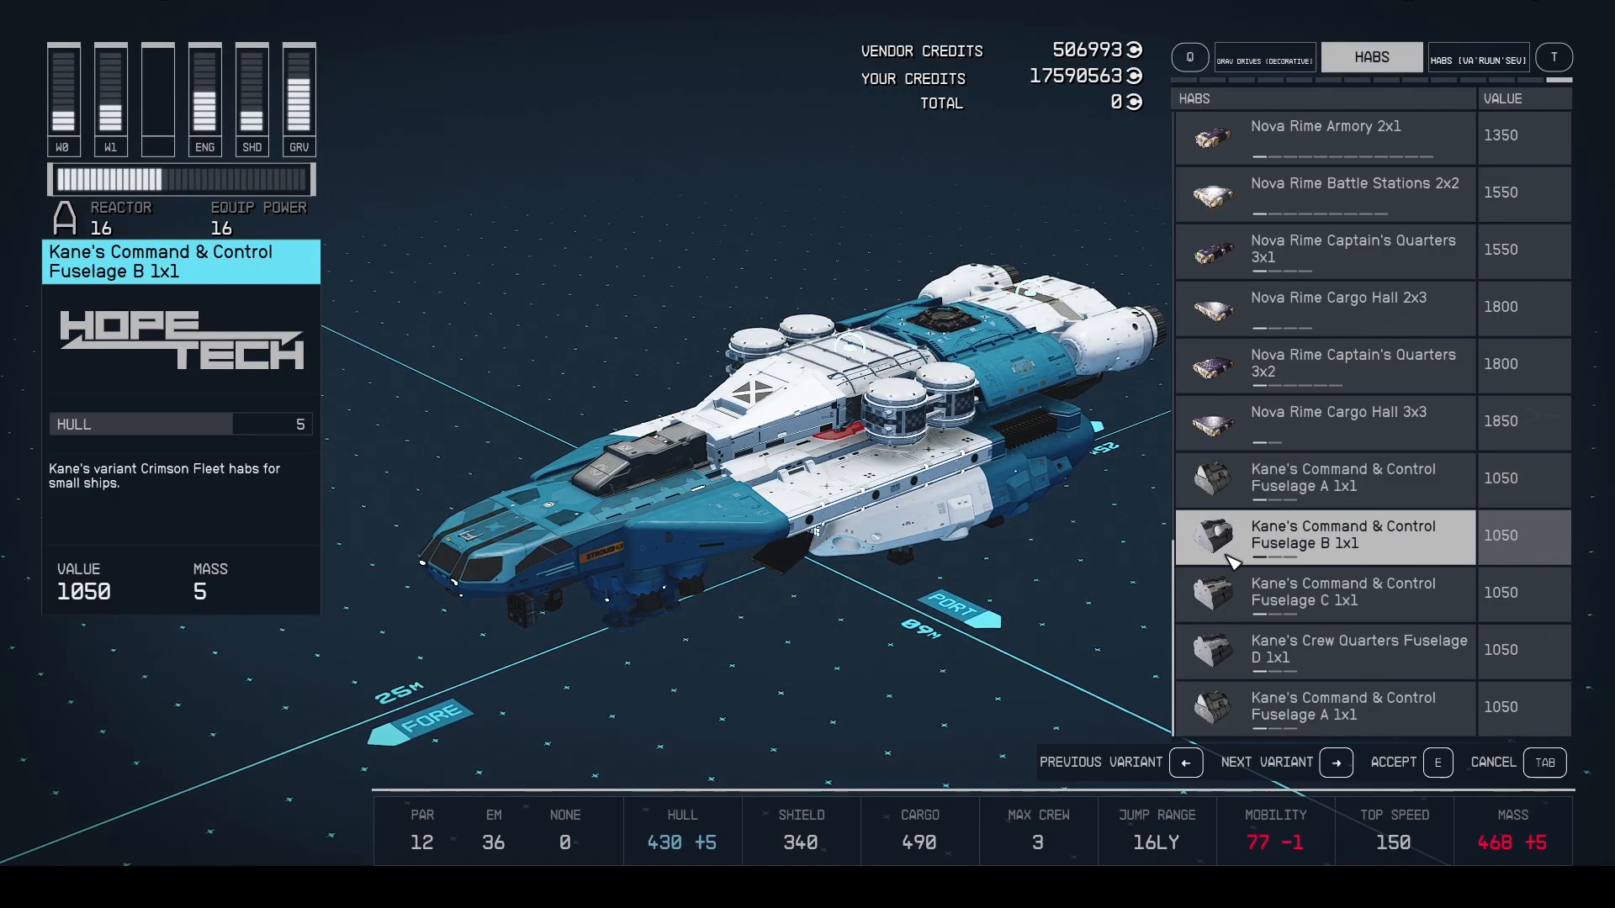
pyautogui.press('Right')
pyautogui.press('Right')
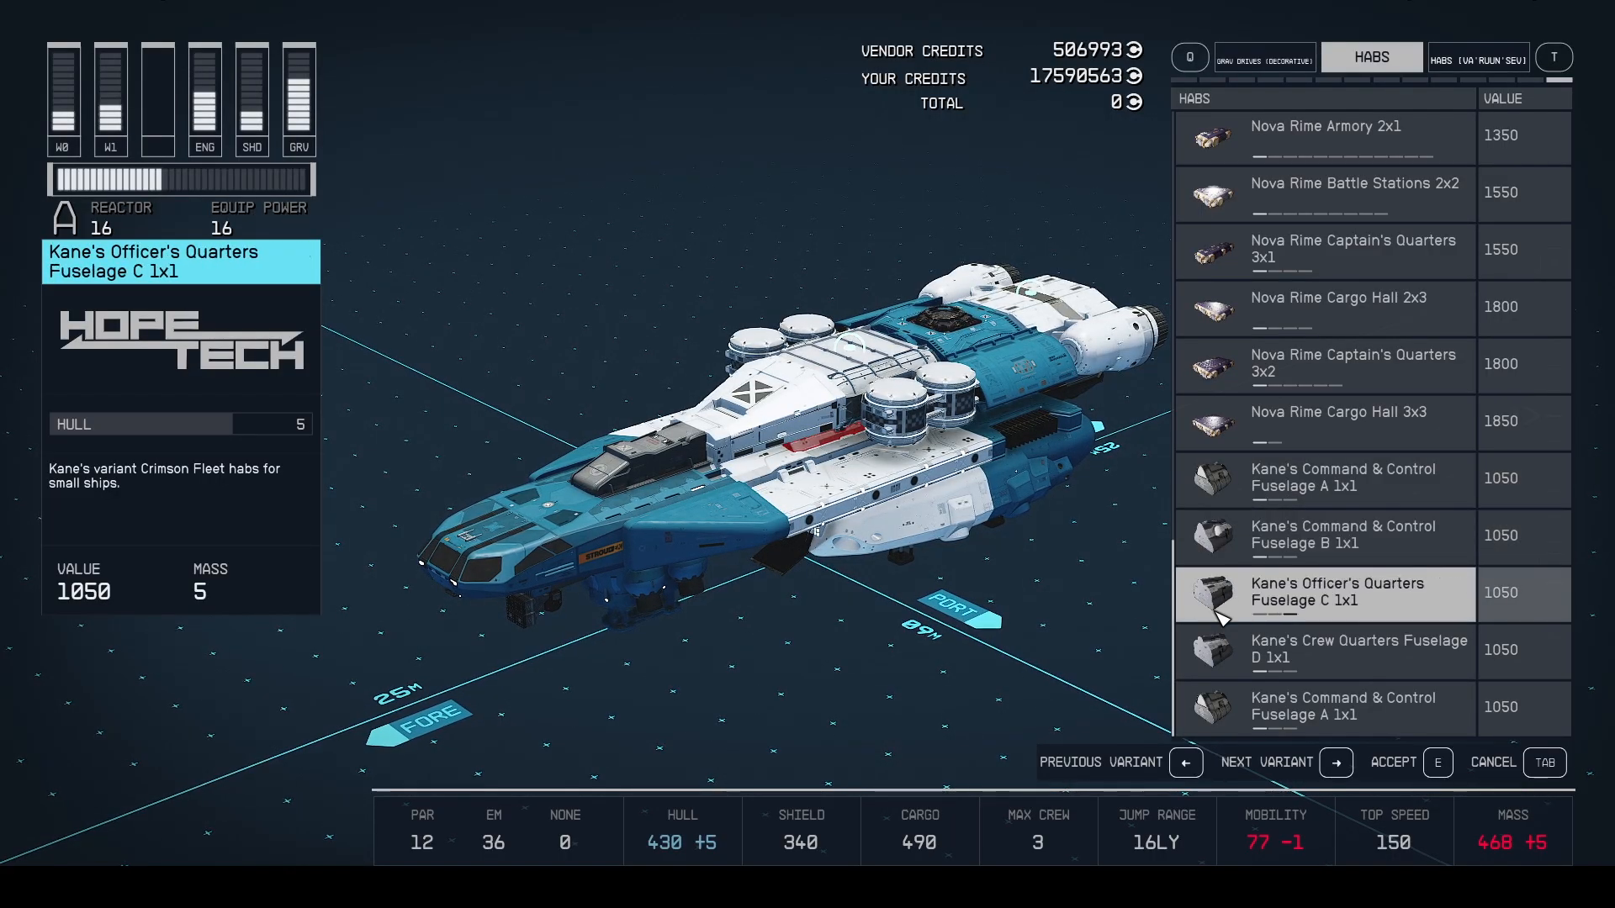
pyautogui.press('Right')
pyautogui.press('Right')
pyautogui.press('Right')
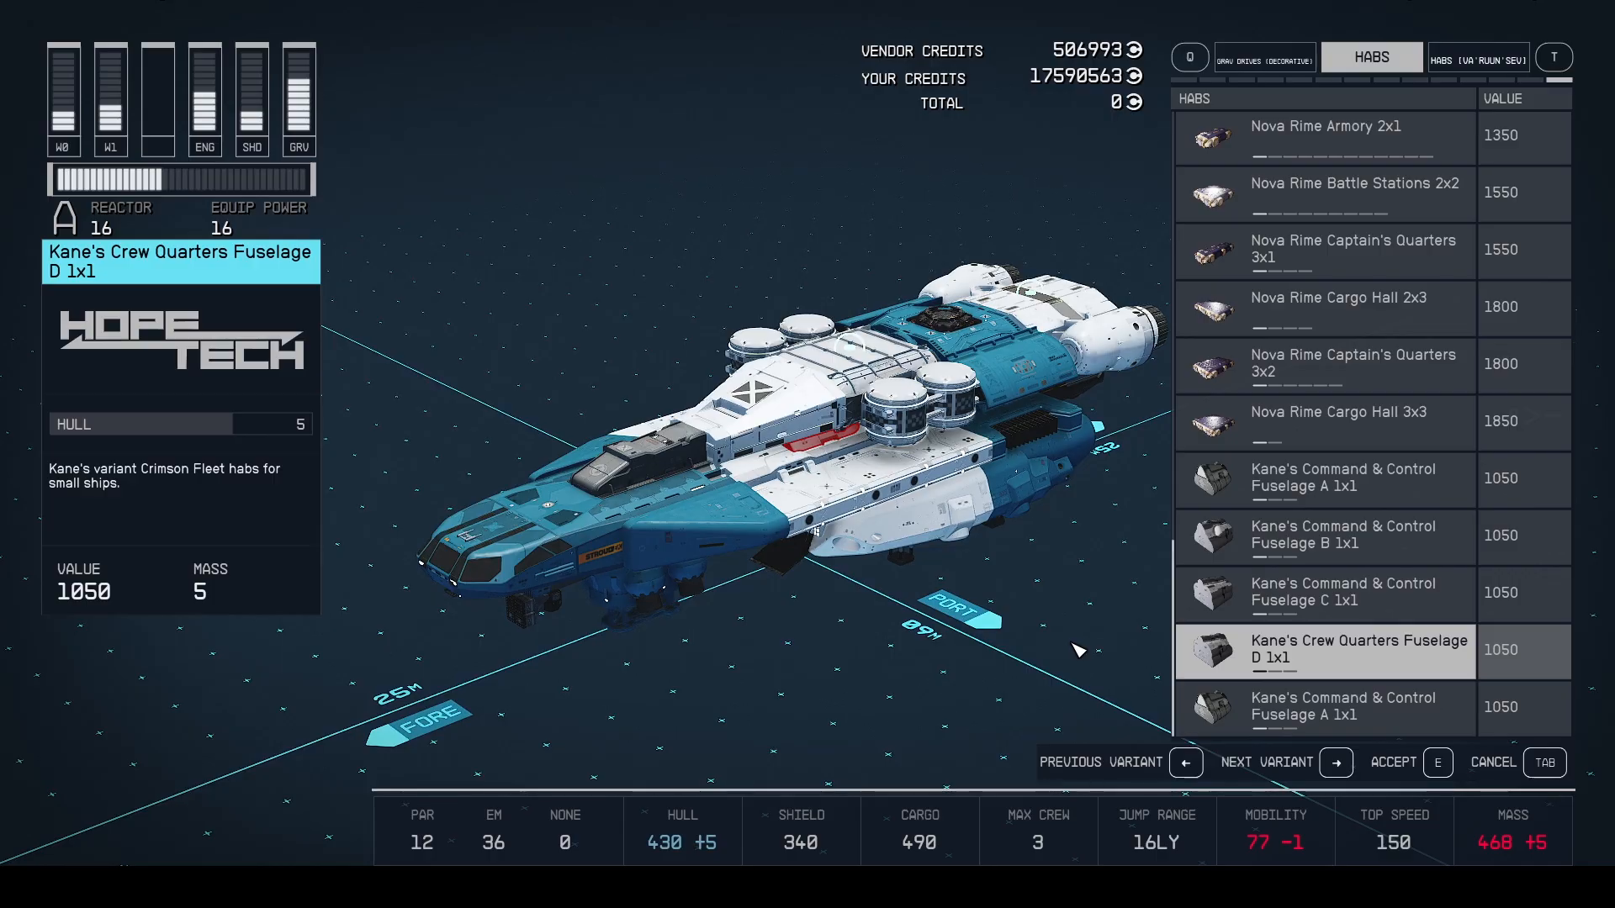
pyautogui.press('Tab')
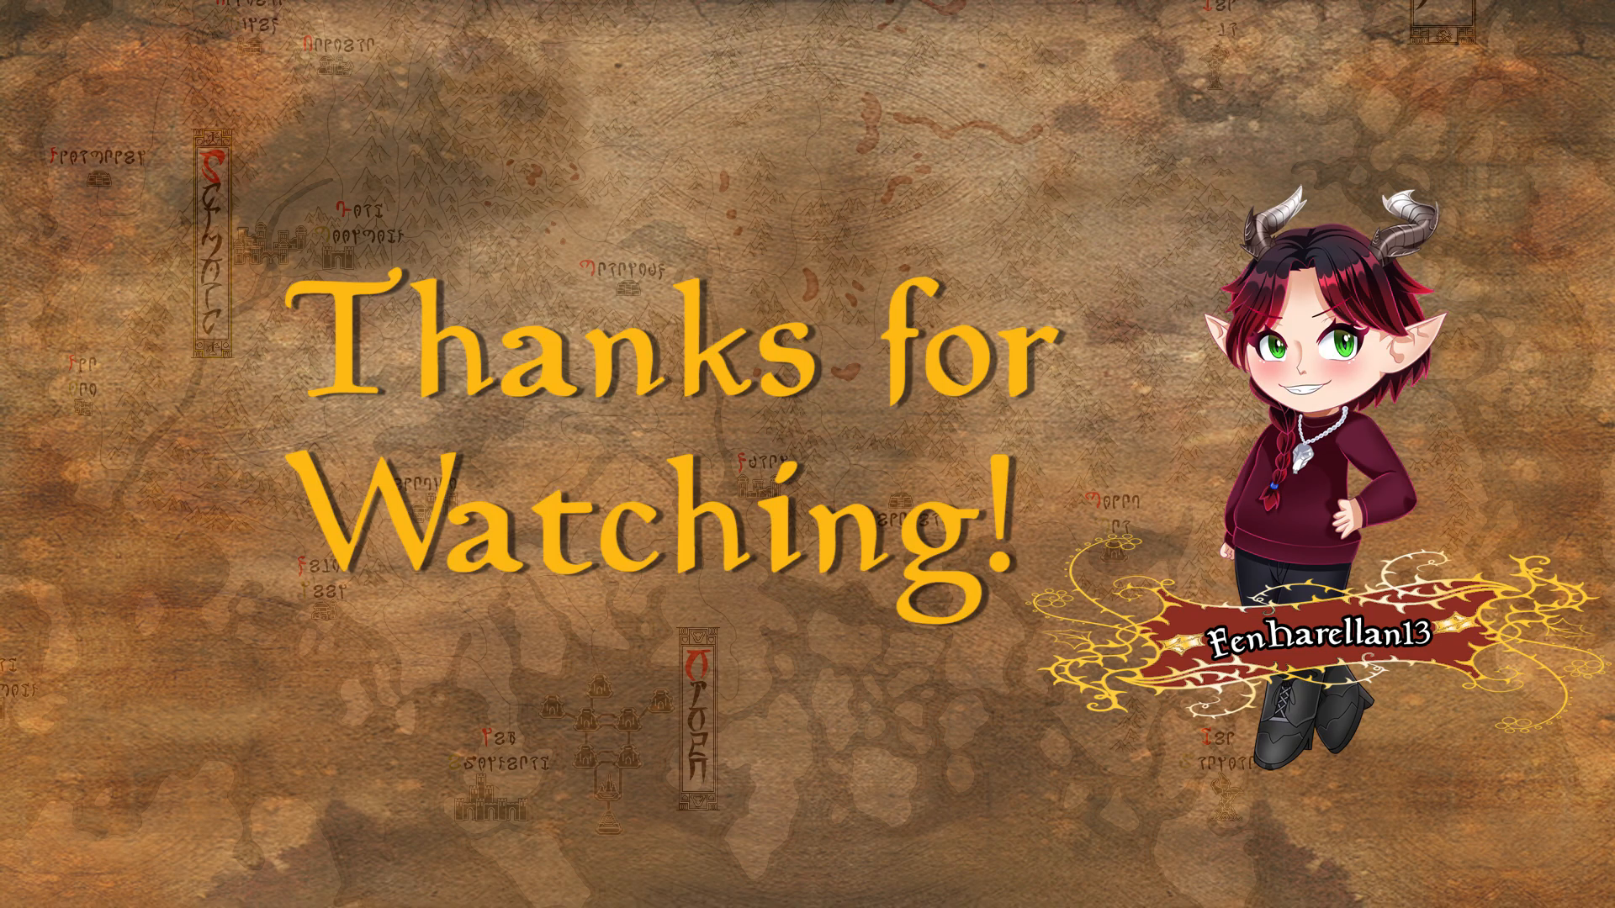